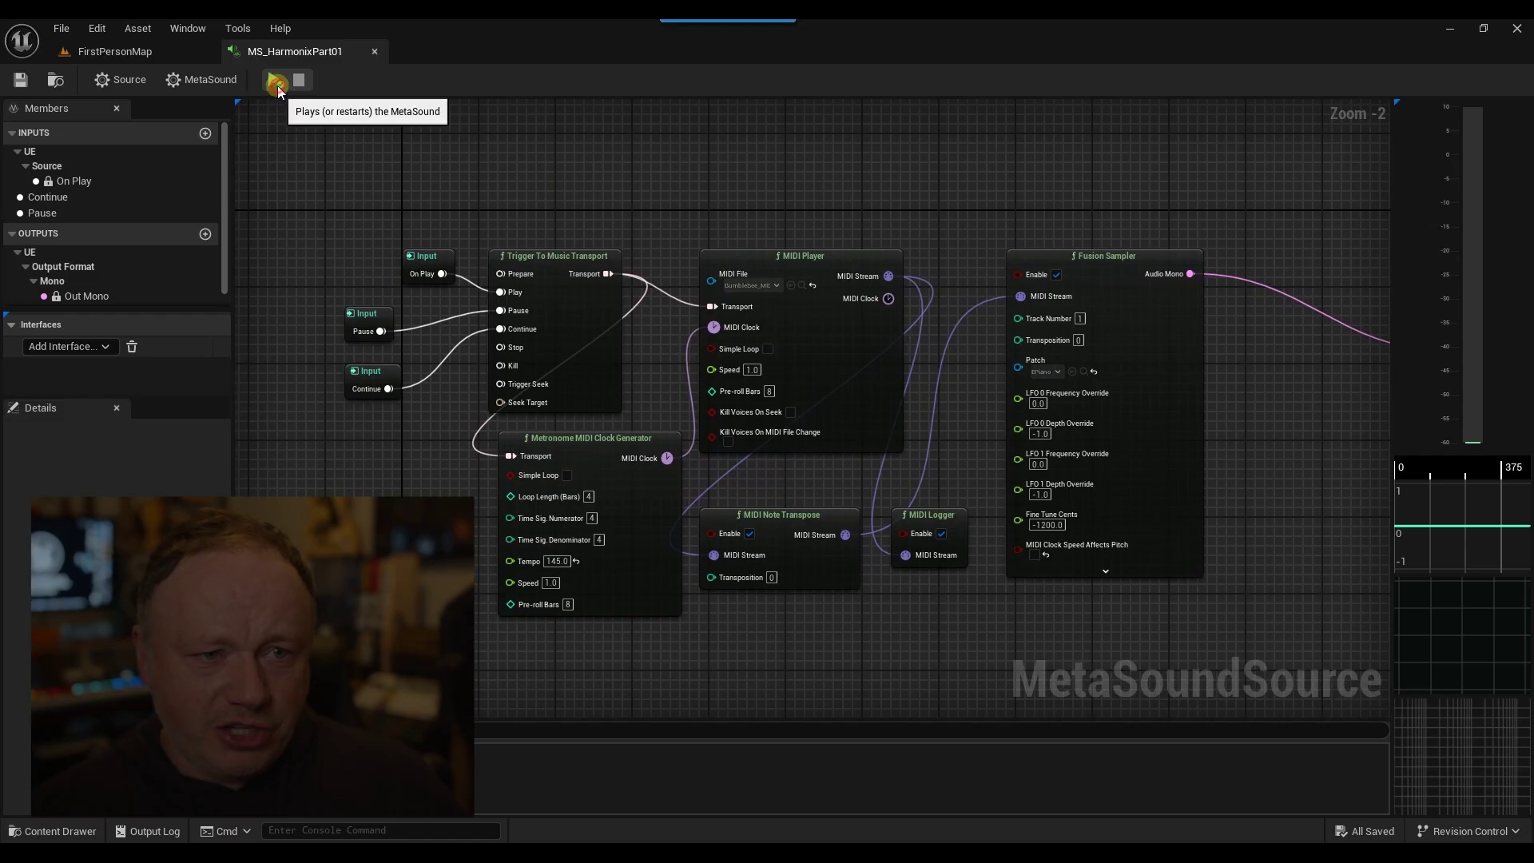
# Set the Fusion Sampler's patch to Piano and play the MetaSound to audition it.
pyautogui.click(277, 83)
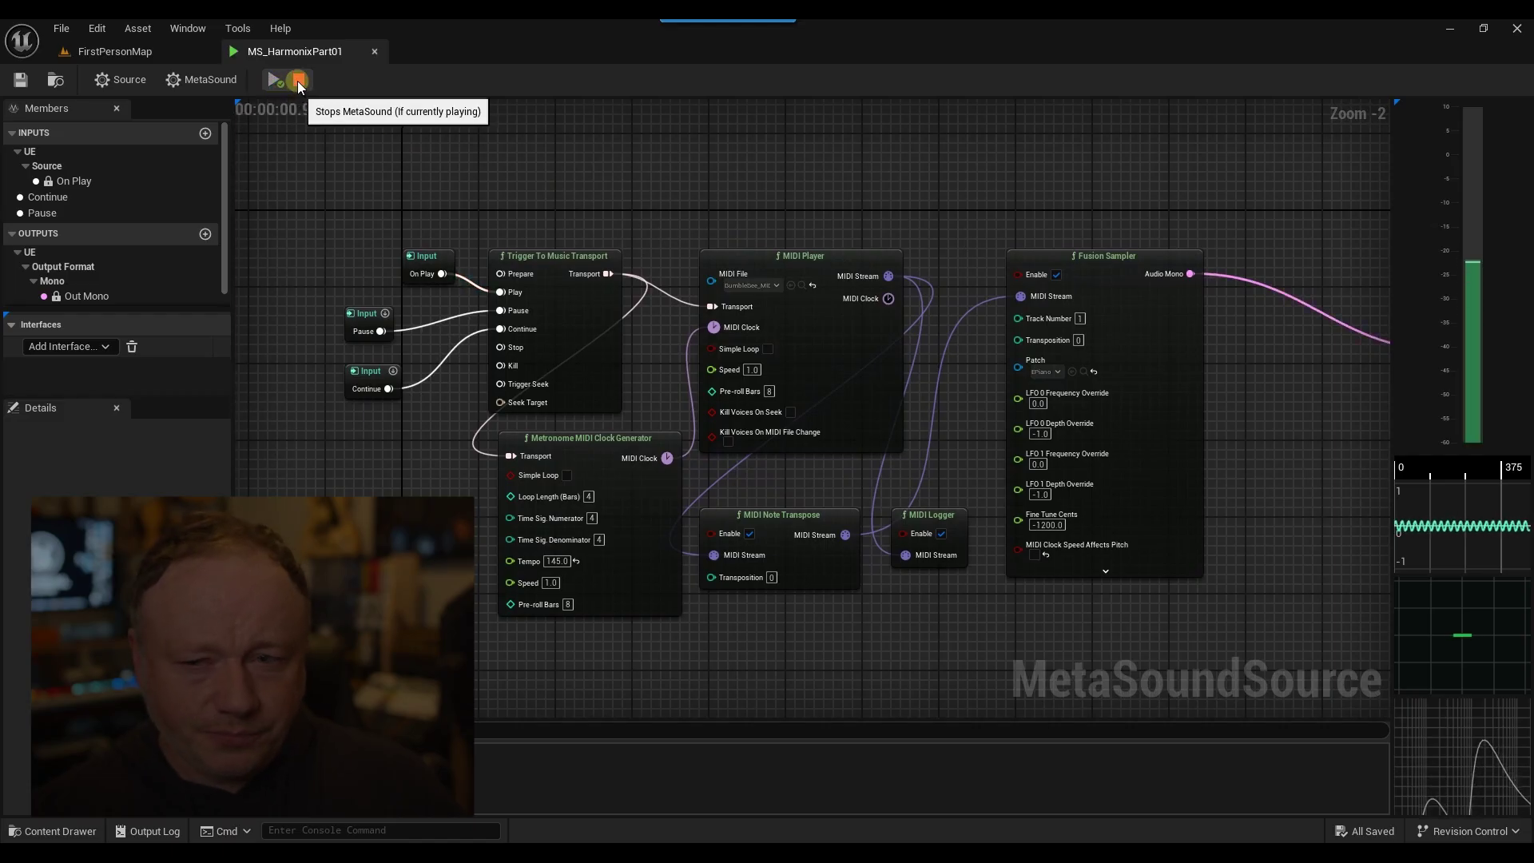
pyautogui.click(1043, 372)
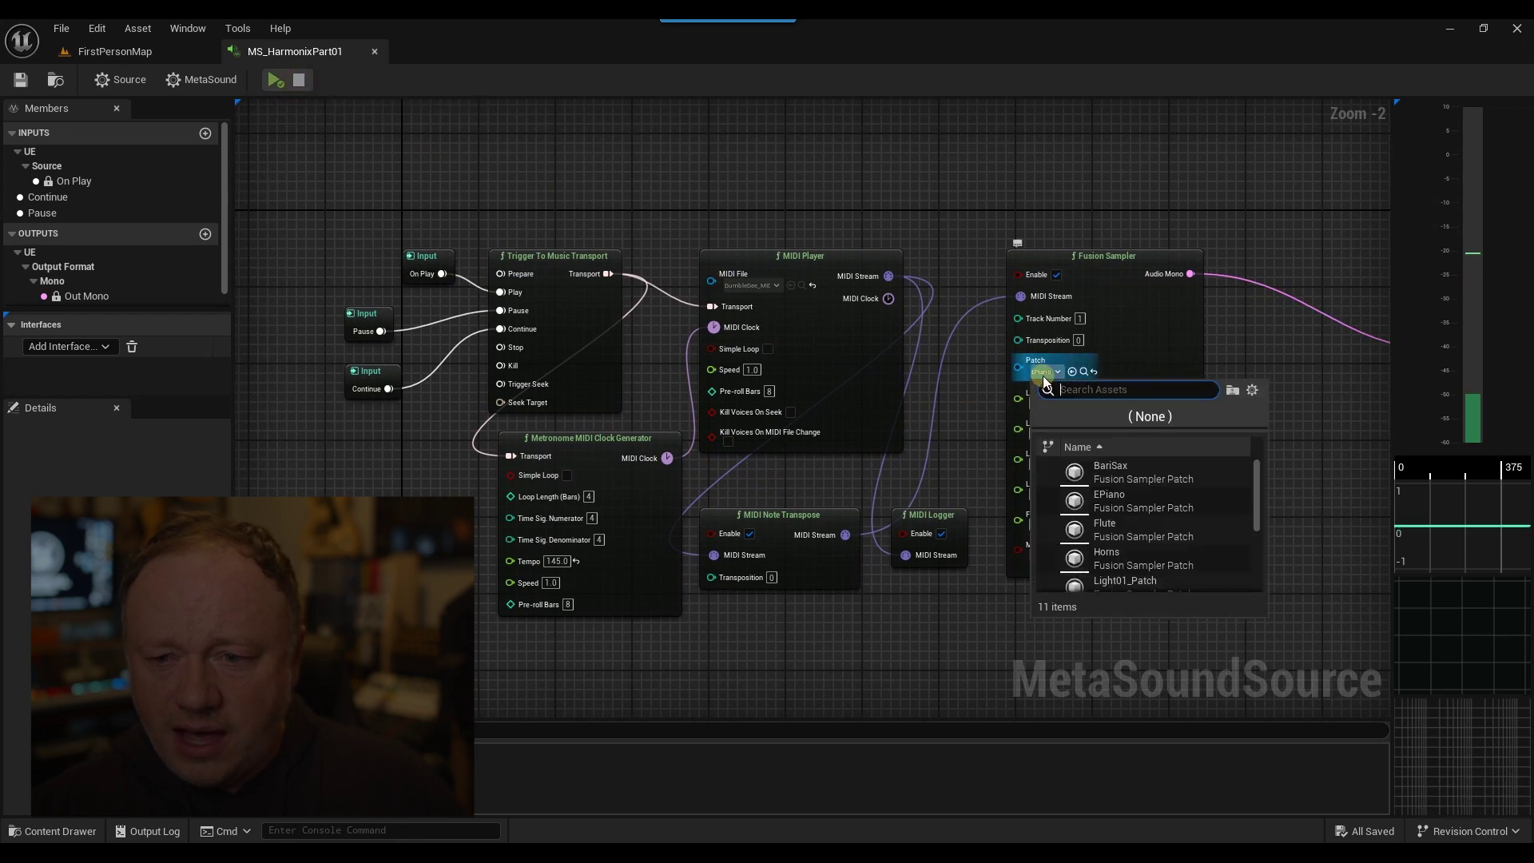
pyautogui.scroll(-3, 1130, 544)
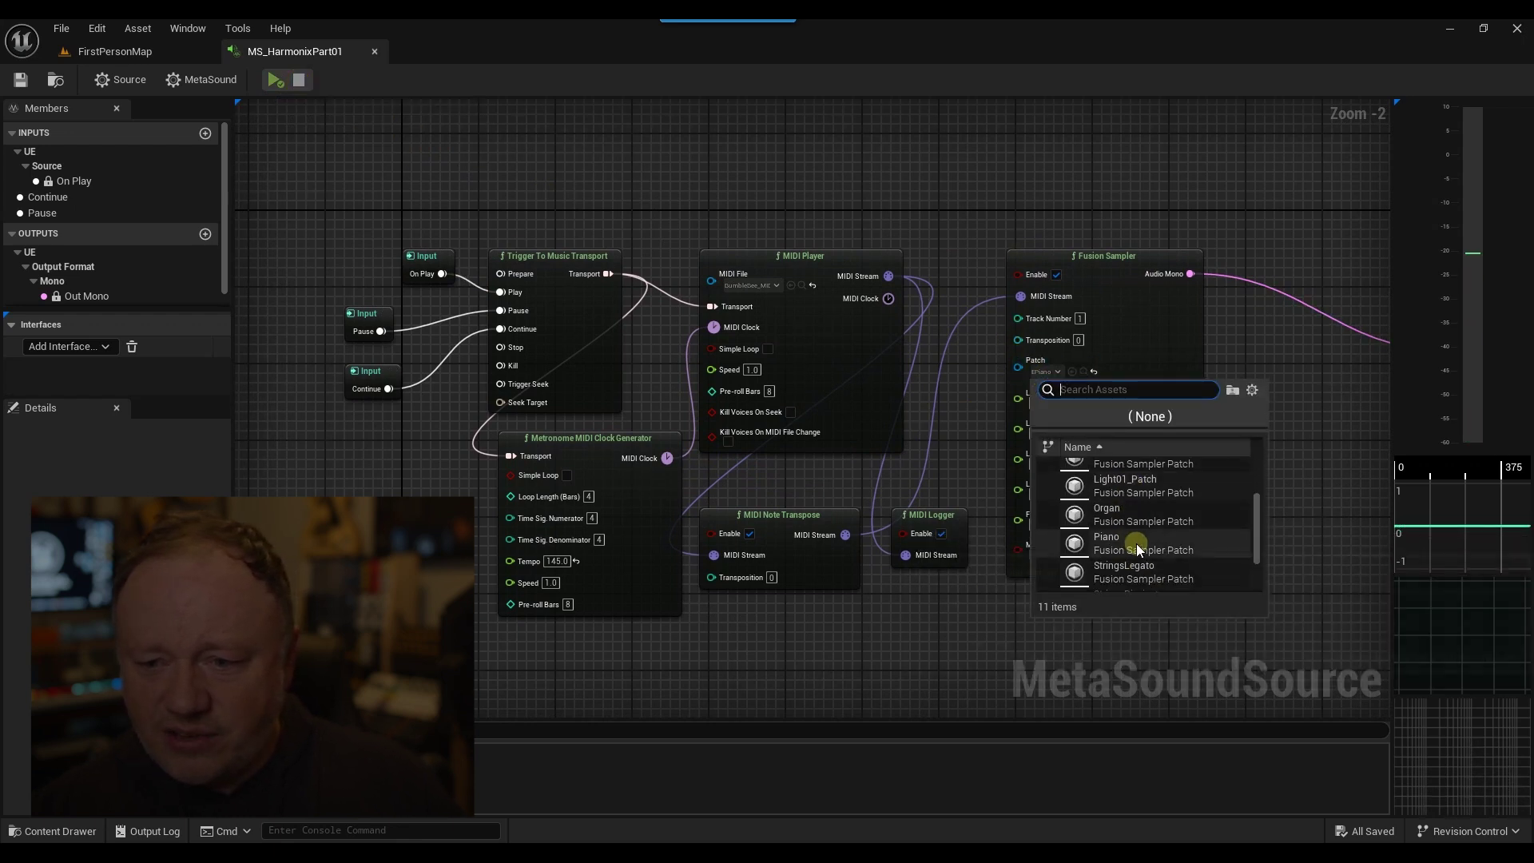
pyautogui.click(1136, 543)
pyautogui.click(274, 80)
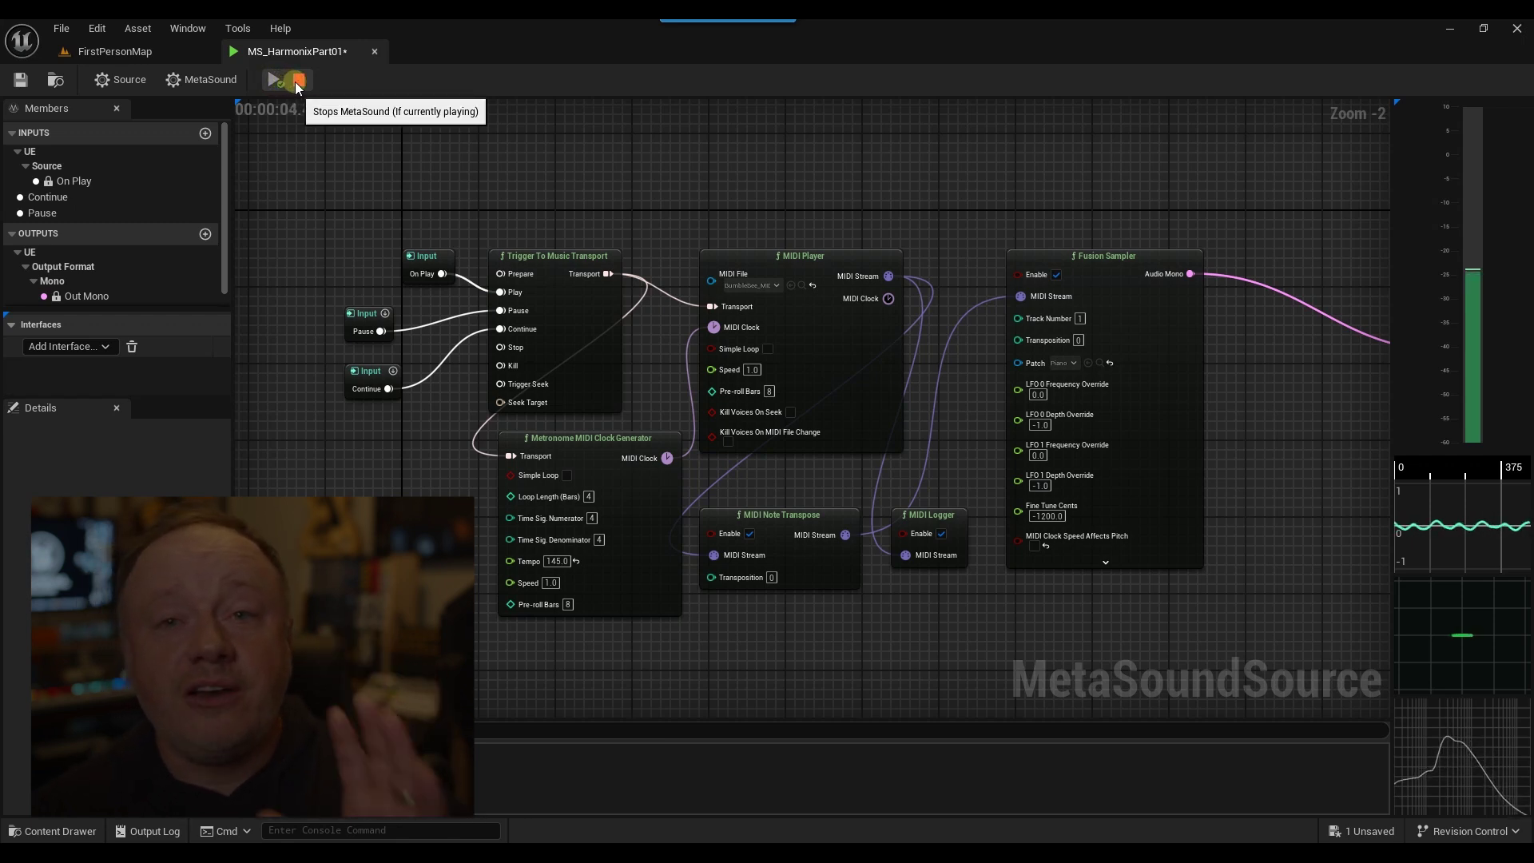
pyautogui.click(295, 84)
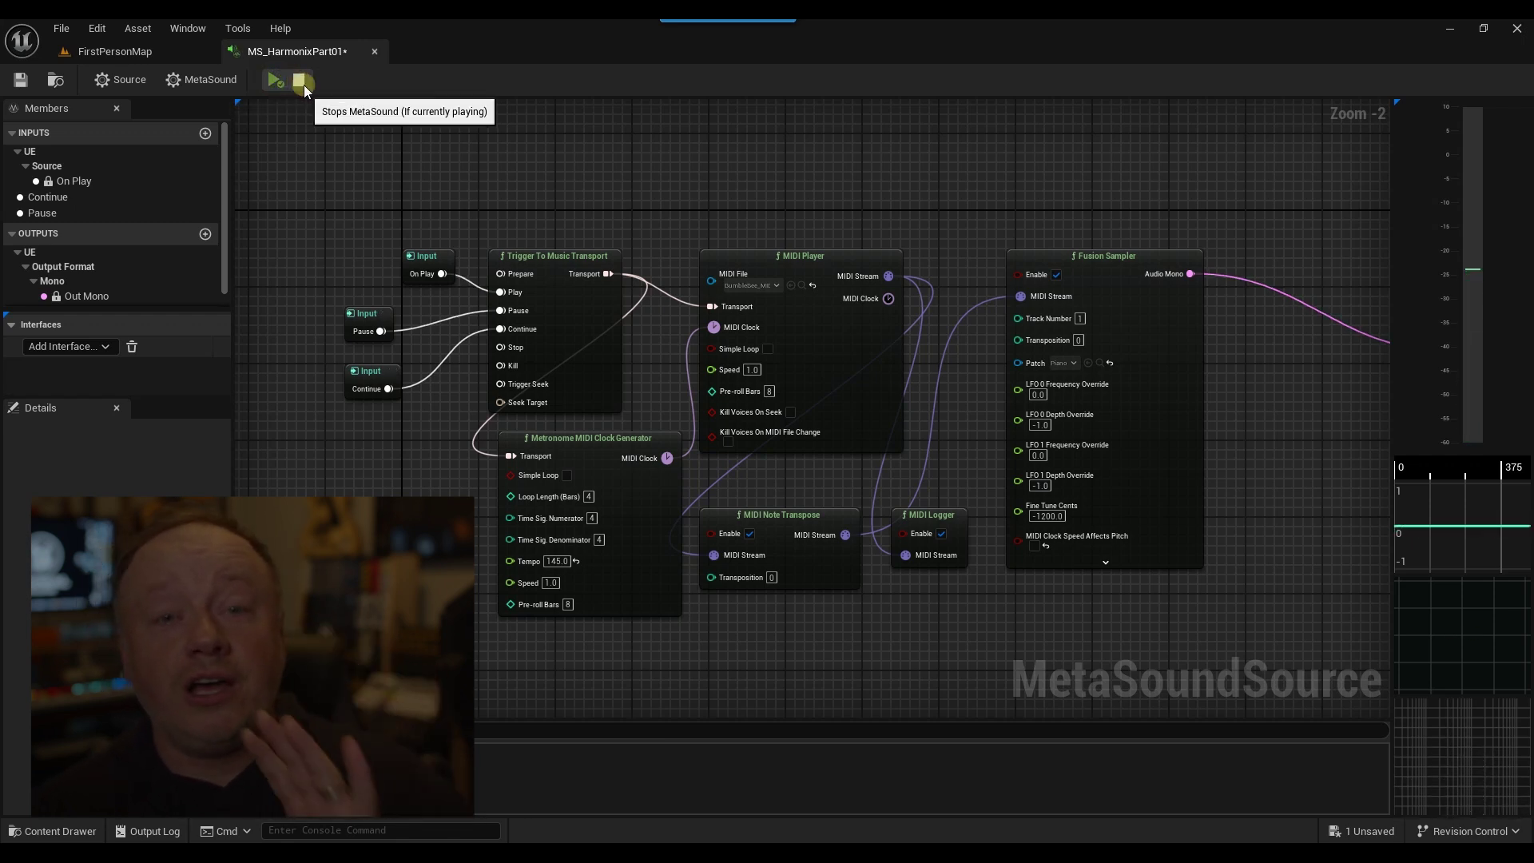
# Import all eight samples from the Tongue Drum Samples folder into the Developers folder of FirstPersonMap's project.
pyautogui.click(164, 52)
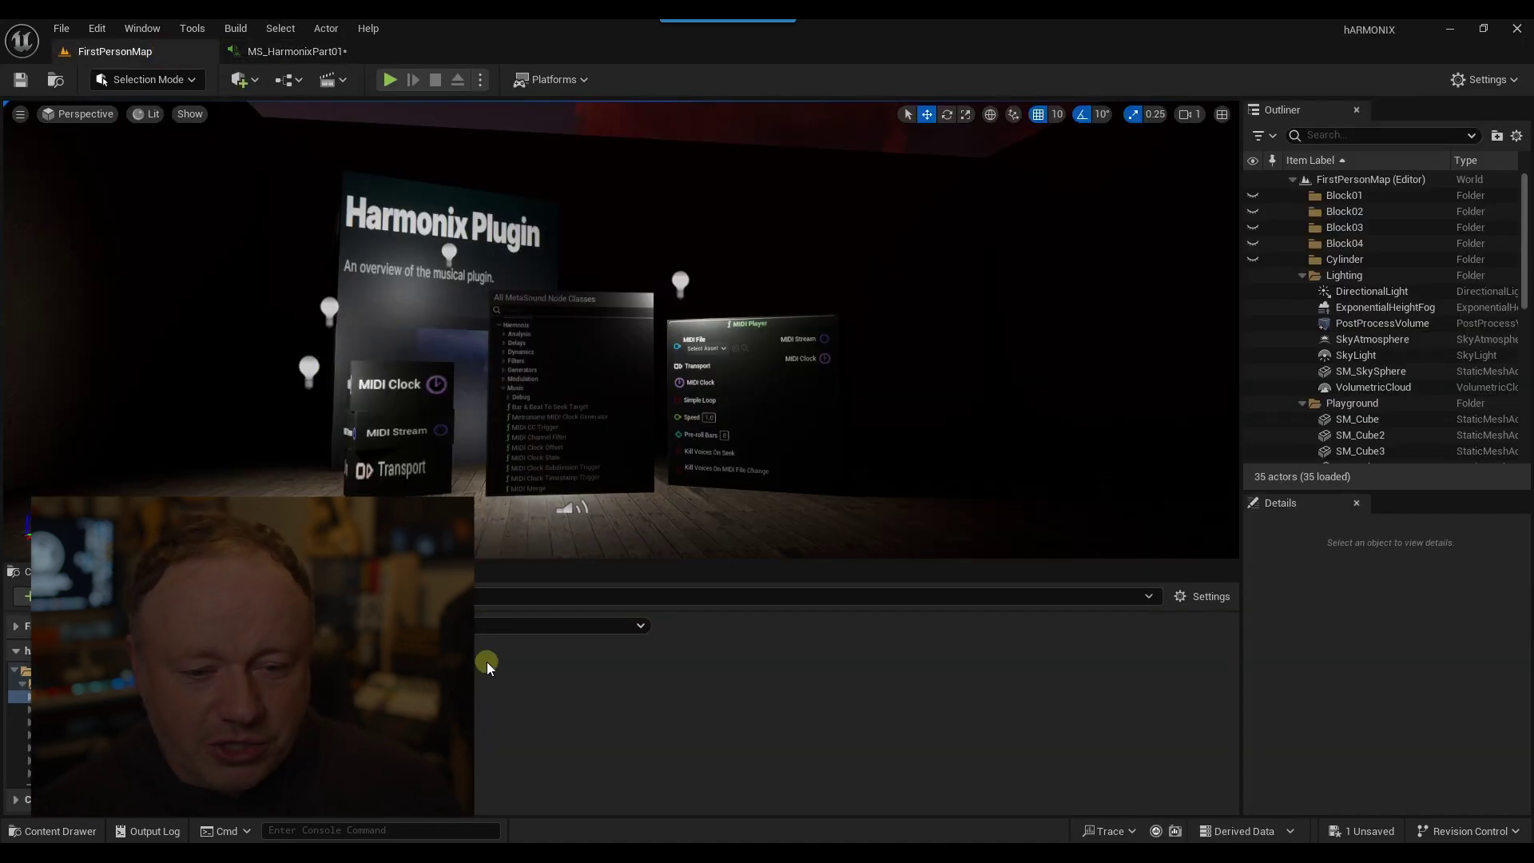
pyautogui.rightClick(492, 701)
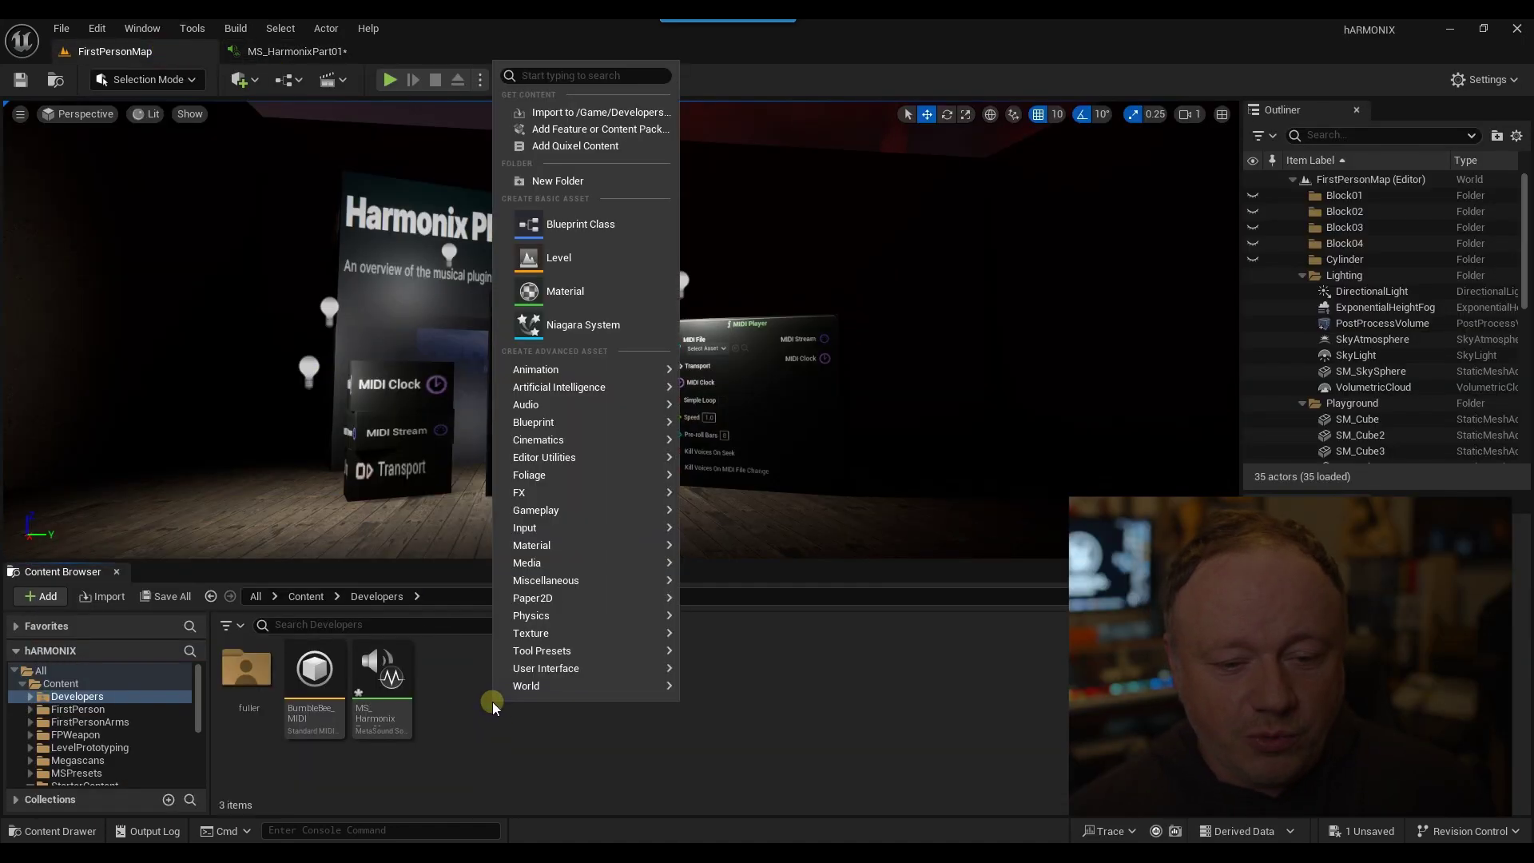
pyautogui.click(585, 116)
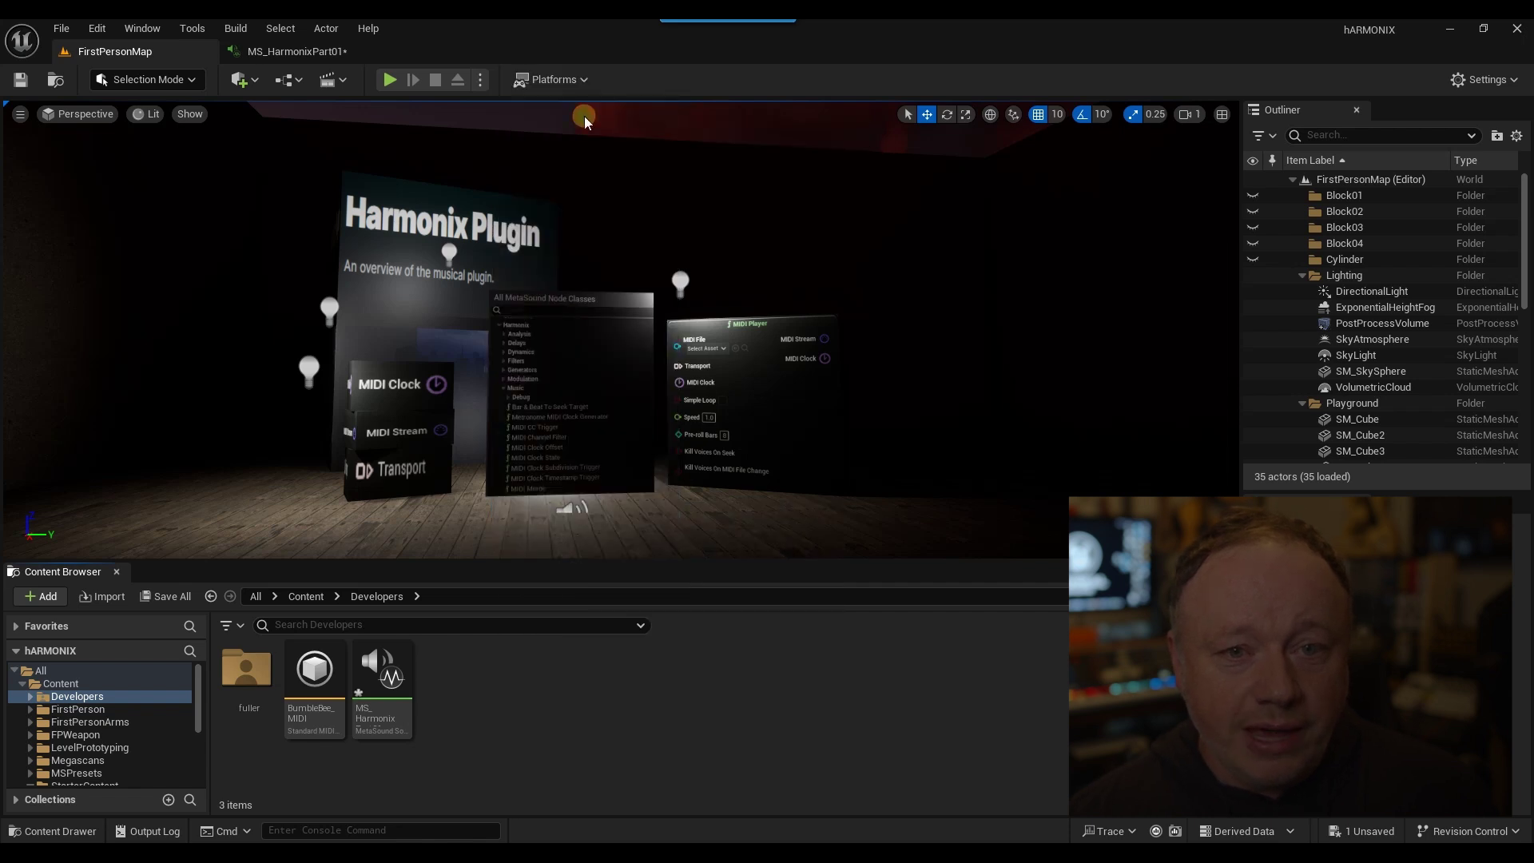
pyautogui.moveTo(352, 288); pyautogui.dragTo(371, 140)
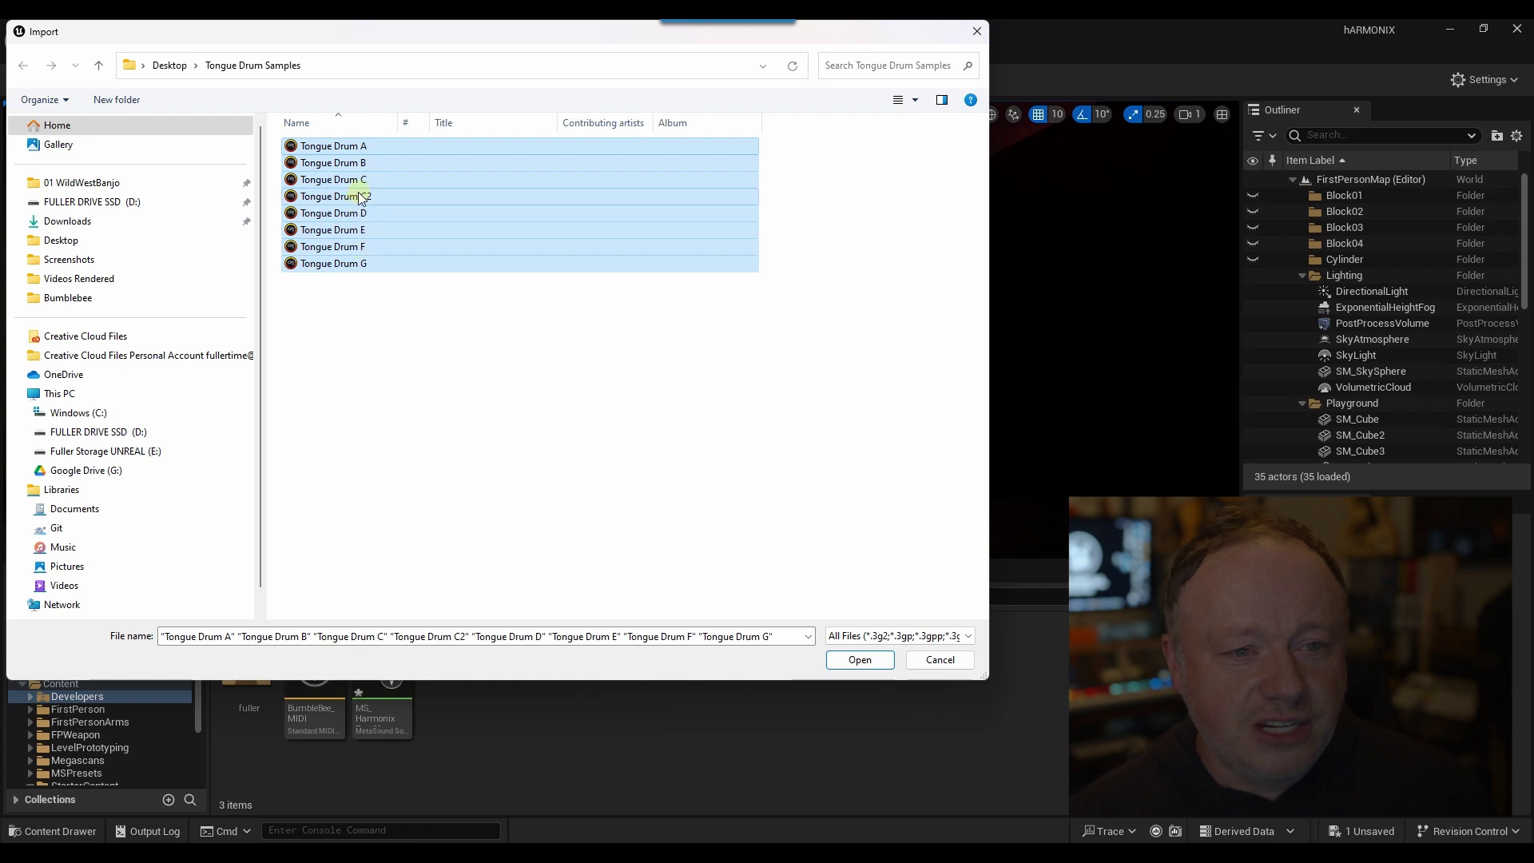
pyautogui.click(862, 660)
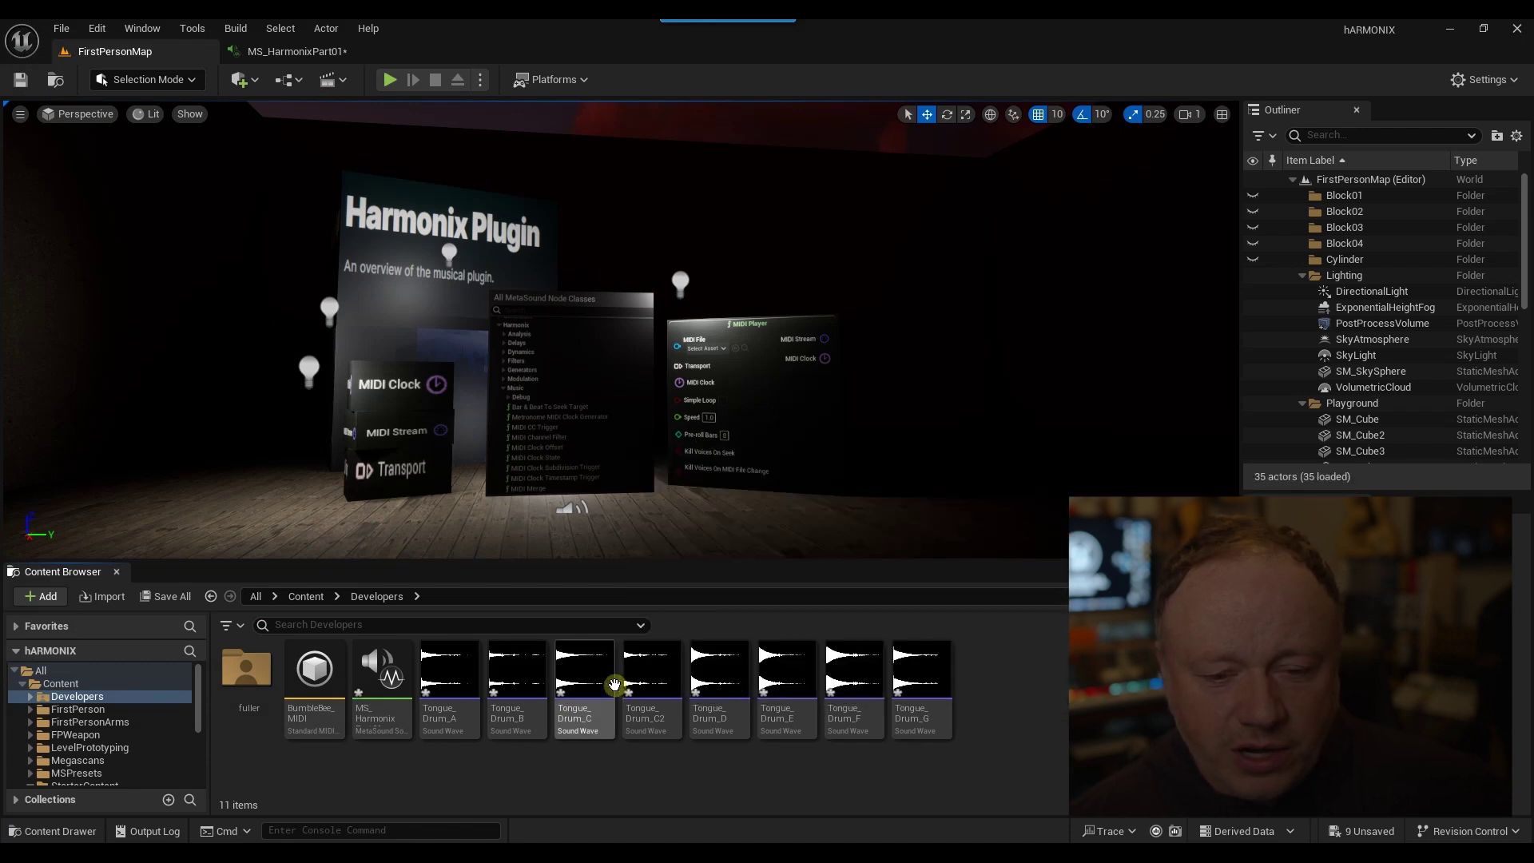
# Audition the imported Tongue_Drum sound waves one after another, replaying several of them in varying order.
pyautogui.moveTo(521, 682)
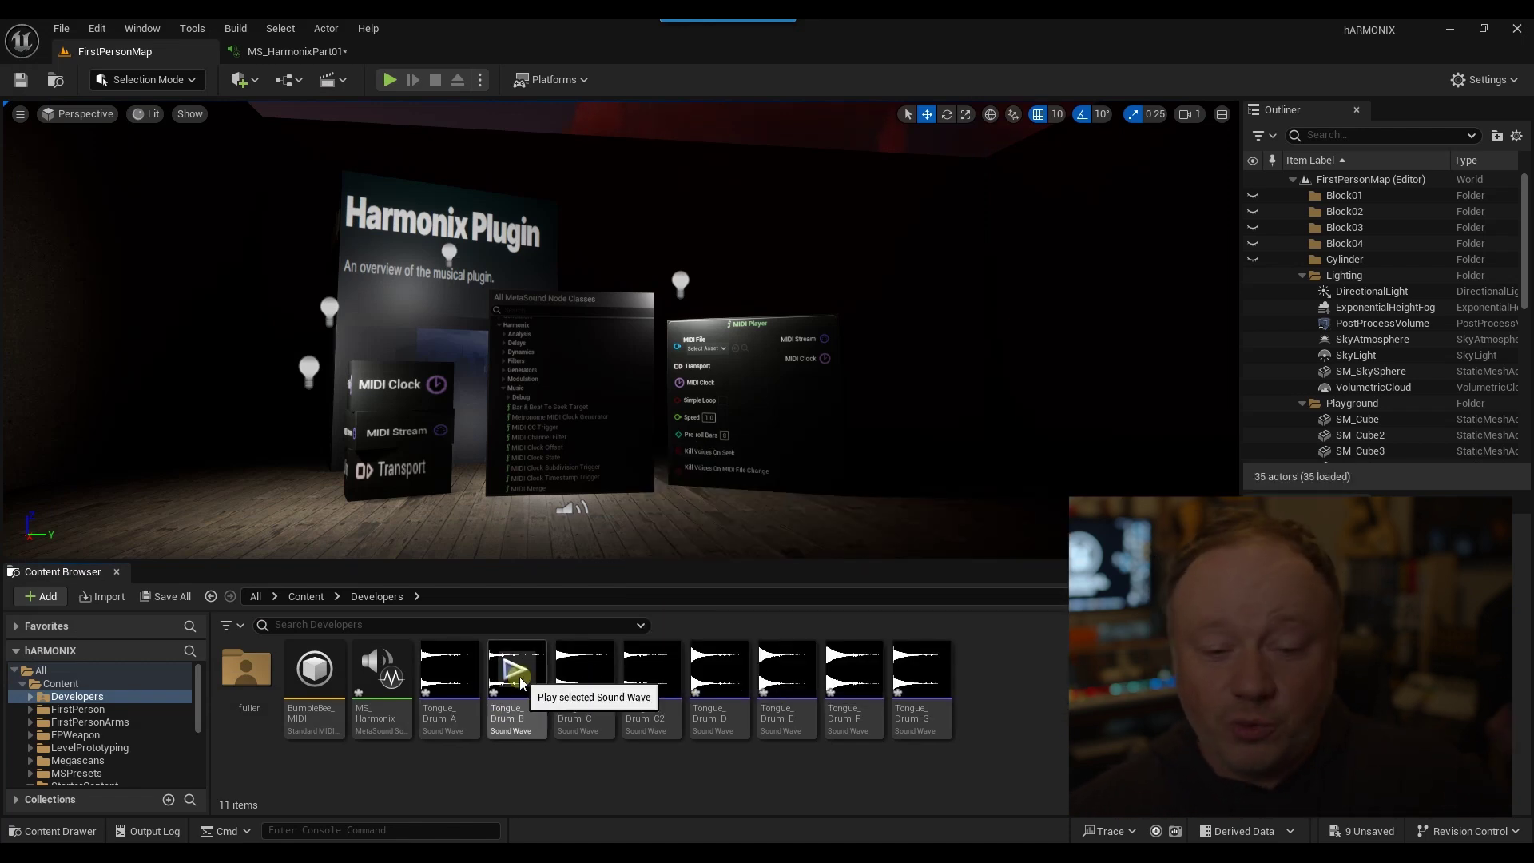
pyautogui.click(464, 685)
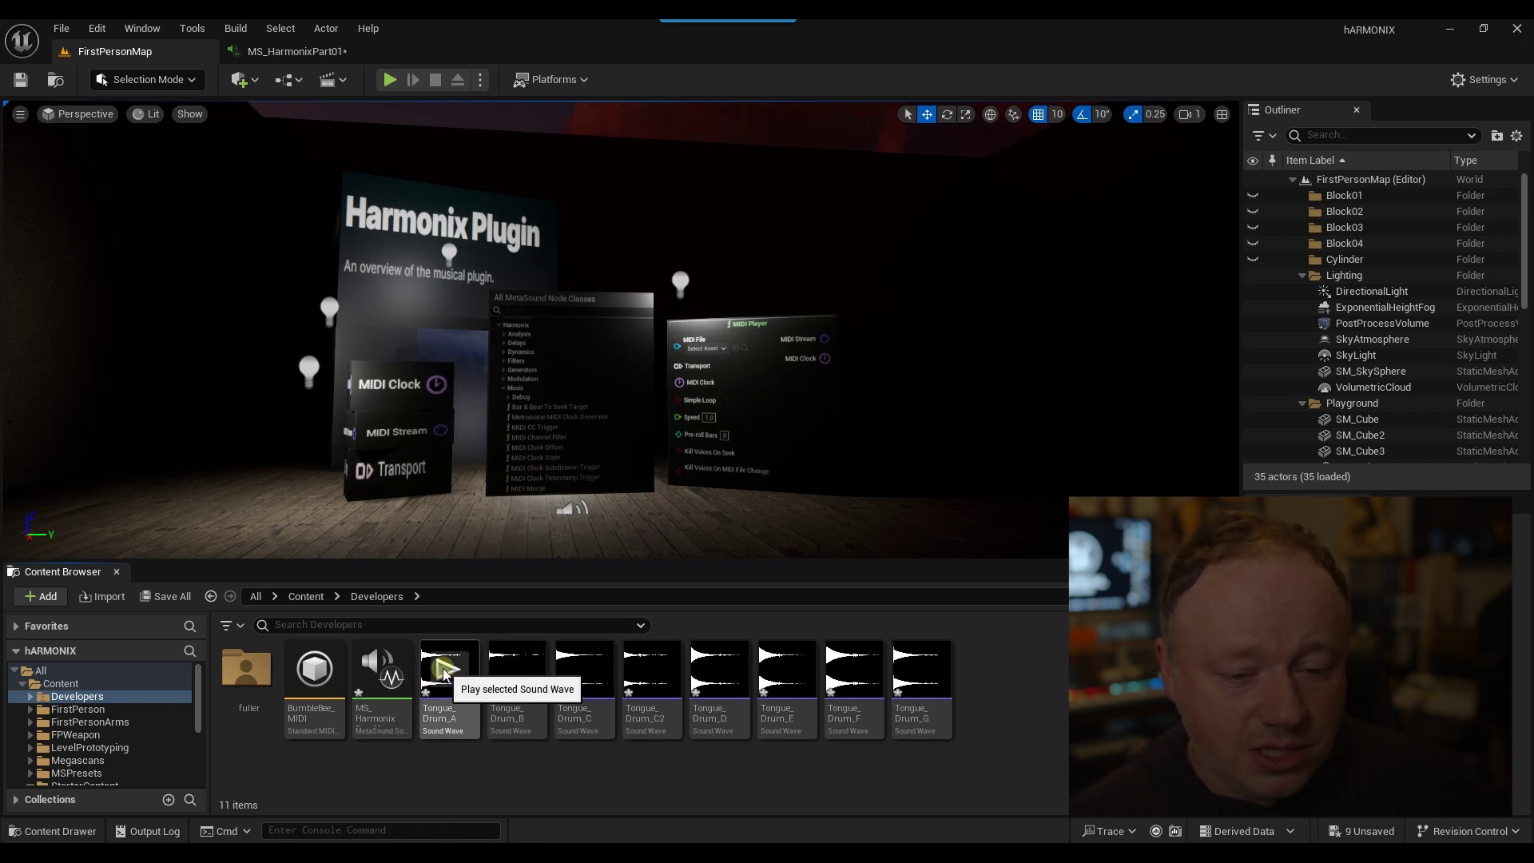
pyautogui.click(511, 674)
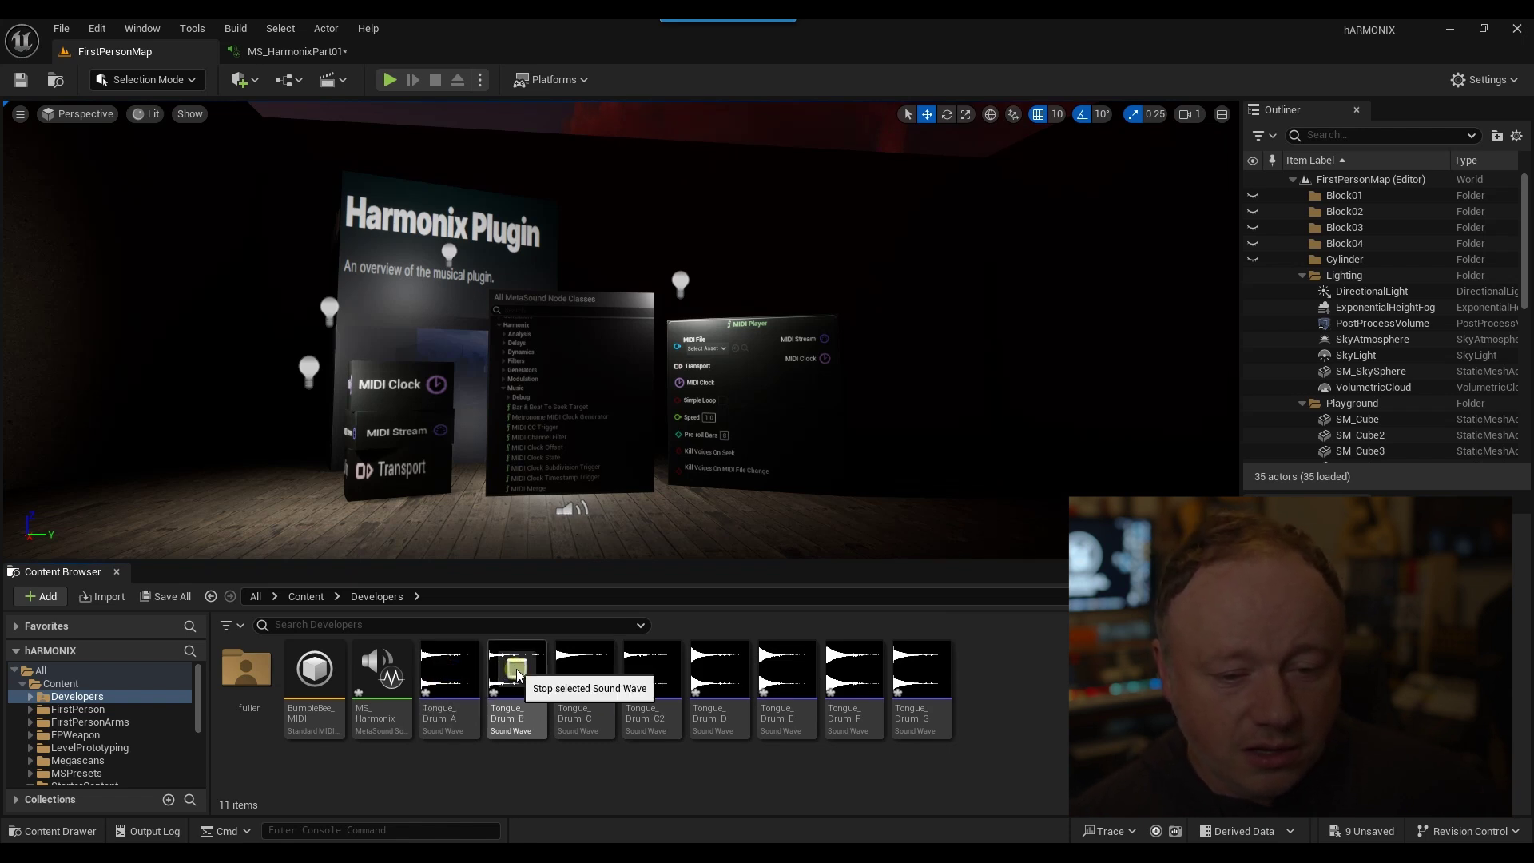
pyautogui.click(592, 675)
pyautogui.click(646, 676)
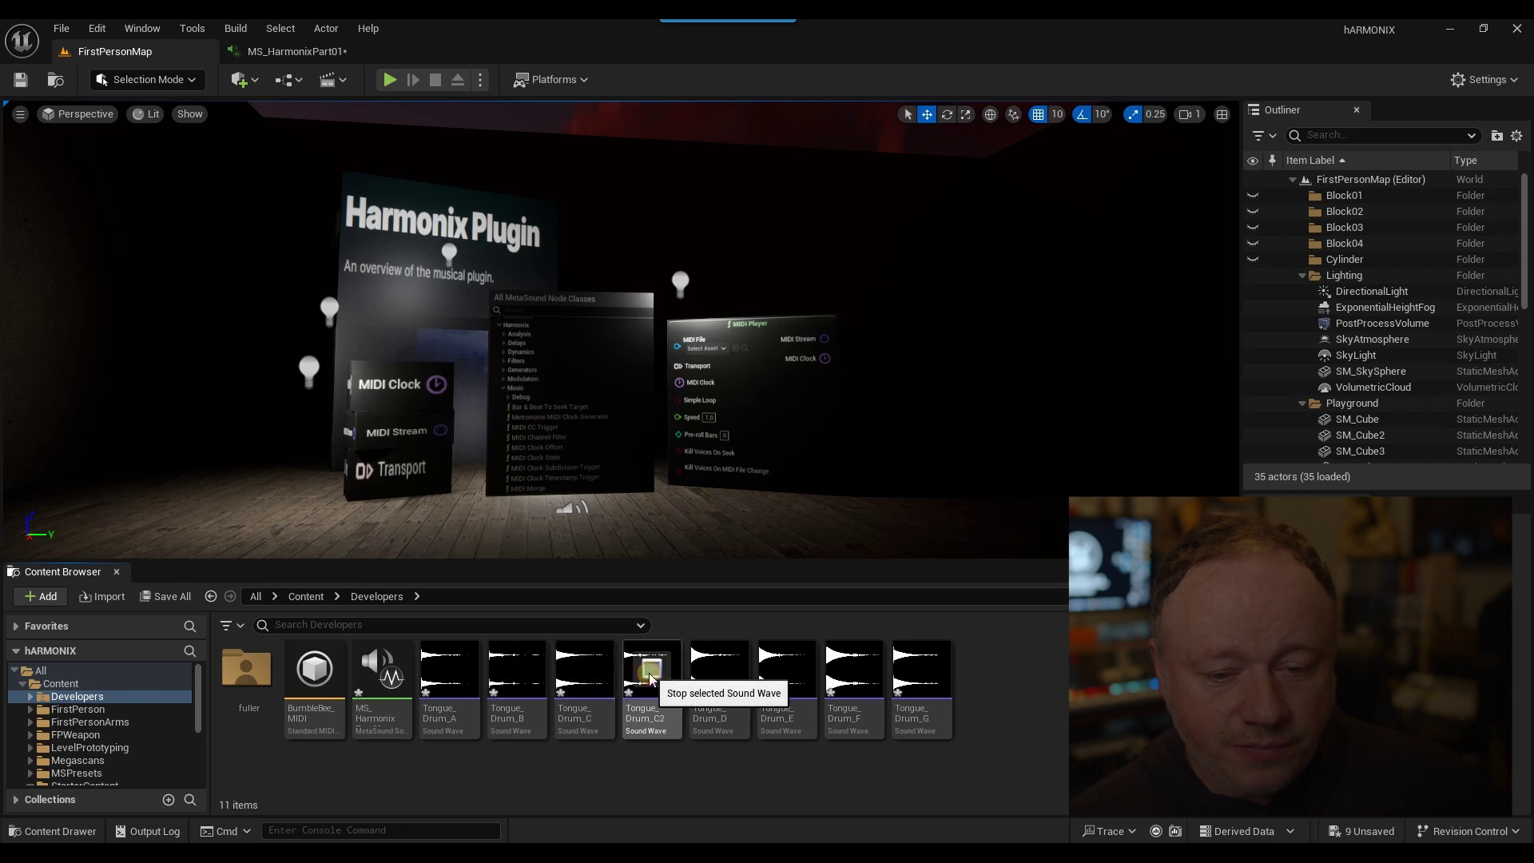
pyautogui.click(727, 676)
pyautogui.click(787, 677)
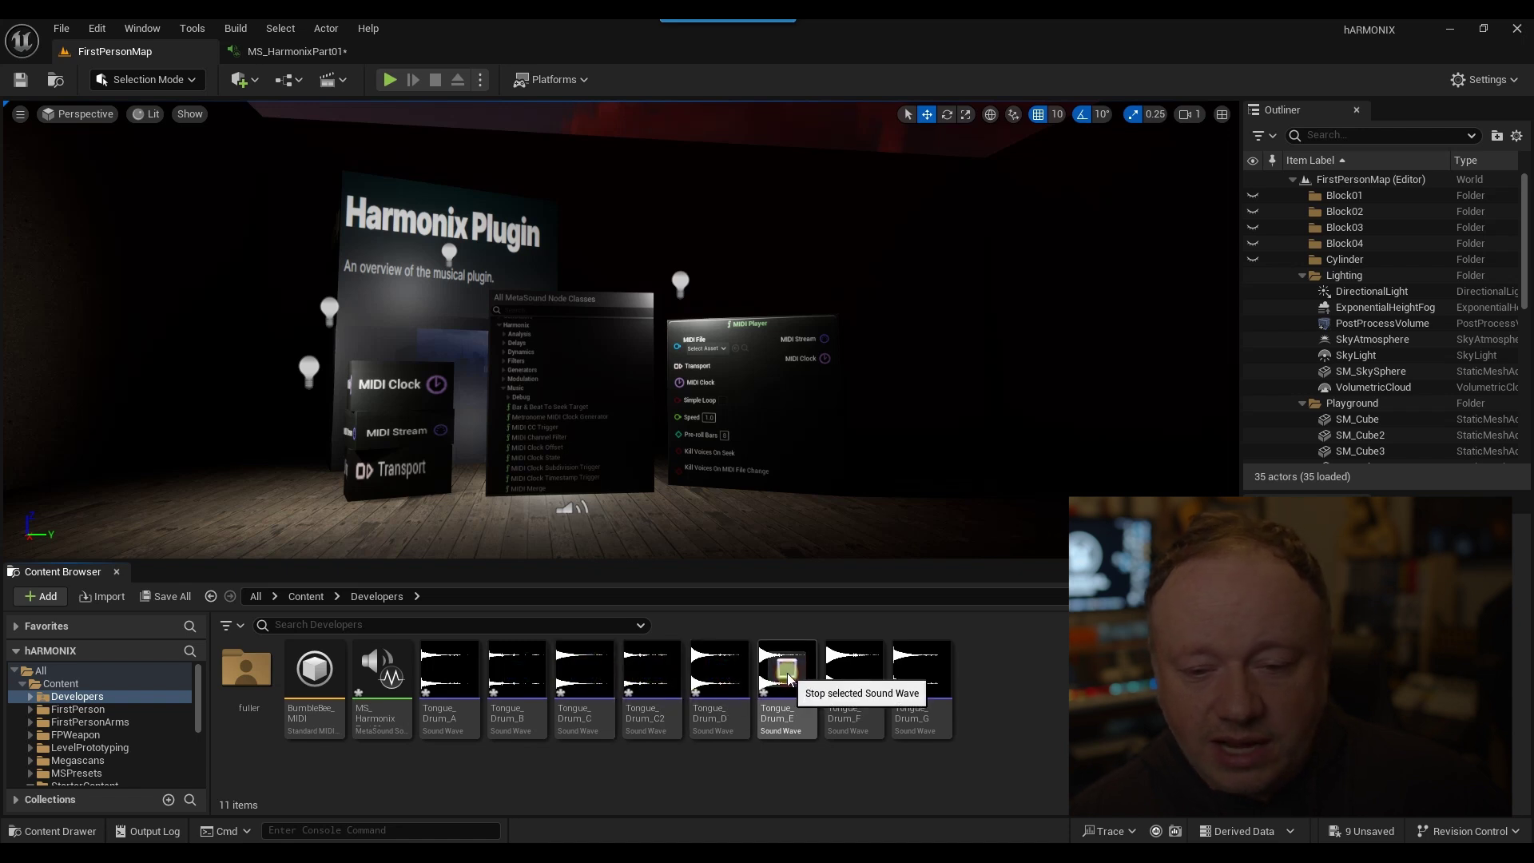
pyautogui.click(868, 675)
pyautogui.click(862, 677)
pyautogui.click(917, 678)
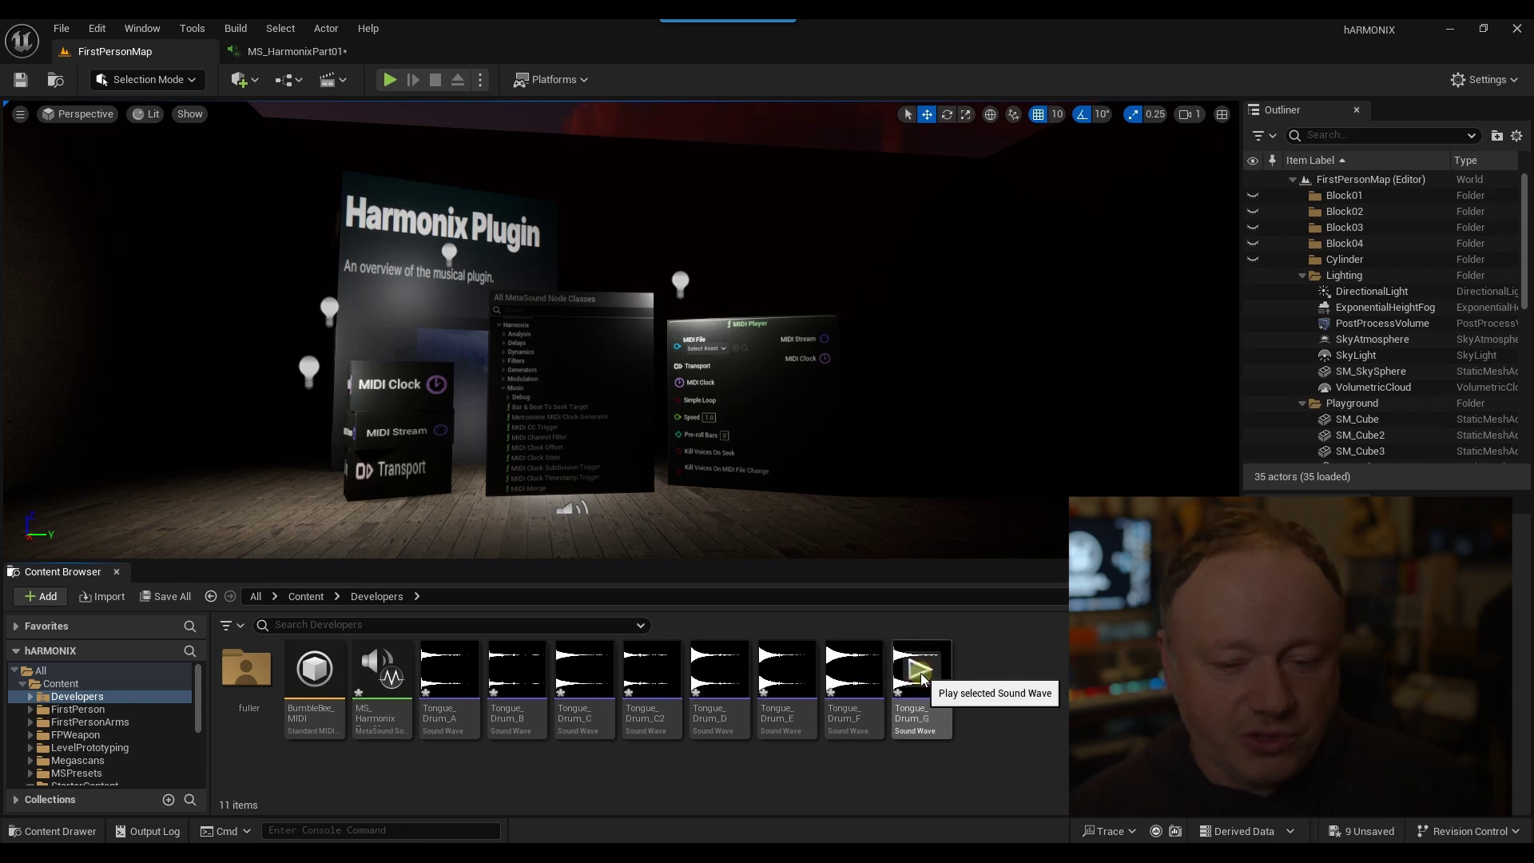
pyautogui.click(972, 676)
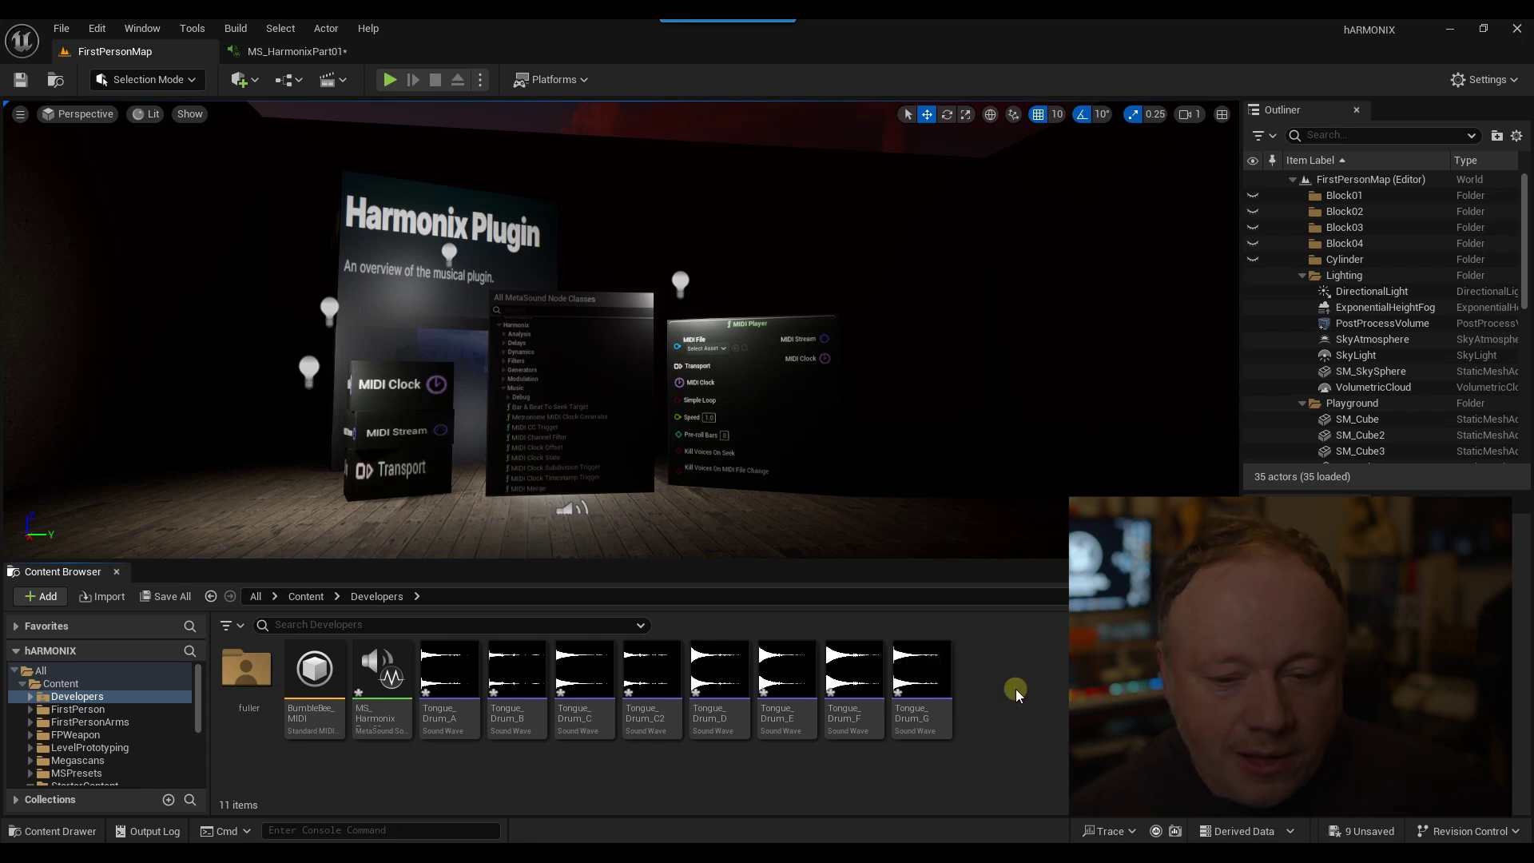
pyautogui.click(517, 671)
pyautogui.click(449, 671)
pyautogui.click(517, 671)
pyautogui.click(786, 671)
pyautogui.click(921, 671)
pyautogui.click(652, 679)
pyautogui.click(994, 705)
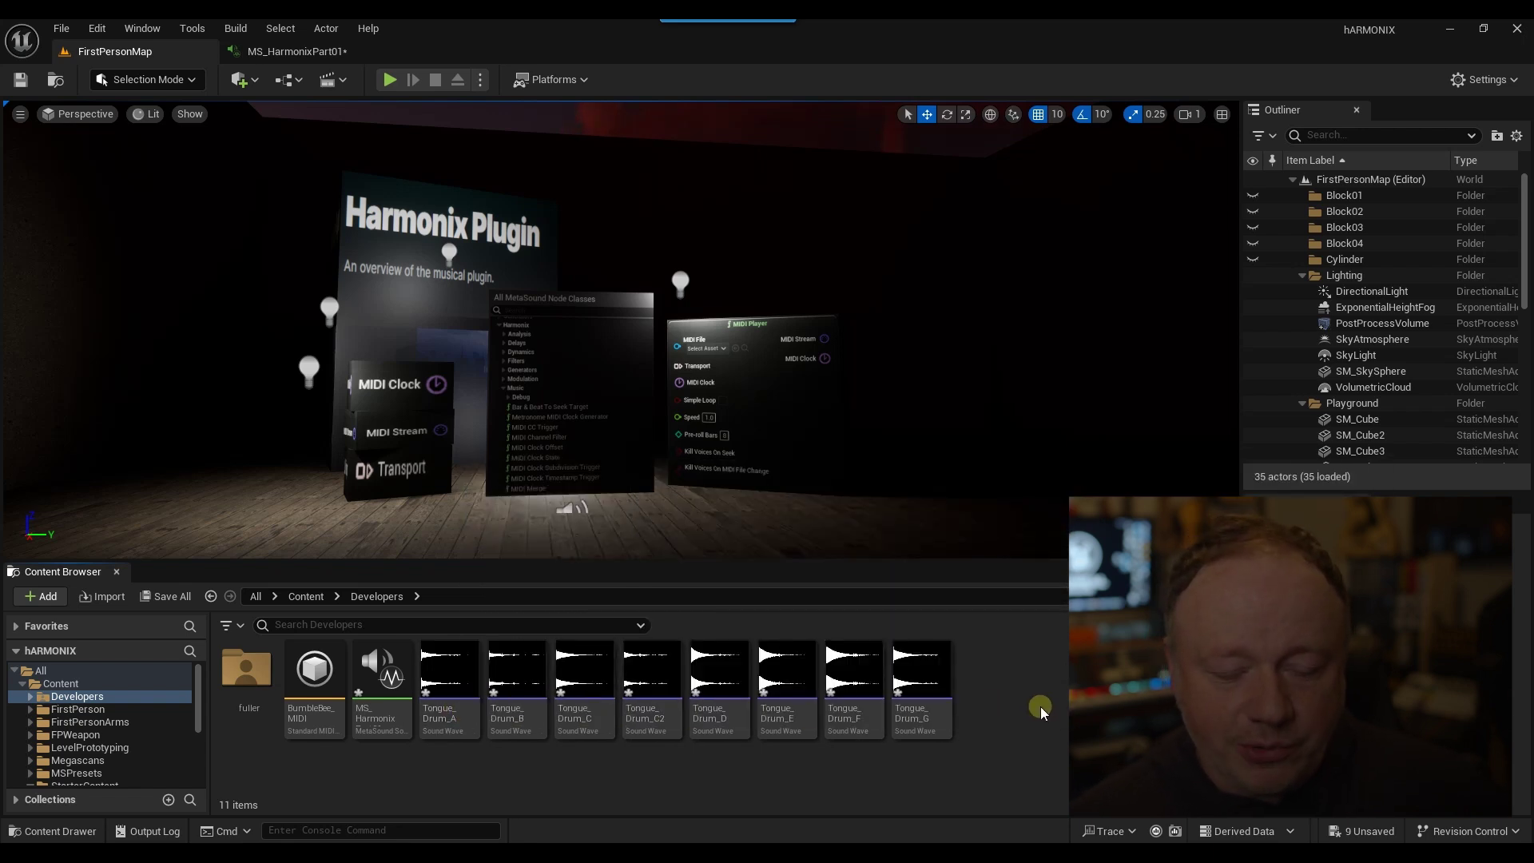
pyautogui.click(585, 681)
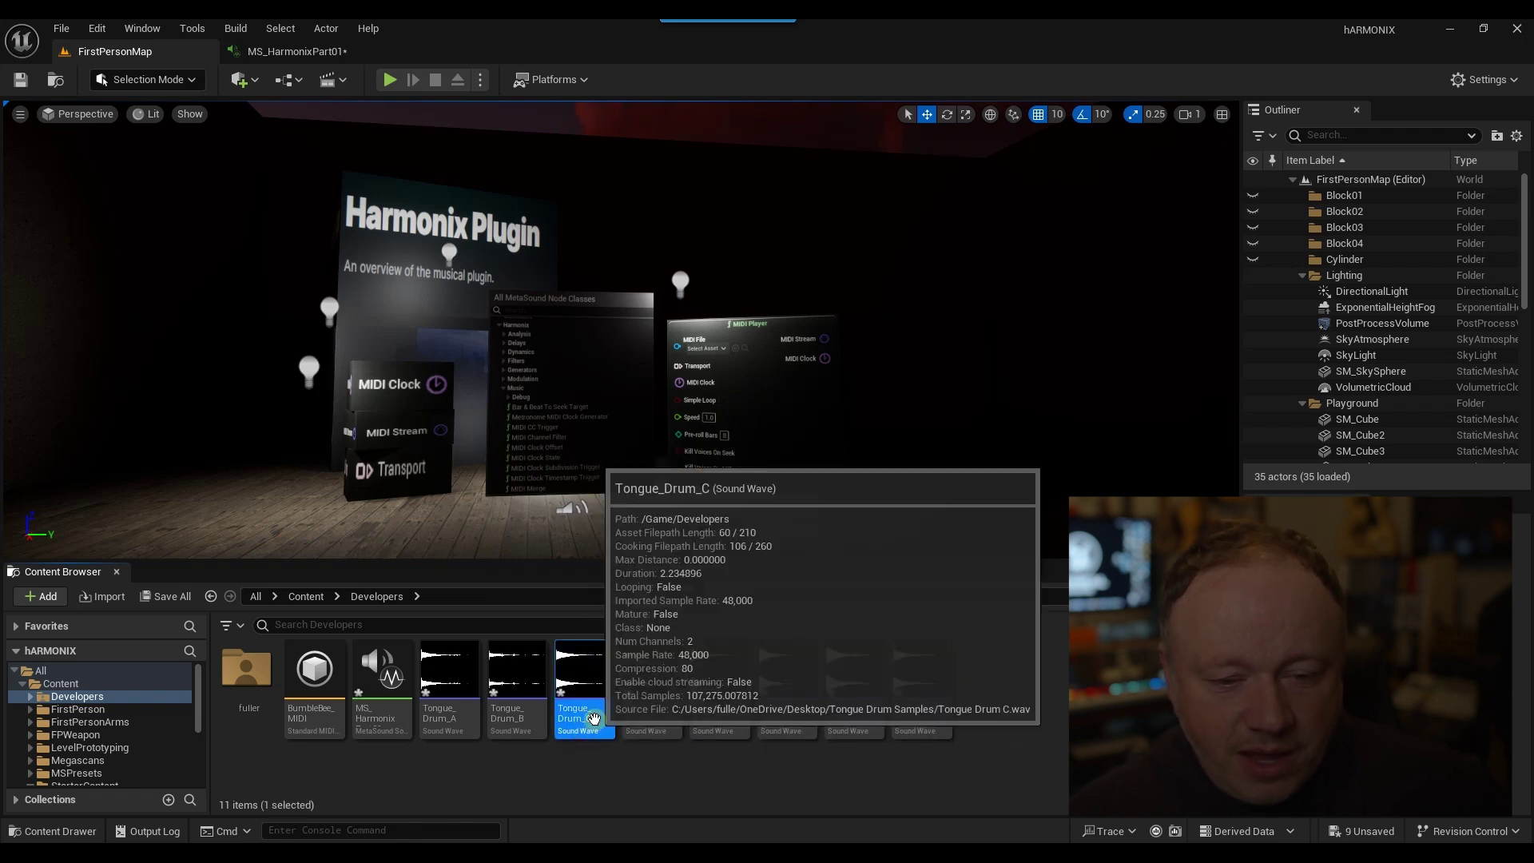
pyautogui.rightClick(578, 718)
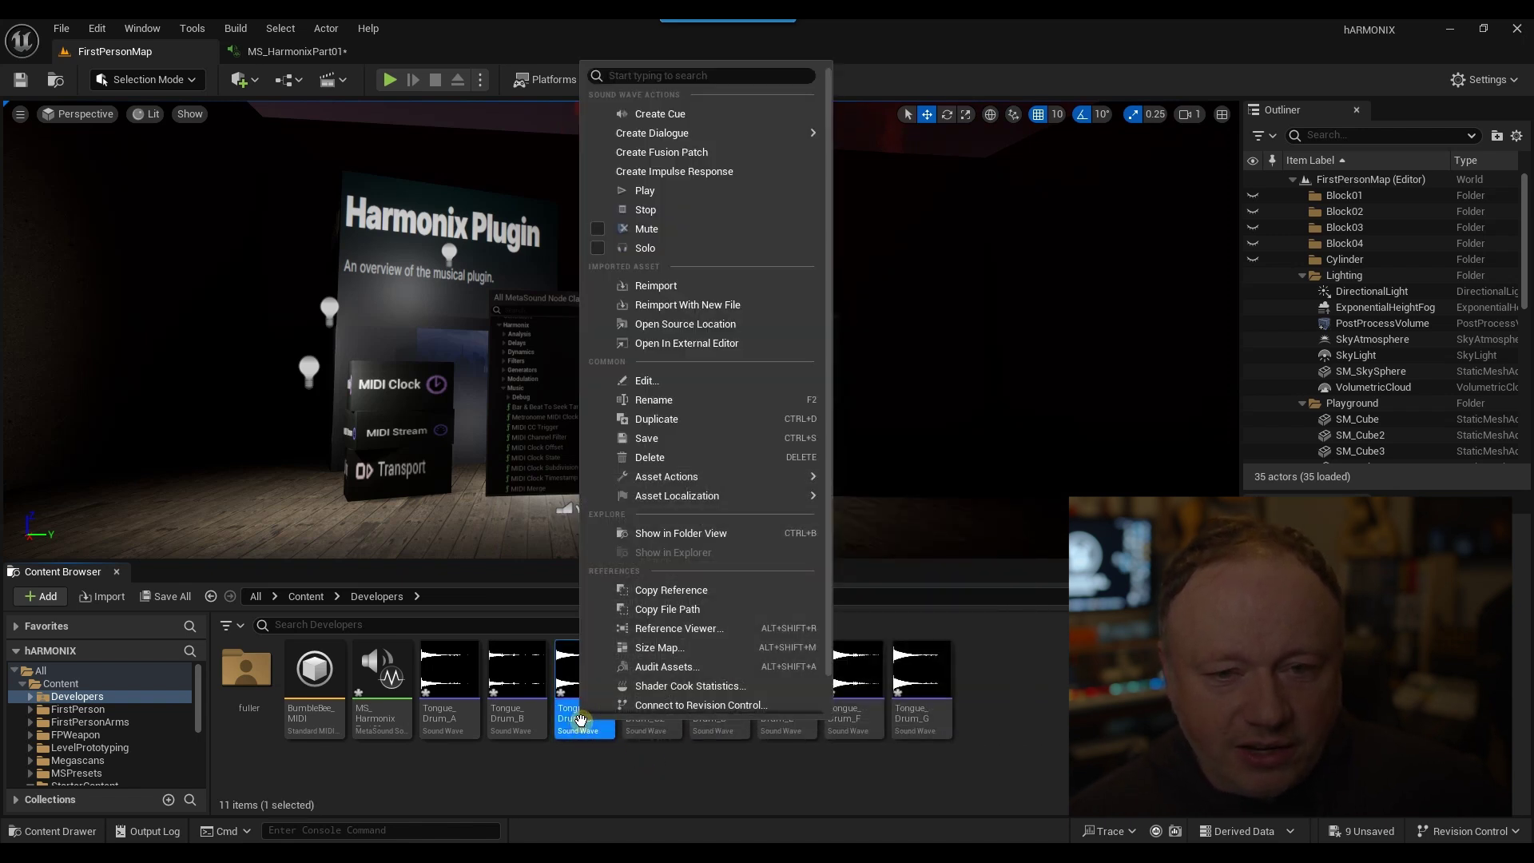
pyautogui.click(678, 150)
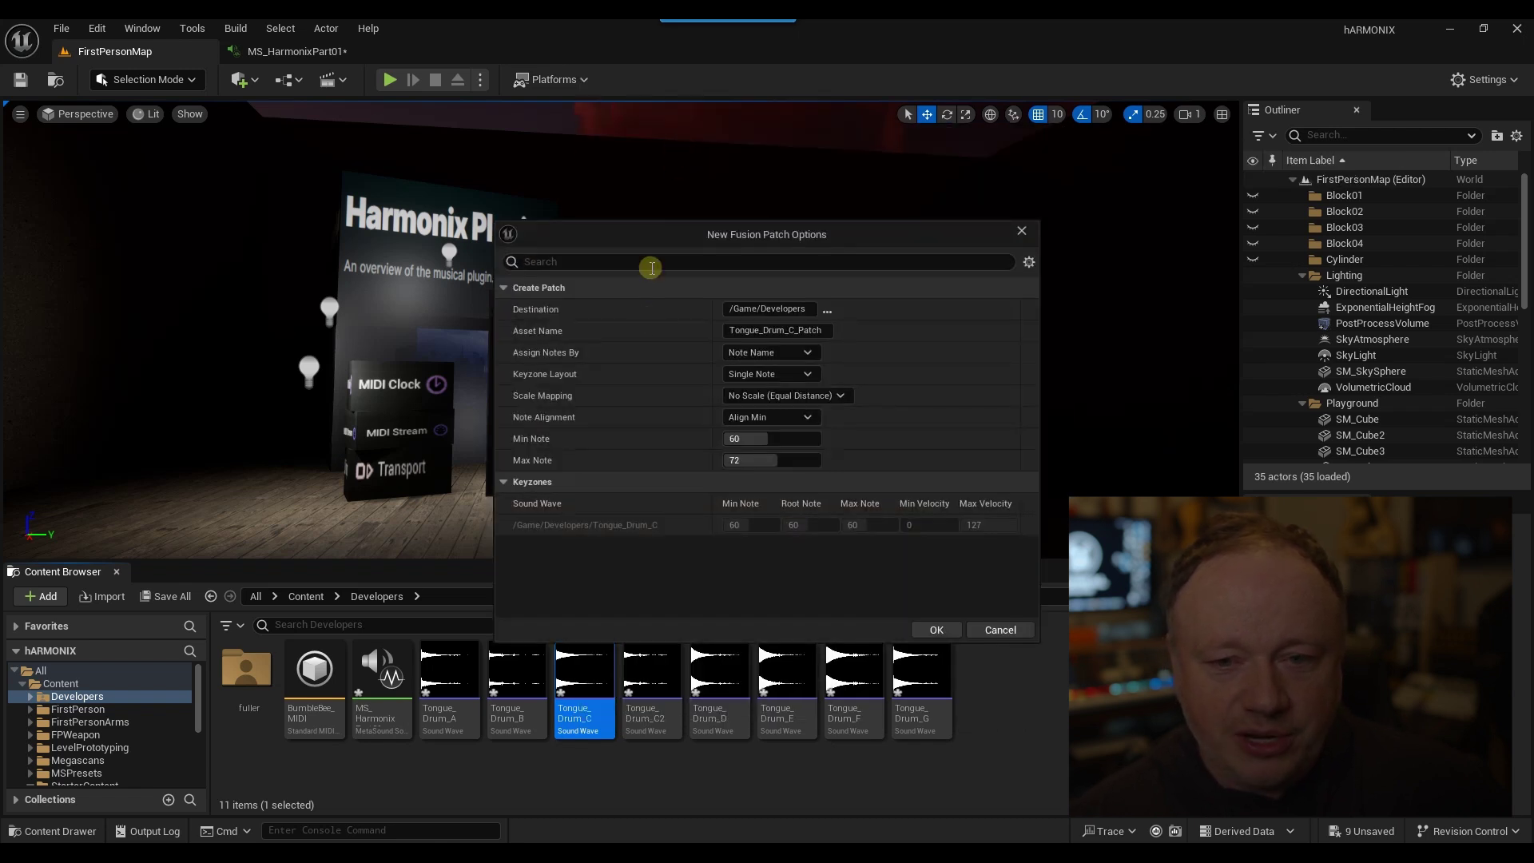
pyautogui.click(1000, 631)
pyautogui.click(449, 687)
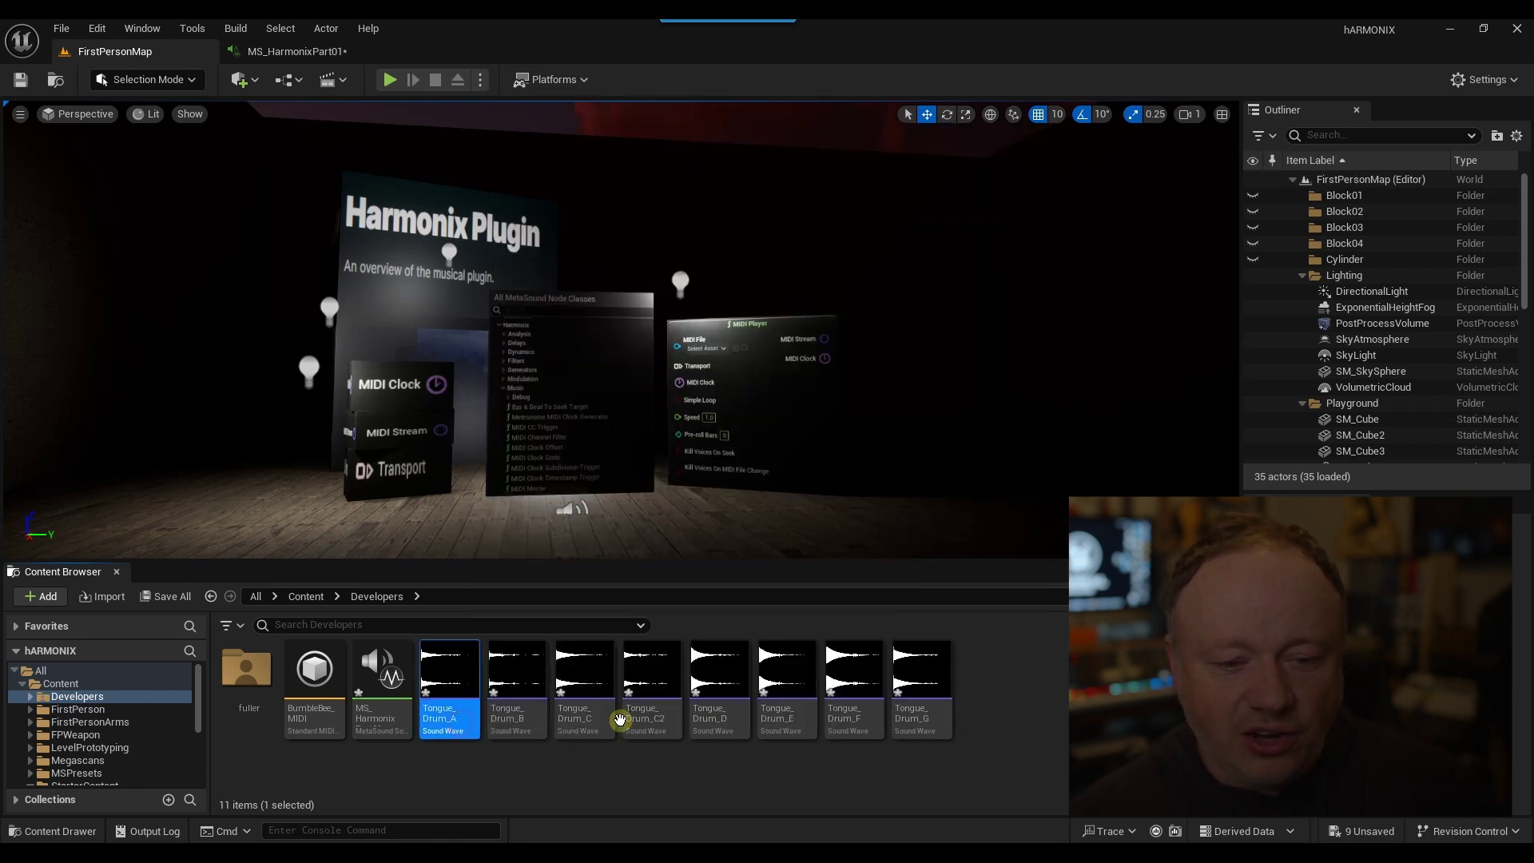
pyautogui.keyDown('shift'); pyautogui.click(919, 723); pyautogui.keyUp('shift')
pyautogui.rightClick(919, 723)
pyautogui.click(1035, 743)
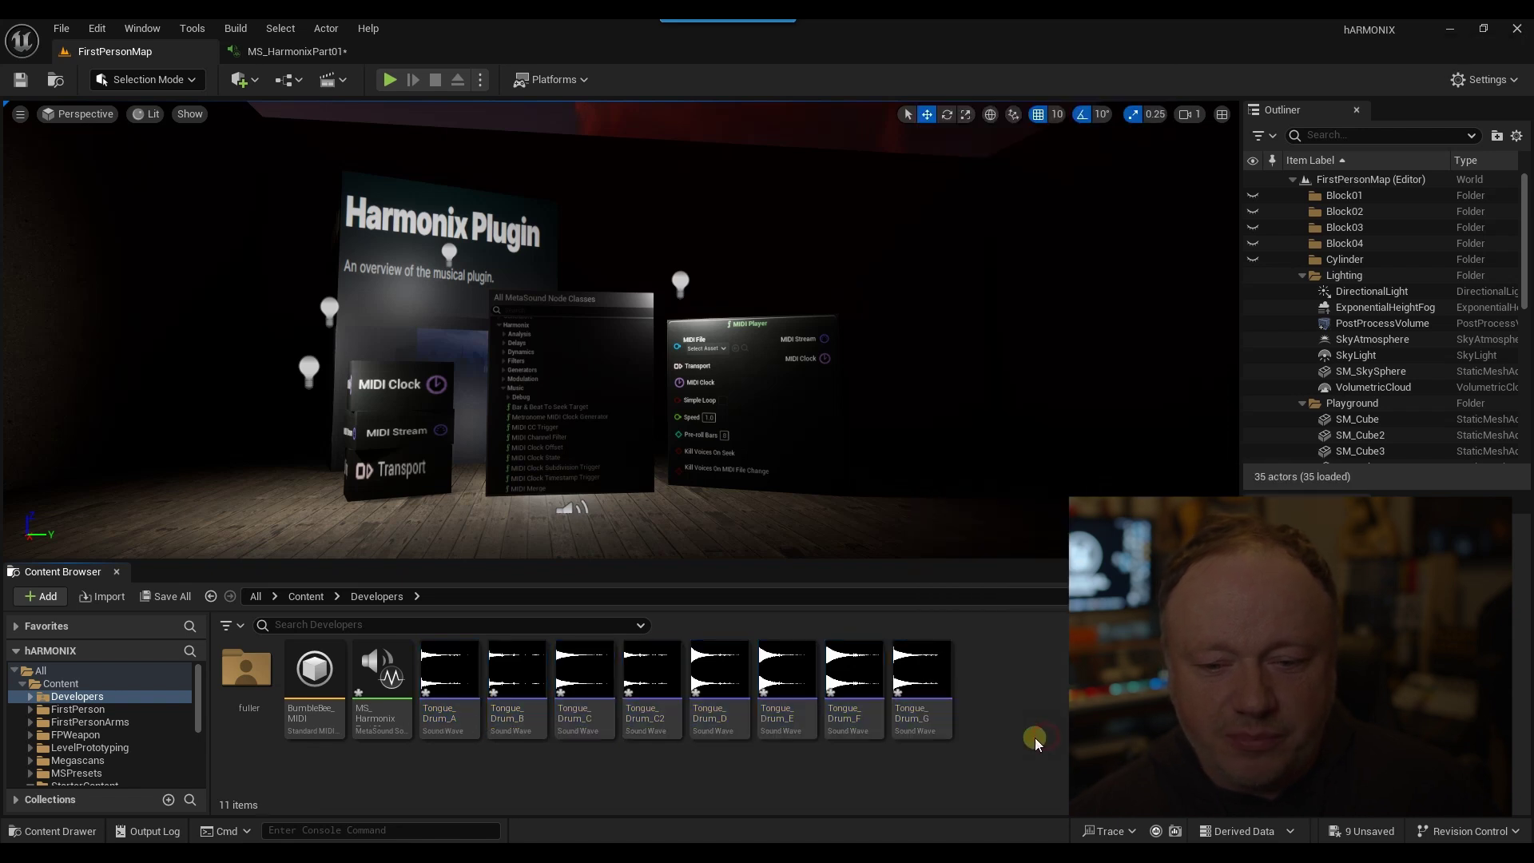
# Create a fusion patch from the Tongue_Drum_C sound wave, naming it Tongue_Drum_ followed by the creator's surname.
pyautogui.rightClick(583, 727)
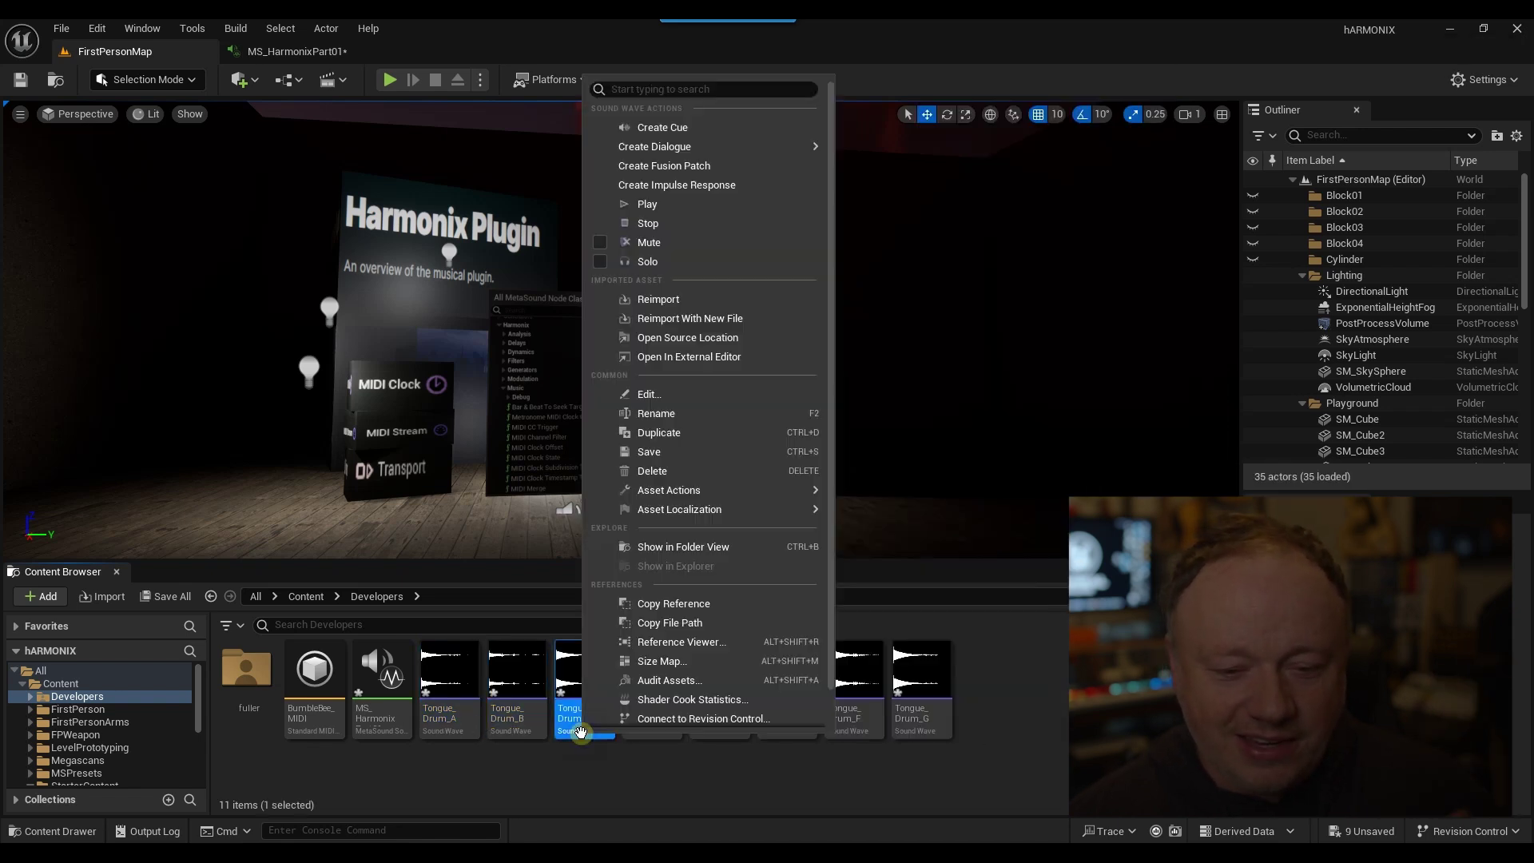
pyautogui.click(645, 166)
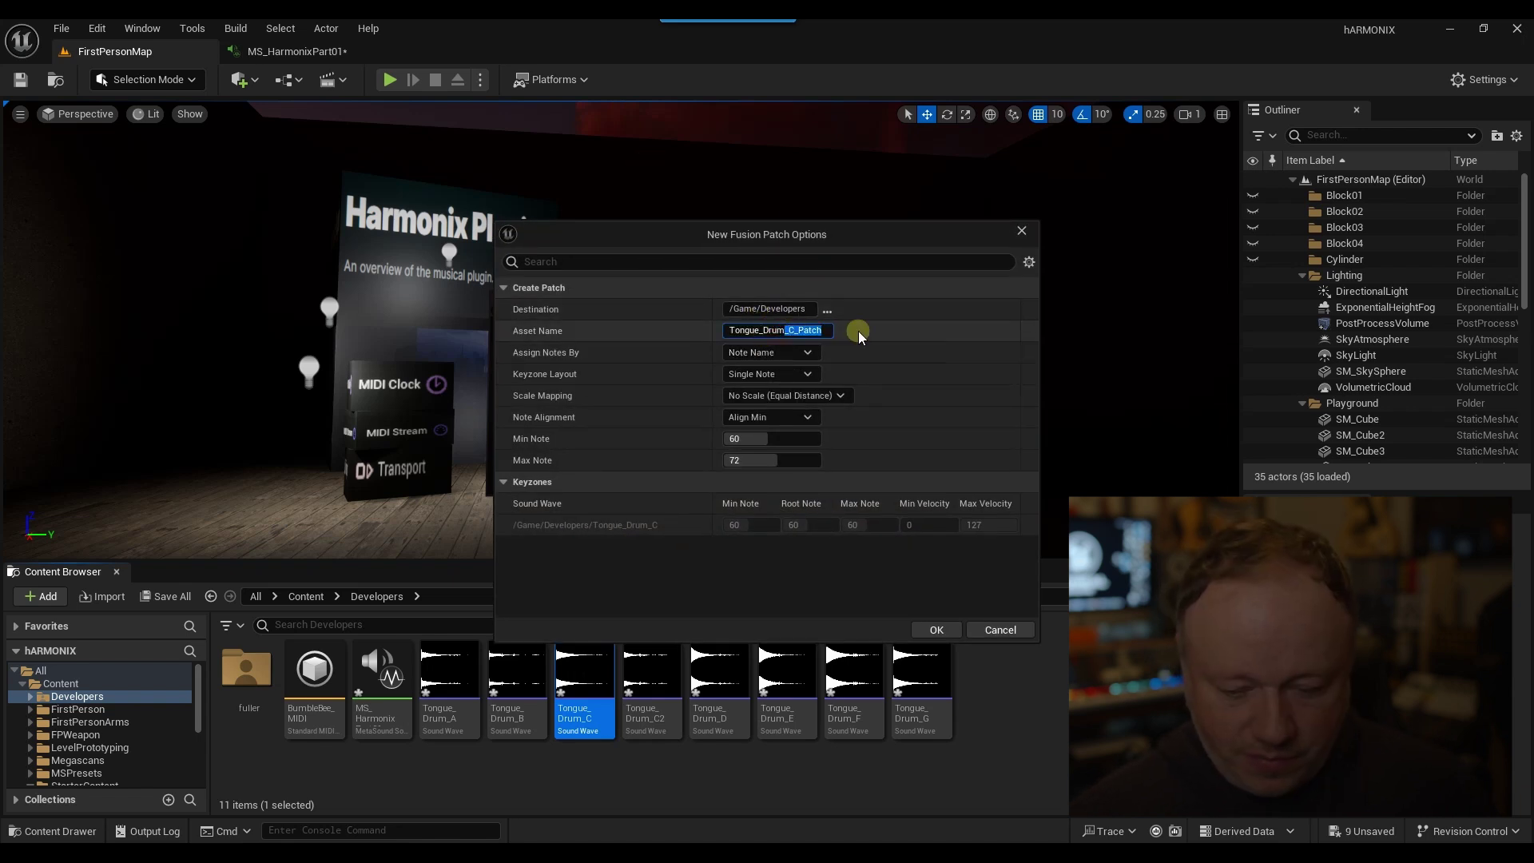
pyautogui.press('BackSpace')
pyautogui.write('_Fuller')
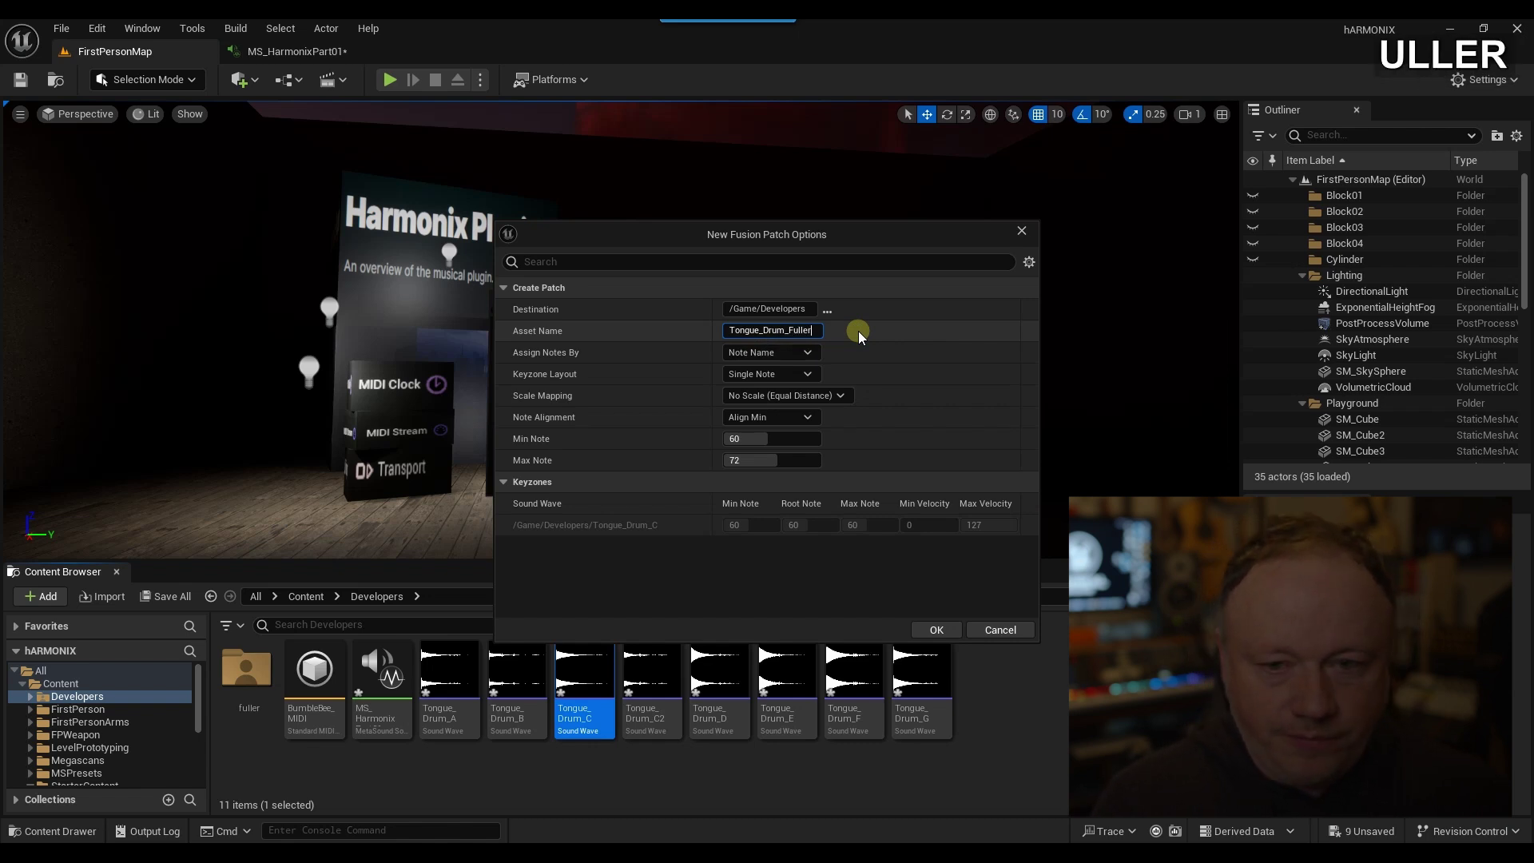
pyautogui.click(770, 353)
pyautogui.click(773, 413)
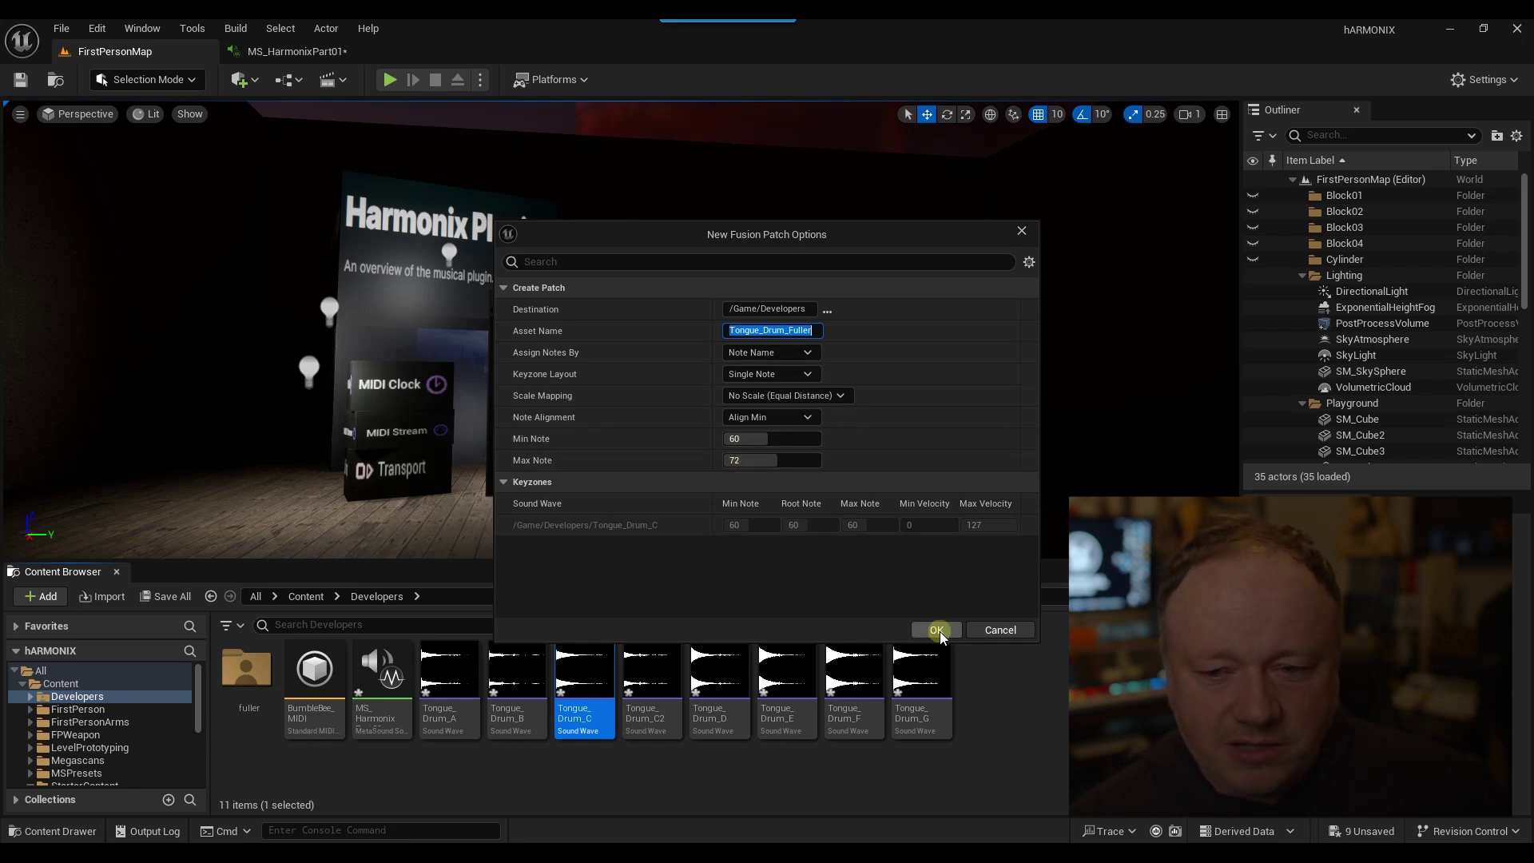
pyautogui.click(789, 397)
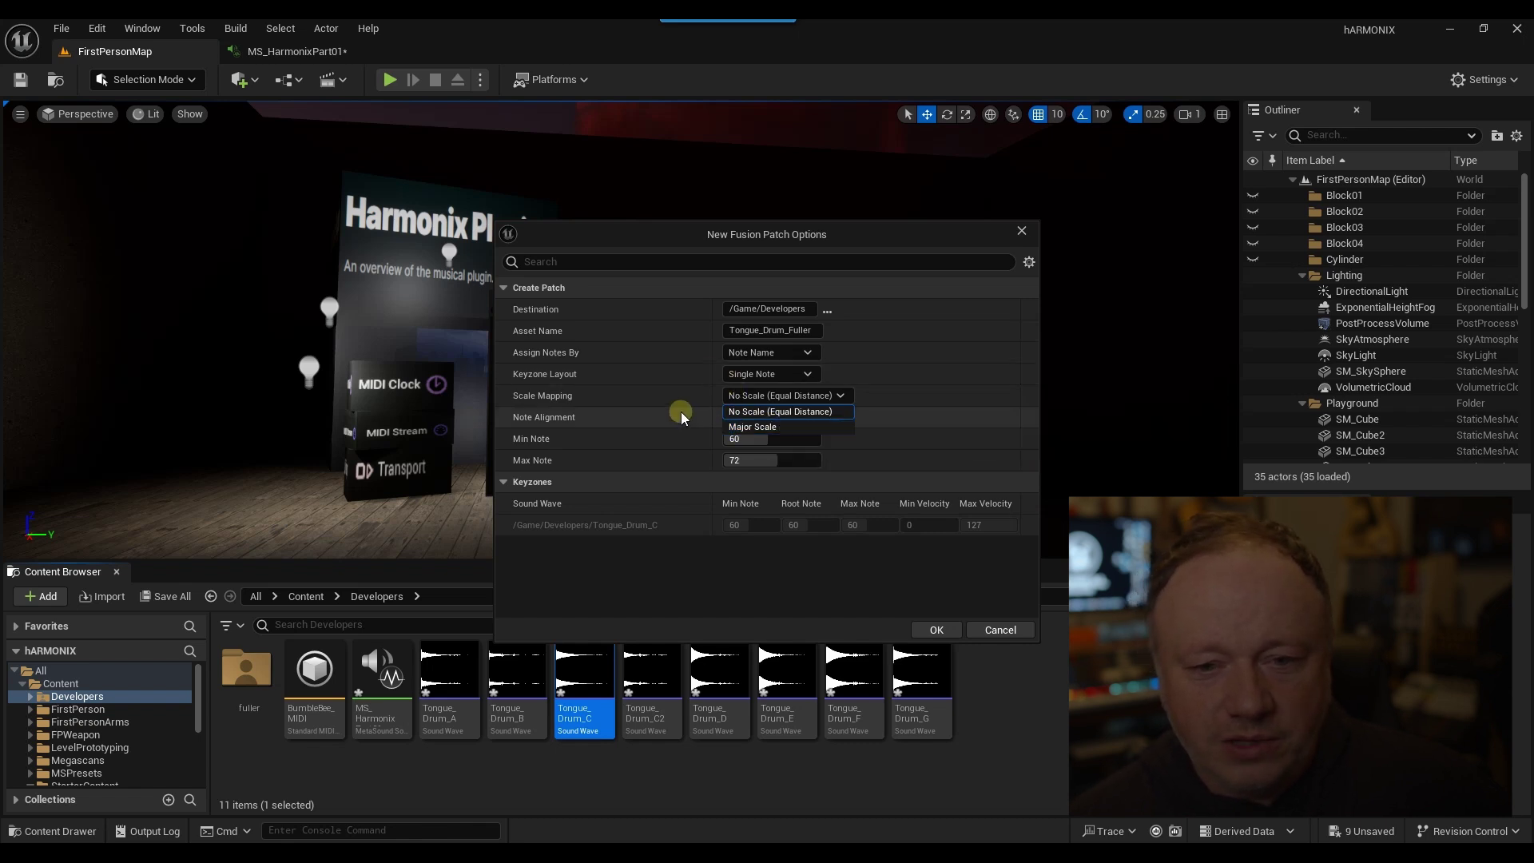
pyautogui.click(935, 631)
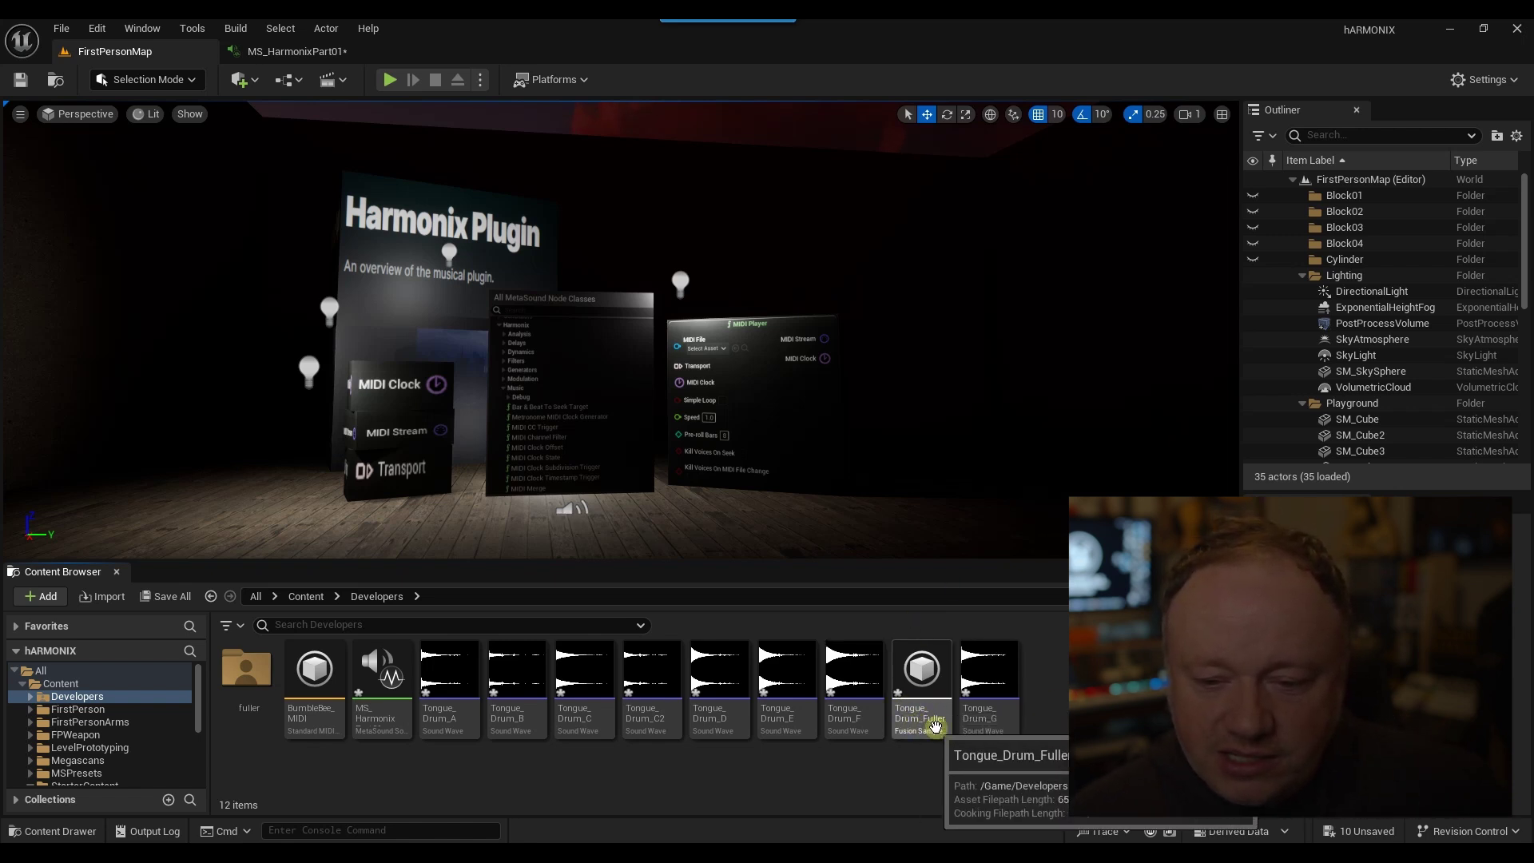
# Open the new fusion patch and examine its Panner Details, Portamento, Filter and Tongue_Drum_C keyzone settings.
pyautogui.doubleClick(922, 687)
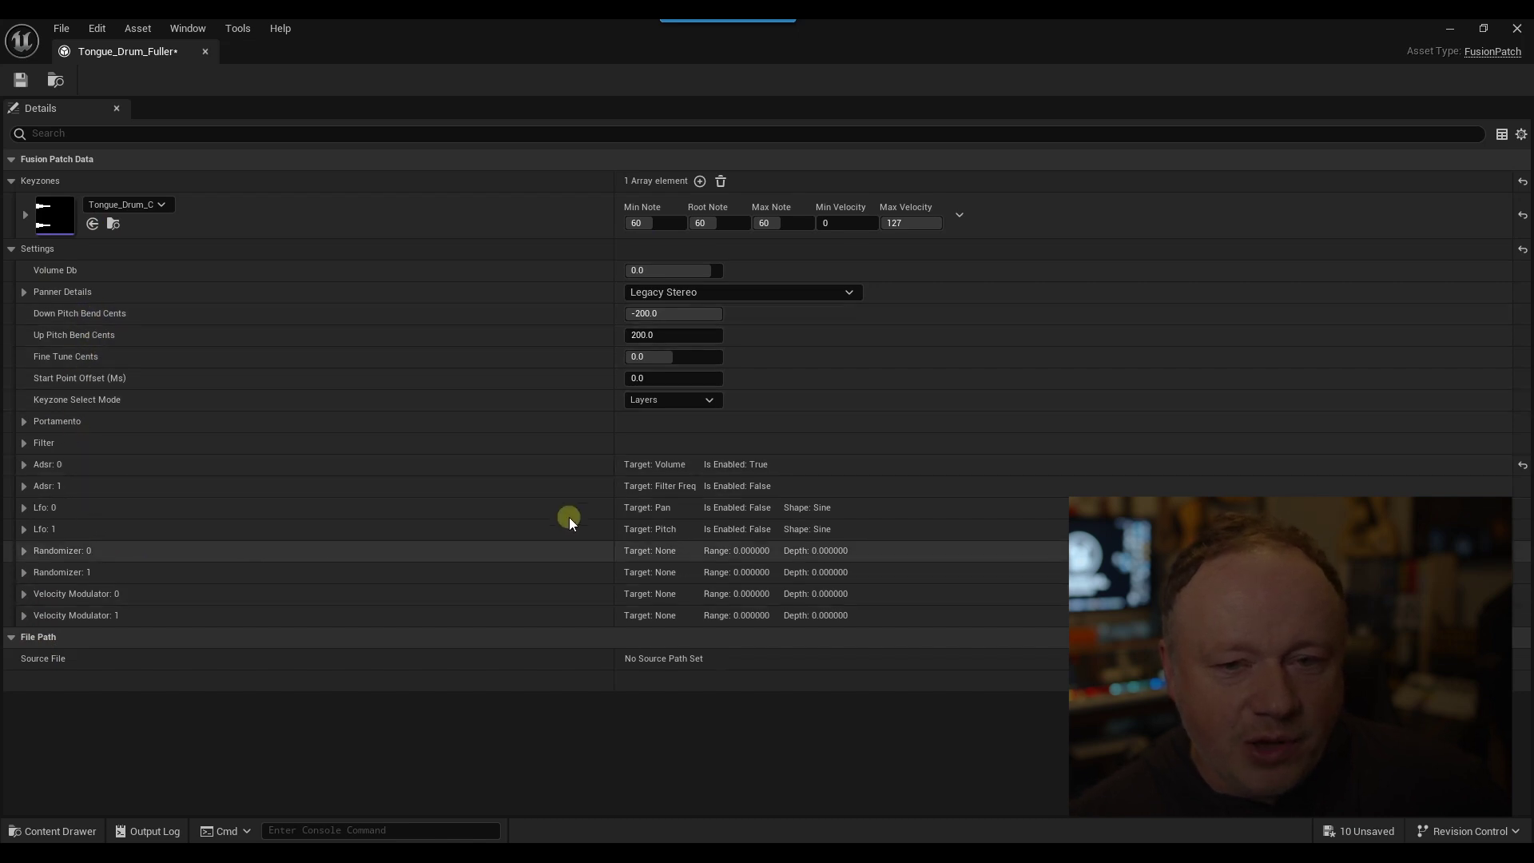
pyautogui.click(25, 292)
pyautogui.click(25, 293)
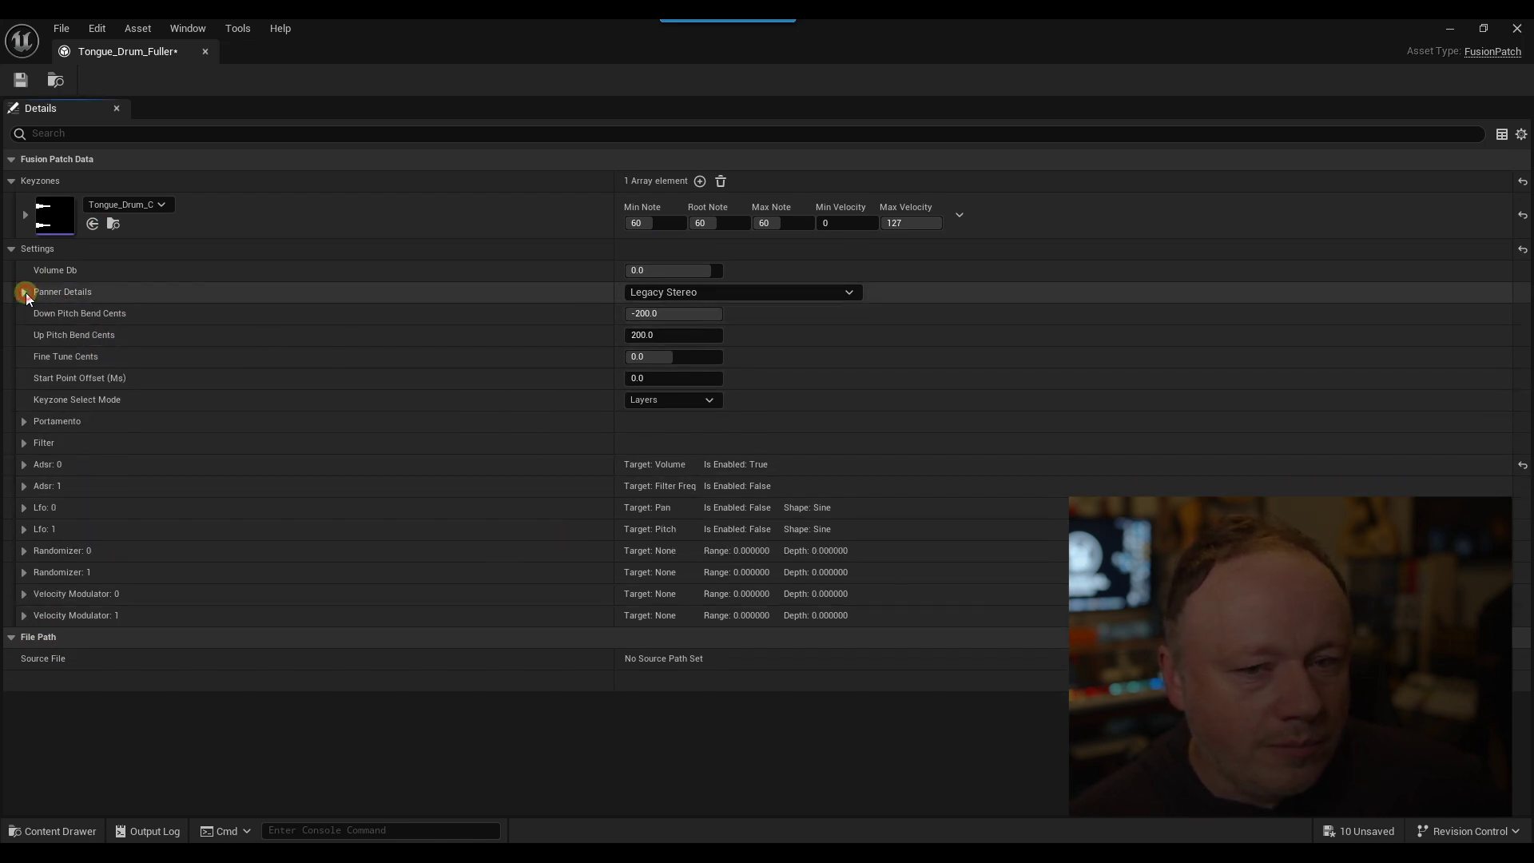
pyautogui.click(24, 422)
pyautogui.click(24, 423)
pyautogui.click(25, 444)
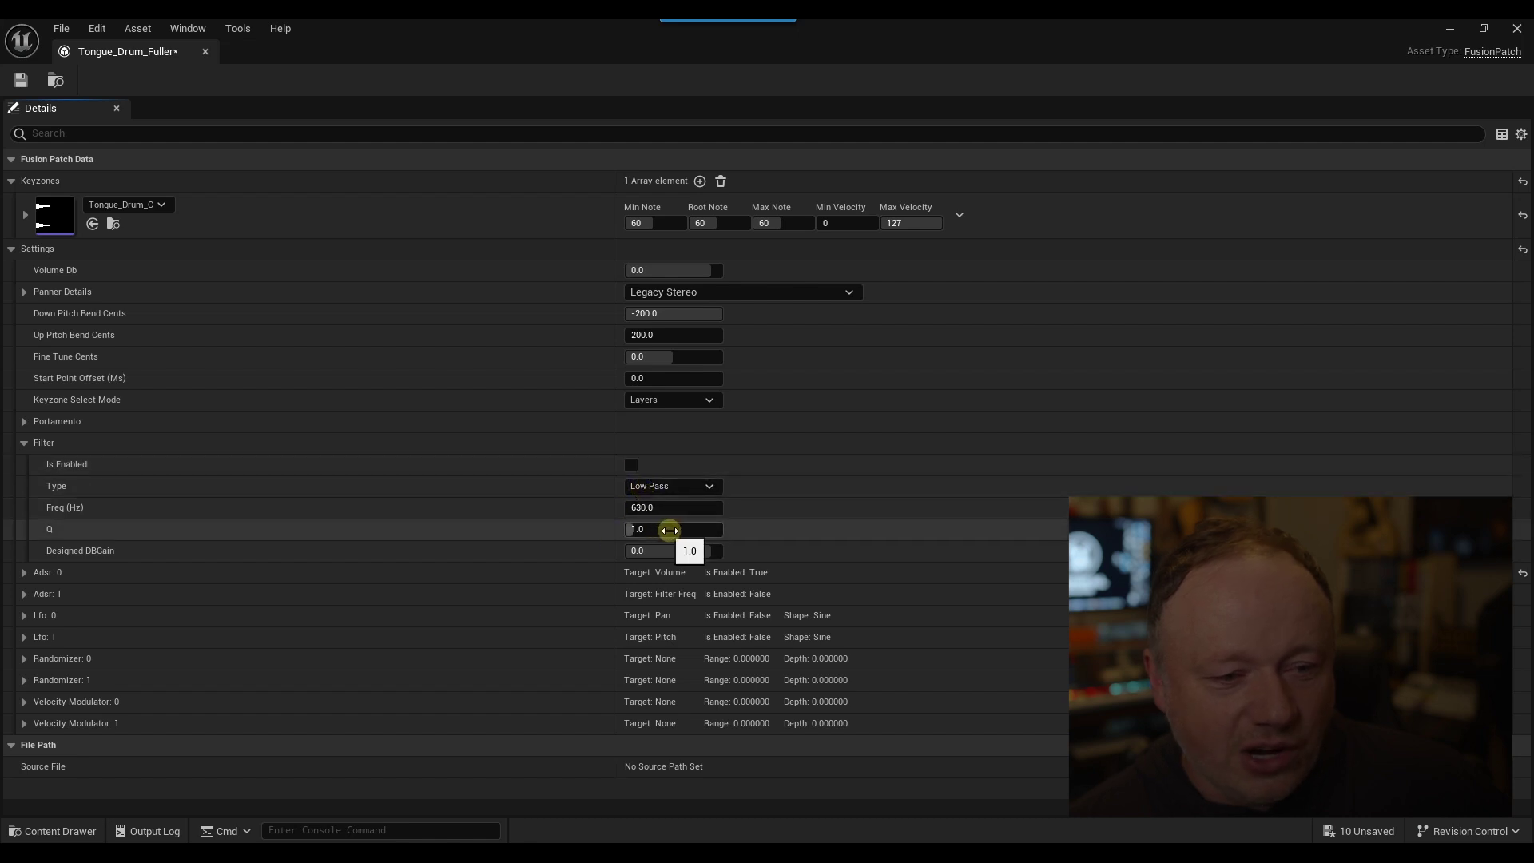
pyautogui.click(26, 445)
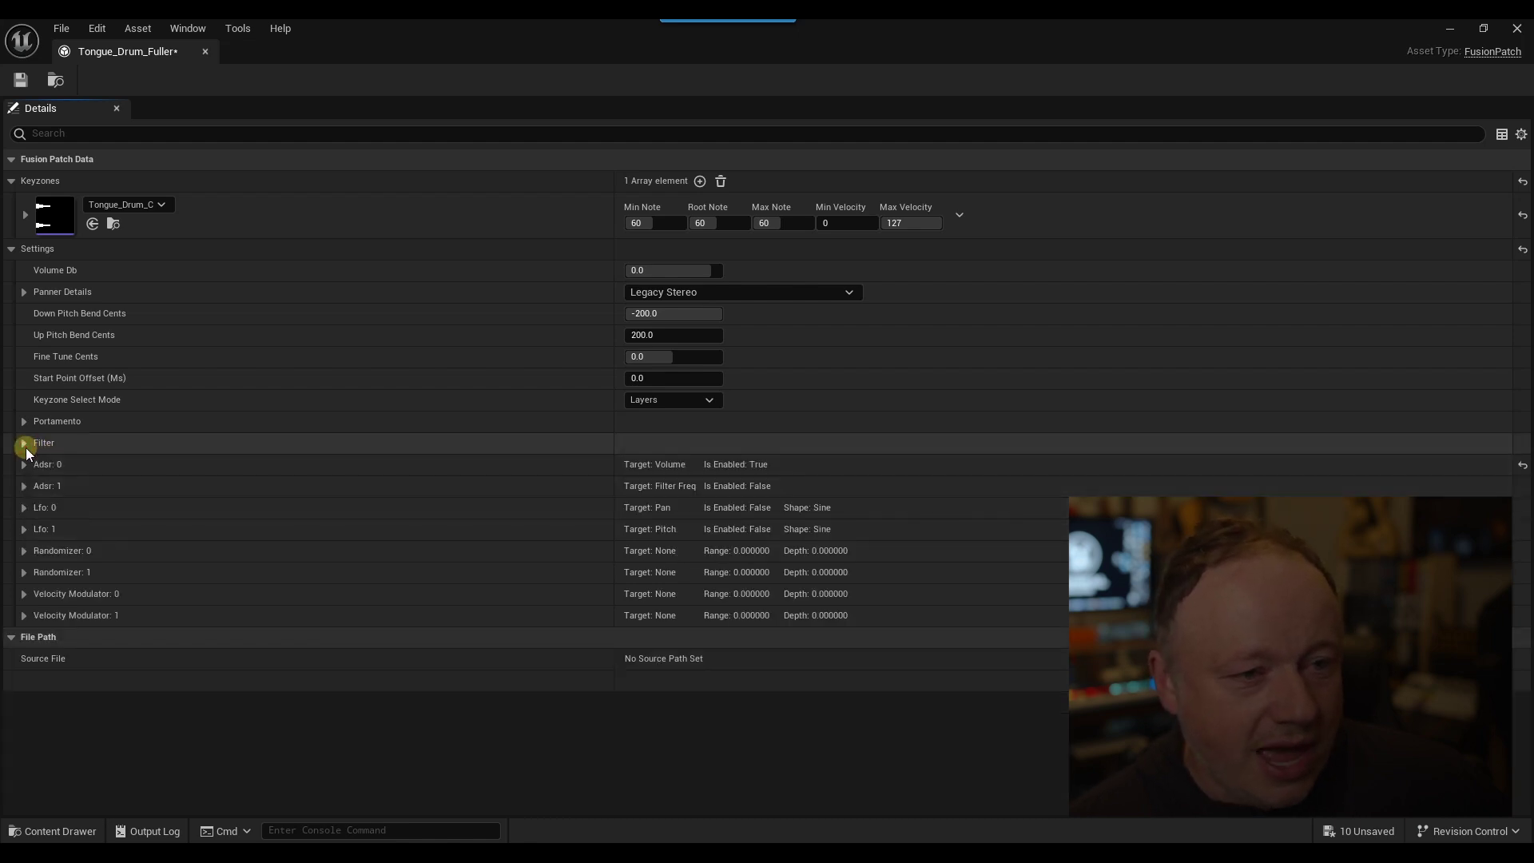
pyautogui.click(25, 214)
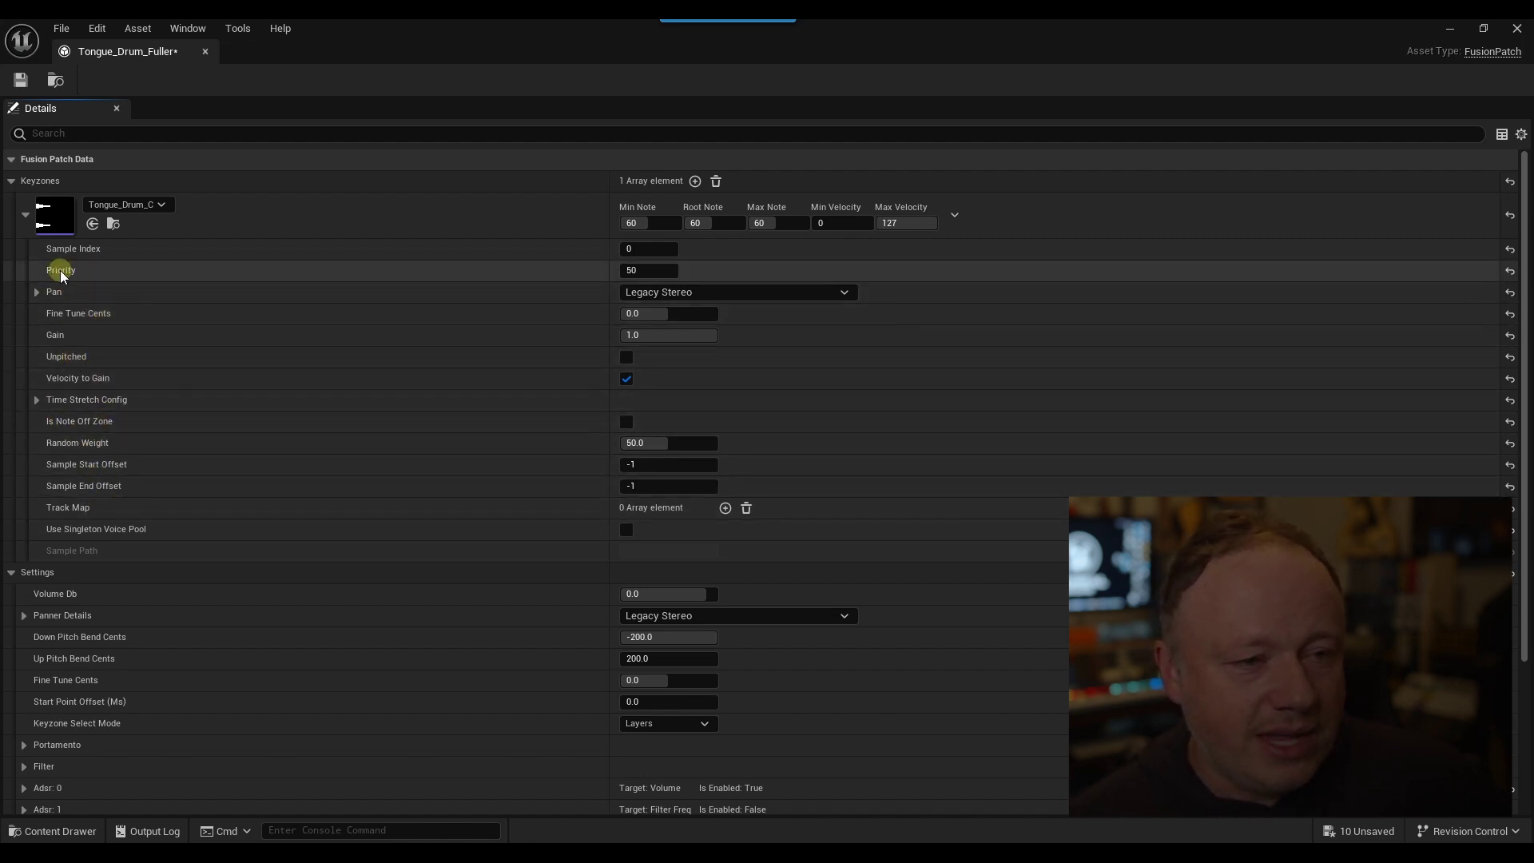
pyautogui.click(26, 216)
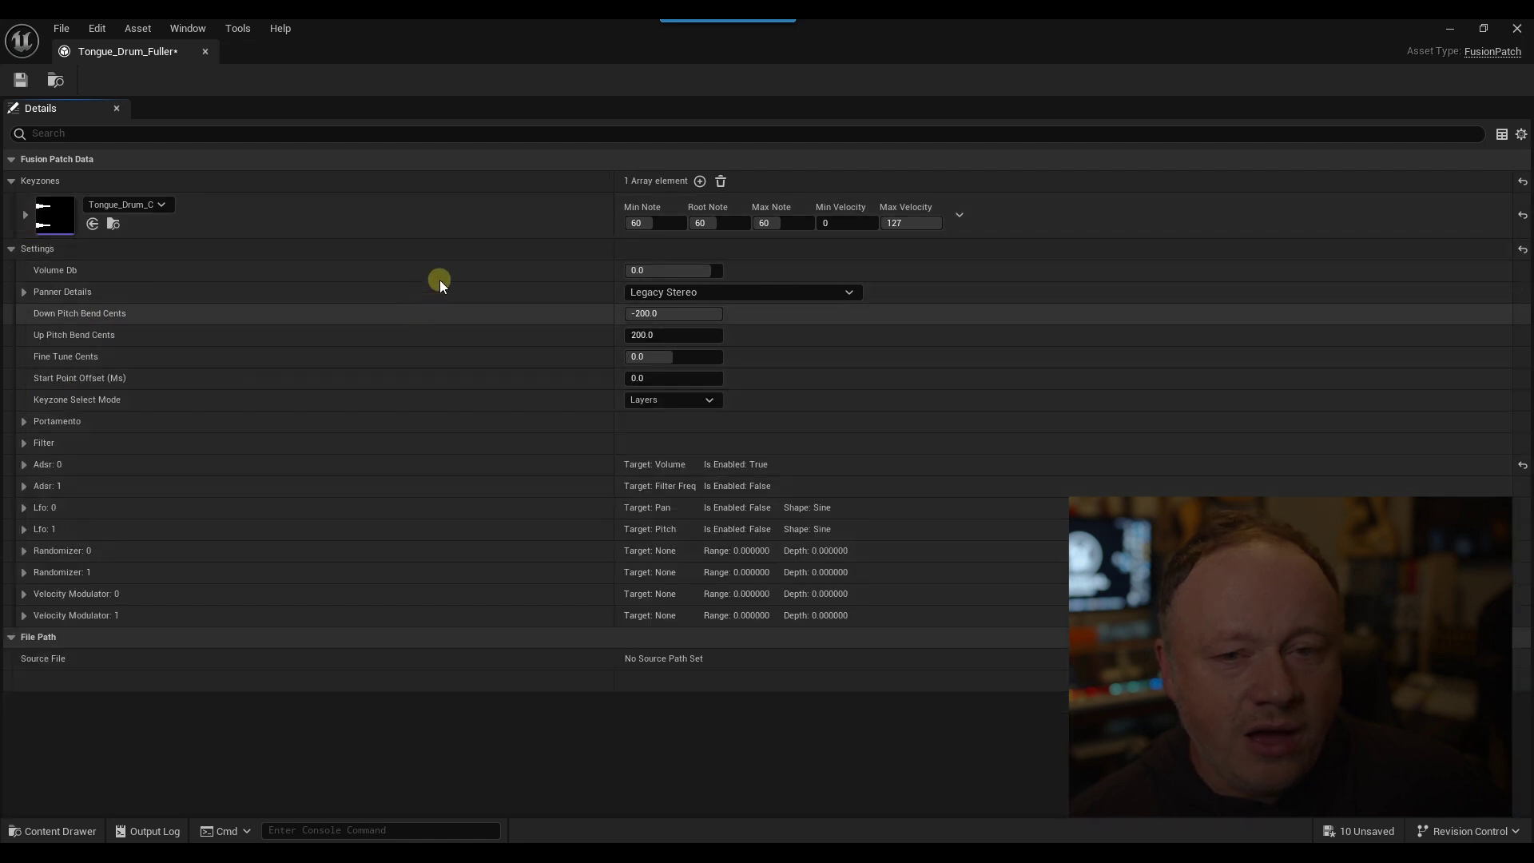
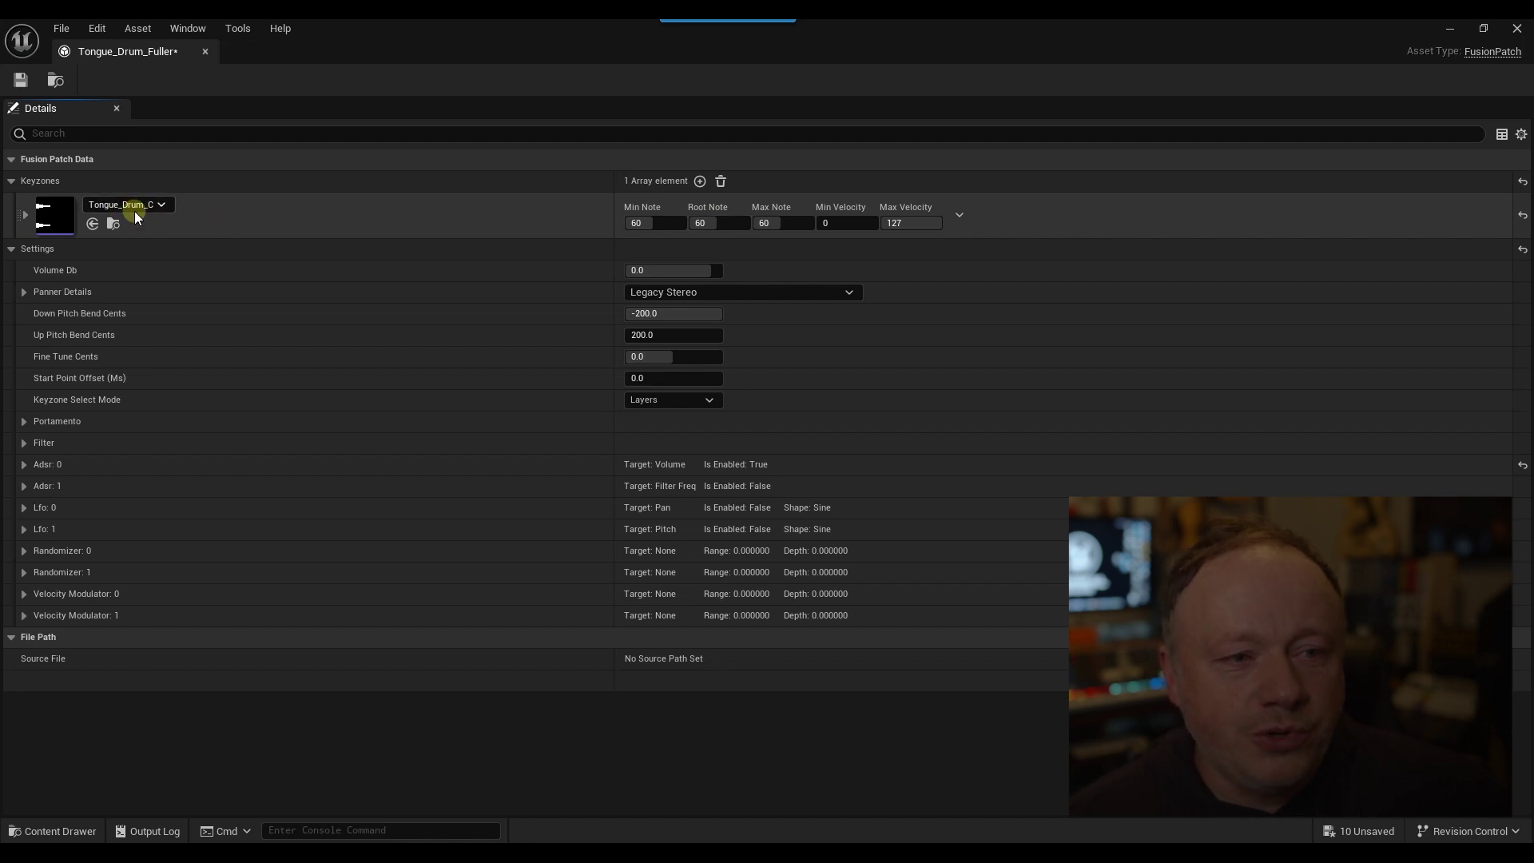
# Set the Tongue_Drum_C keyzone's Min Note to 0 and Max Note to 127.
pyautogui.click(723, 223)
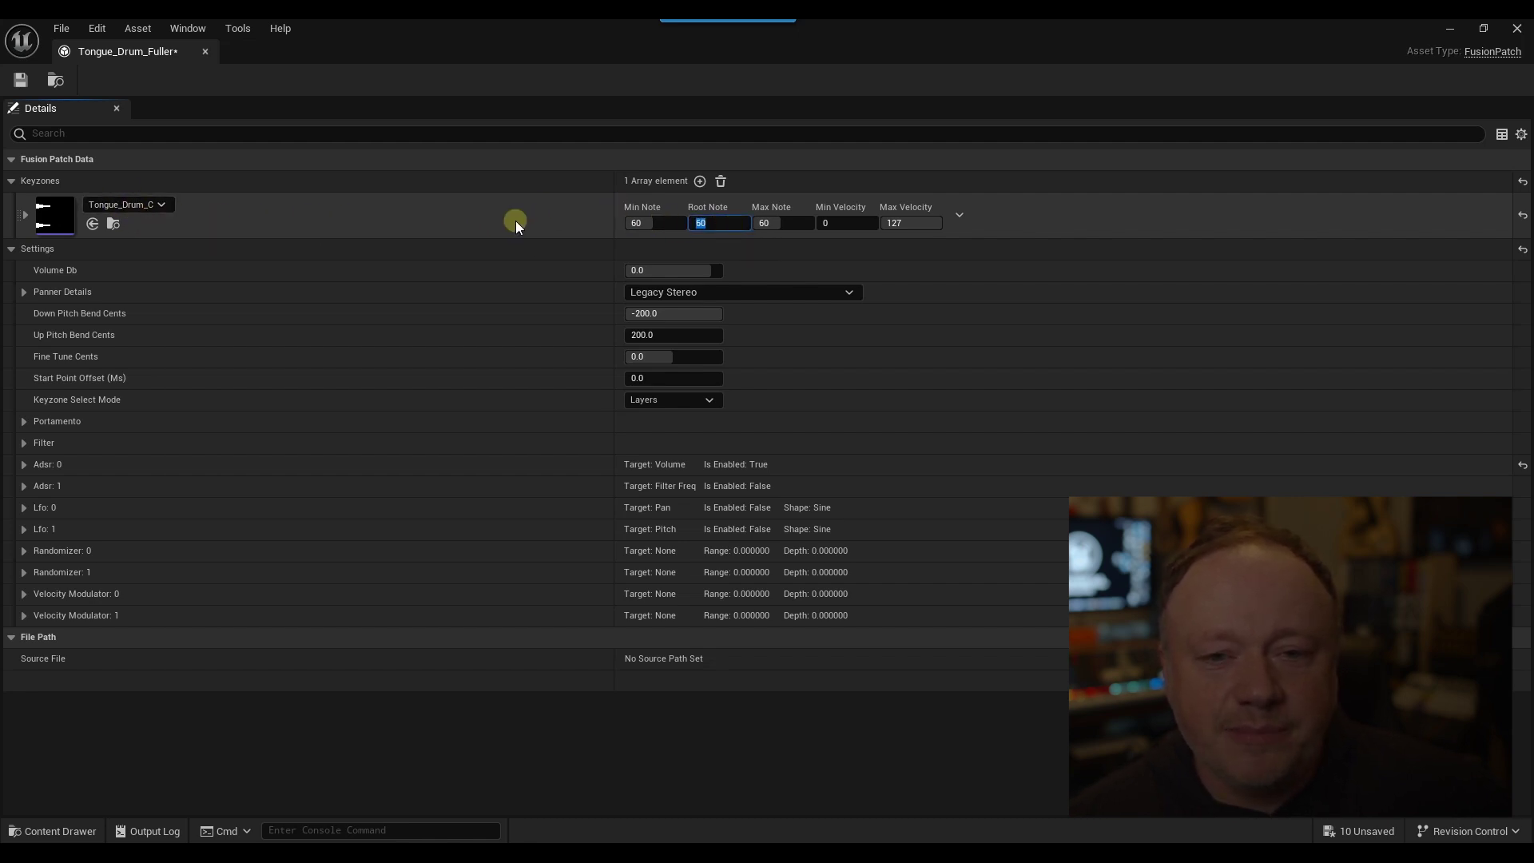
pyautogui.press('Return')
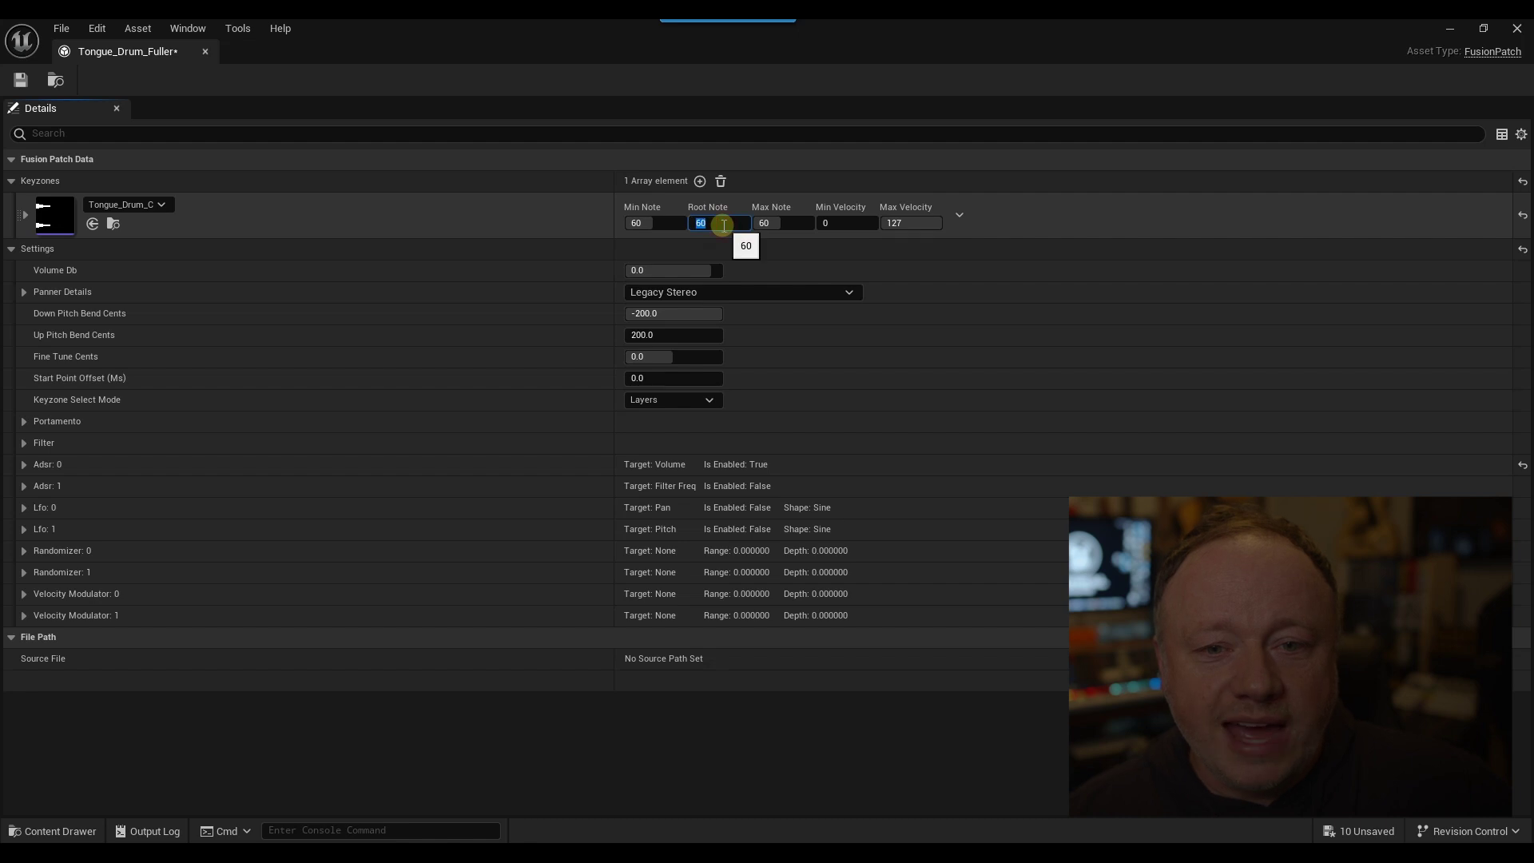
pyautogui.click(723, 224)
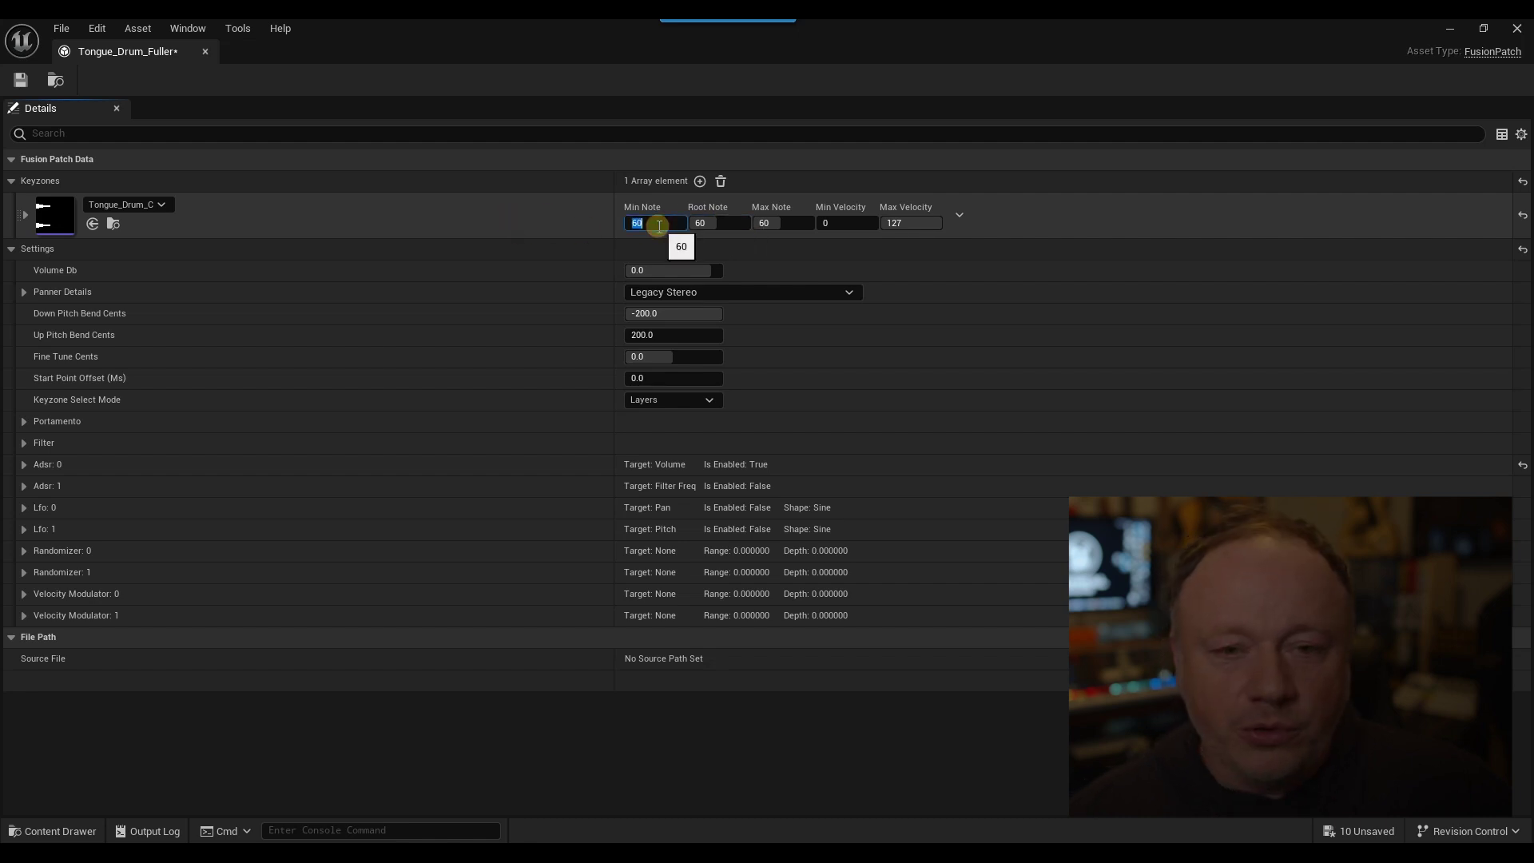
pyautogui.write('0')
pyautogui.press('Return')
pyautogui.click(799, 223)
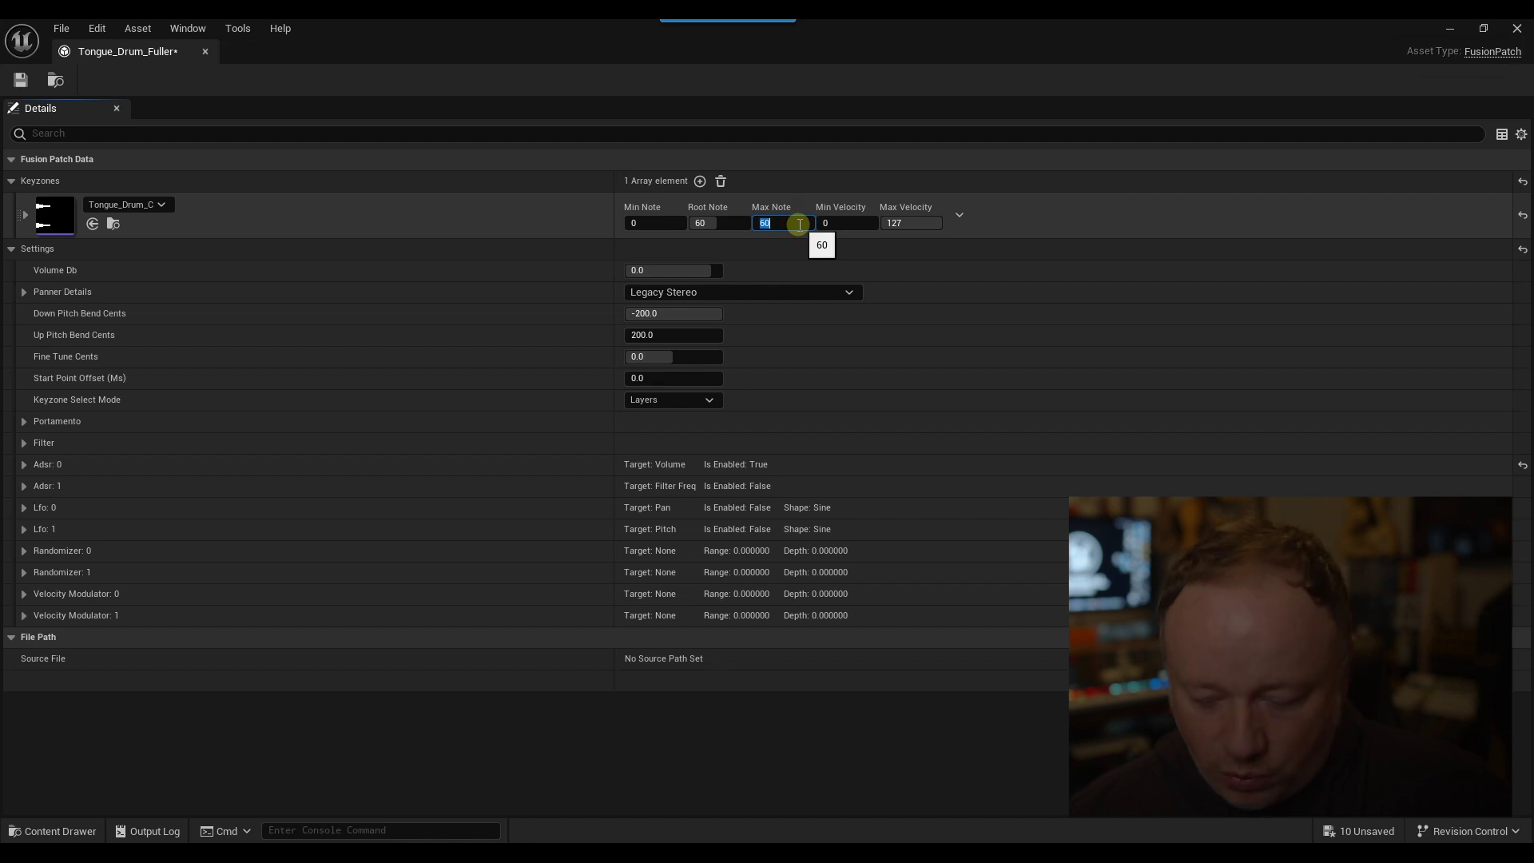
pyautogui.write('127')
pyautogui.press('Return')
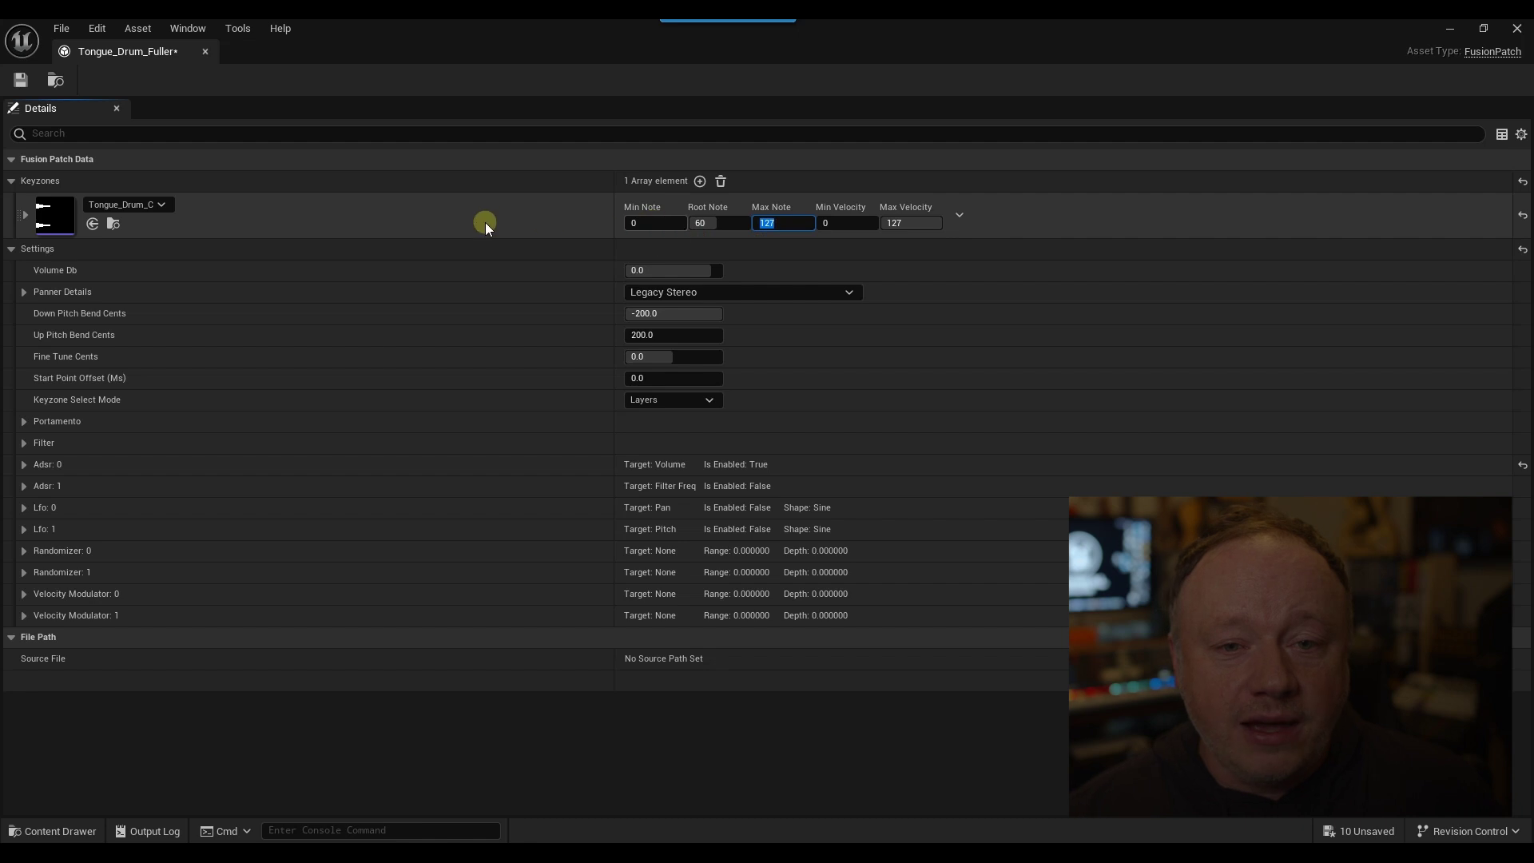
pyautogui.click(443, 228)
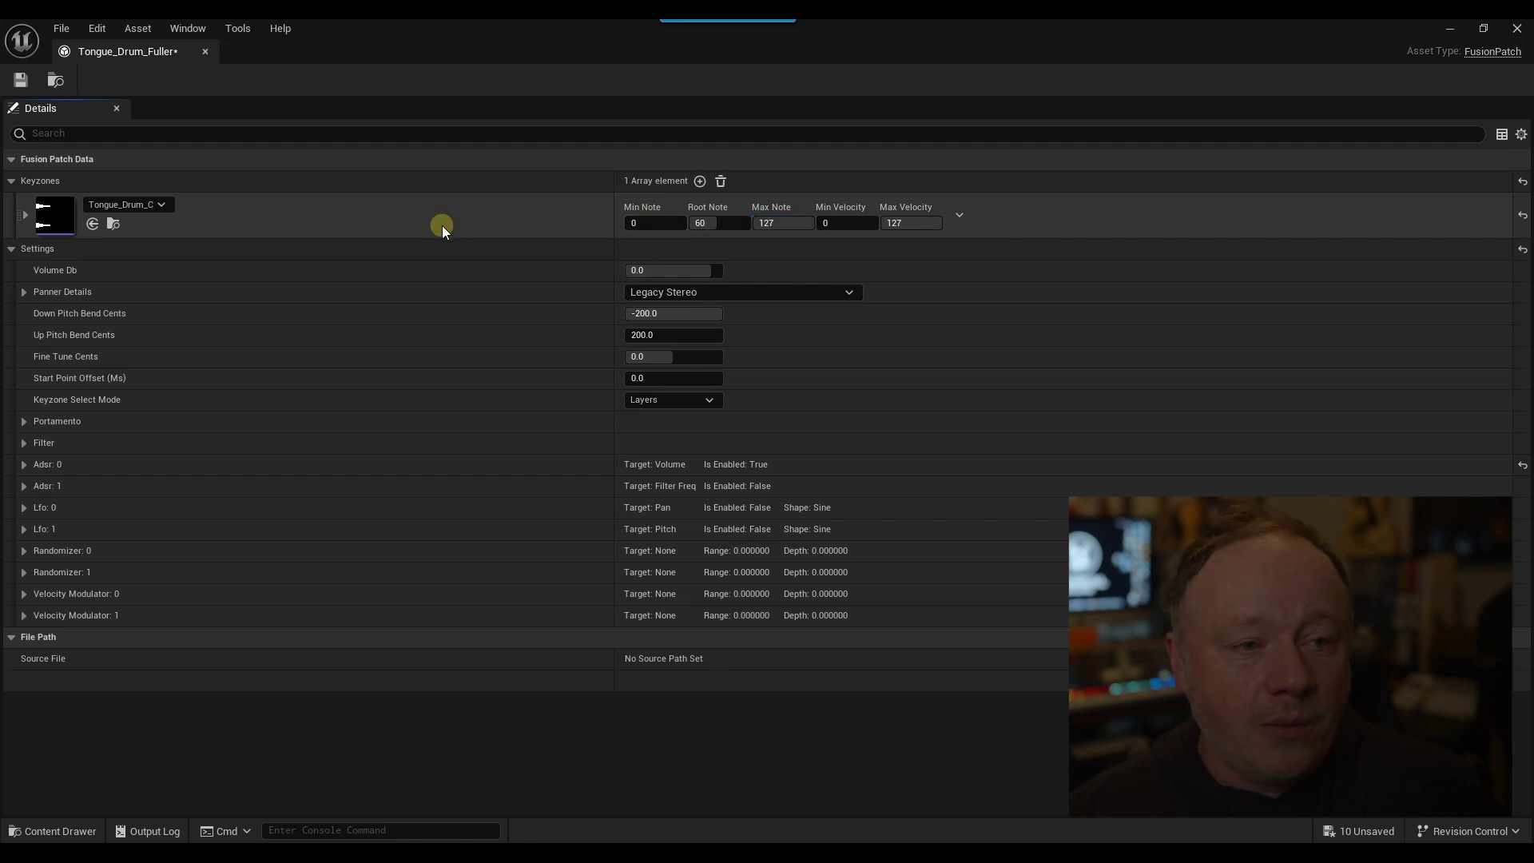
# Add seven more keyzones to the fusion patch.
pyautogui.click(700, 183)
pyautogui.click(700, 183)
pyautogui.click(700, 183)
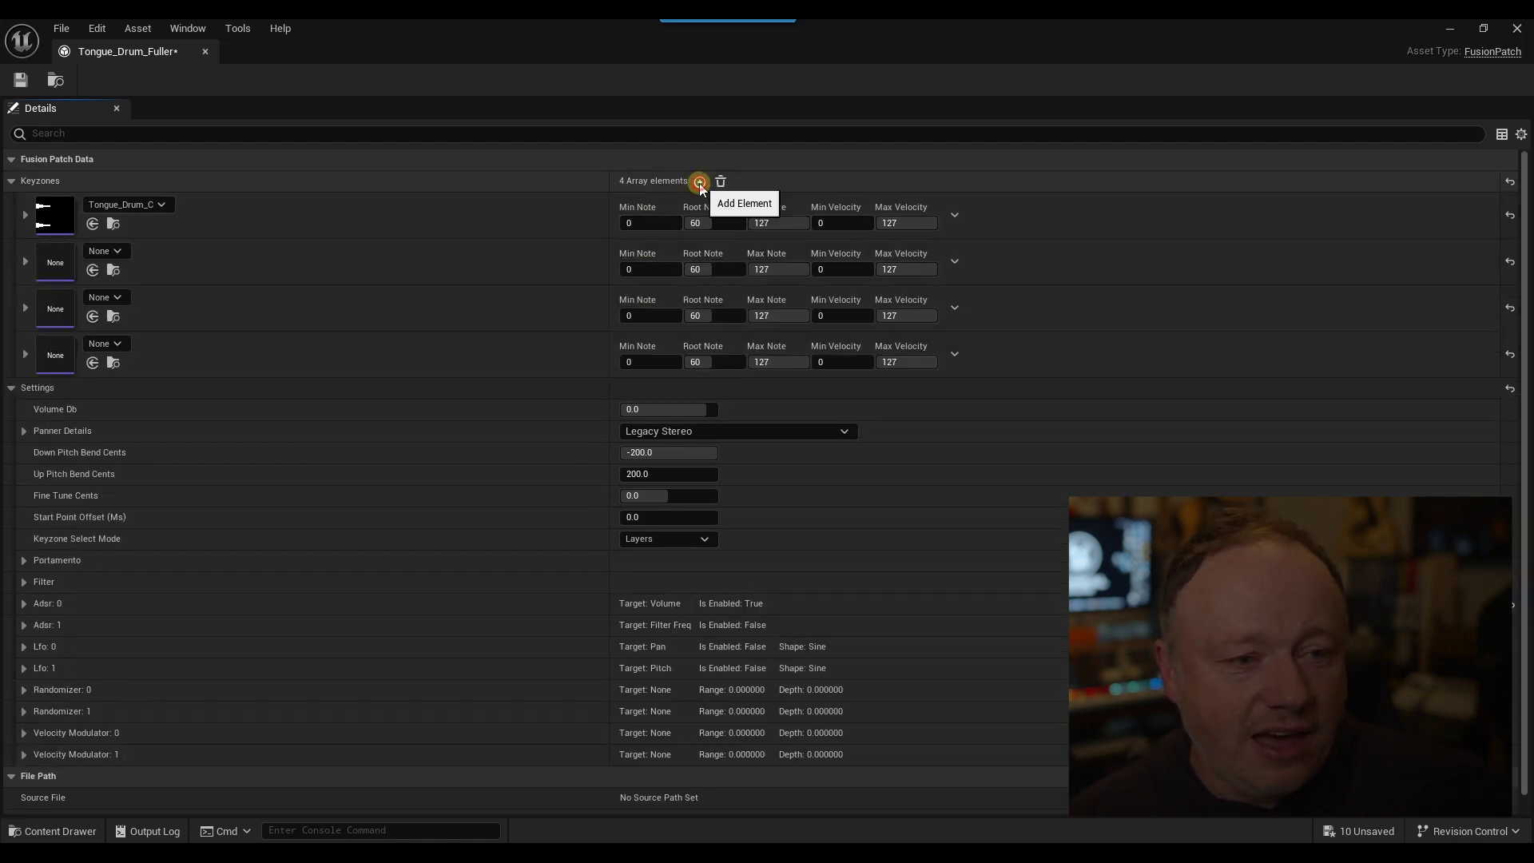
pyautogui.click(700, 183)
pyautogui.click(700, 183)
pyautogui.click(700, 183)
pyautogui.click(699, 183)
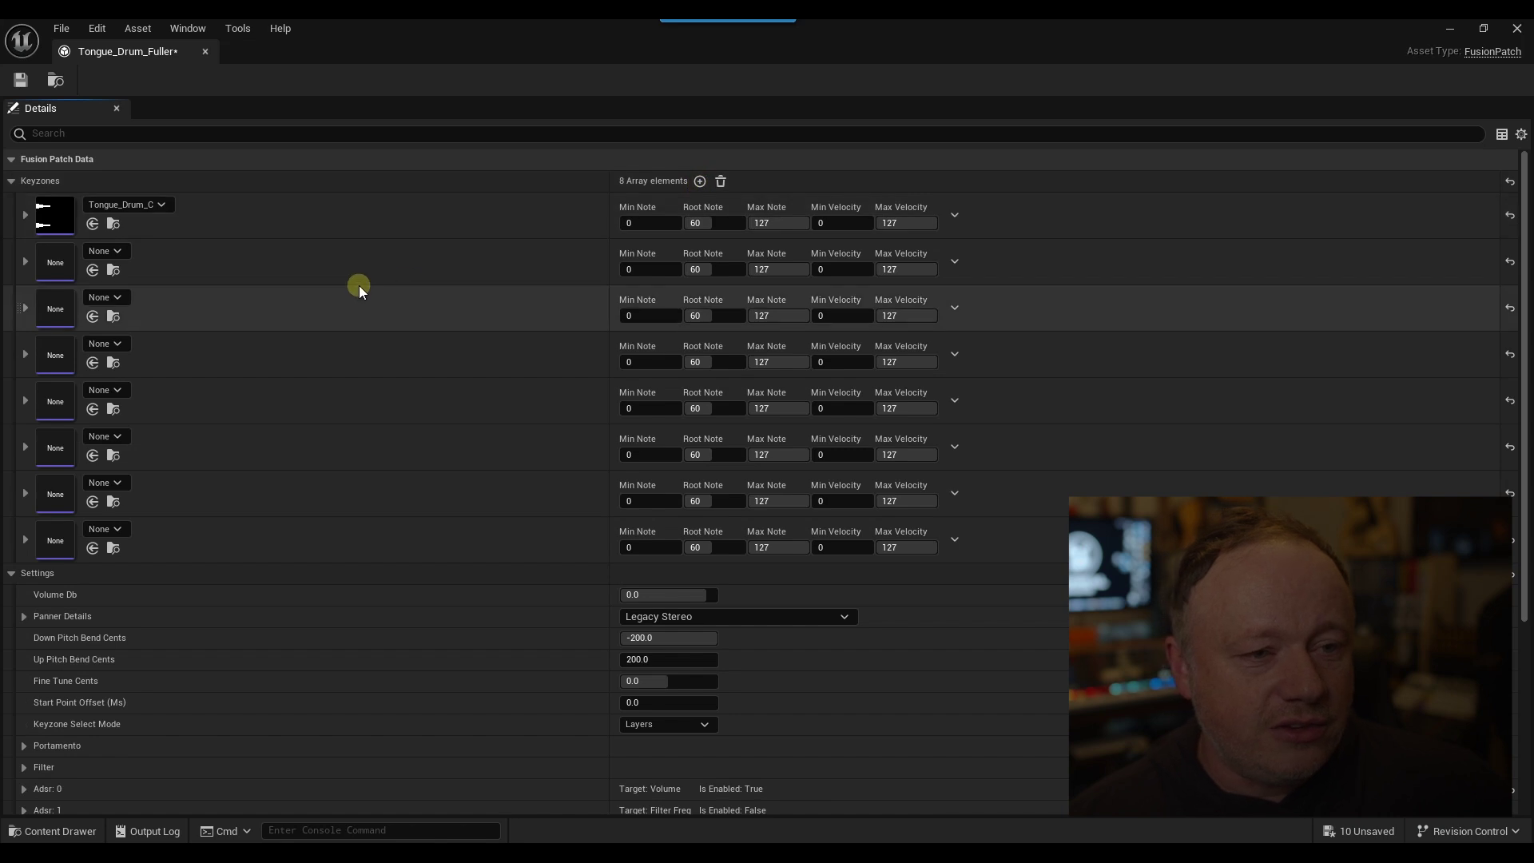
# Assign the Tongue_Drum_D sound wave to the second keyzone, copying the search term "tongue" for reuse.
pyautogui.click(107, 253)
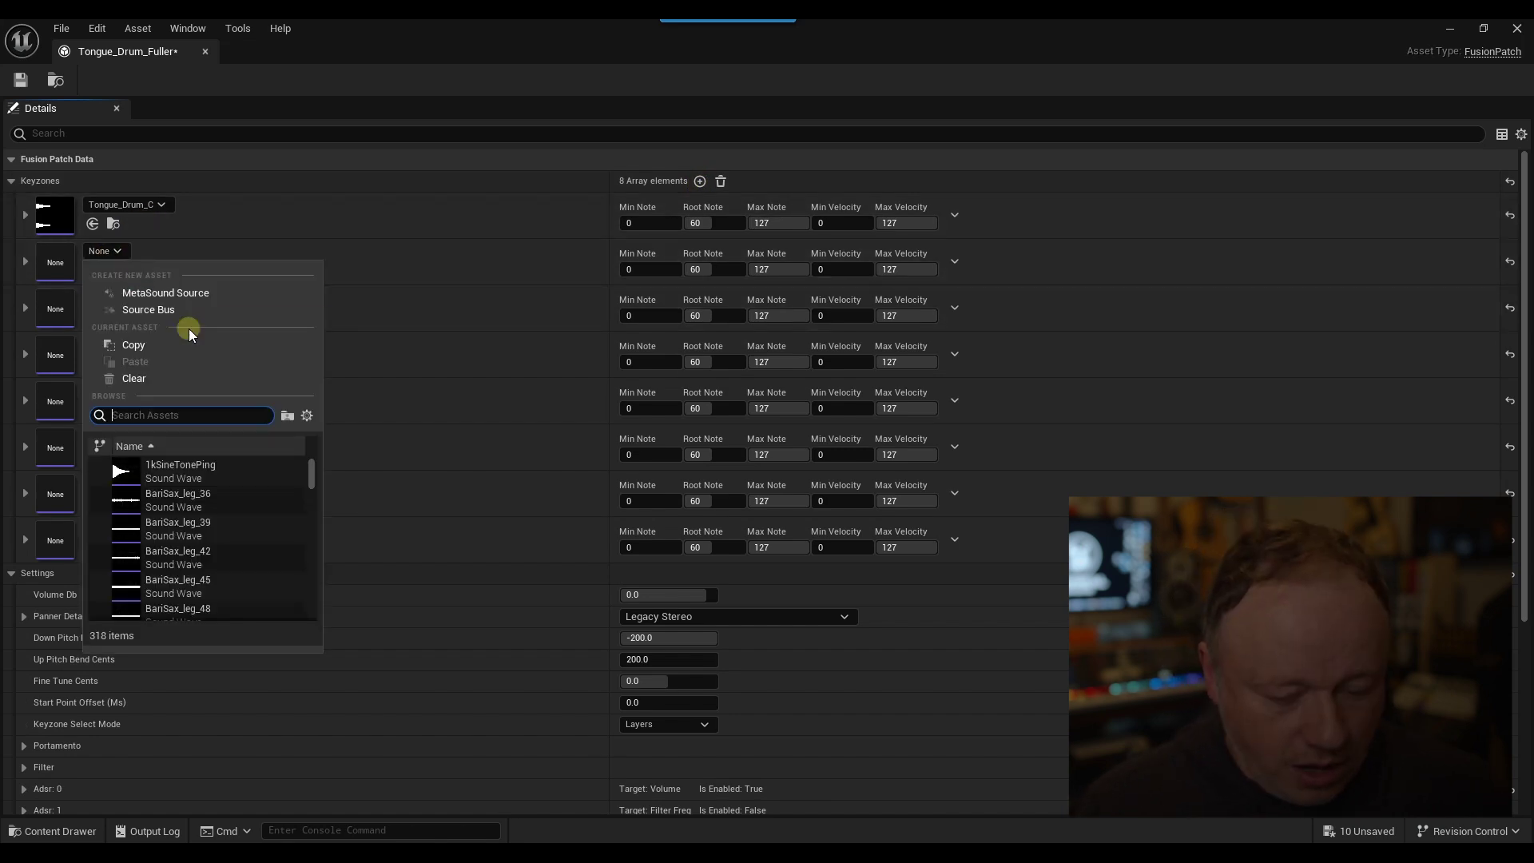
pyautogui.write('tongue')
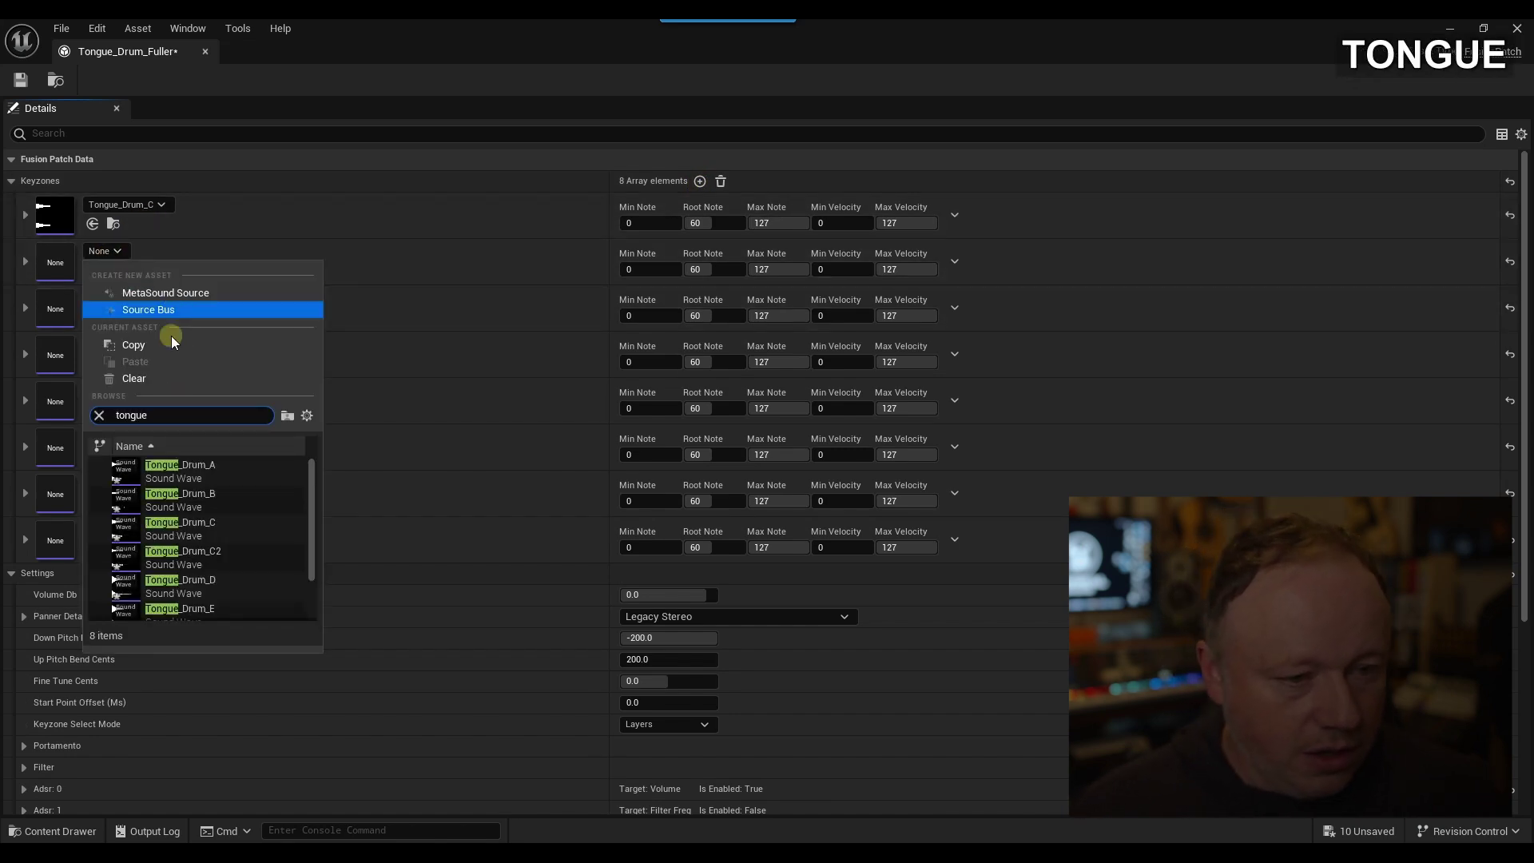
pyautogui.moveTo(151, 416); pyautogui.dragTo(88, 415)
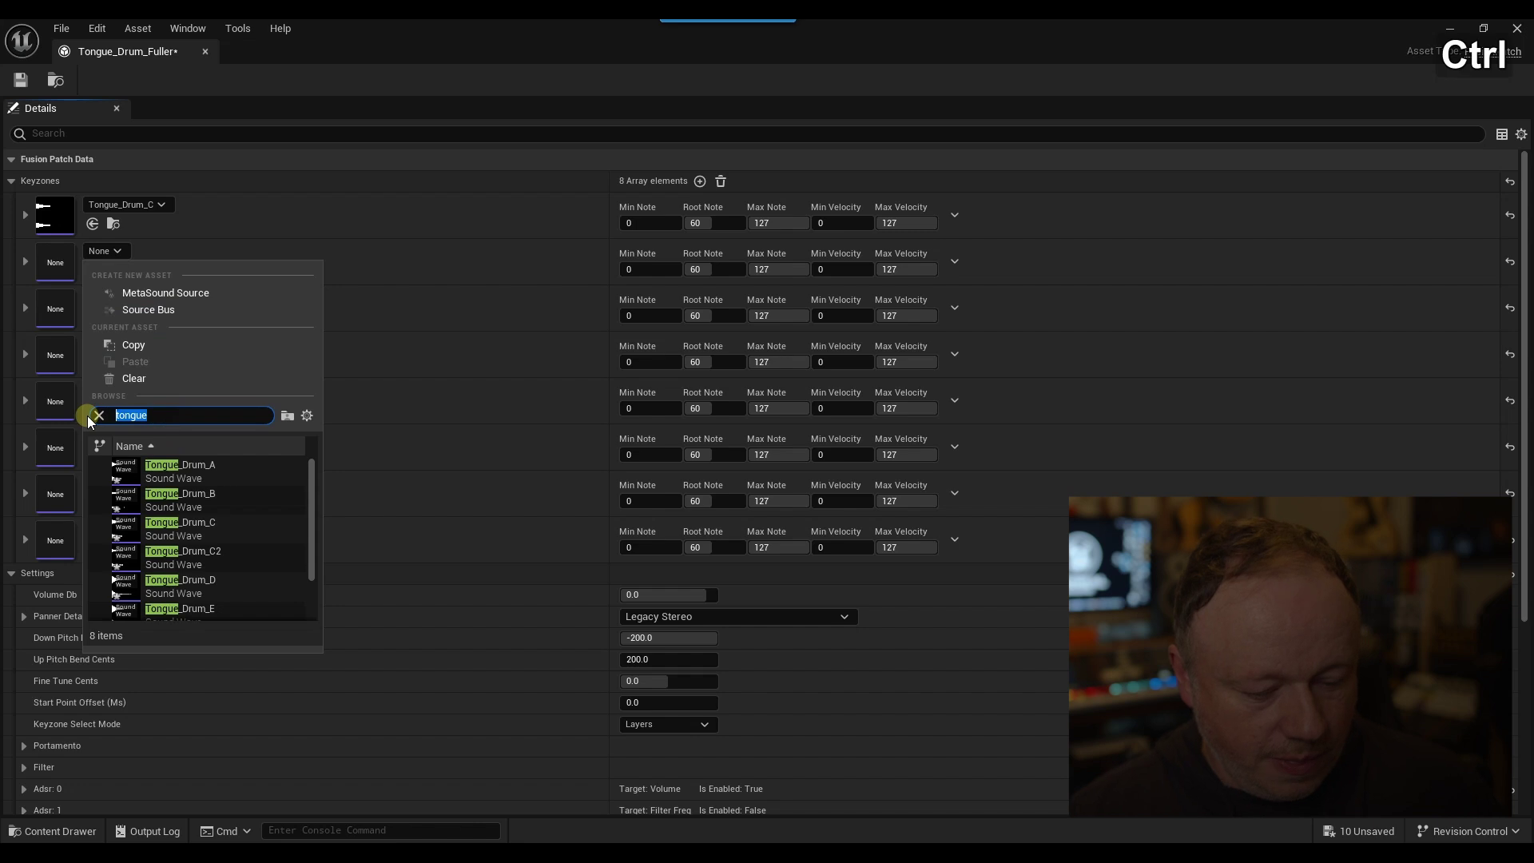
pyautogui.hotkey('ctrl', 'c')
pyautogui.click(202, 576)
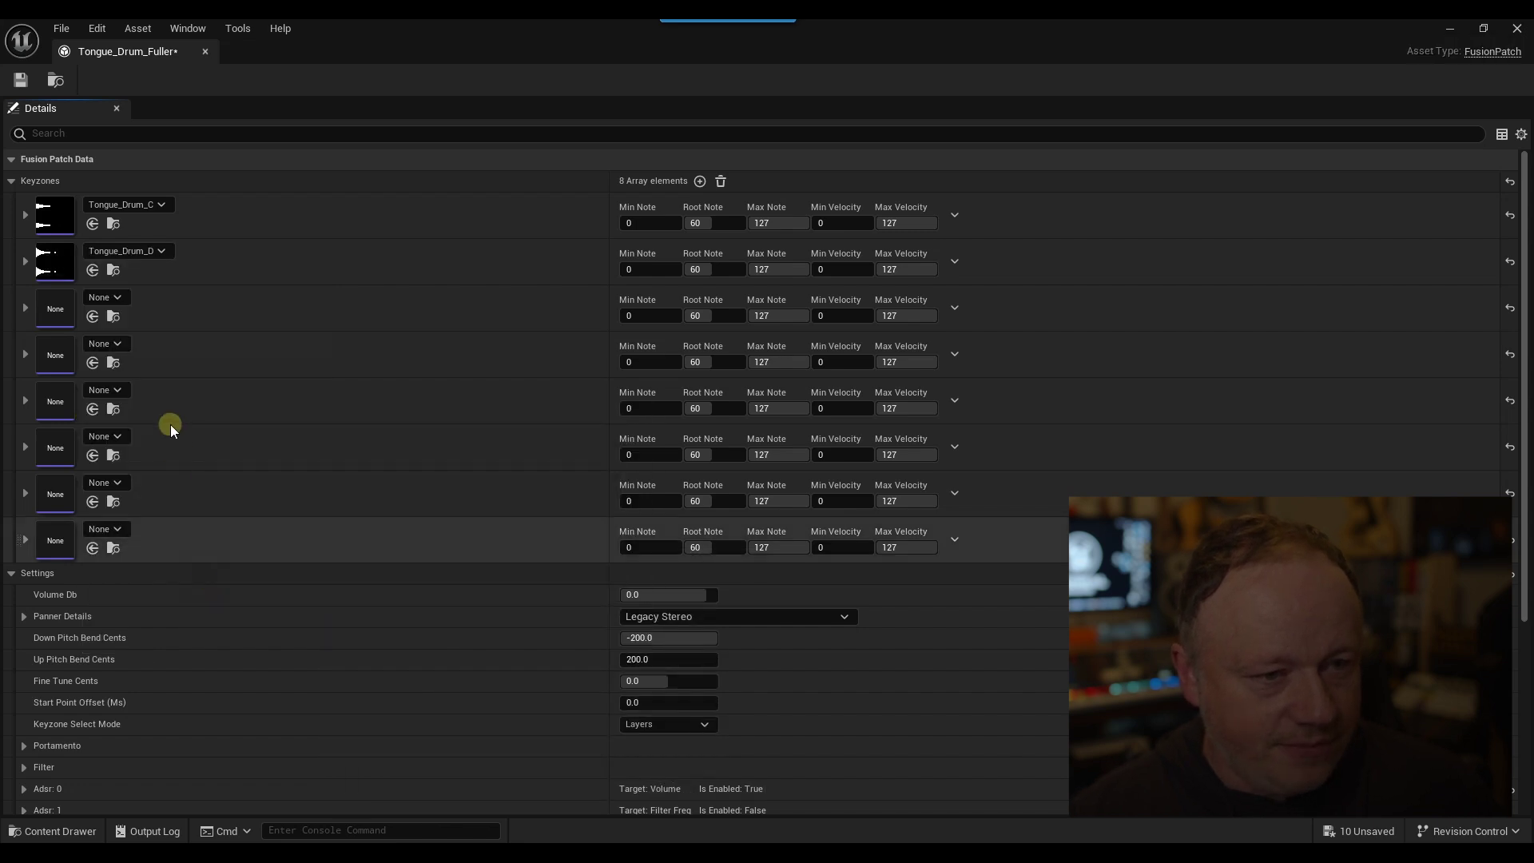
# Assign Tongue_Drum_E to the third keyzone and Tongue_Drum_F to the fourth.
pyautogui.click(117, 297)
pyautogui.hotkey('ctrl', 'v')
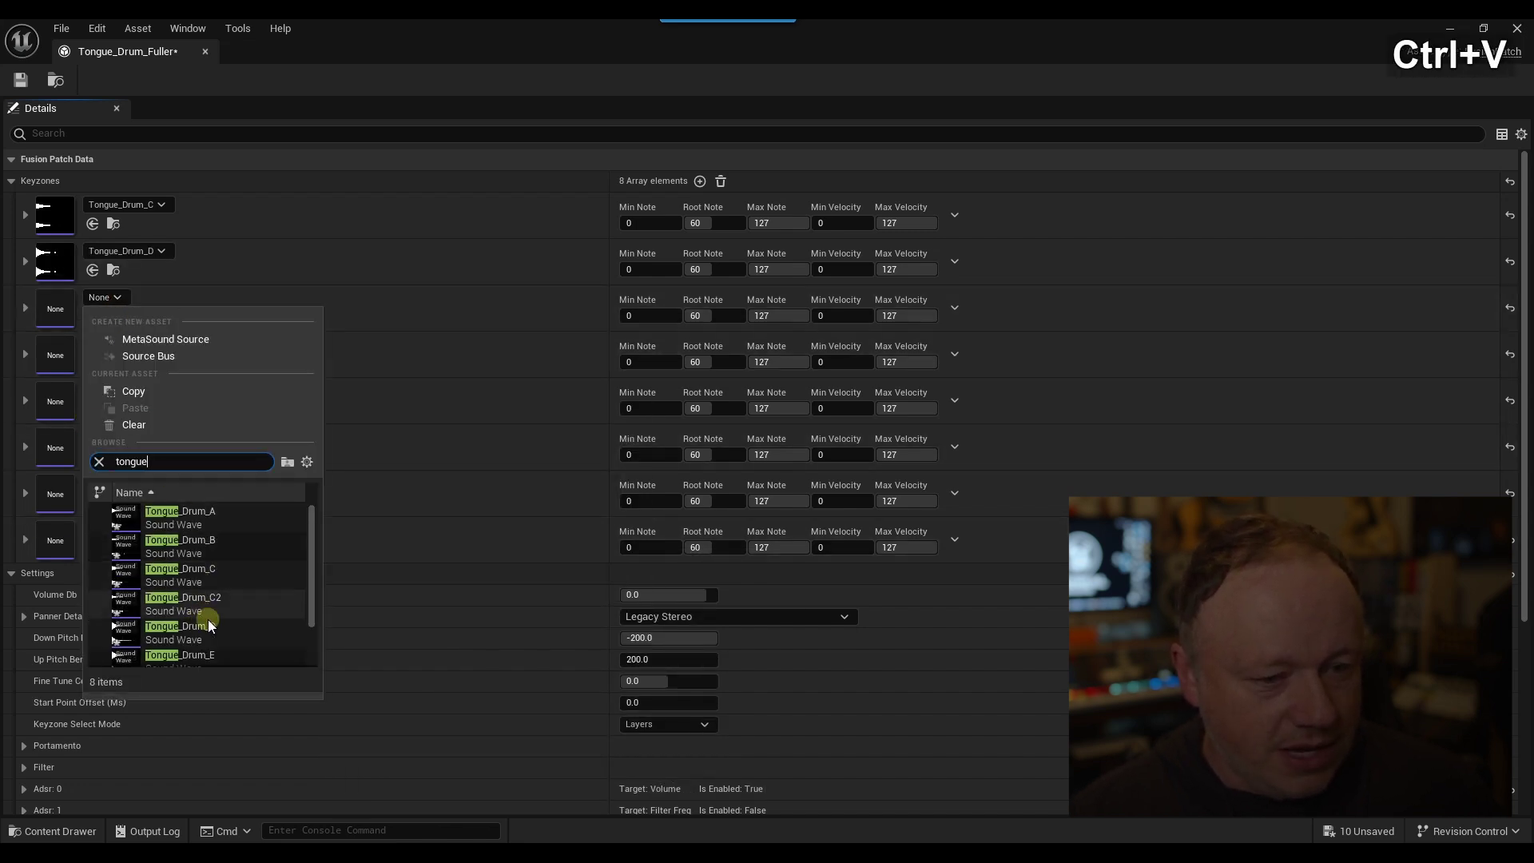
pyautogui.click(208, 647)
pyautogui.click(111, 343)
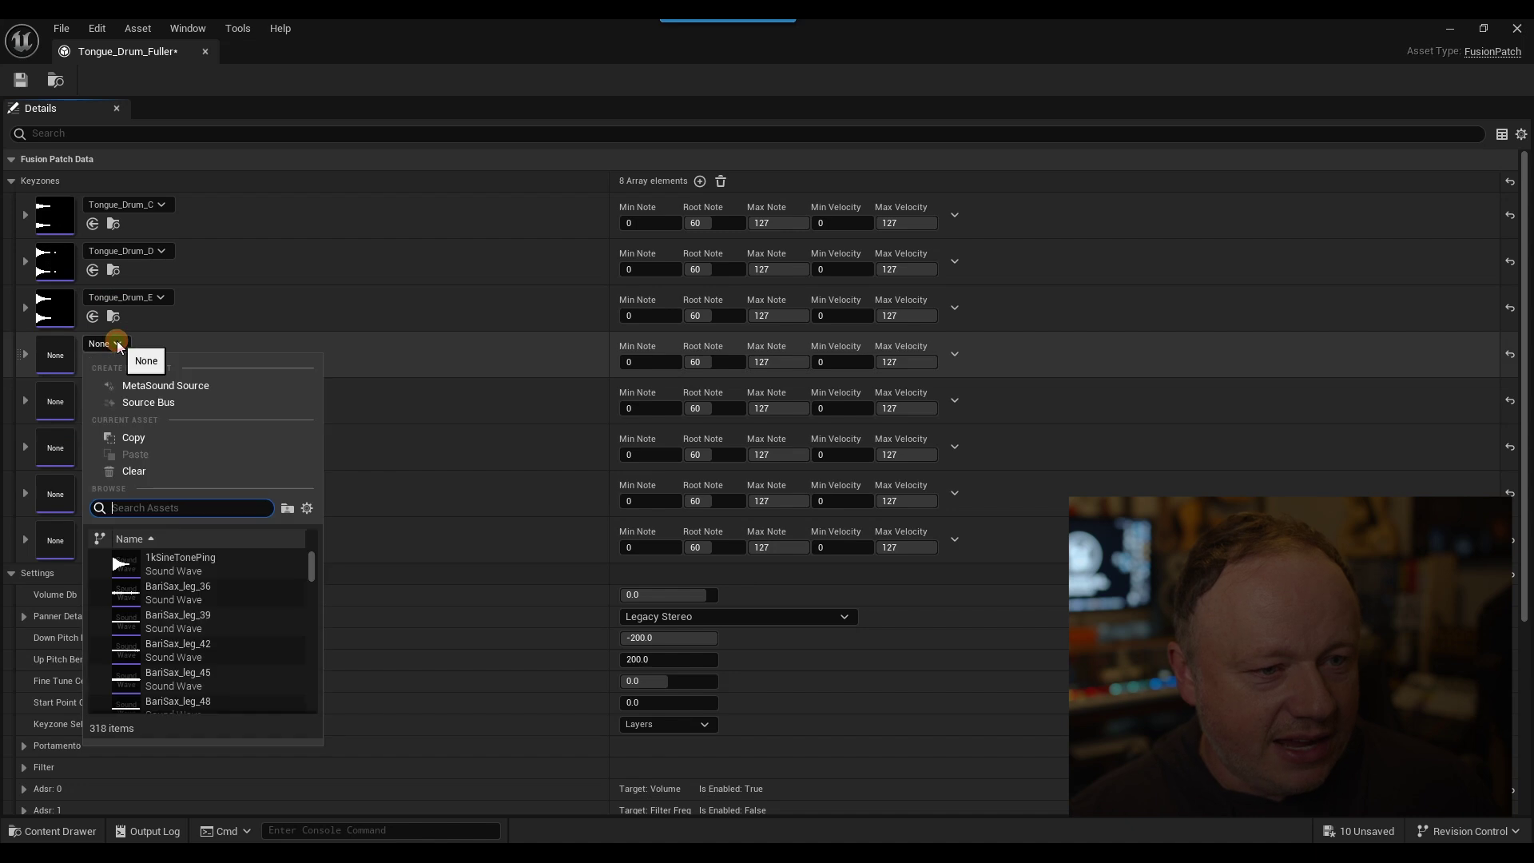
pyautogui.hotkey('ctrl', 'v')
pyautogui.scroll(-2, 235, 654)
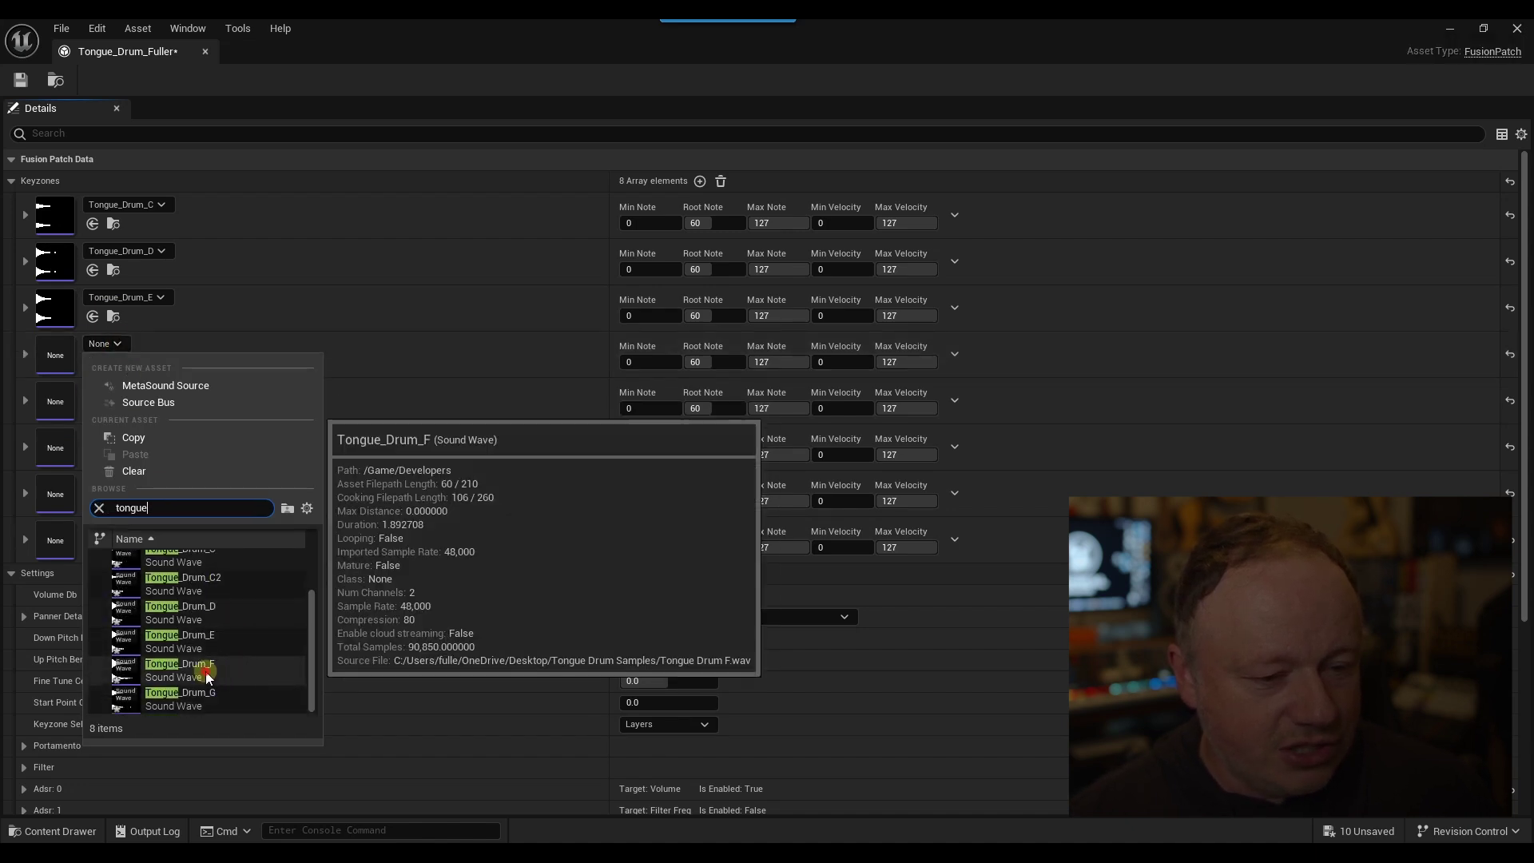
pyautogui.click(236, 662)
# Assign Tongue_Drum_F to the fifth keyzone and Tongue_Drum_G to the sixth.
pyautogui.click(113, 387)
pyautogui.hotkey('ctrl', 'v')
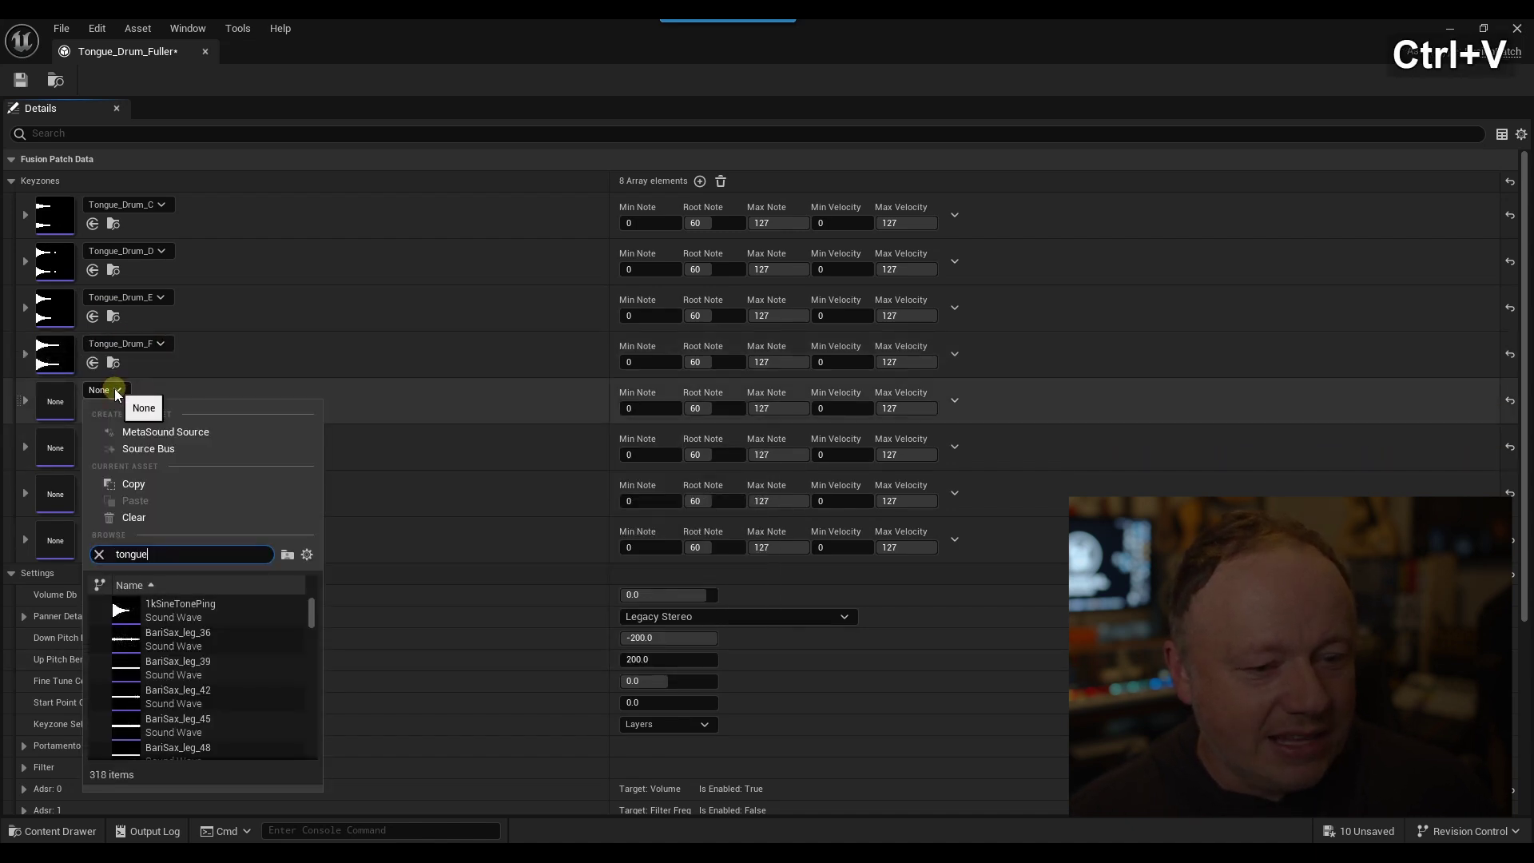
pyautogui.click(222, 711)
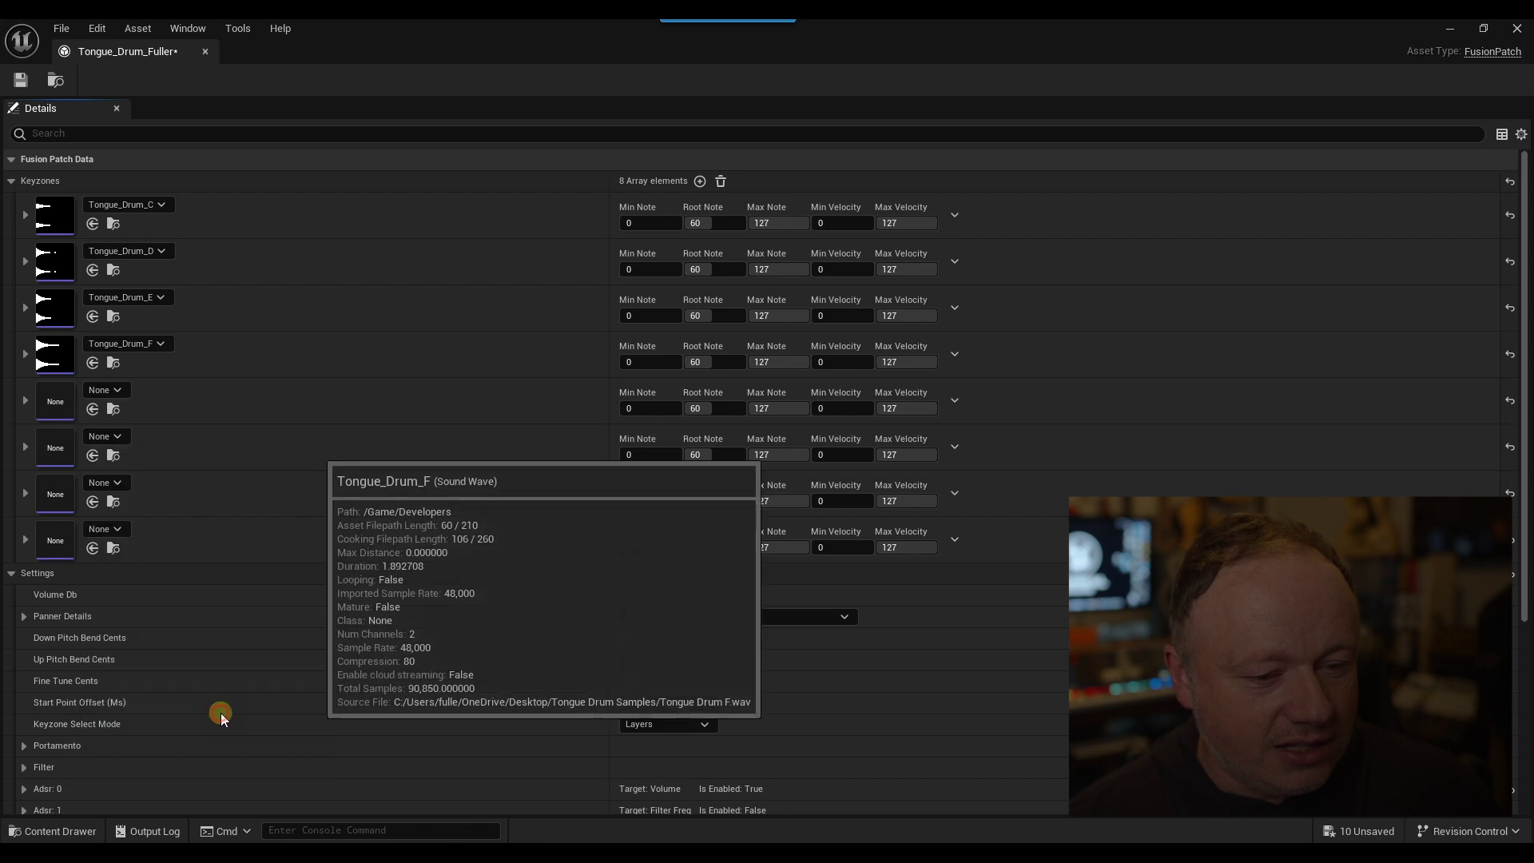
pyautogui.click(111, 436)
pyautogui.hotkey('ctrl', 'v')
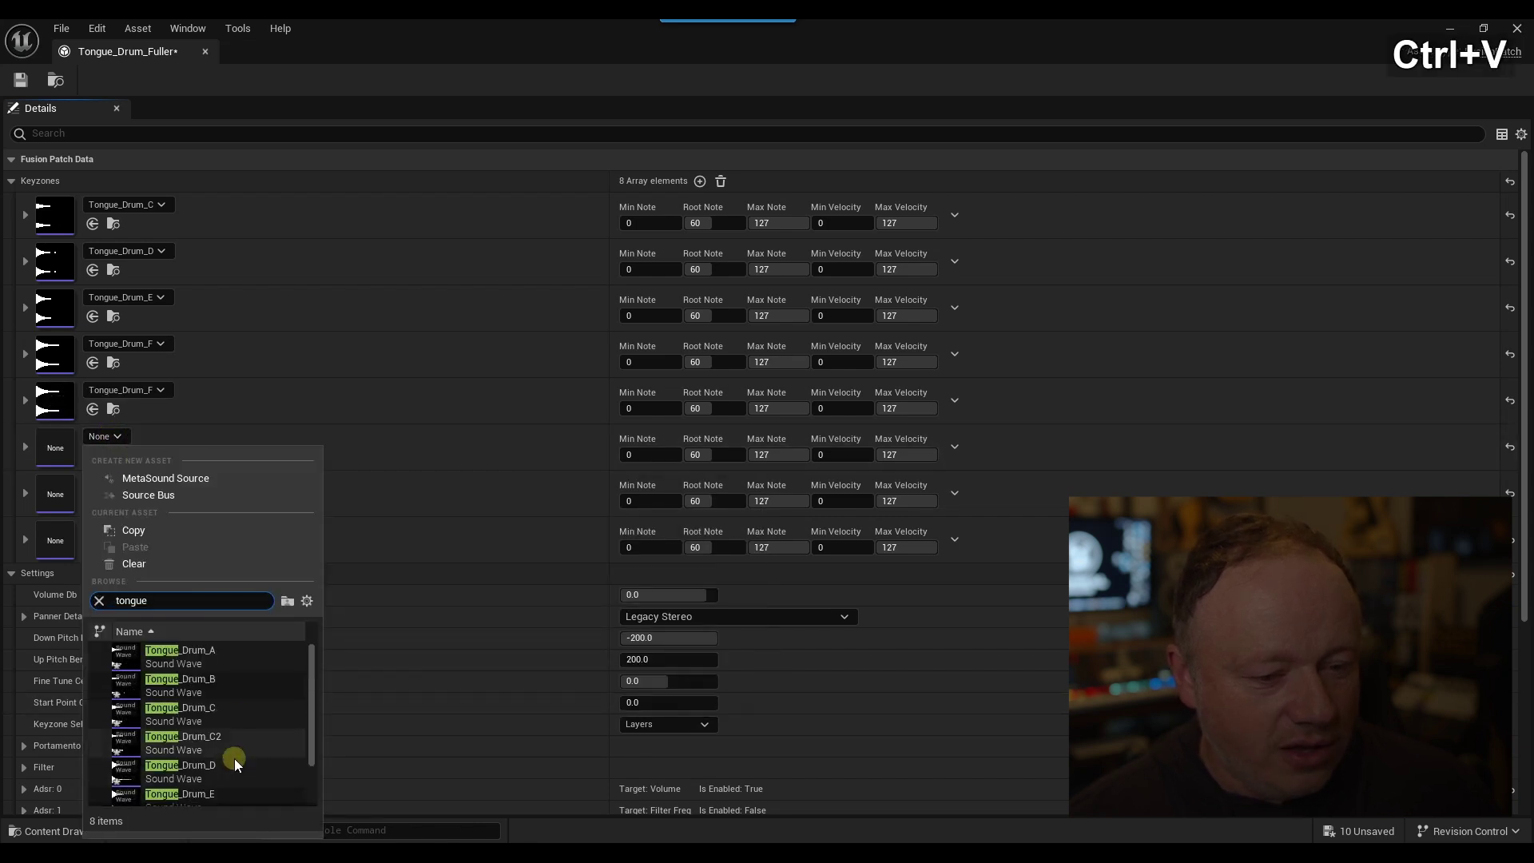
pyautogui.scroll(-2, 232, 764)
pyautogui.click(225, 783)
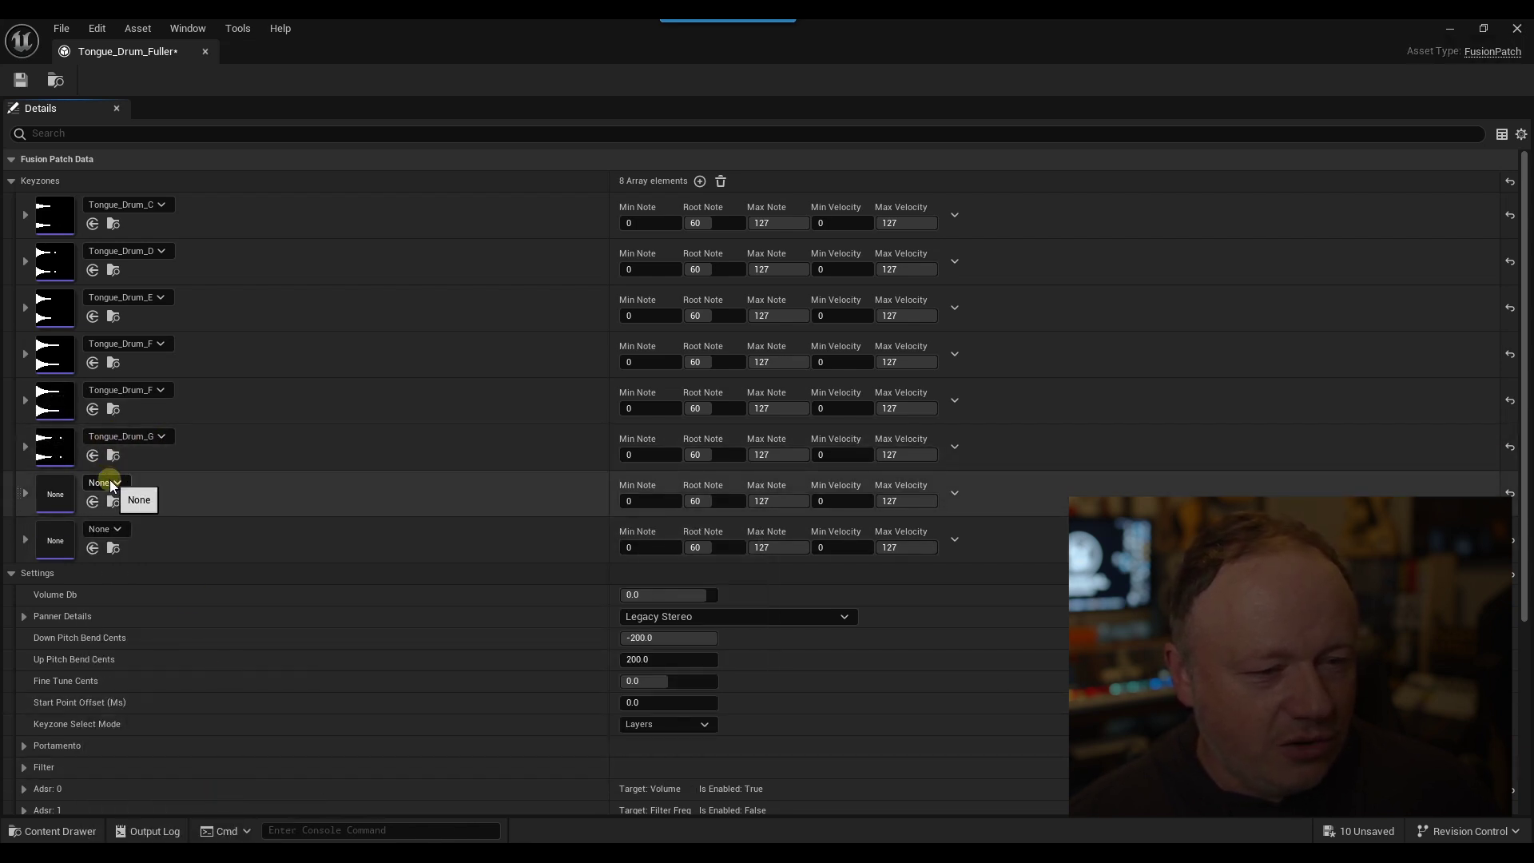
# Assign Tongue_Drum_A to the seventh keyzone and Tongue_Drum_B to the eighth.
pyautogui.click(105, 482)
pyautogui.hotkey('ctrl', 'v')
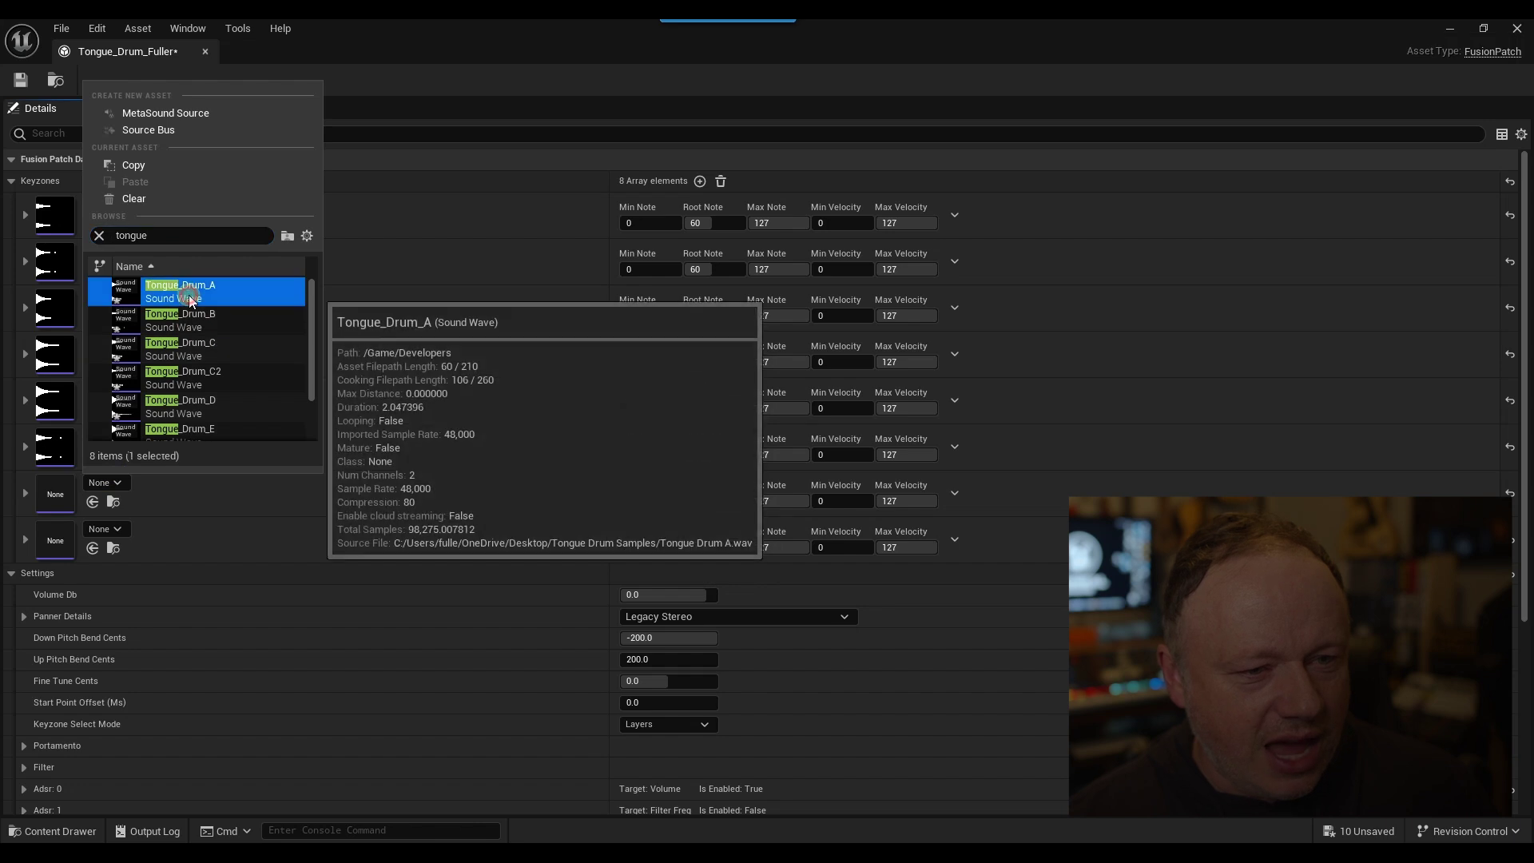
pyautogui.click(180, 288)
pyautogui.click(116, 530)
pyautogui.hotkey('ctrl', 'v')
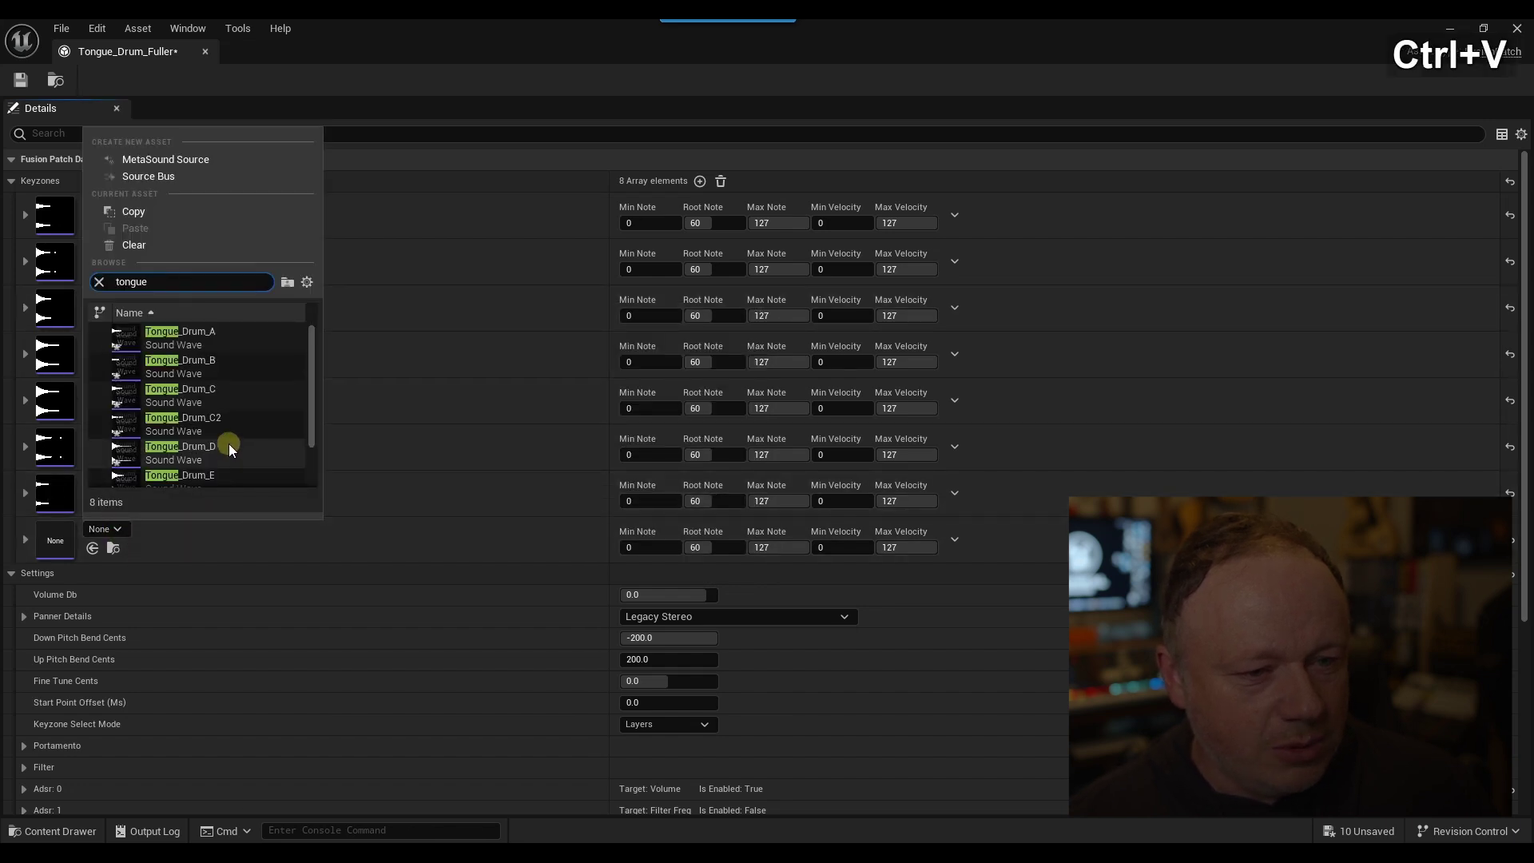
pyautogui.click(204, 341)
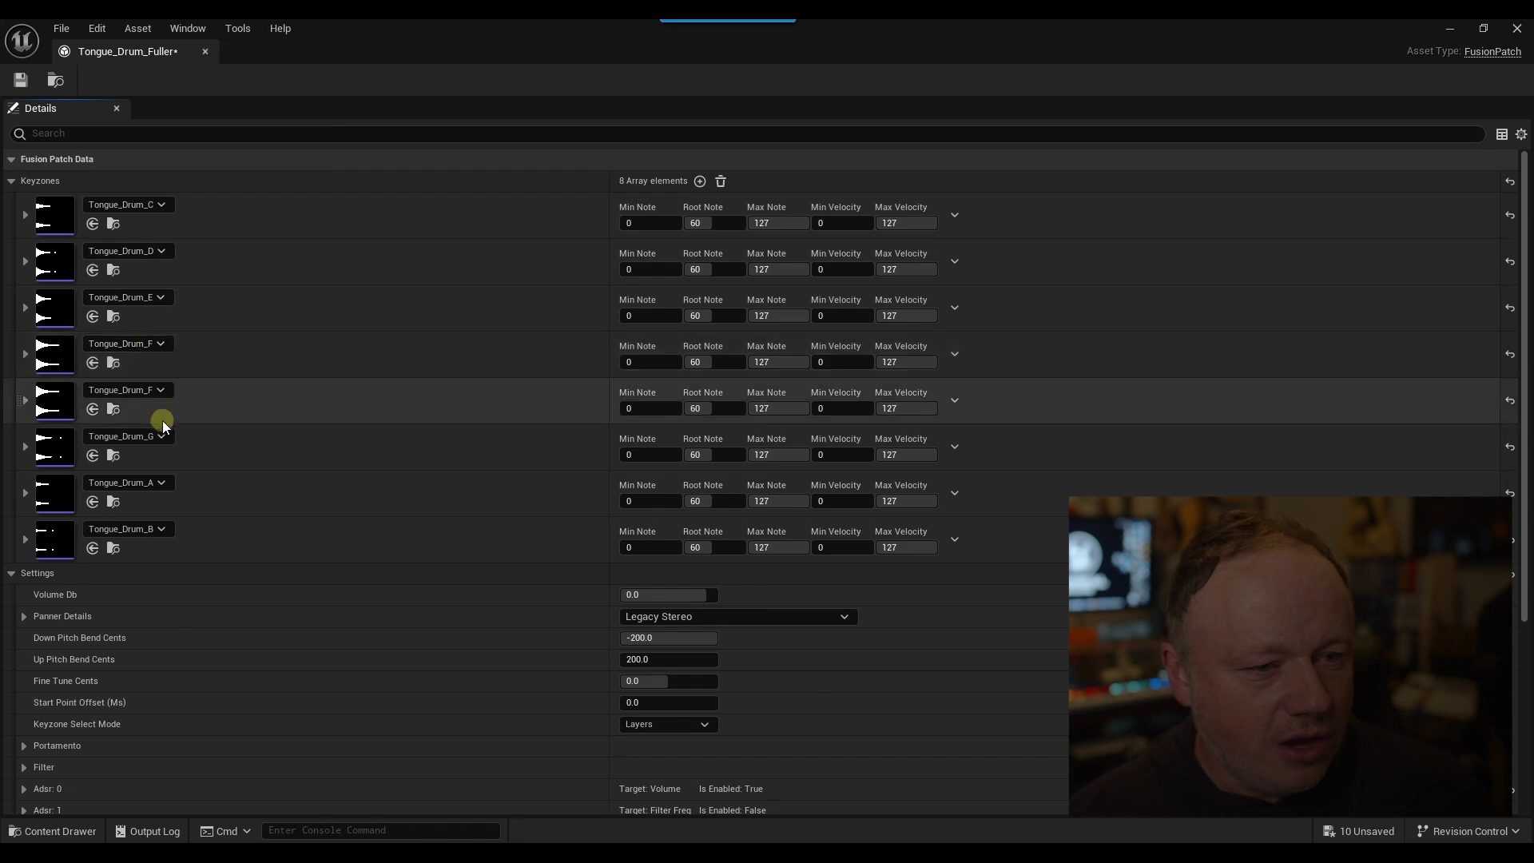
# Reassign the fifth to eighth keyzones to Tongue_Drum_G, Tongue_Drum_A, Tongue_Drum_B and Tongue_Drum_C2 respectively.
pyautogui.click(149, 391)
pyautogui.click(203, 733)
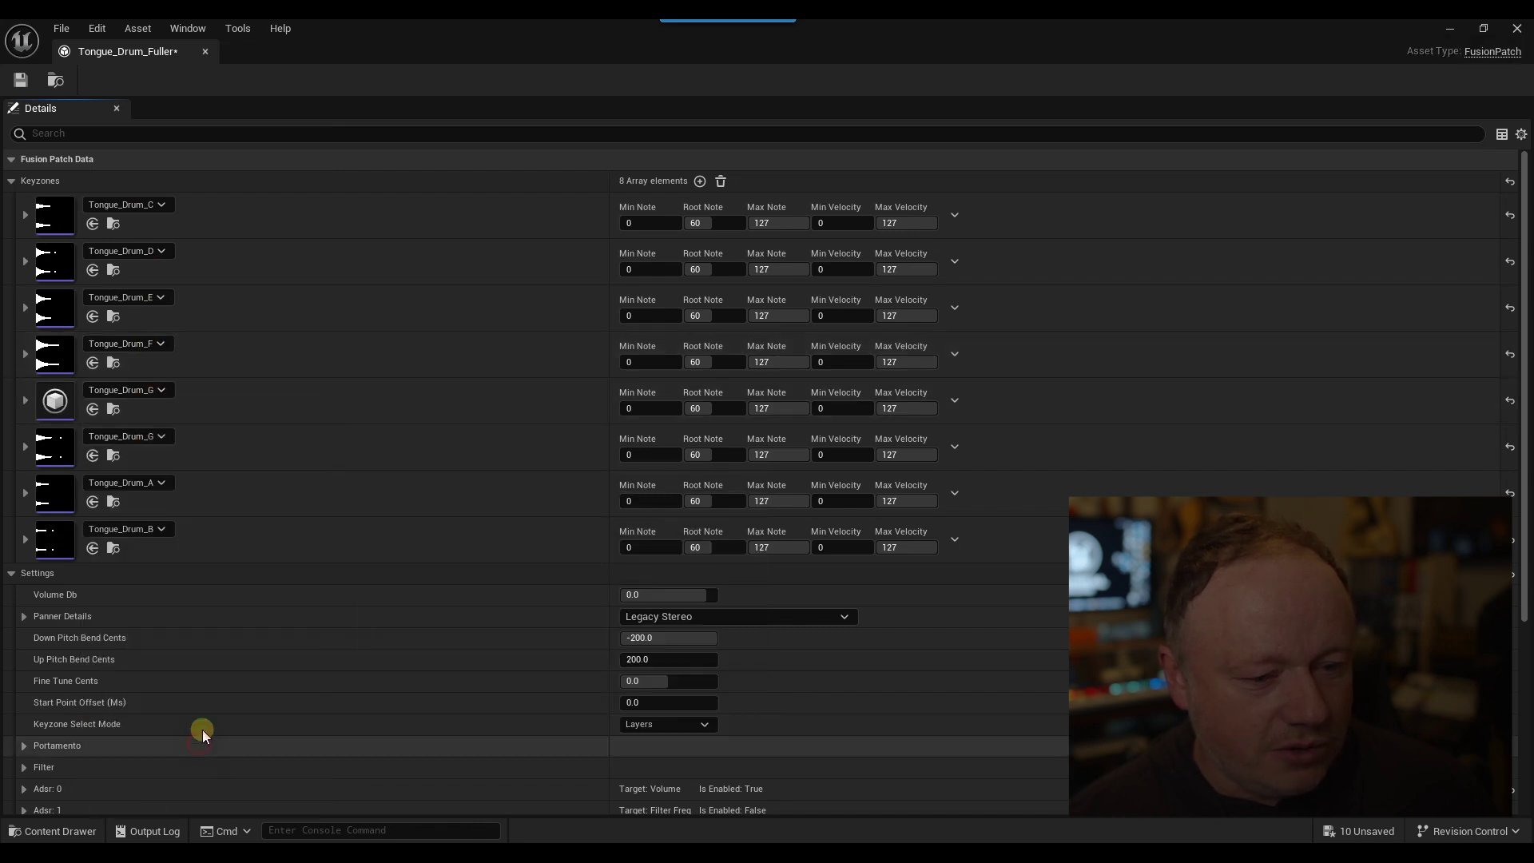
pyautogui.click(150, 436)
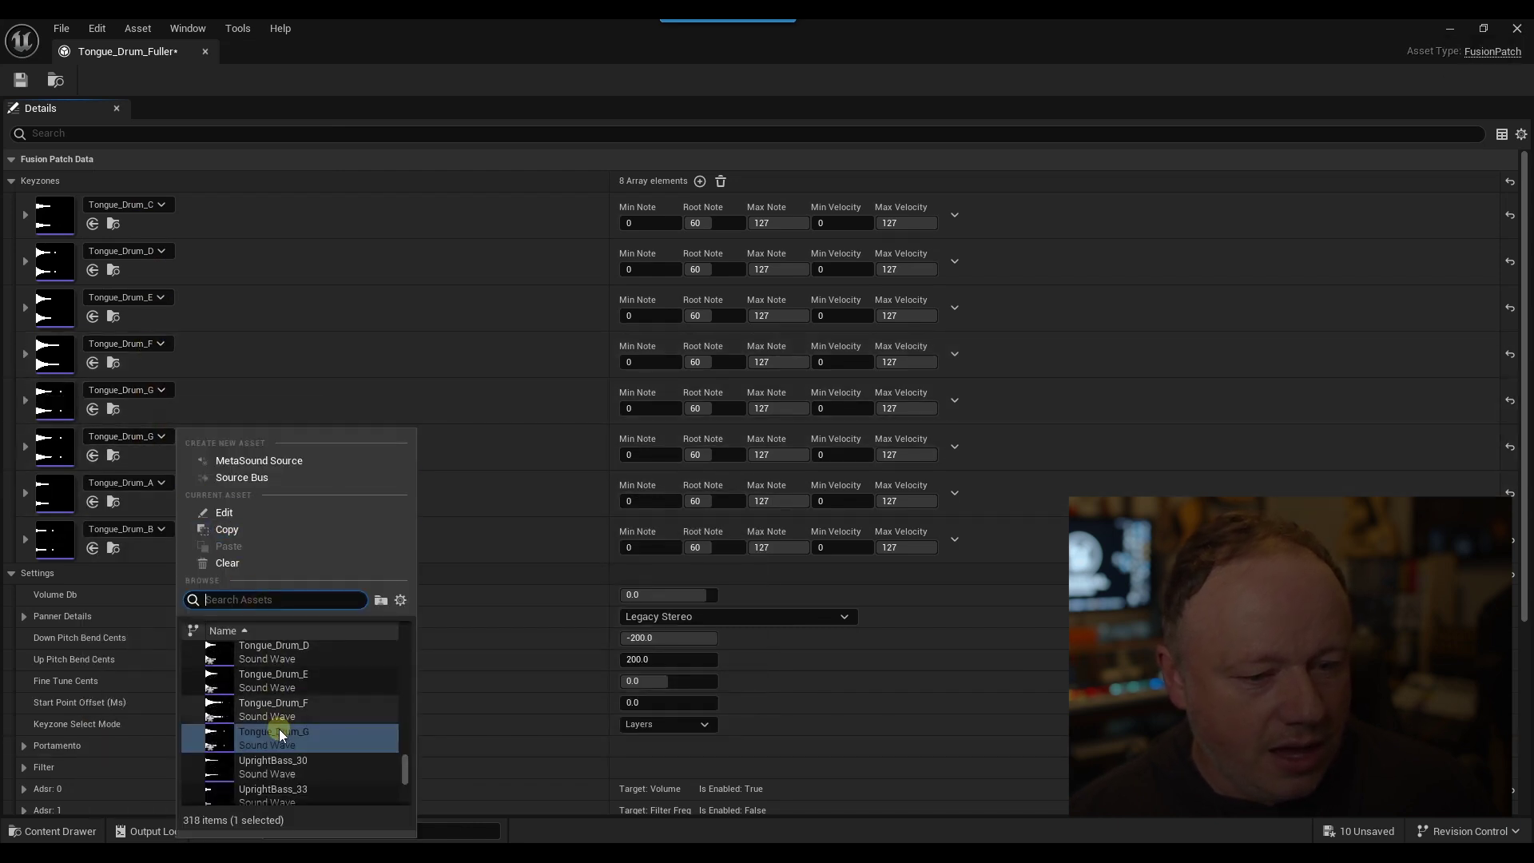
pyautogui.hotkey('ctrl', 'v')
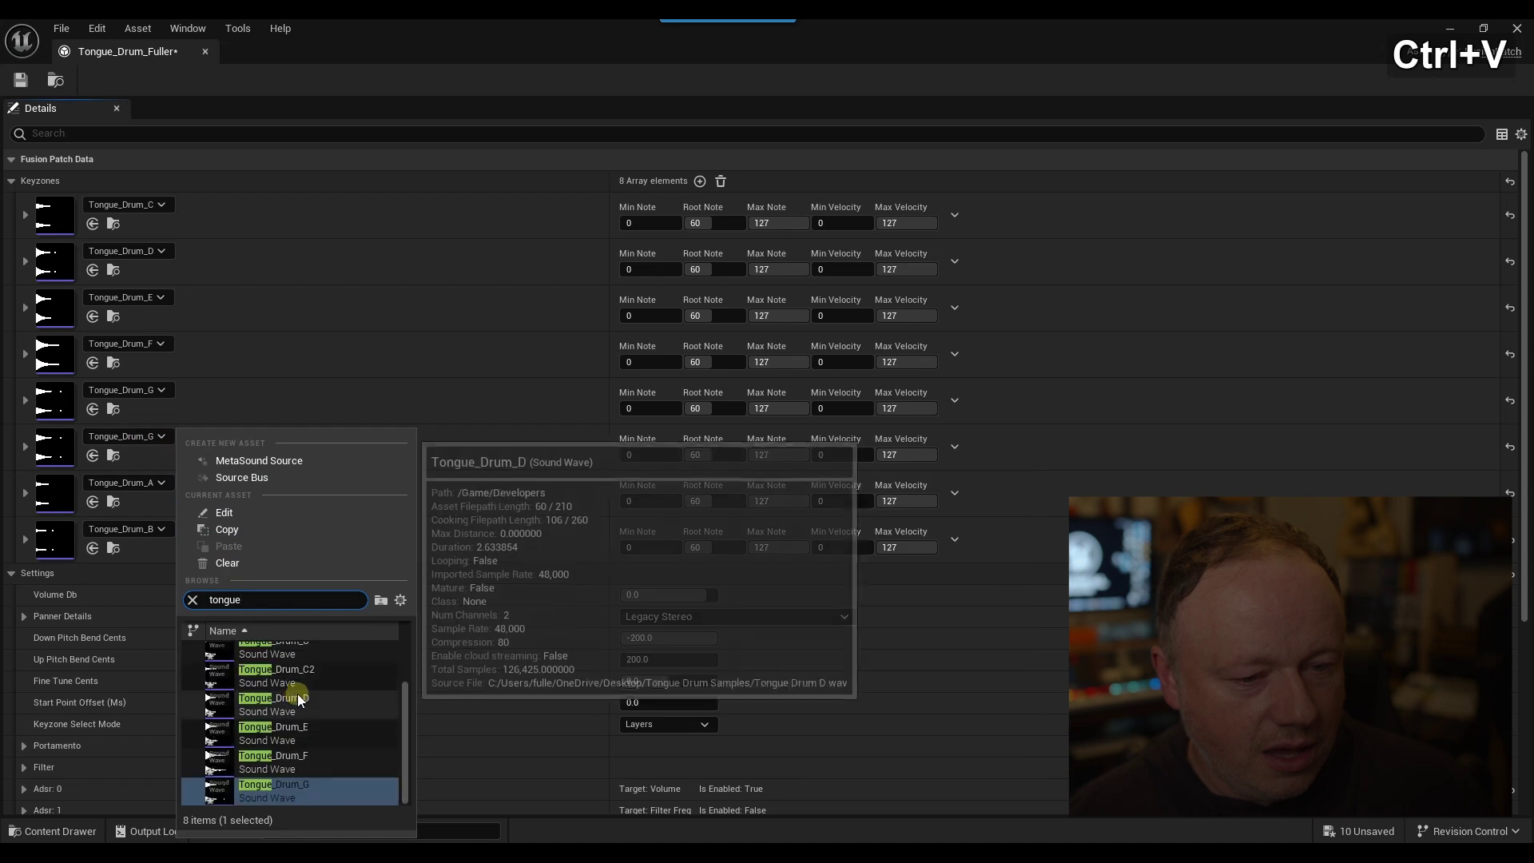
pyautogui.click(301, 664)
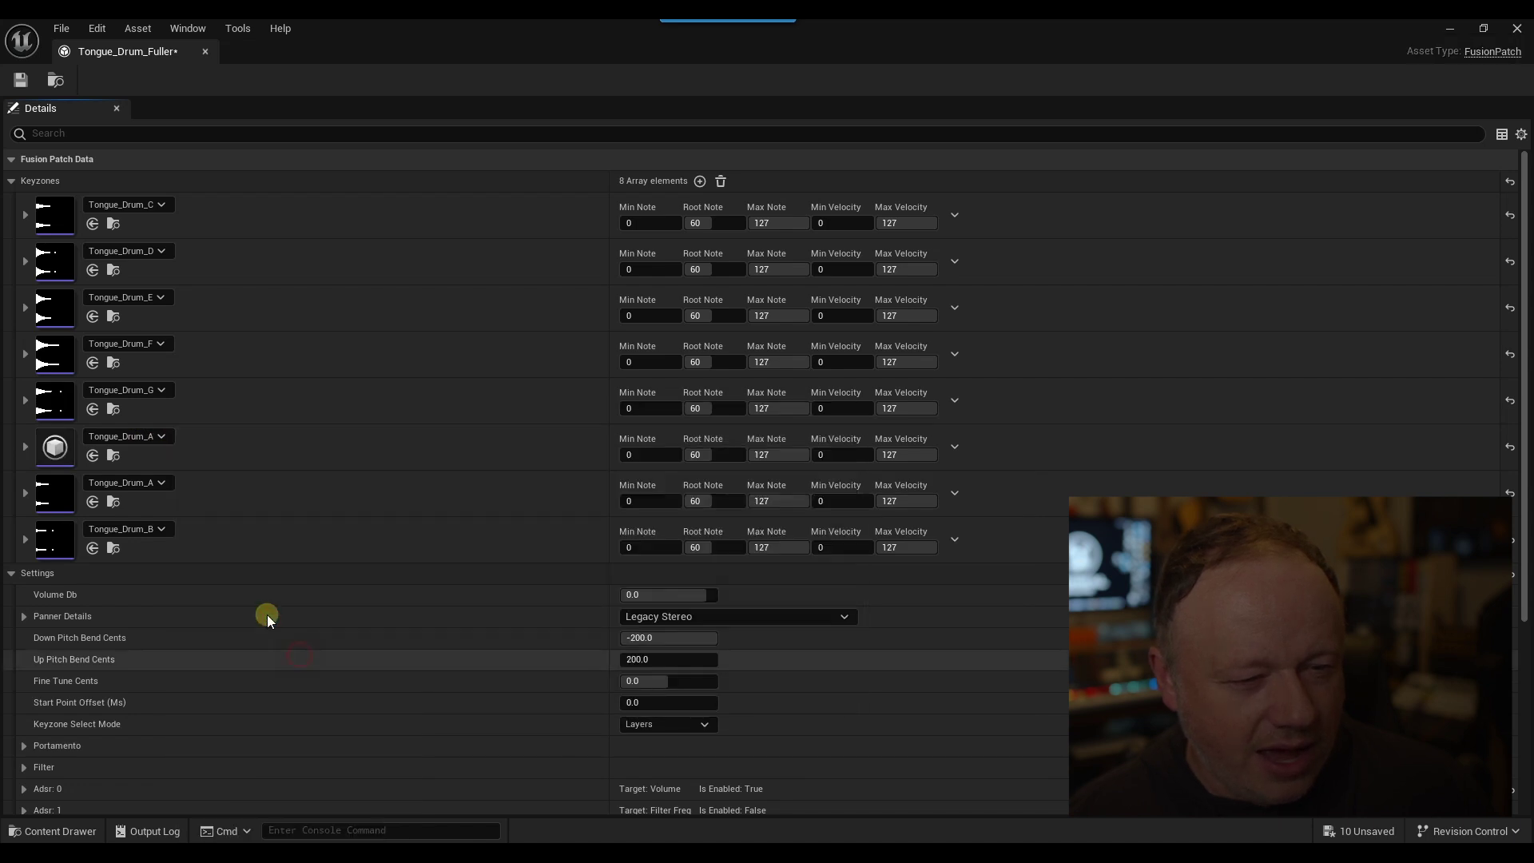
pyautogui.click(154, 482)
pyautogui.click(223, 399)
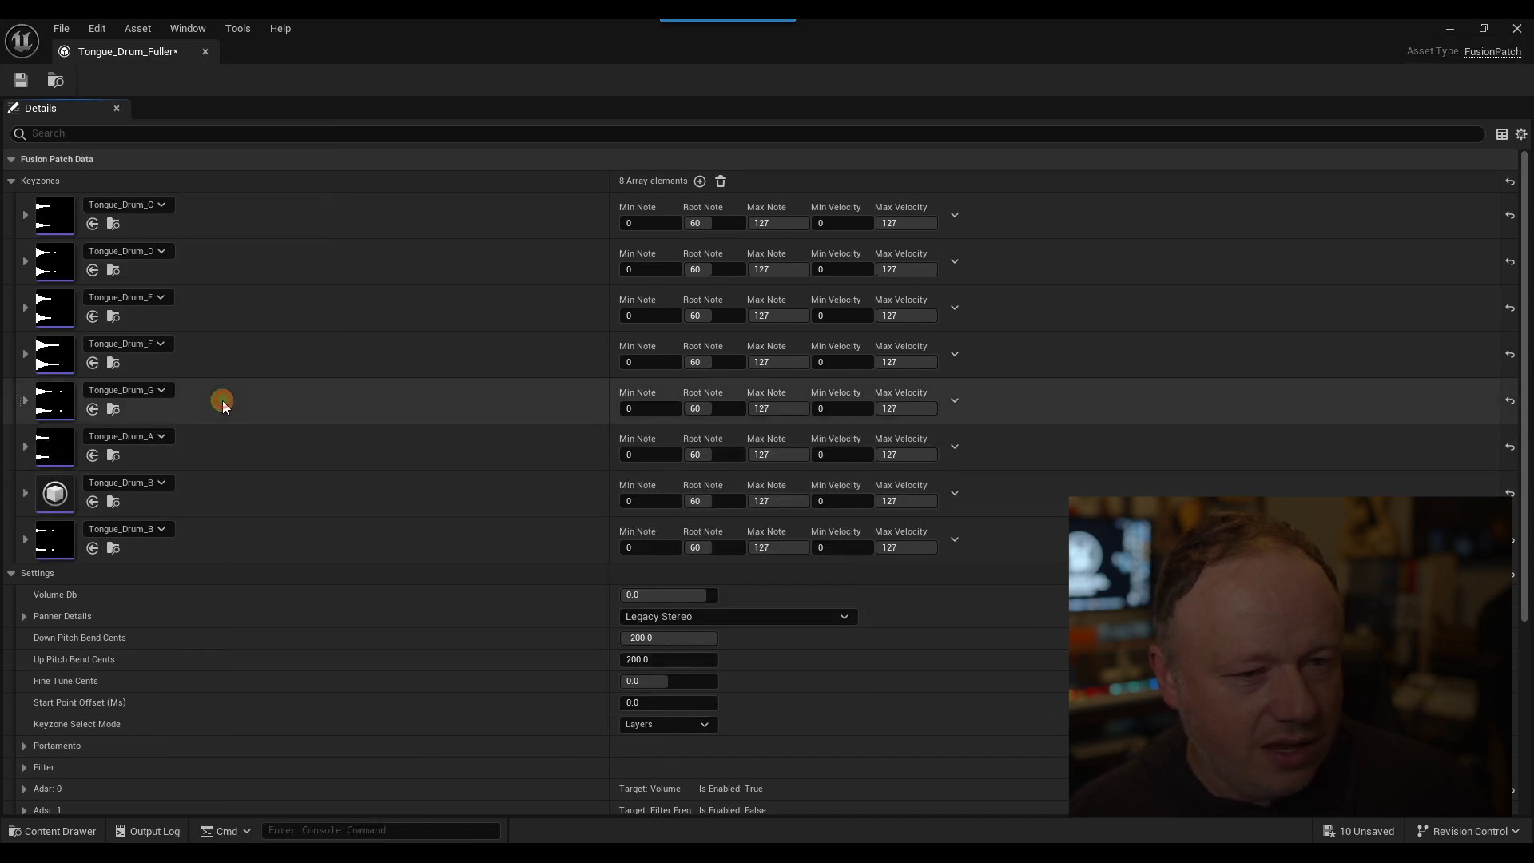
pyautogui.click(130, 531)
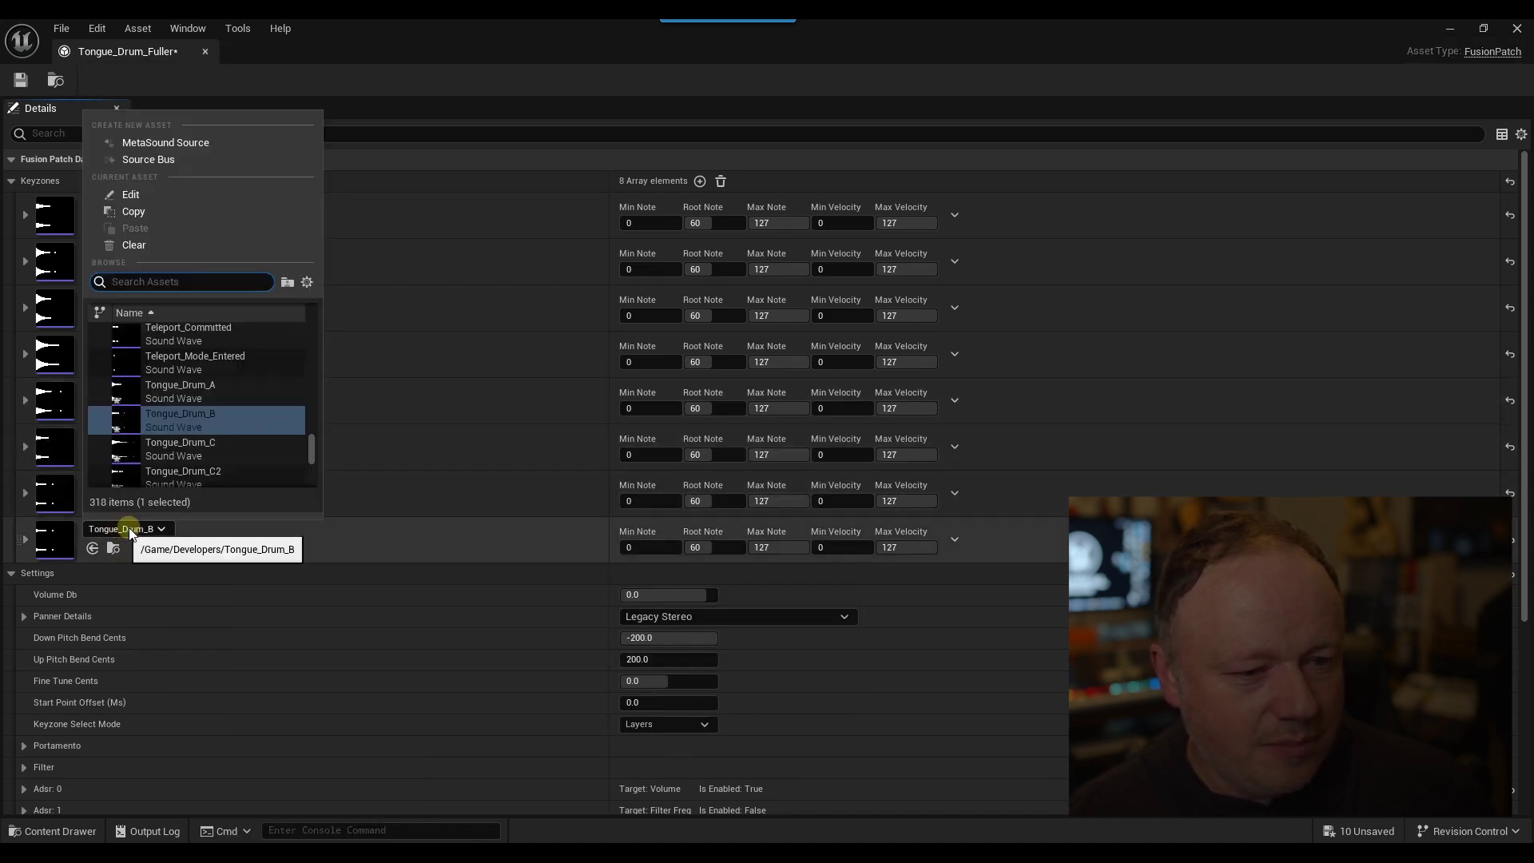
pyautogui.click(216, 472)
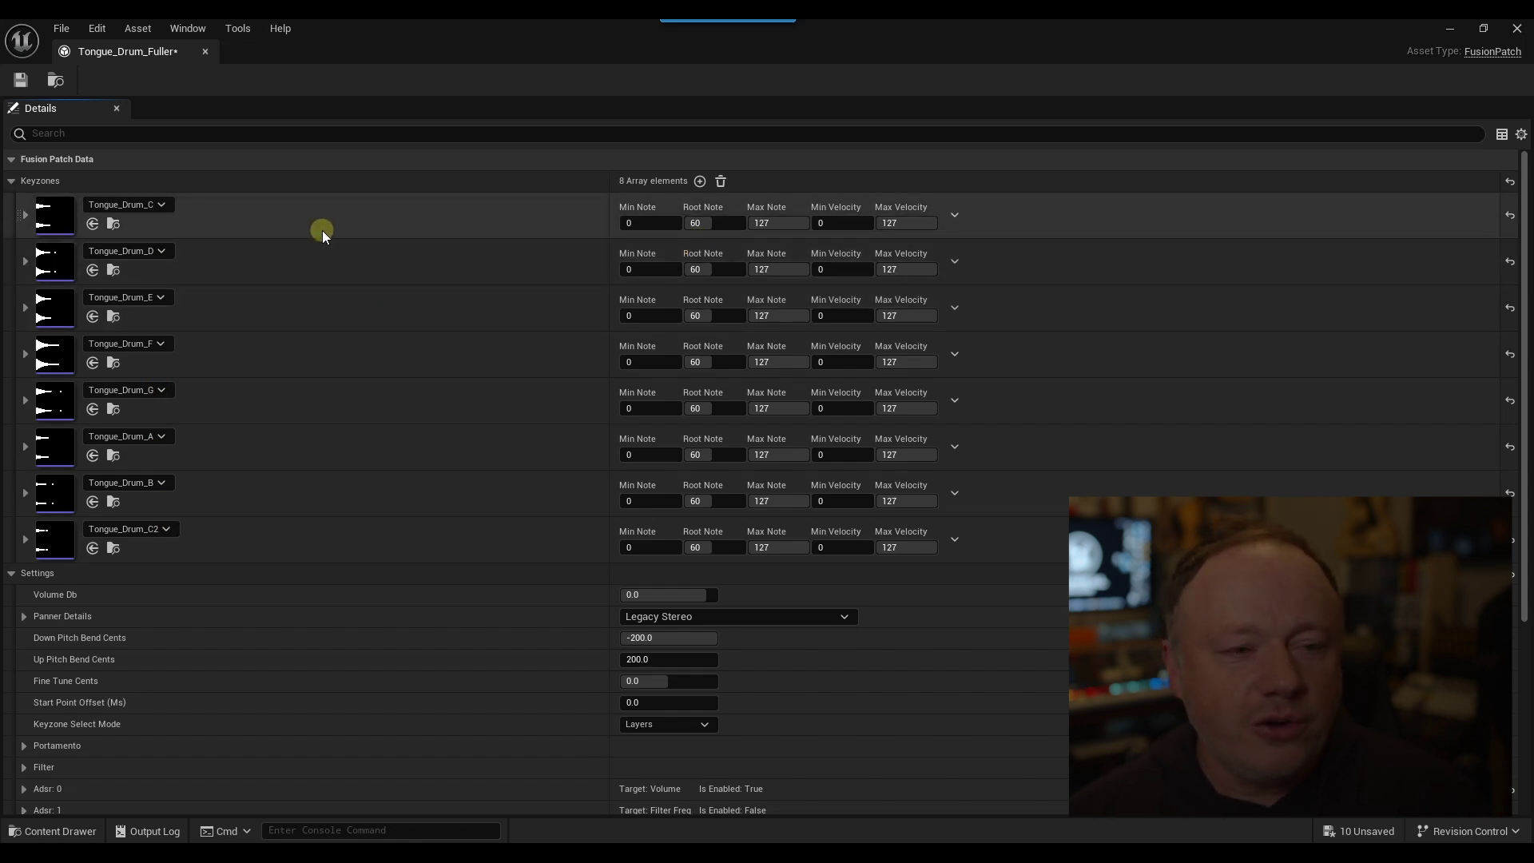
# Set the Root Note to 62 for Tongue_Drum_D, 64 for Tongue_Drum_E and 65 for Tongue_Drum_F.
pyautogui.click(711, 270)
pyautogui.write('62')
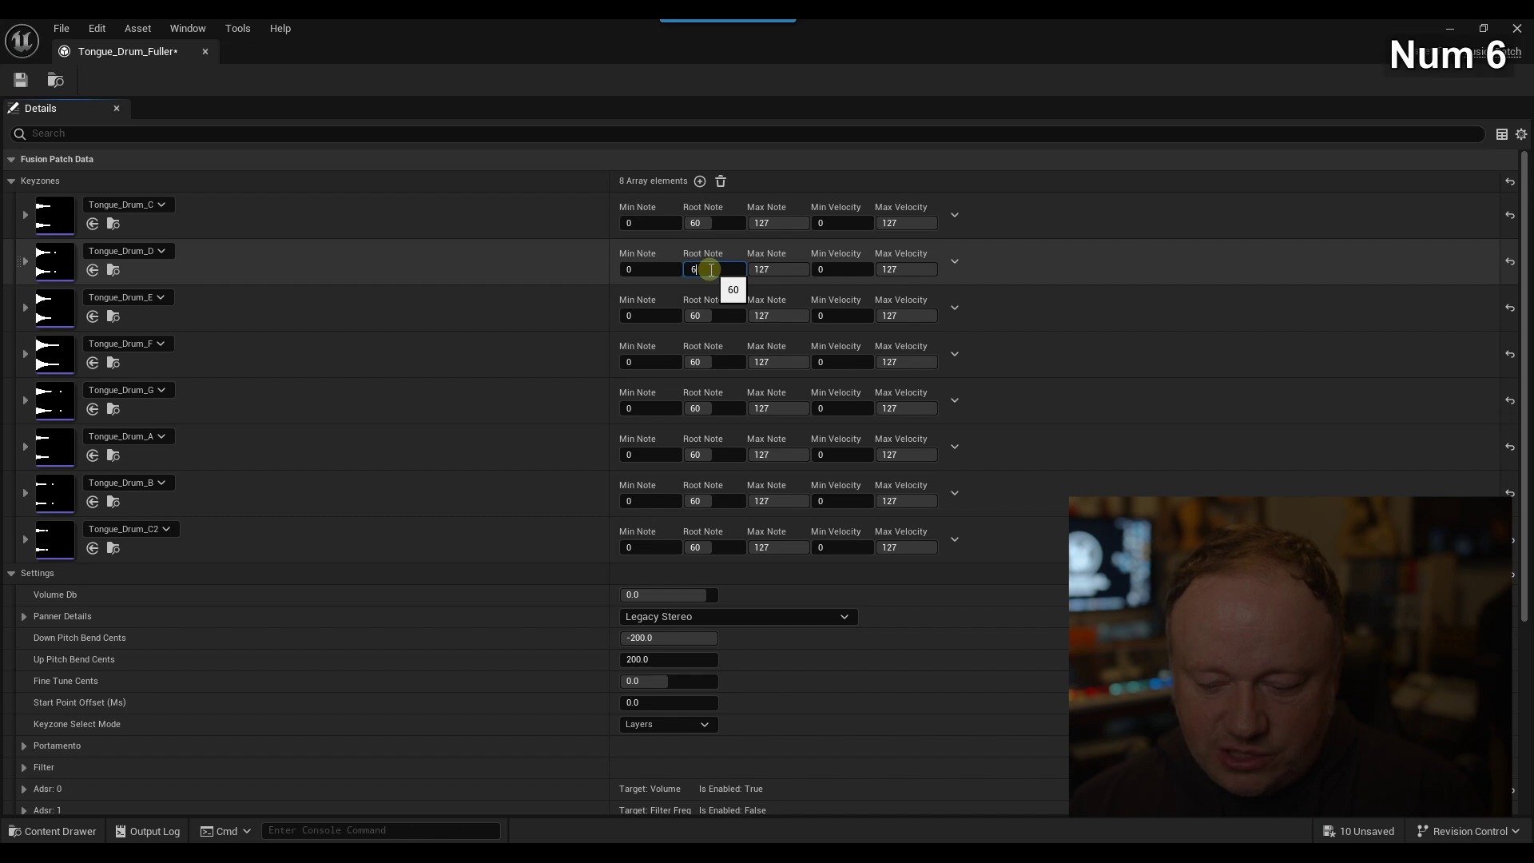
pyautogui.press('Return')
pyautogui.click(715, 314)
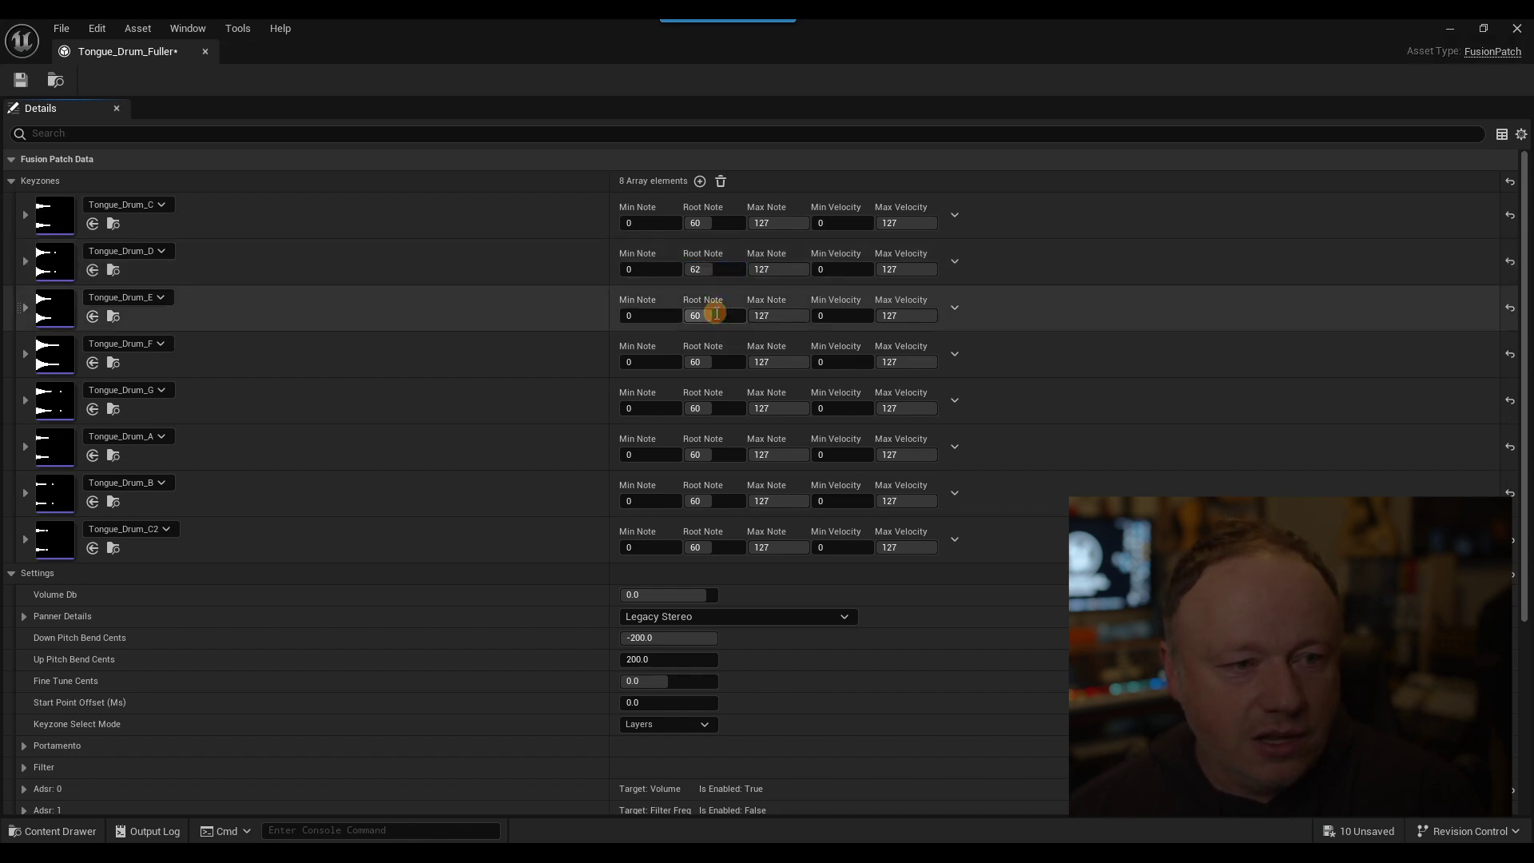
pyautogui.write('64')
pyautogui.press('Return')
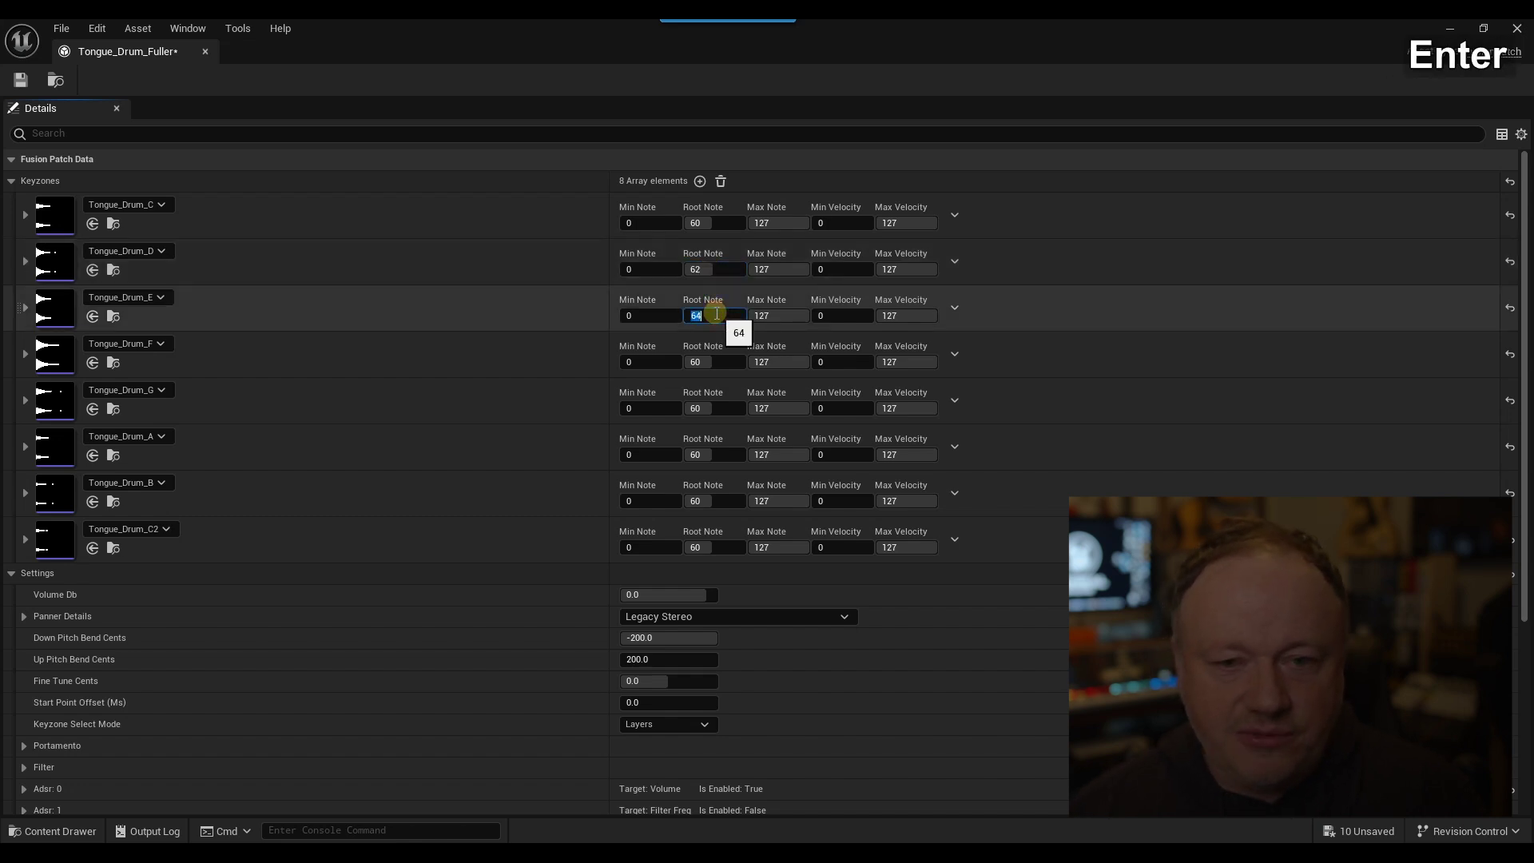
pyautogui.click(708, 361)
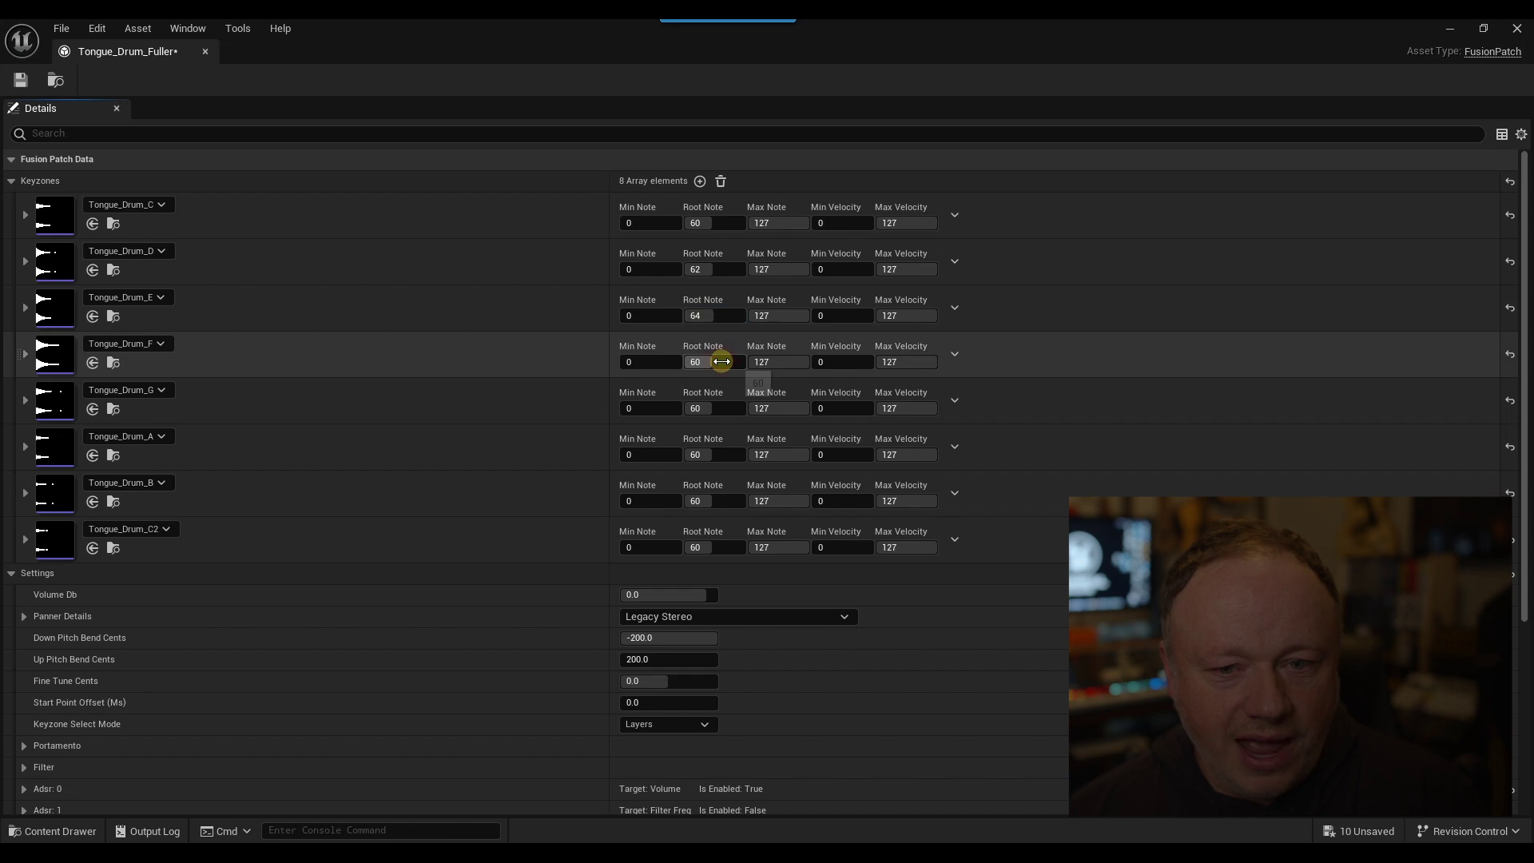
pyautogui.write('65')
pyautogui.press('Return')
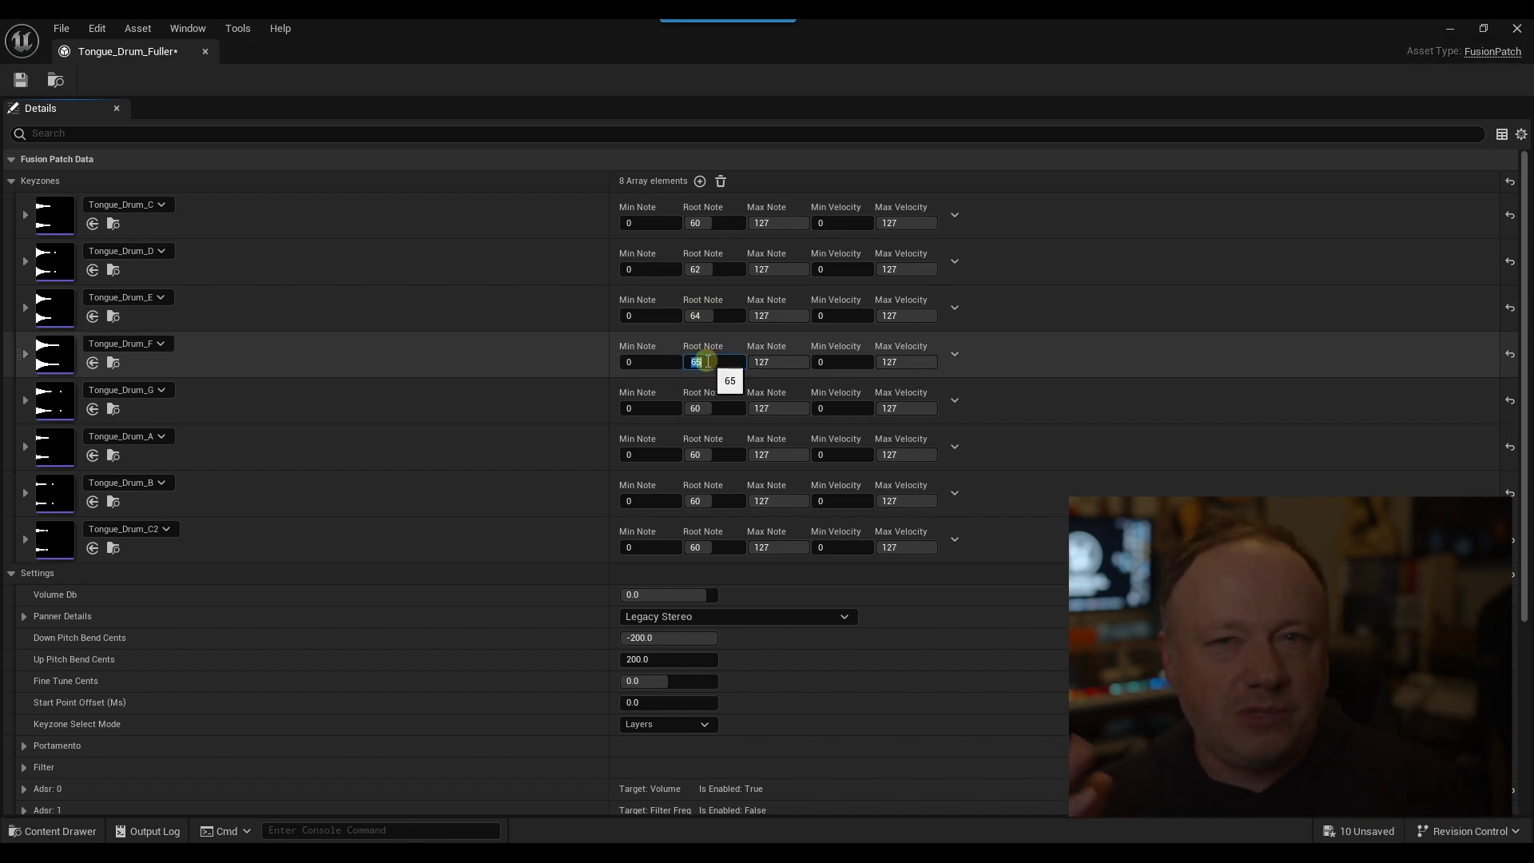
# Set the Root Note to 67 for Tongue_Drum_G and 69 for Tongue_Drum_A.
pyautogui.click(716, 408)
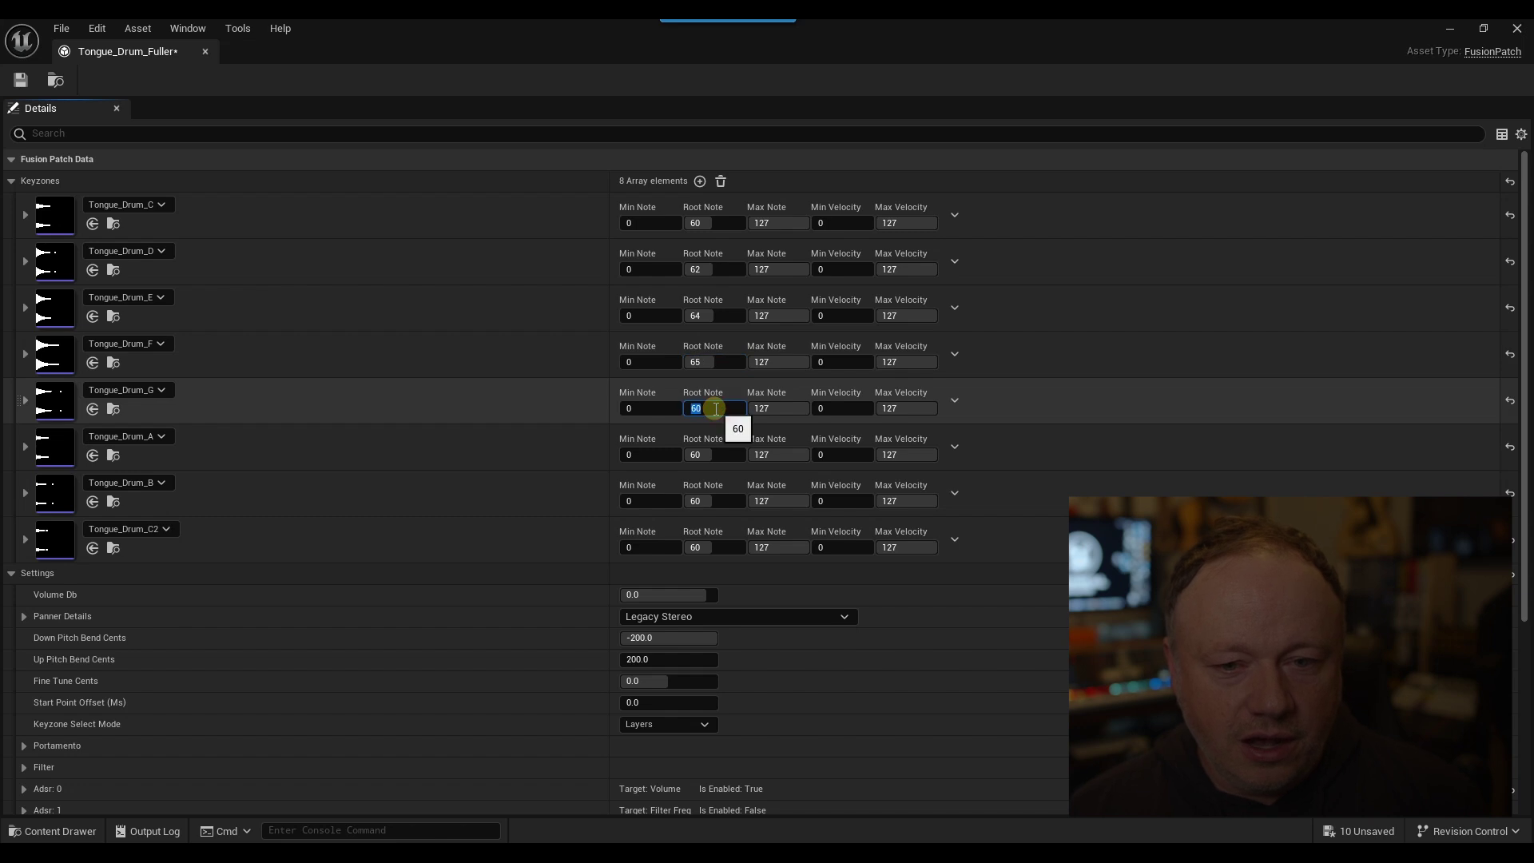
pyautogui.write('67')
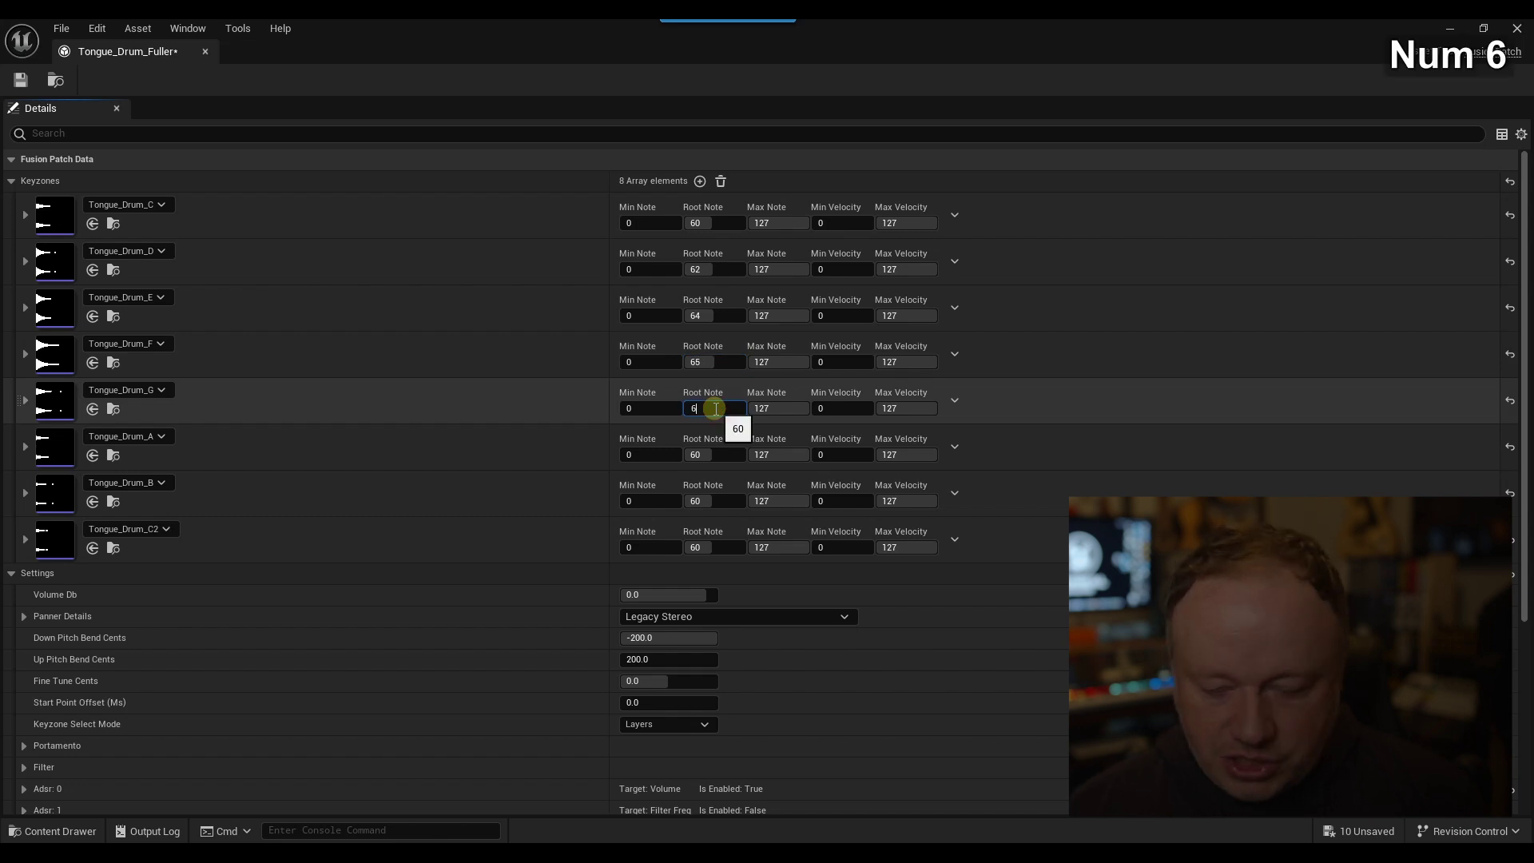
pyautogui.press('Return')
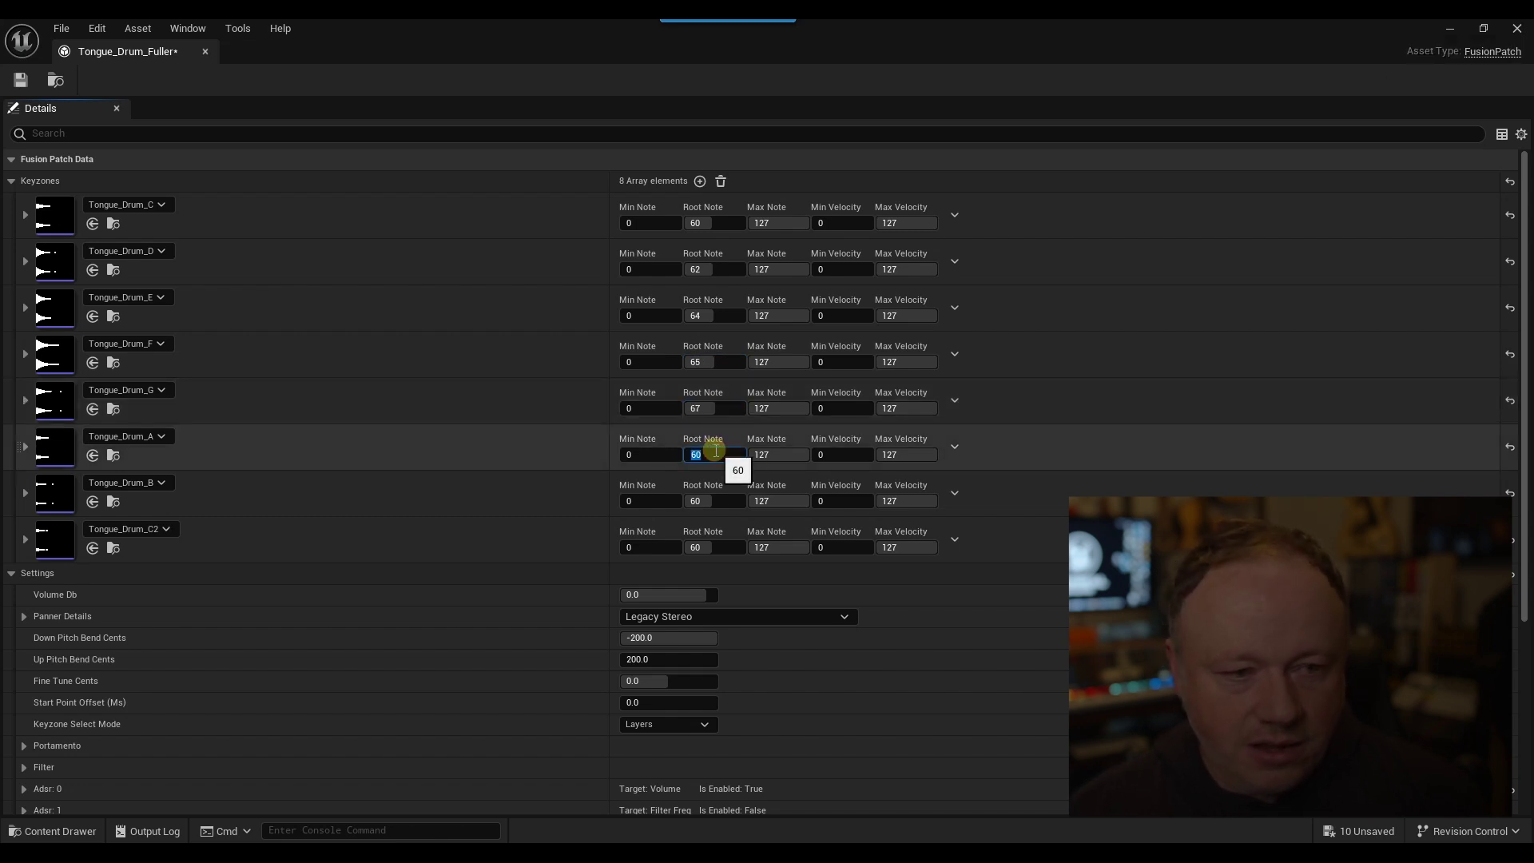
pyautogui.write('69')
pyautogui.press('Return')
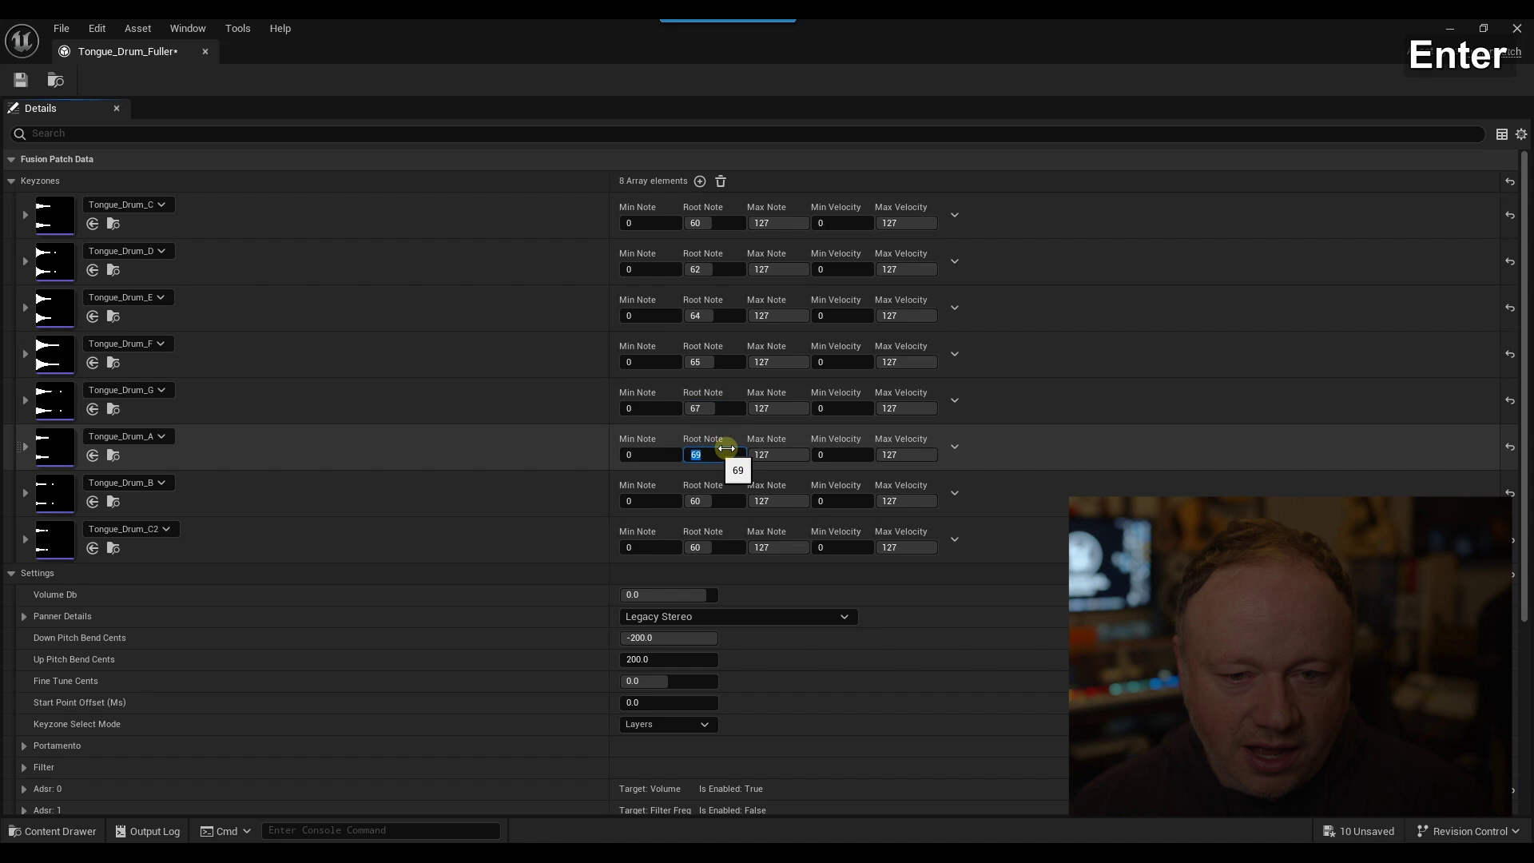
# Set the Root Note to 71 for Tongue_Drum_B and 72 for Tongue_Drum_C2.
pyautogui.moveTo(717, 500); pyautogui.dragTo(722, 498)
pyautogui.click(718, 500)
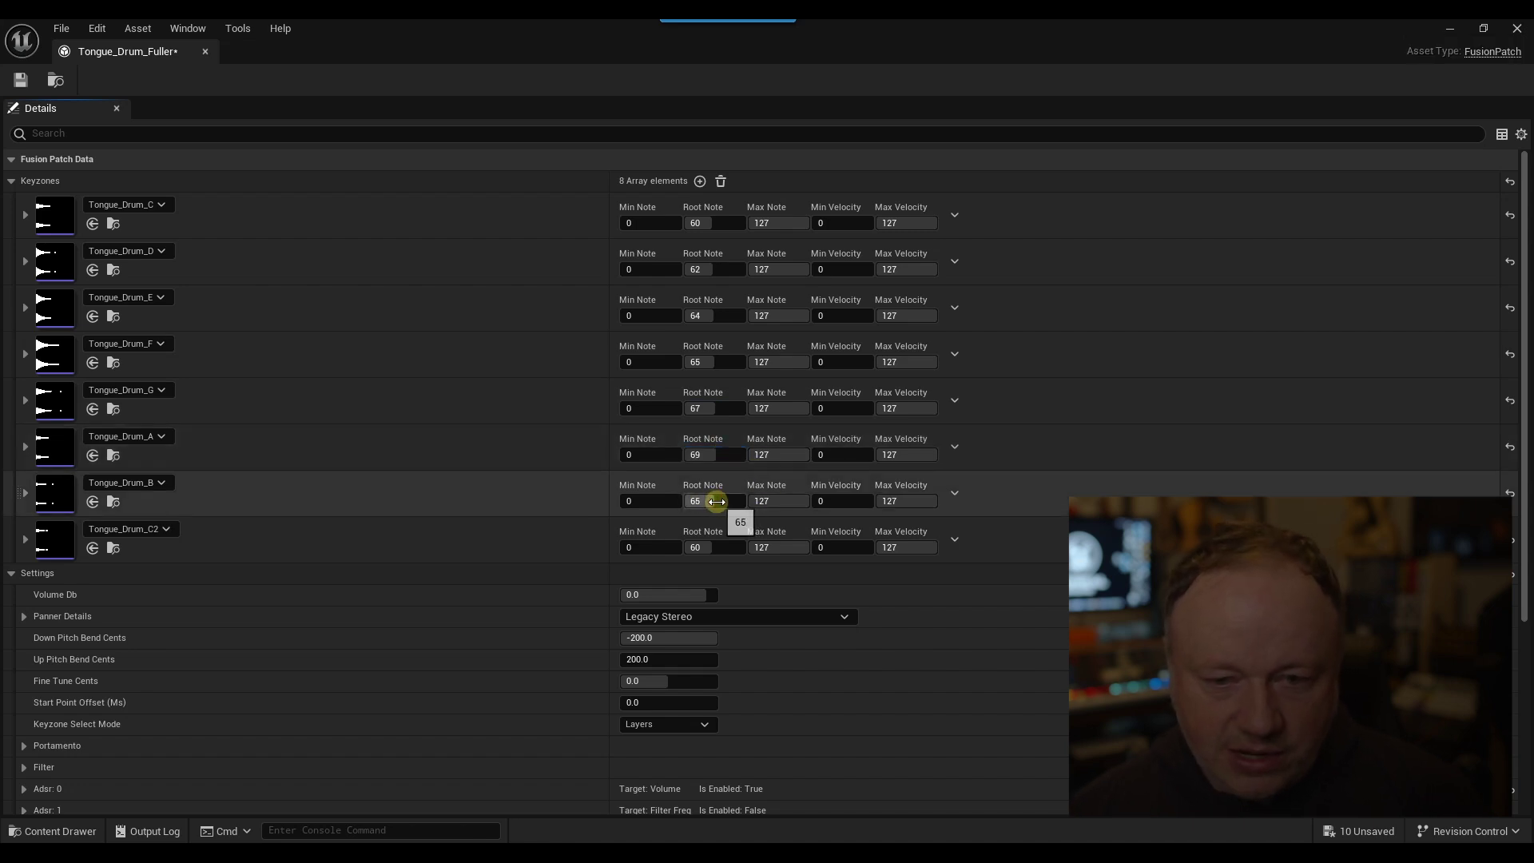
pyautogui.write('71')
pyautogui.press('Return')
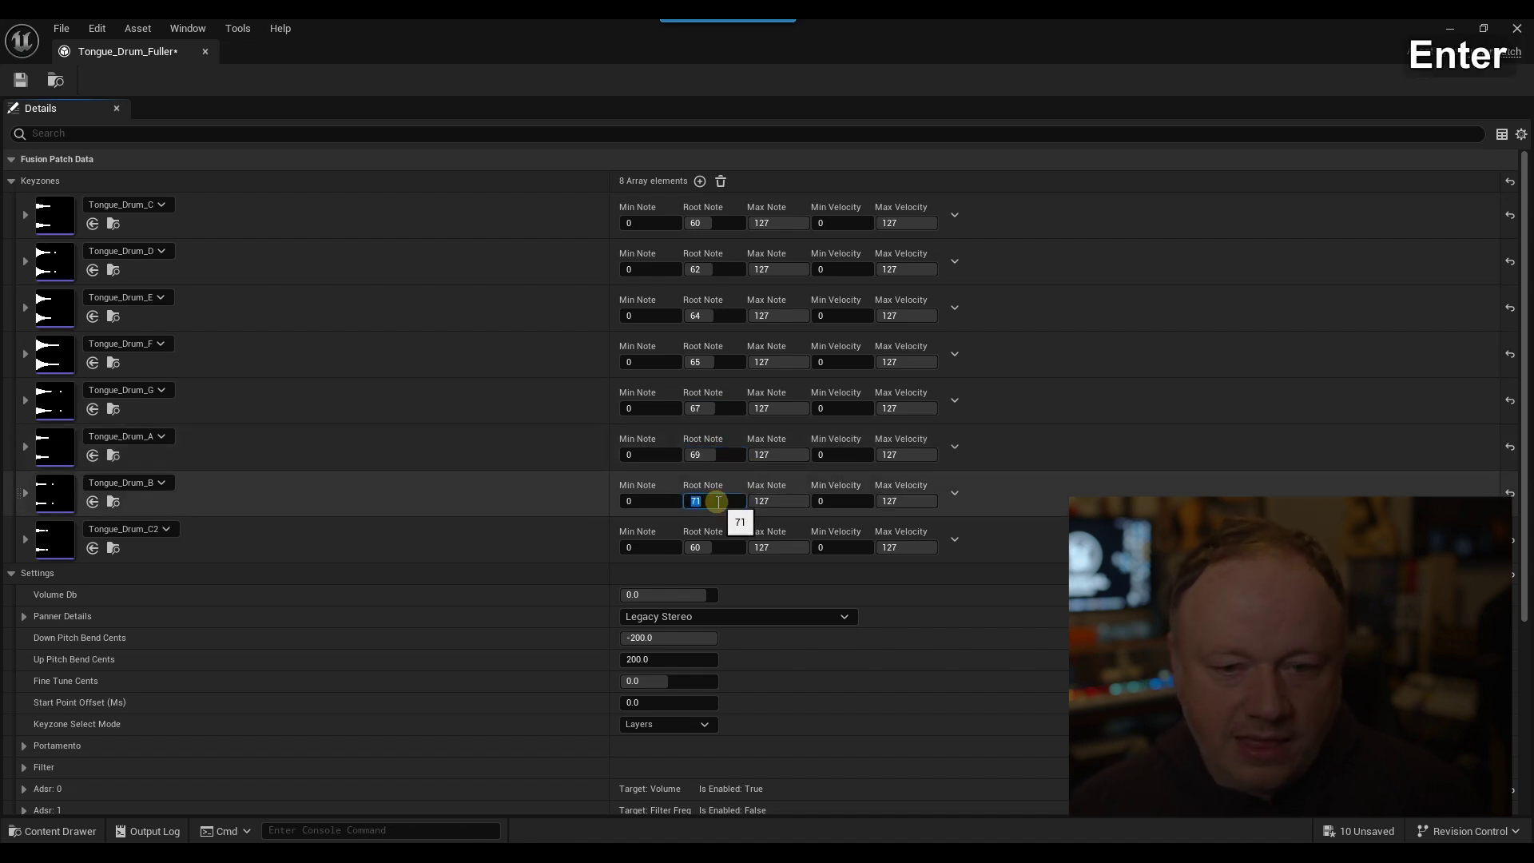
pyautogui.click(735, 547)
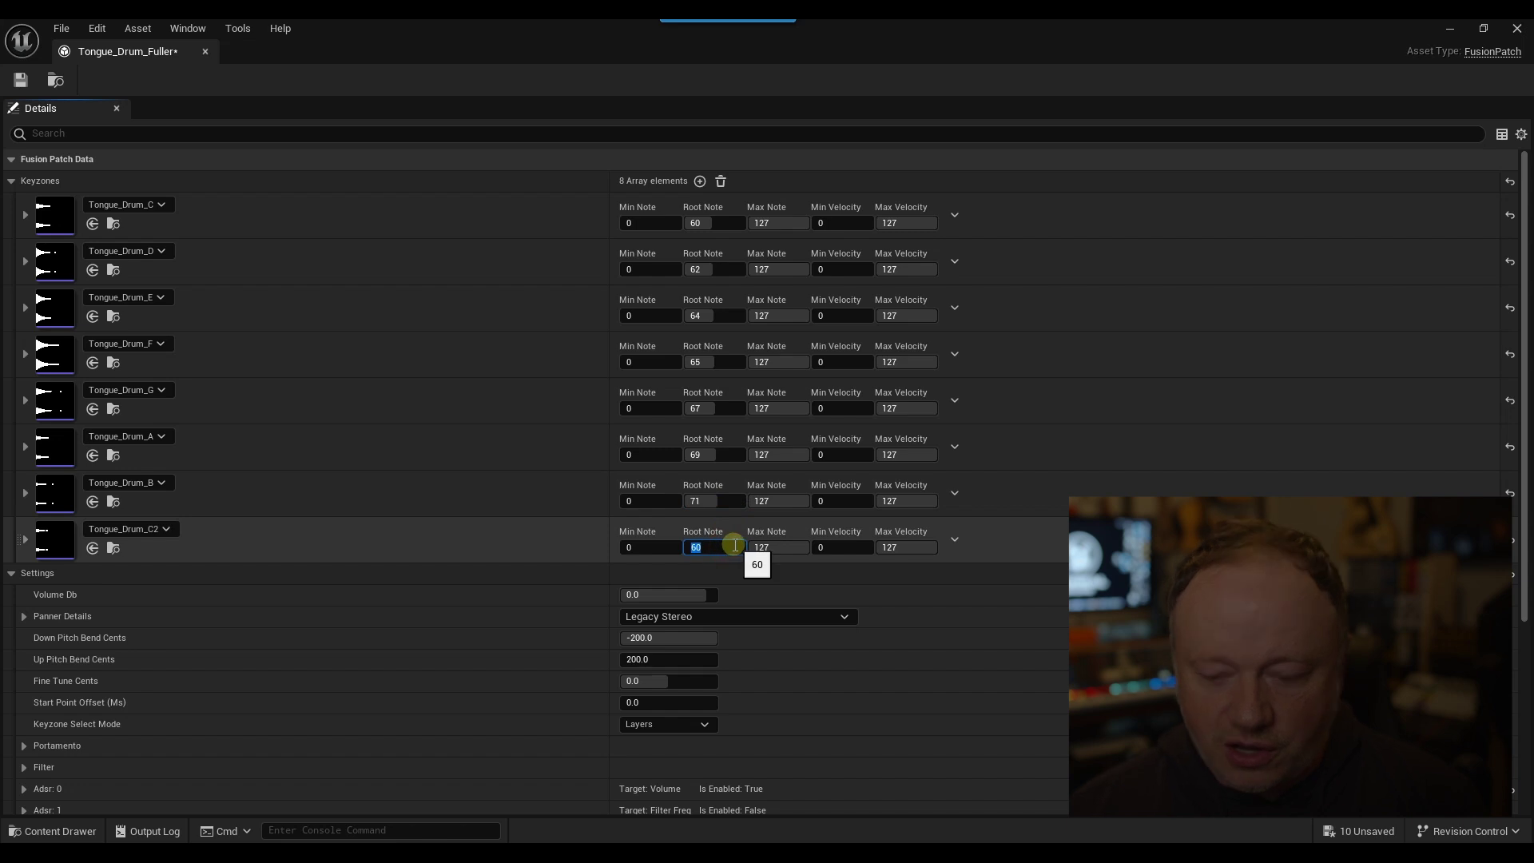
pyautogui.write('72')
pyautogui.press('Return')
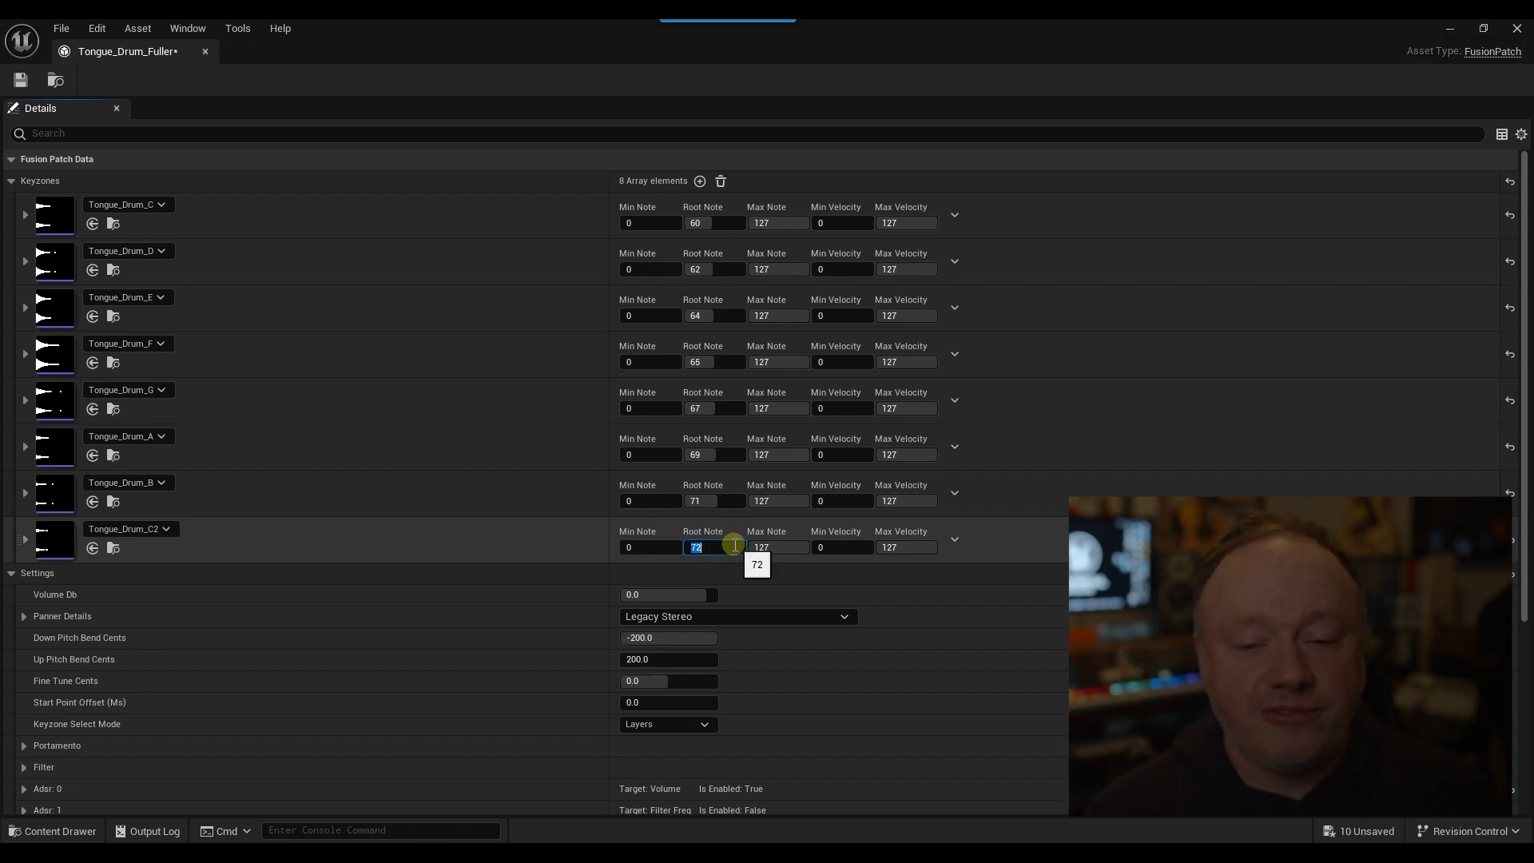
pyautogui.click(565, 534)
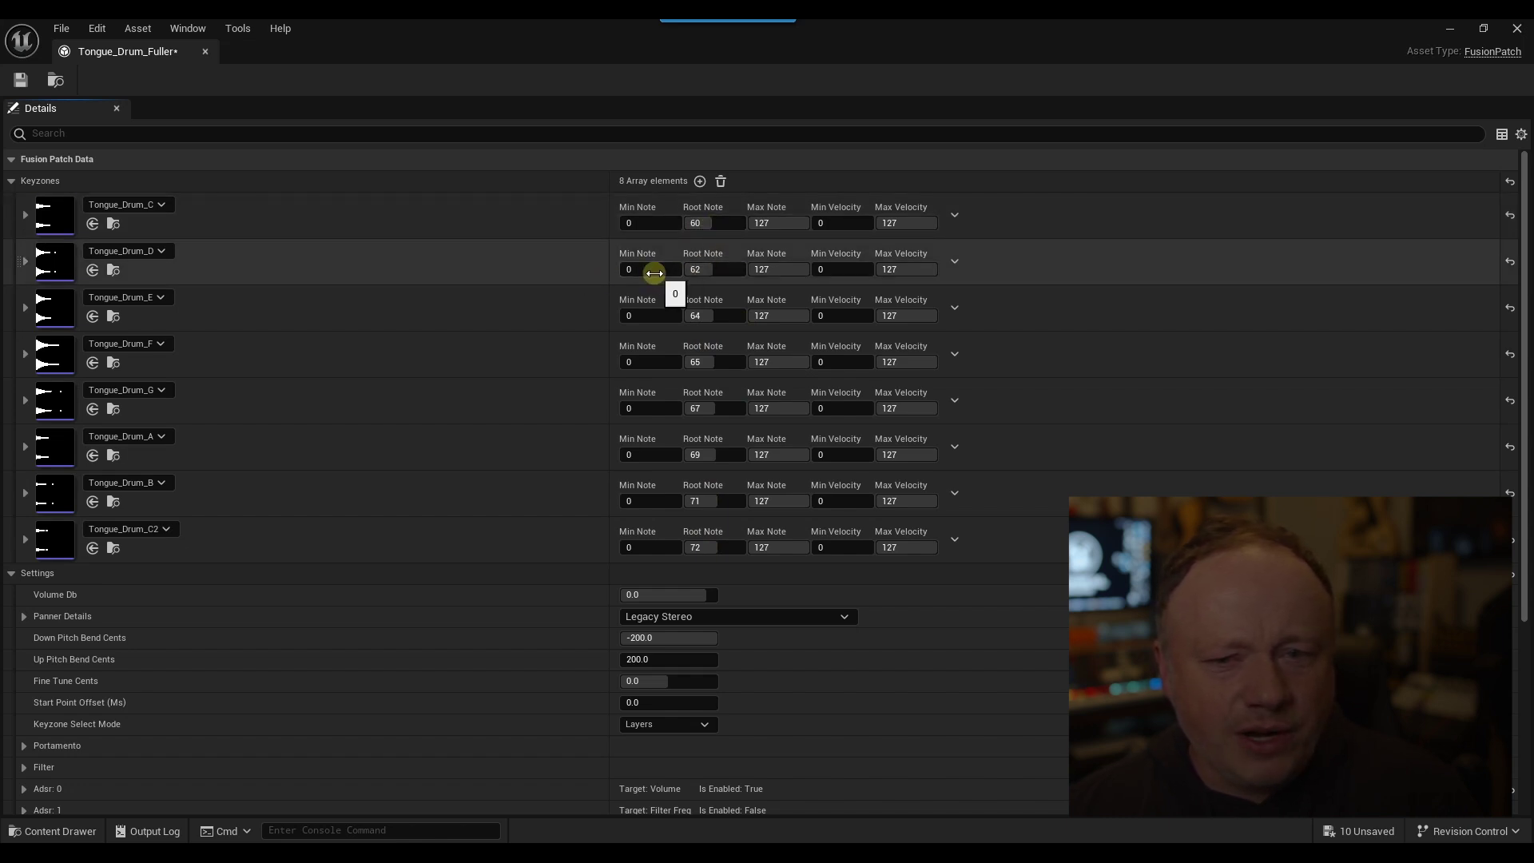
# Limit the Tongue_Drum_C keyzone to a Min Note of 36 and a Max Note of 60.
pyautogui.click(664, 226)
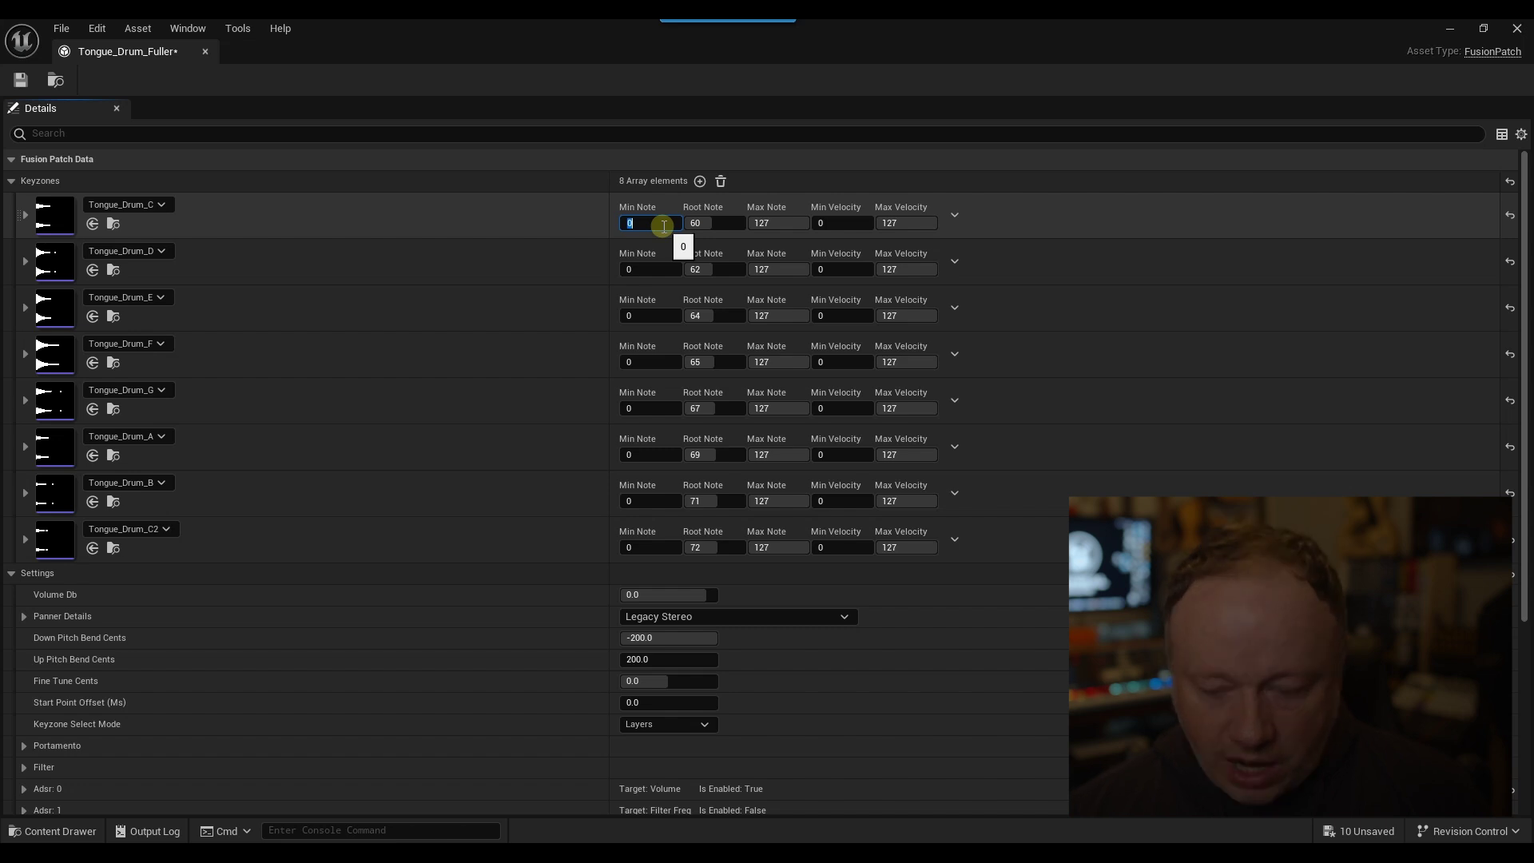
pyautogui.write('48')
pyautogui.press('Return')
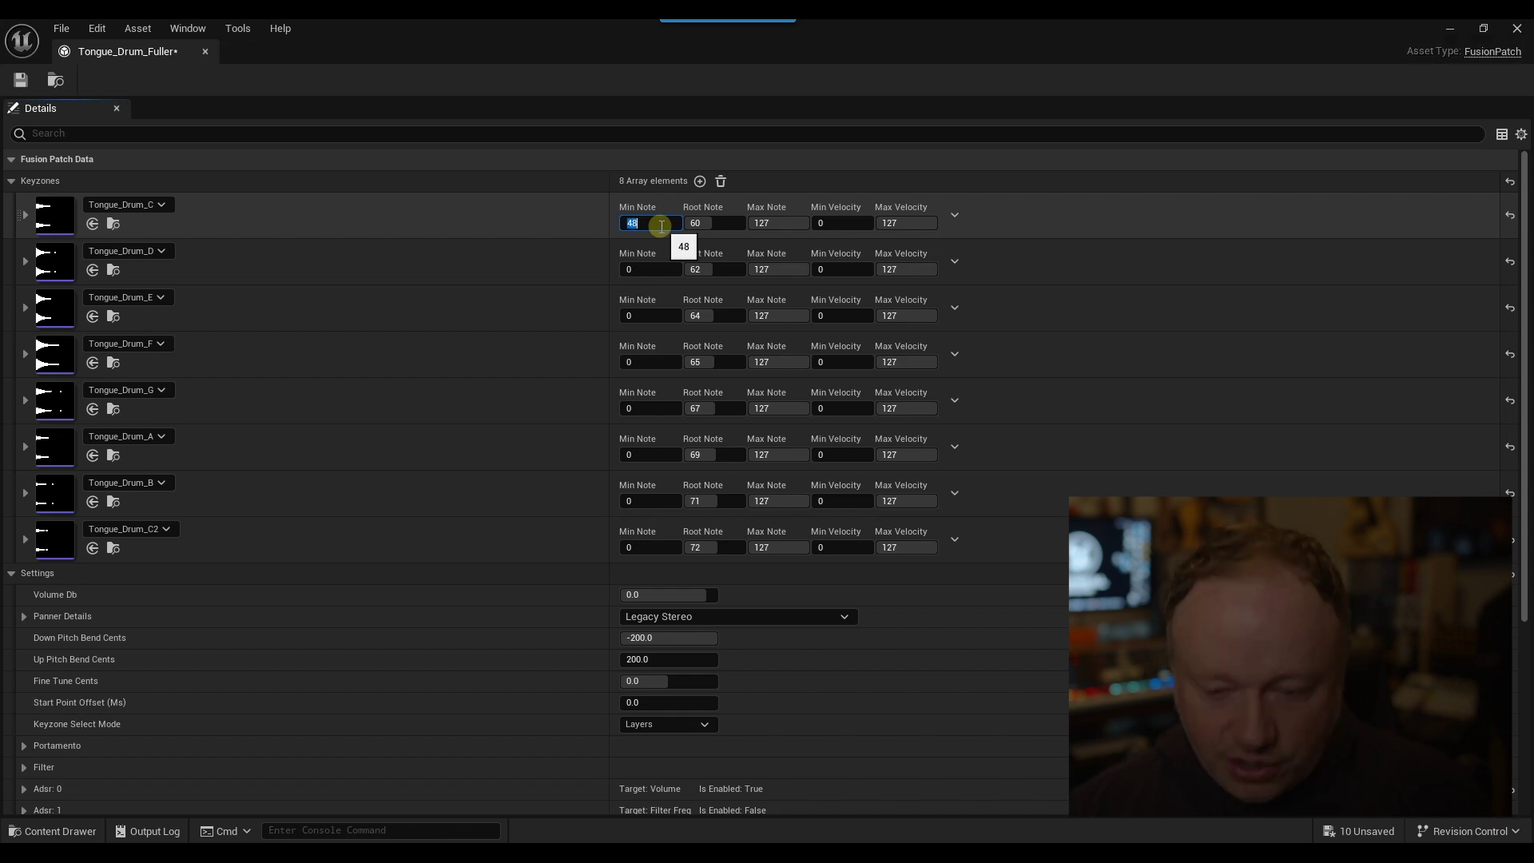
pyautogui.write('36')
pyautogui.press('Return')
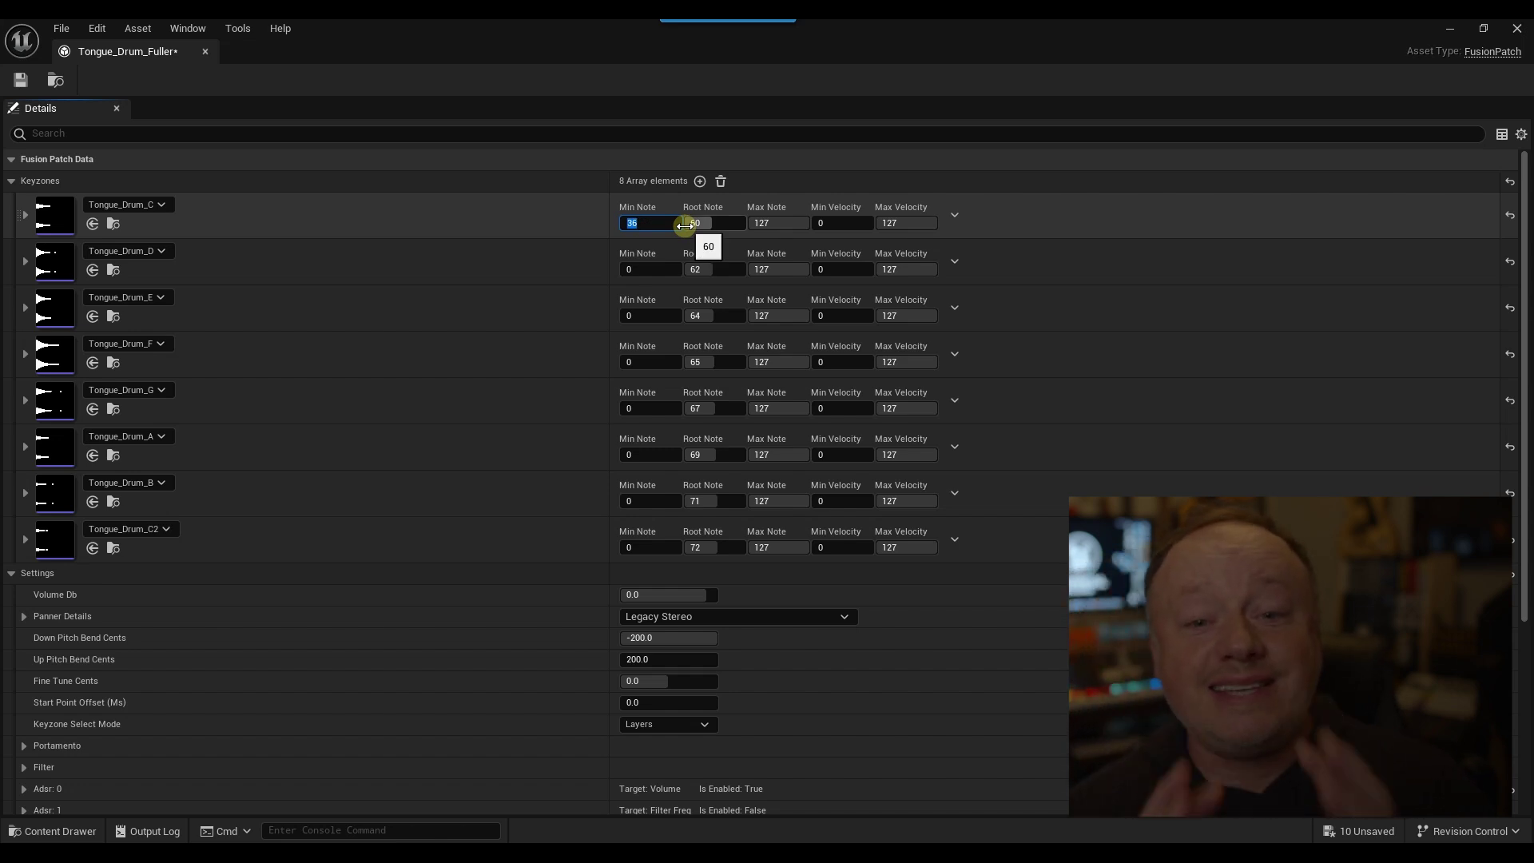
pyautogui.click(791, 224)
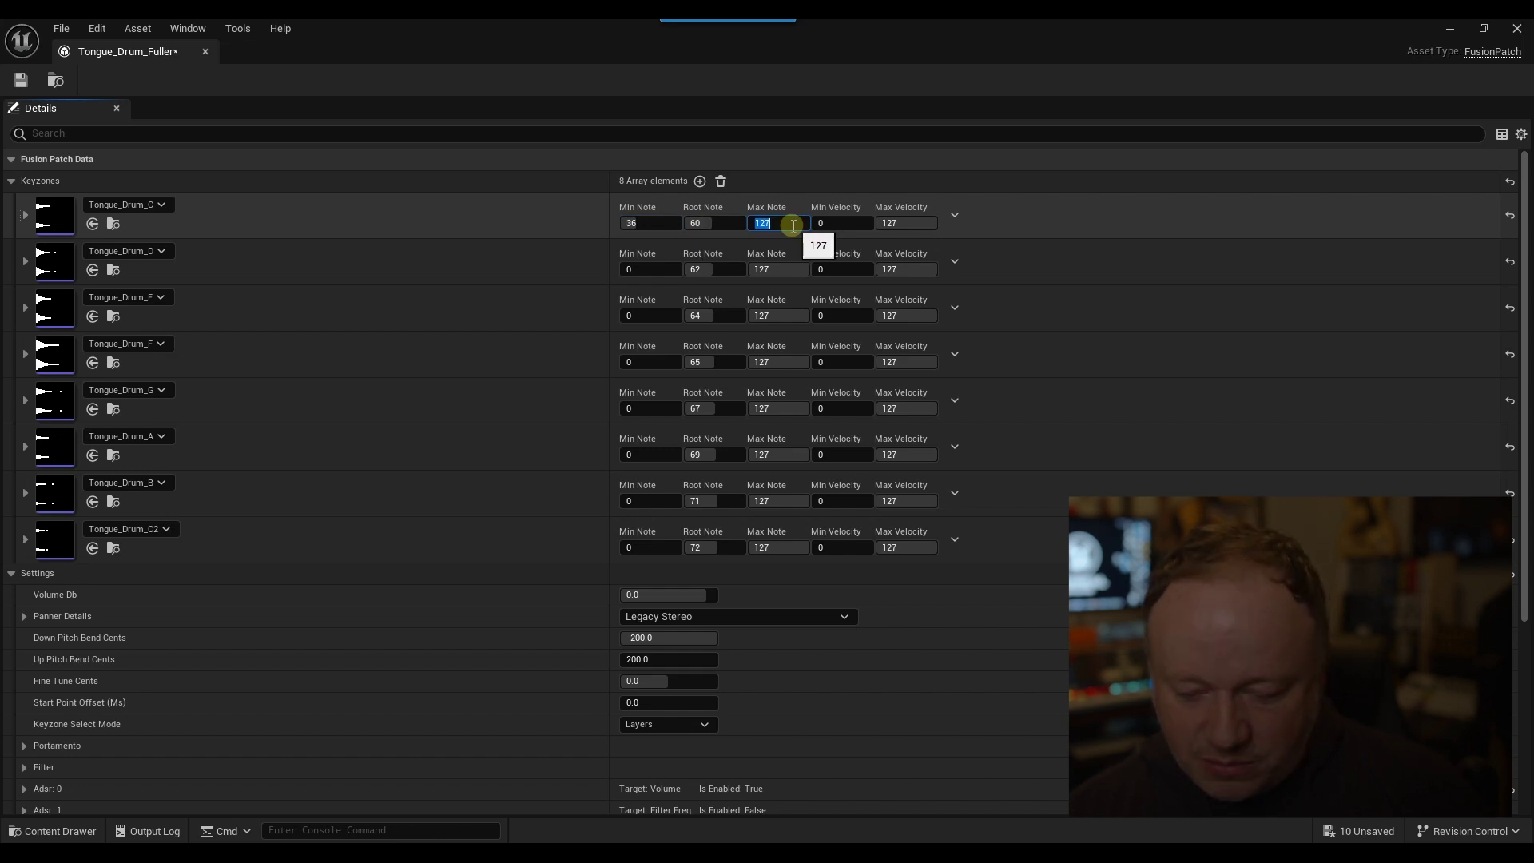
pyautogui.write('60')
pyautogui.press('Return')
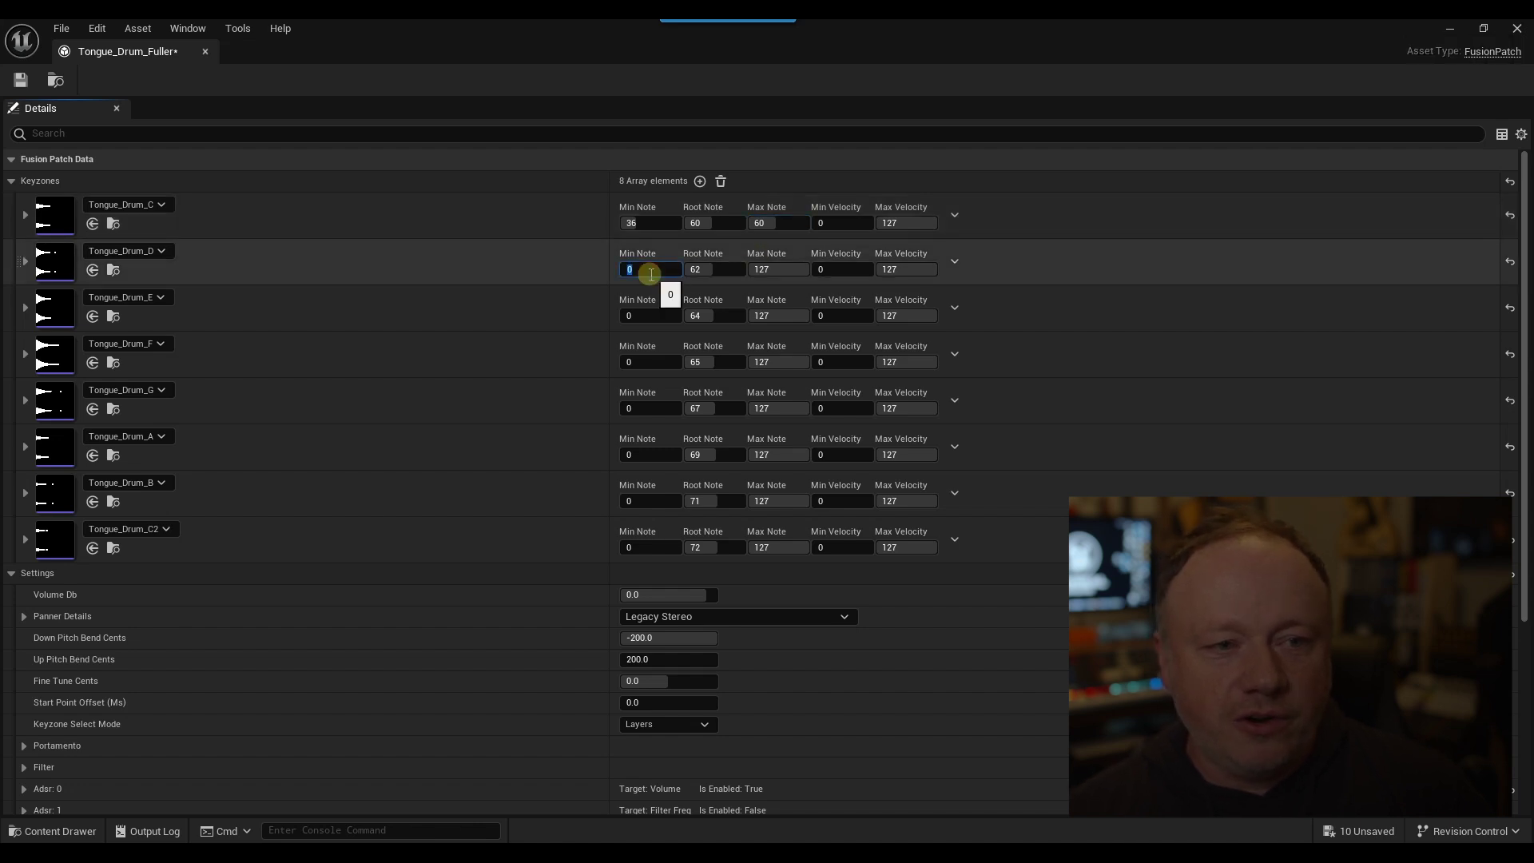
# Limit the Tongue_Drum_D keyzone to a Min Note of 61 and a Max Note of 63.
pyautogui.write('61')
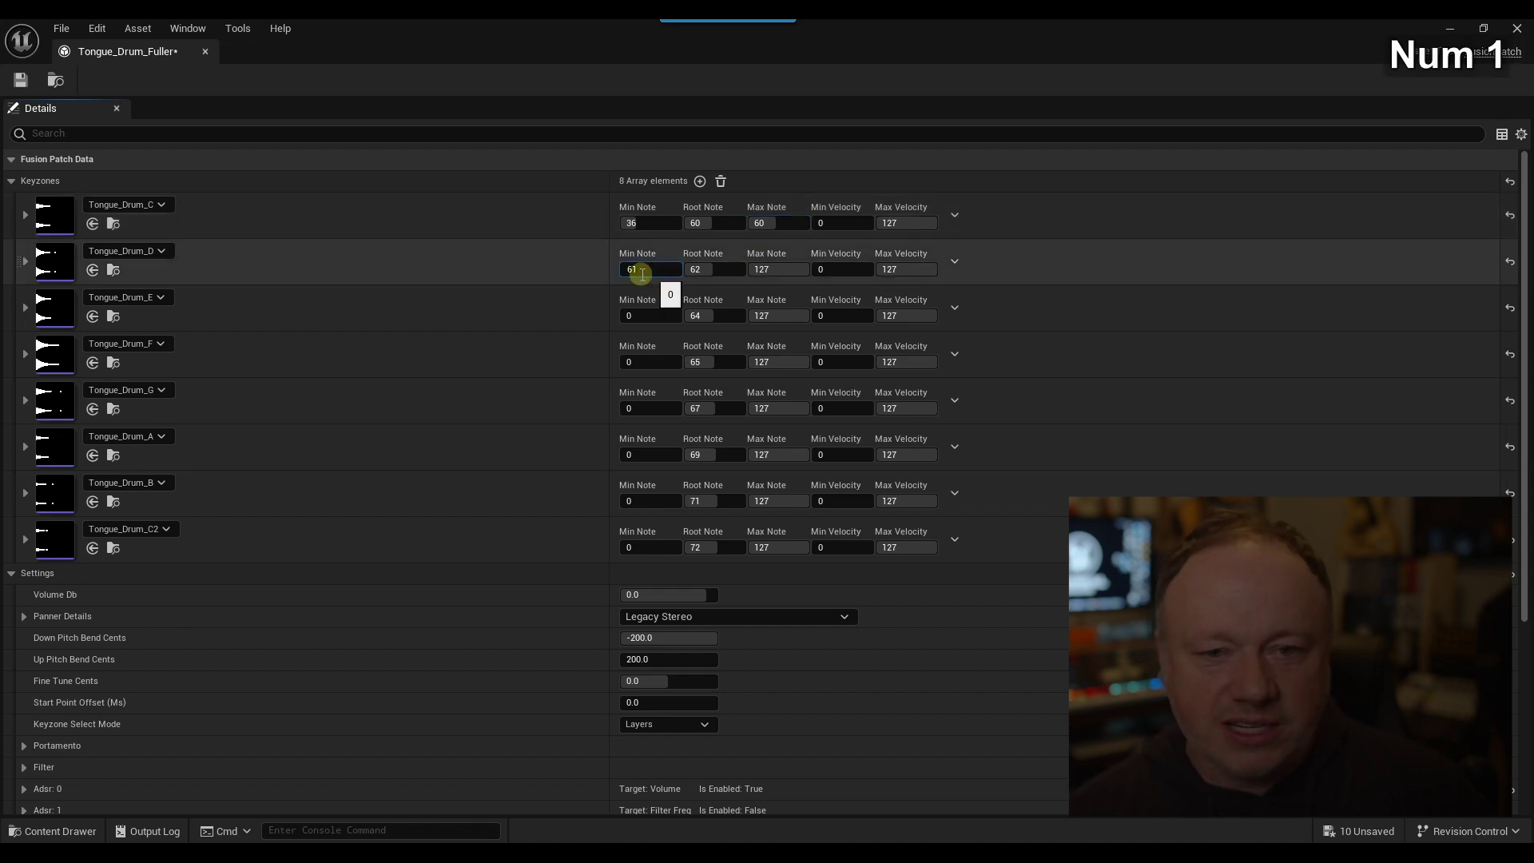
pyautogui.click(740, 269)
pyautogui.click(788, 269)
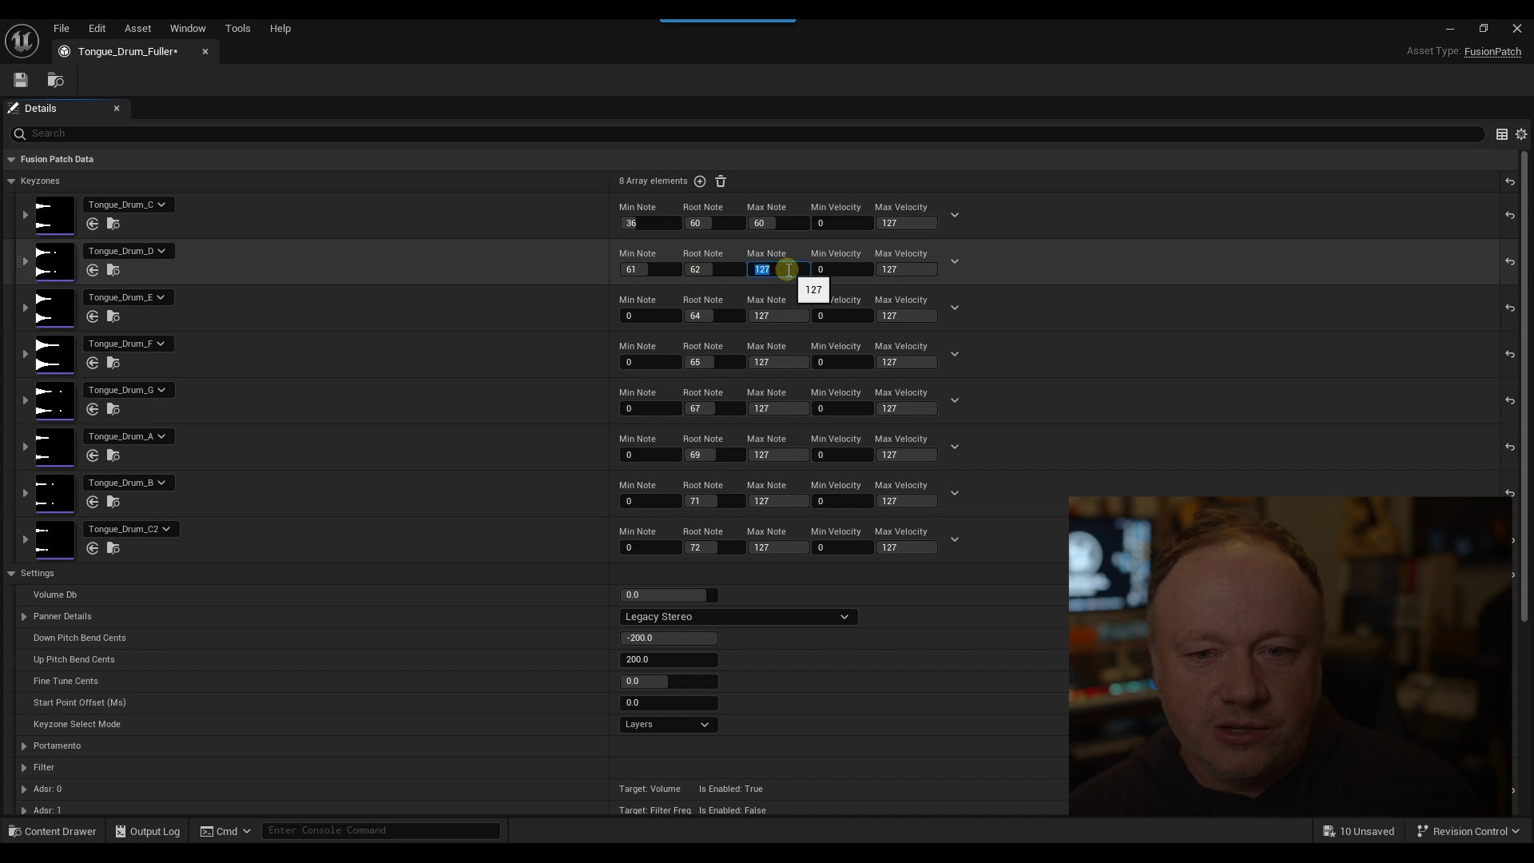
pyautogui.write('63')
pyautogui.press('Return')
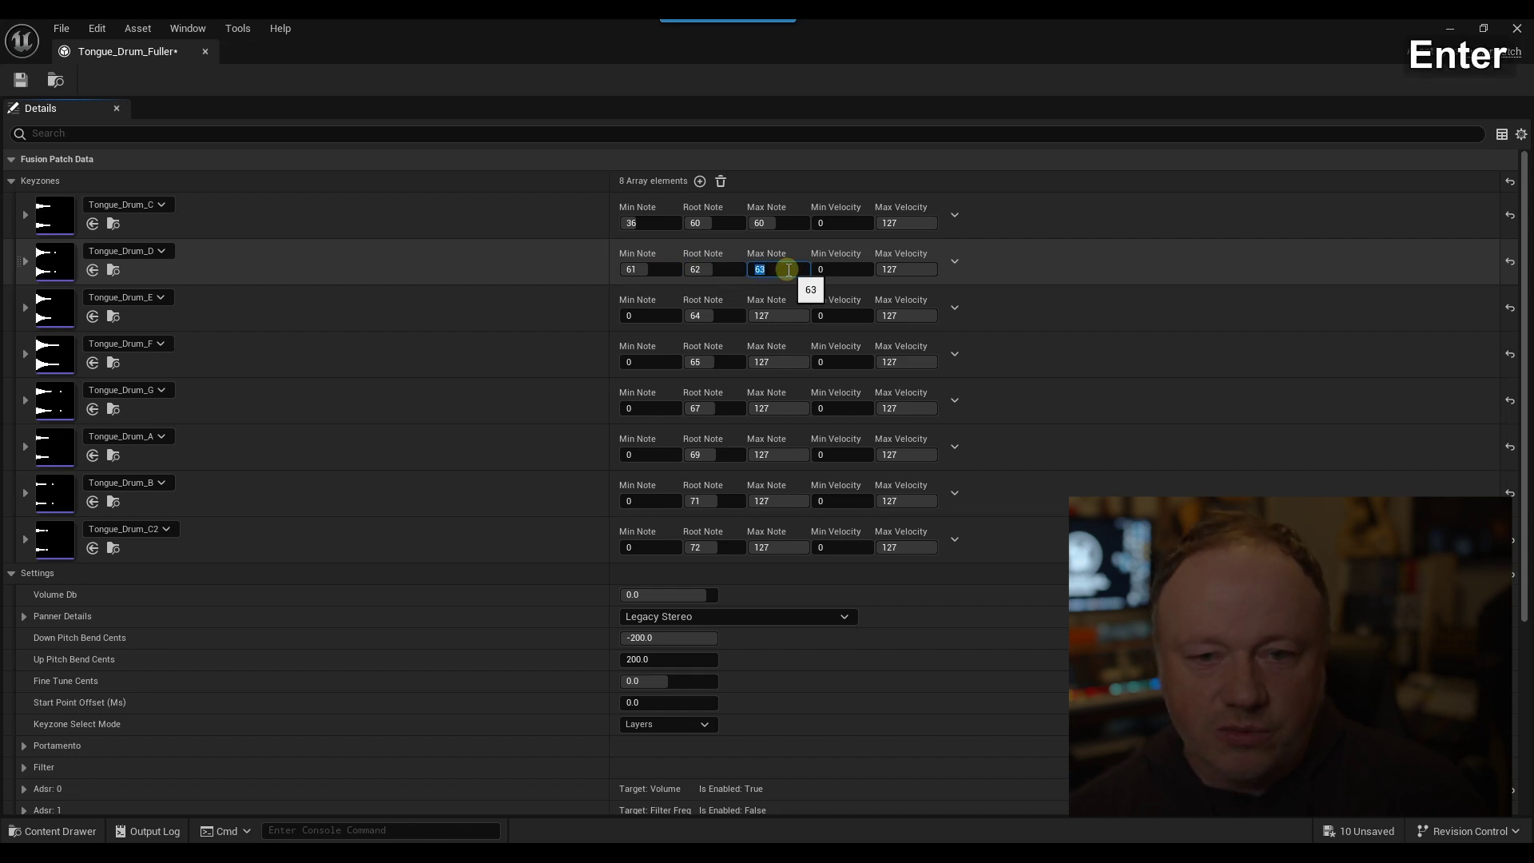
# Set both the Min Note and the Max Note of the Tongue_Drum_E keyzone to 64.
pyautogui.click(648, 316)
pyautogui.write('64')
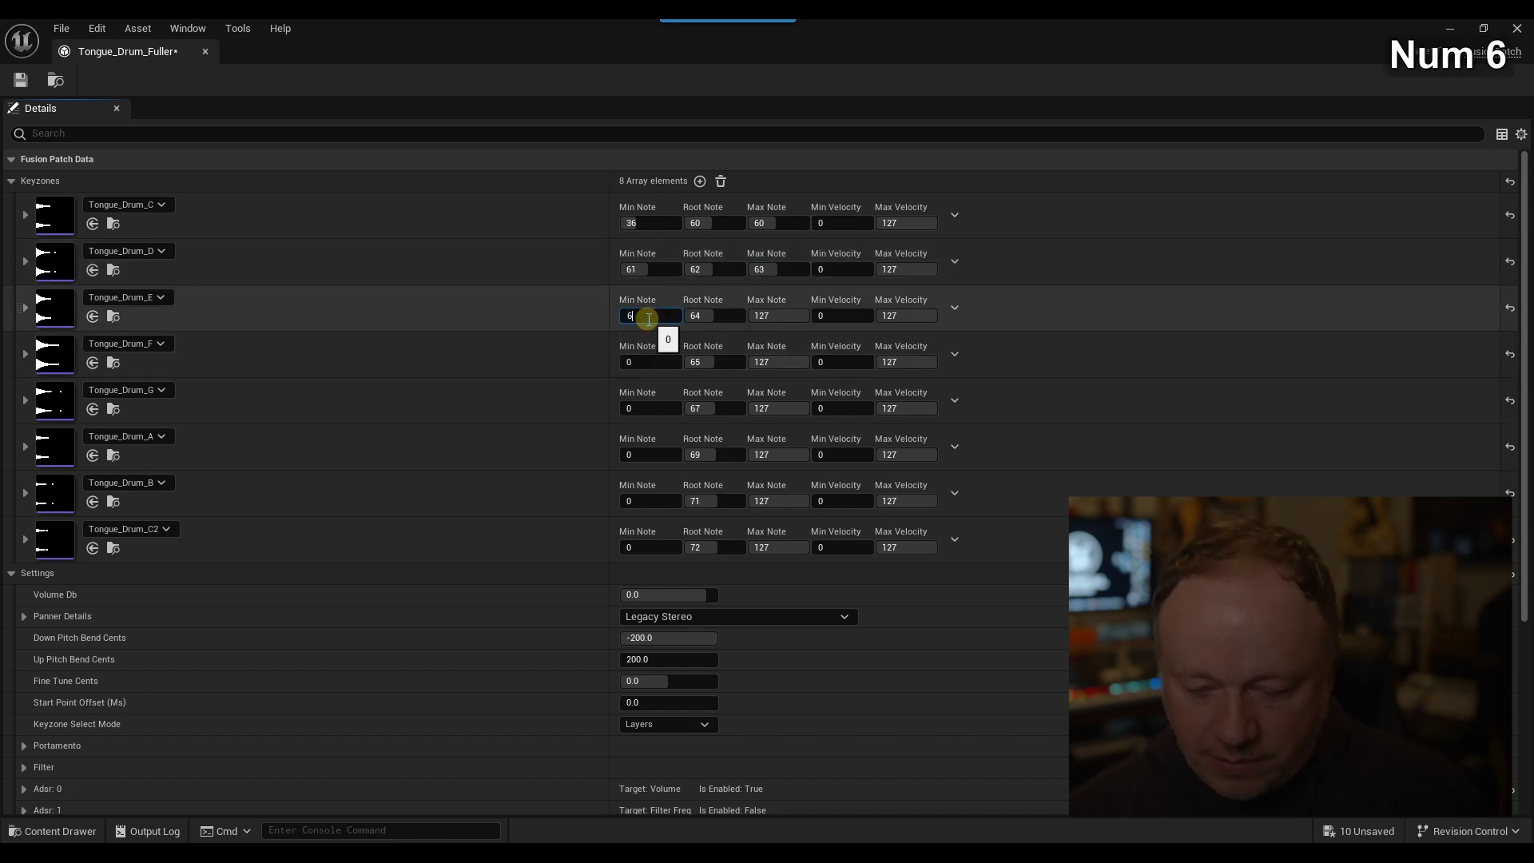
pyautogui.press('Return')
pyautogui.click(784, 314)
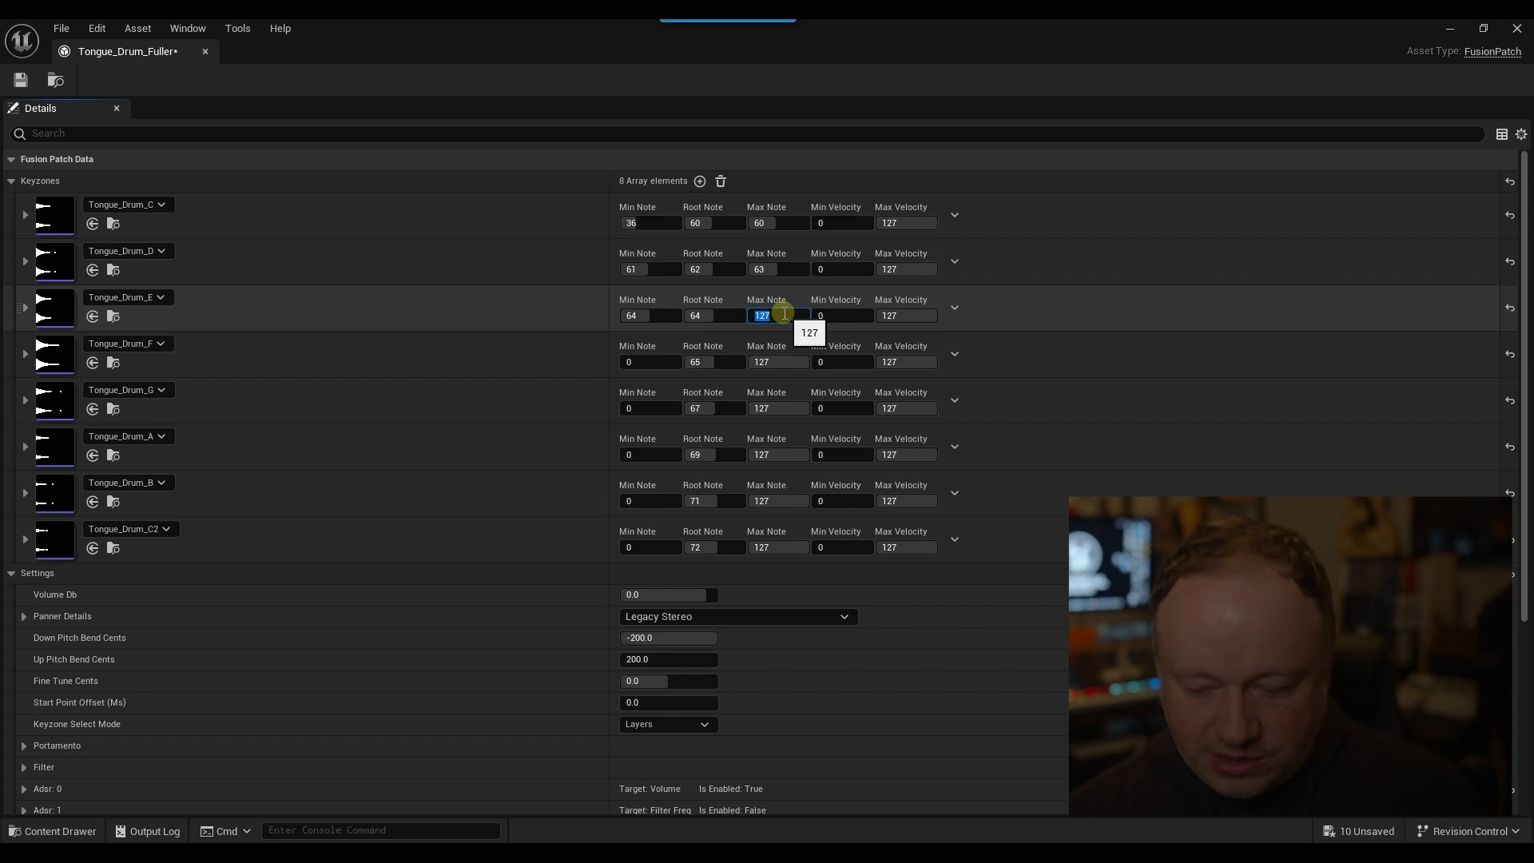
pyautogui.write('65')
pyautogui.press('Return')
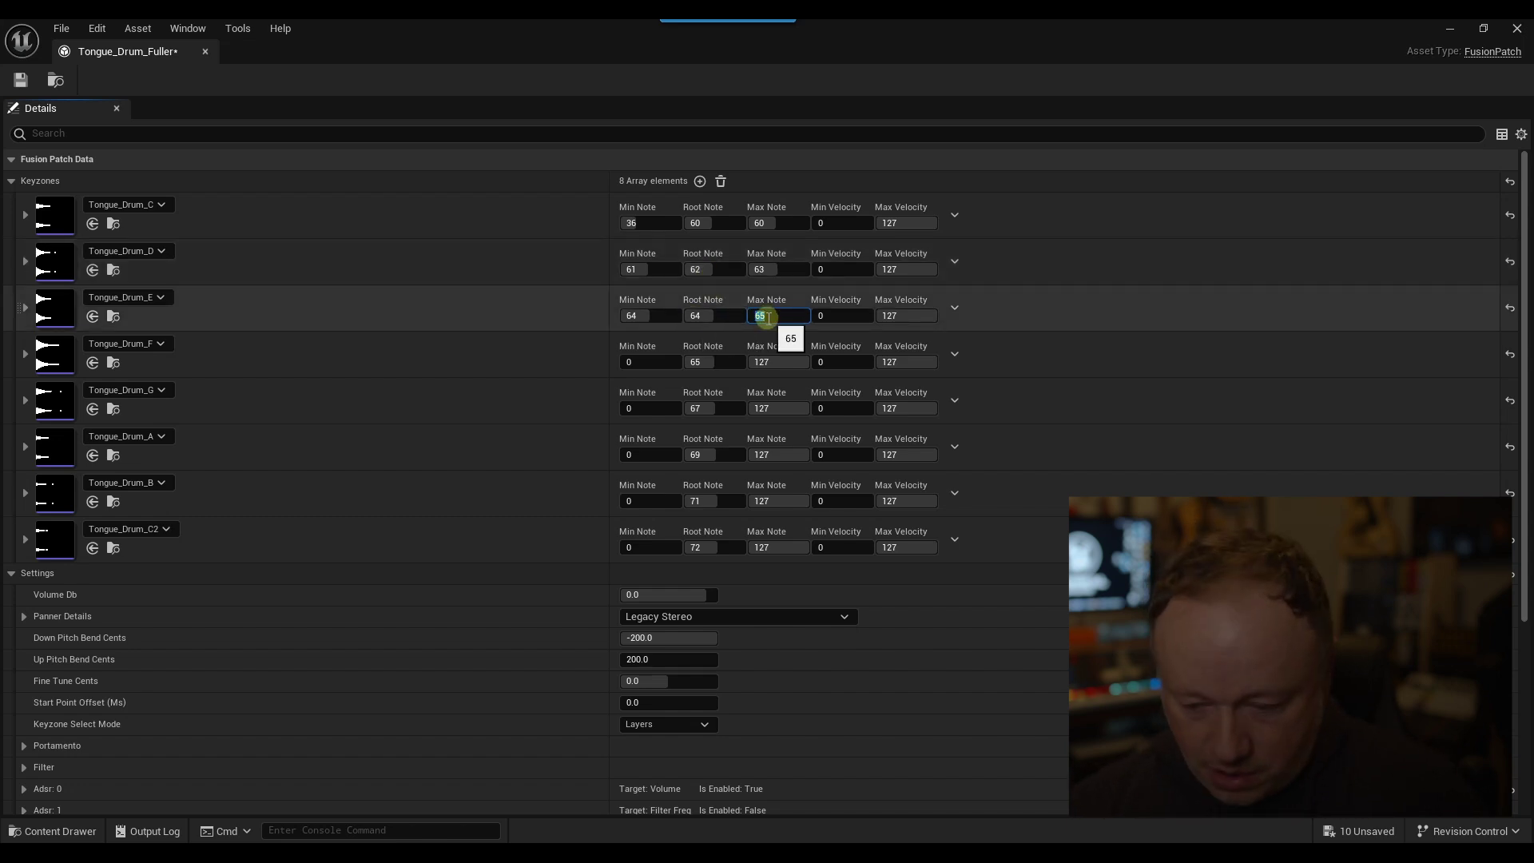
pyautogui.press('BackSpace')
pyautogui.write('4')
pyautogui.press('Return')
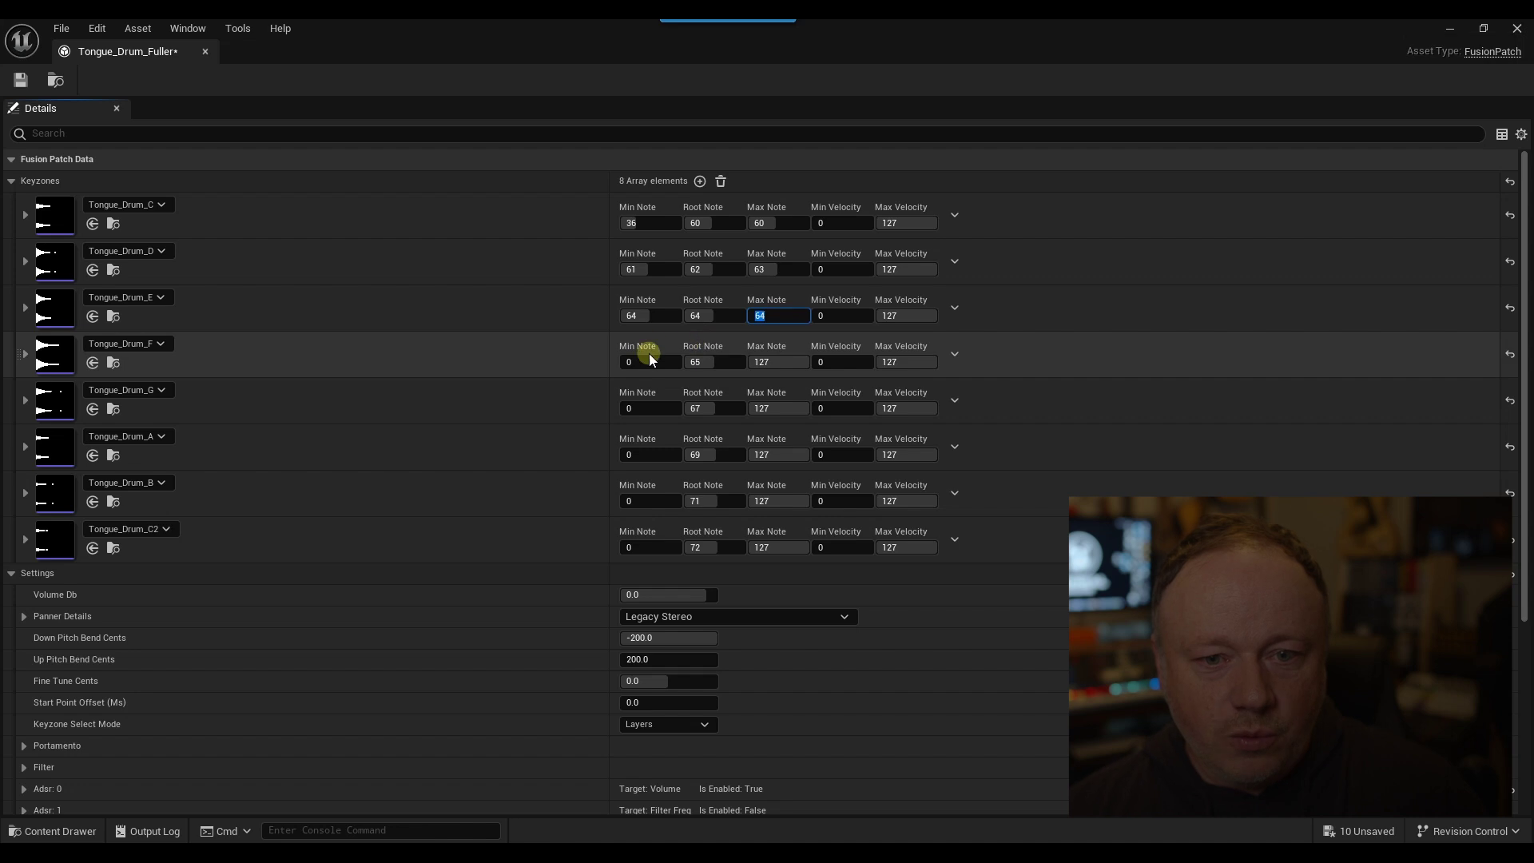
# Limit the Tongue_Drum_F keyzone to a Min Note of 65 and a Max Note of 66.
pyautogui.click(652, 359)
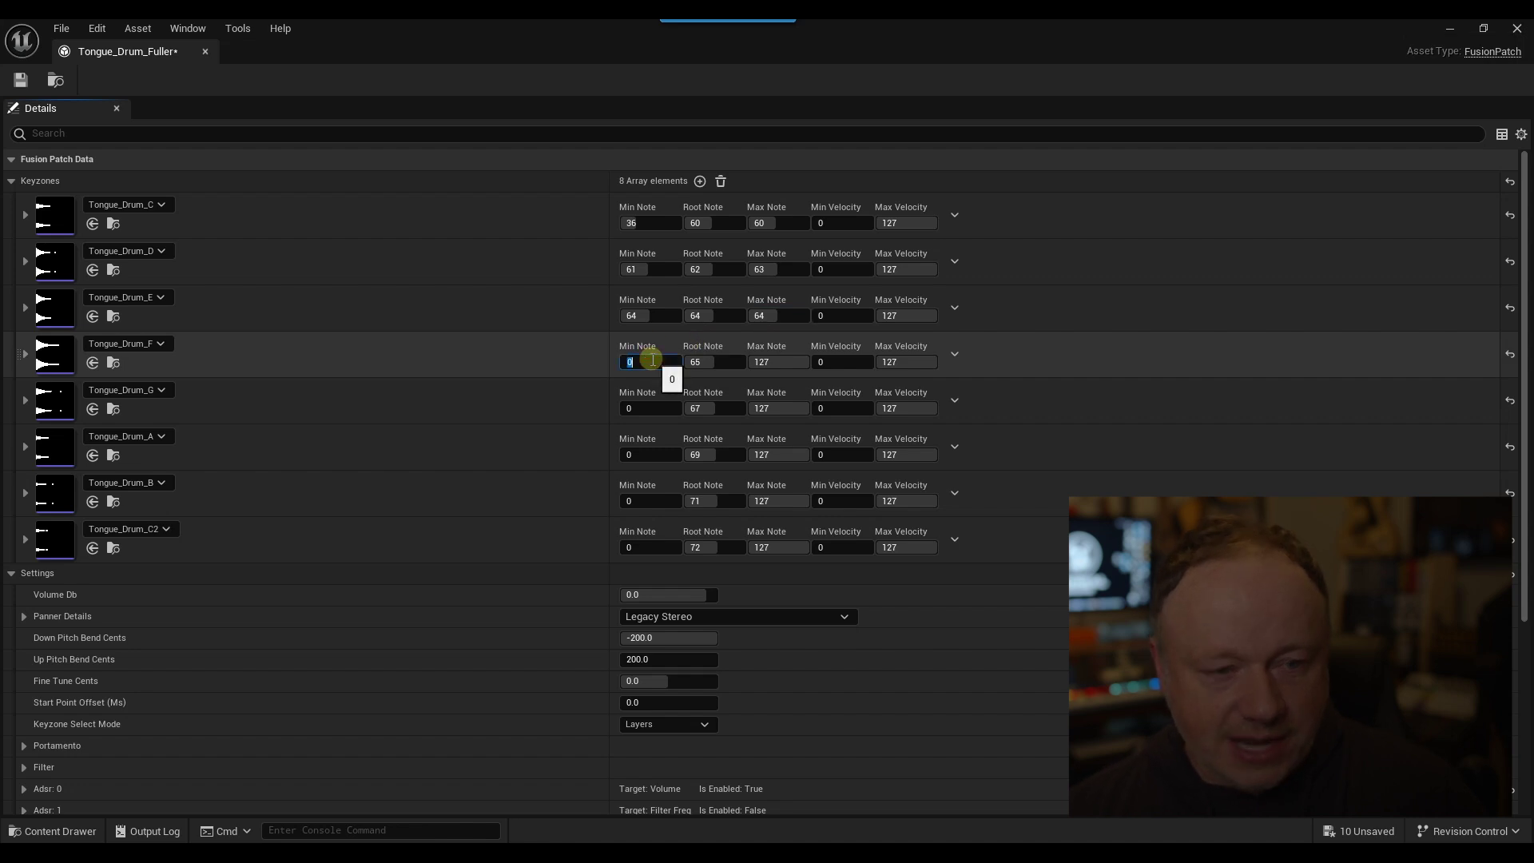
pyautogui.write('65')
pyautogui.press('Return')
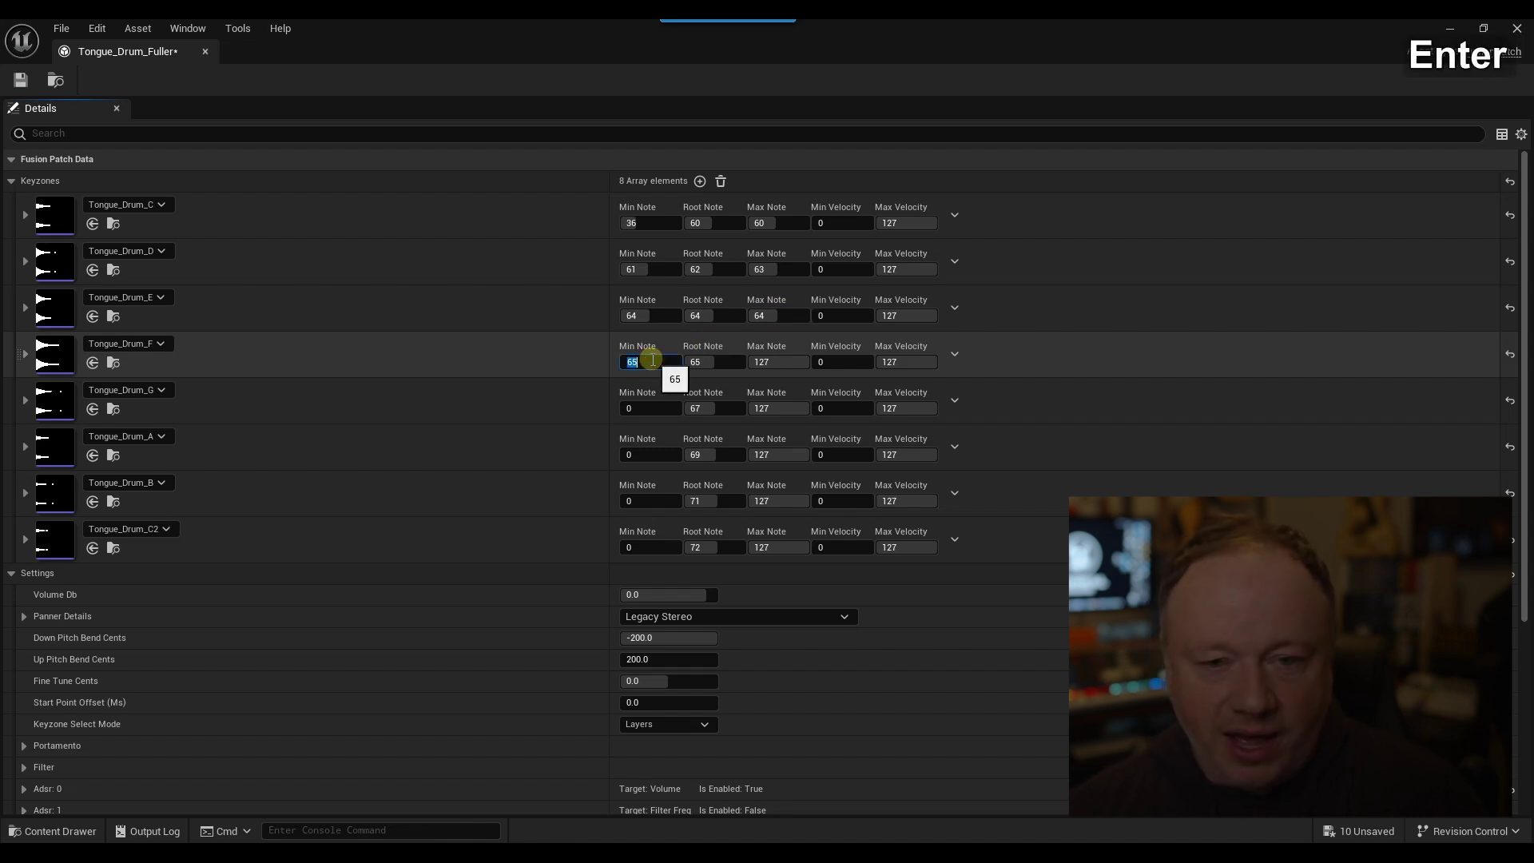
pyautogui.click(769, 362)
pyautogui.write('66')
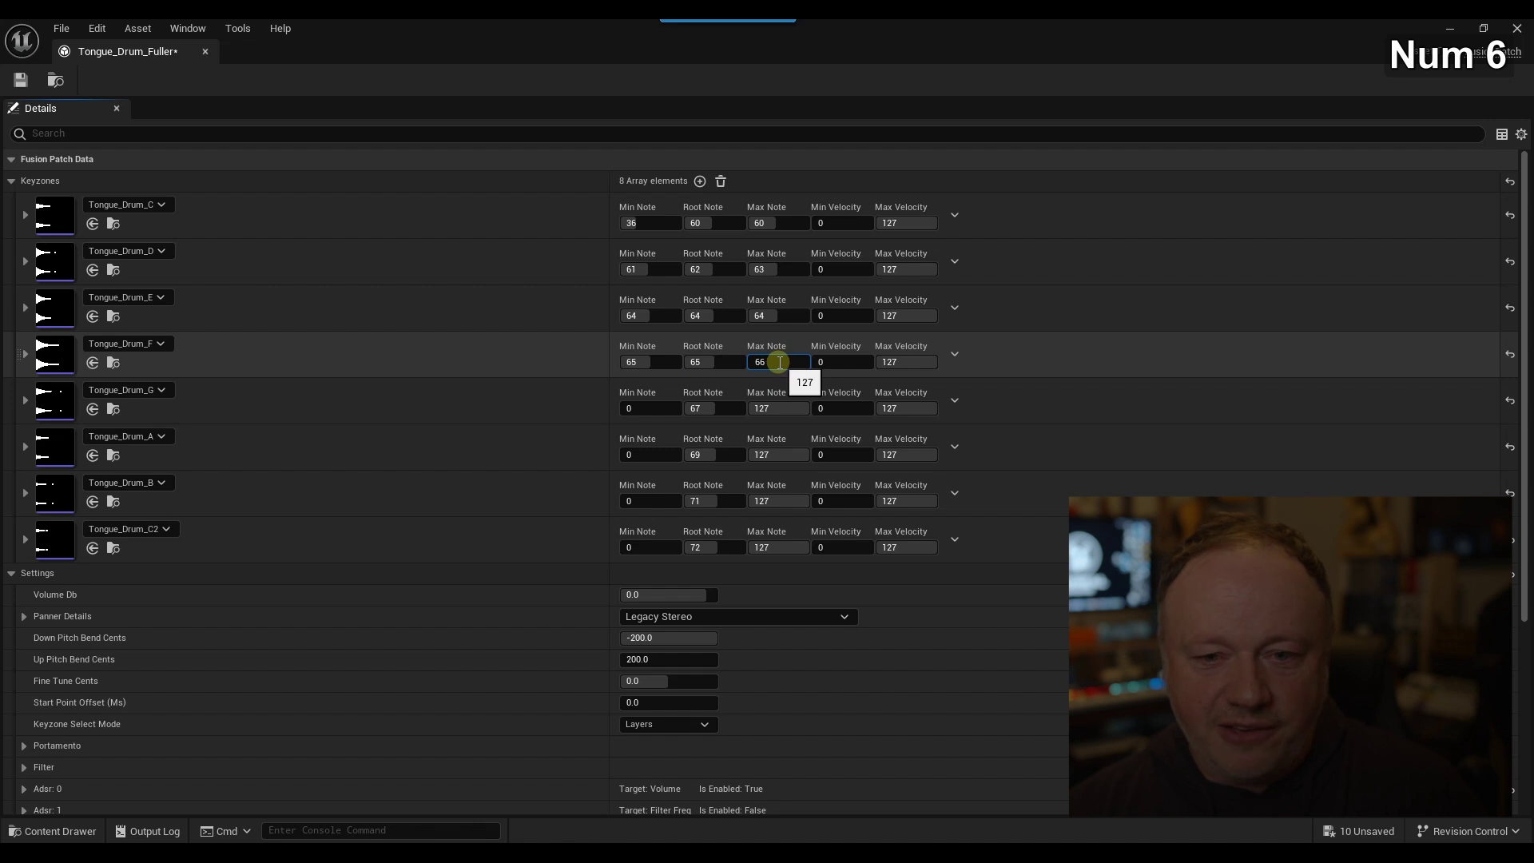
pyautogui.press('Return')
# Limit the Tongue_Drum_G keyzone to a Min Note of 67 and a Max Note of 68.
pyautogui.click(632, 408)
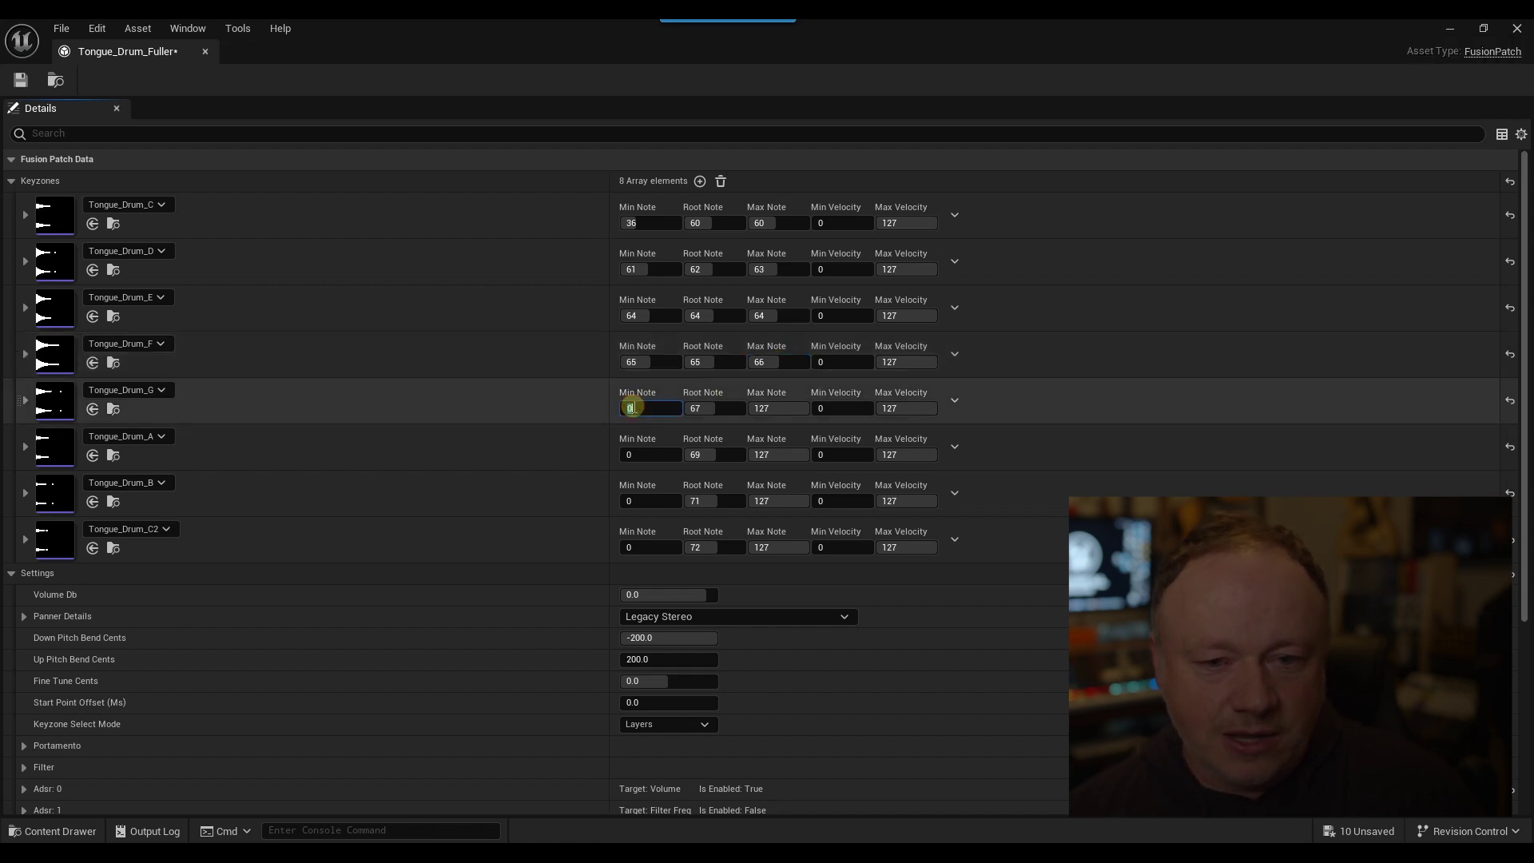
pyautogui.write('67')
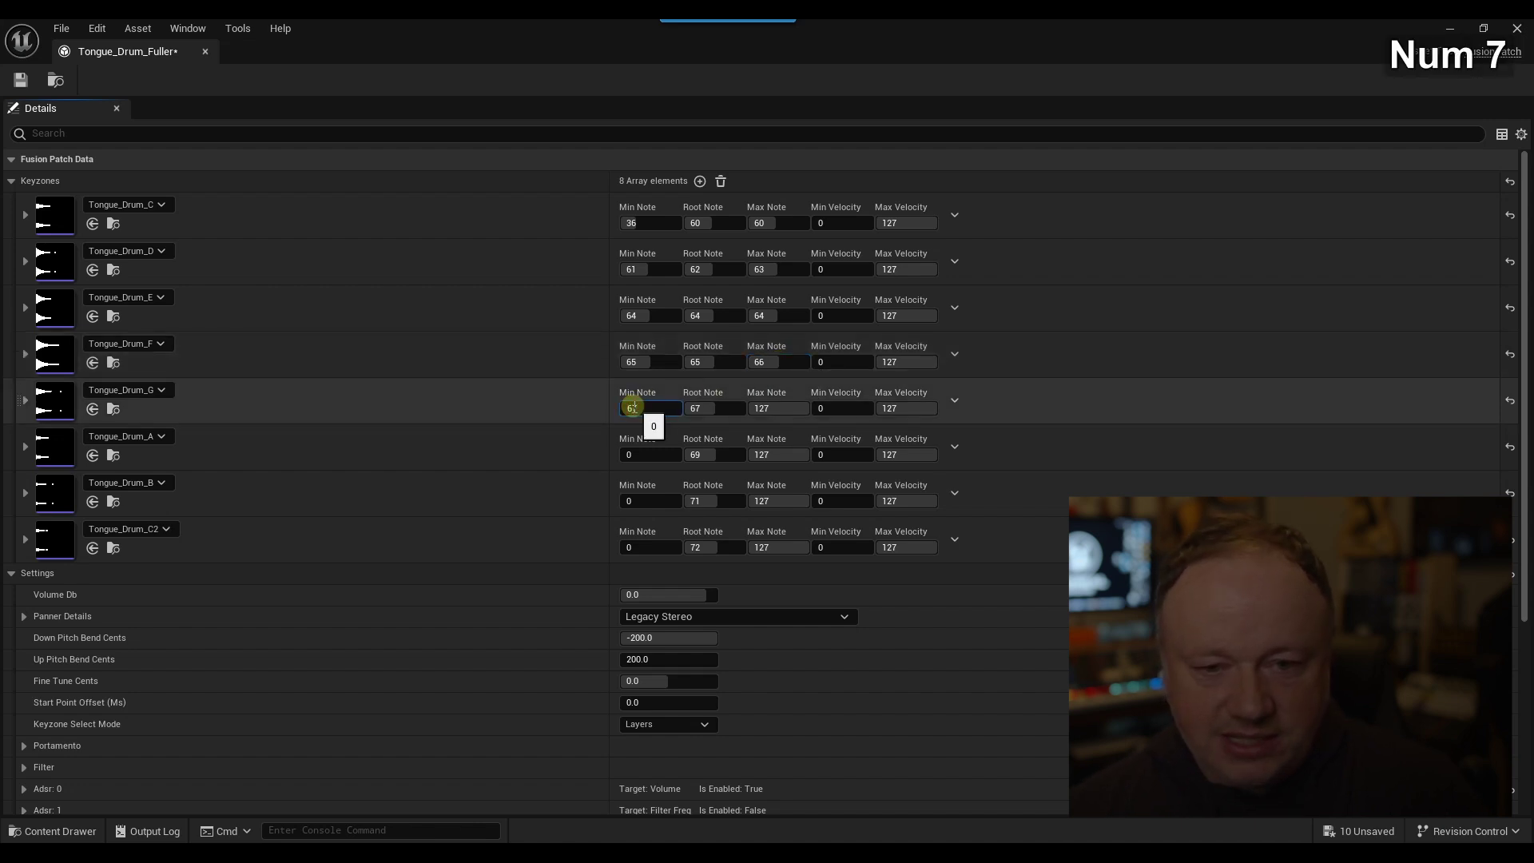
pyautogui.press('Return')
pyautogui.click(752, 408)
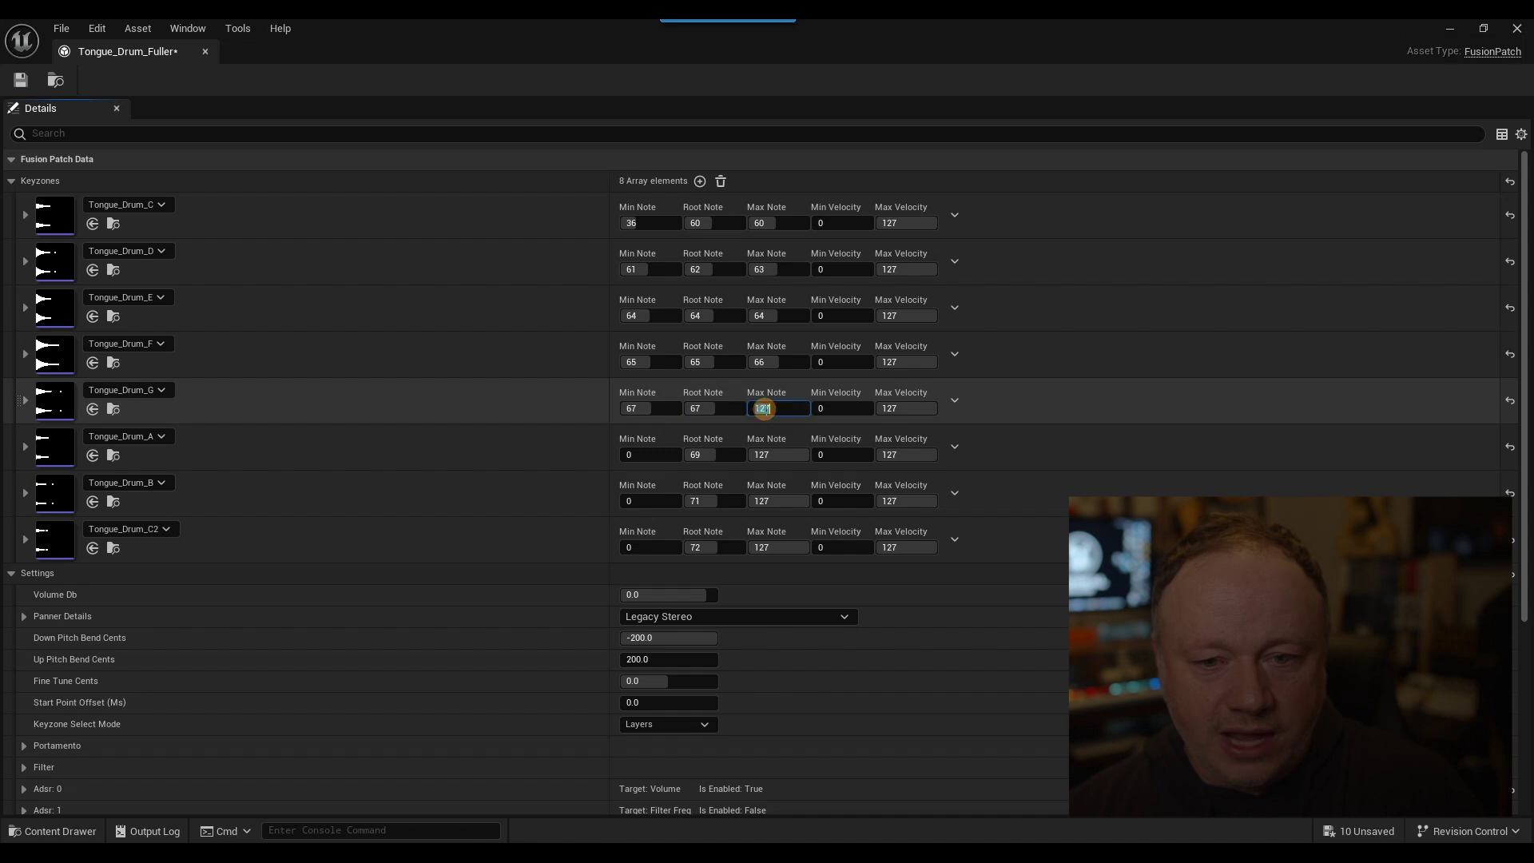
pyautogui.write('68')
pyautogui.press('Return')
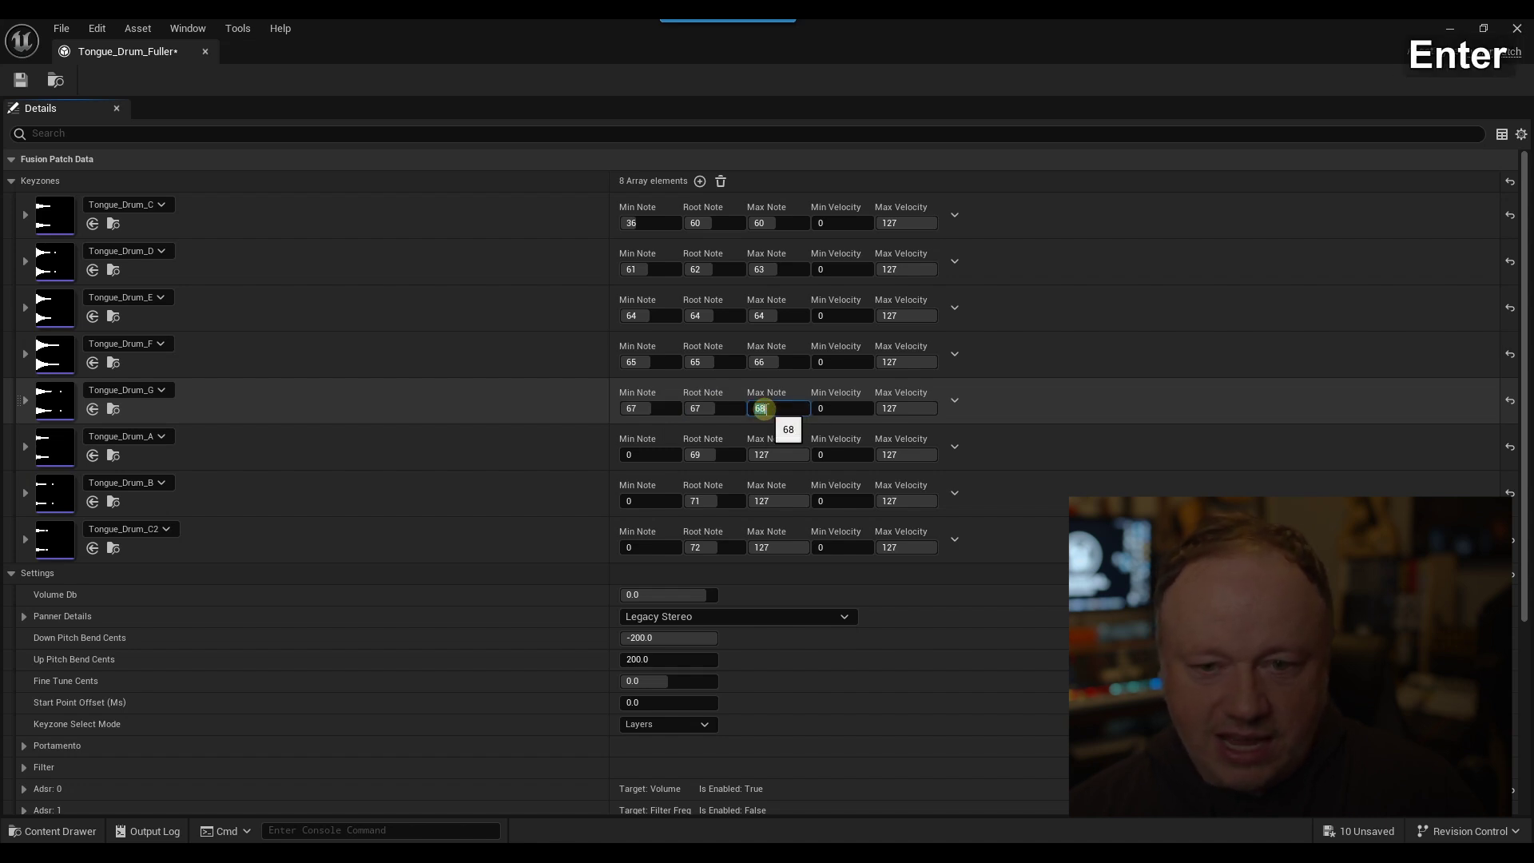
# Limit the Tongue_Drum_A keyzone to a Min Note of 69 and a Max Note of 70.
pyautogui.click(652, 454)
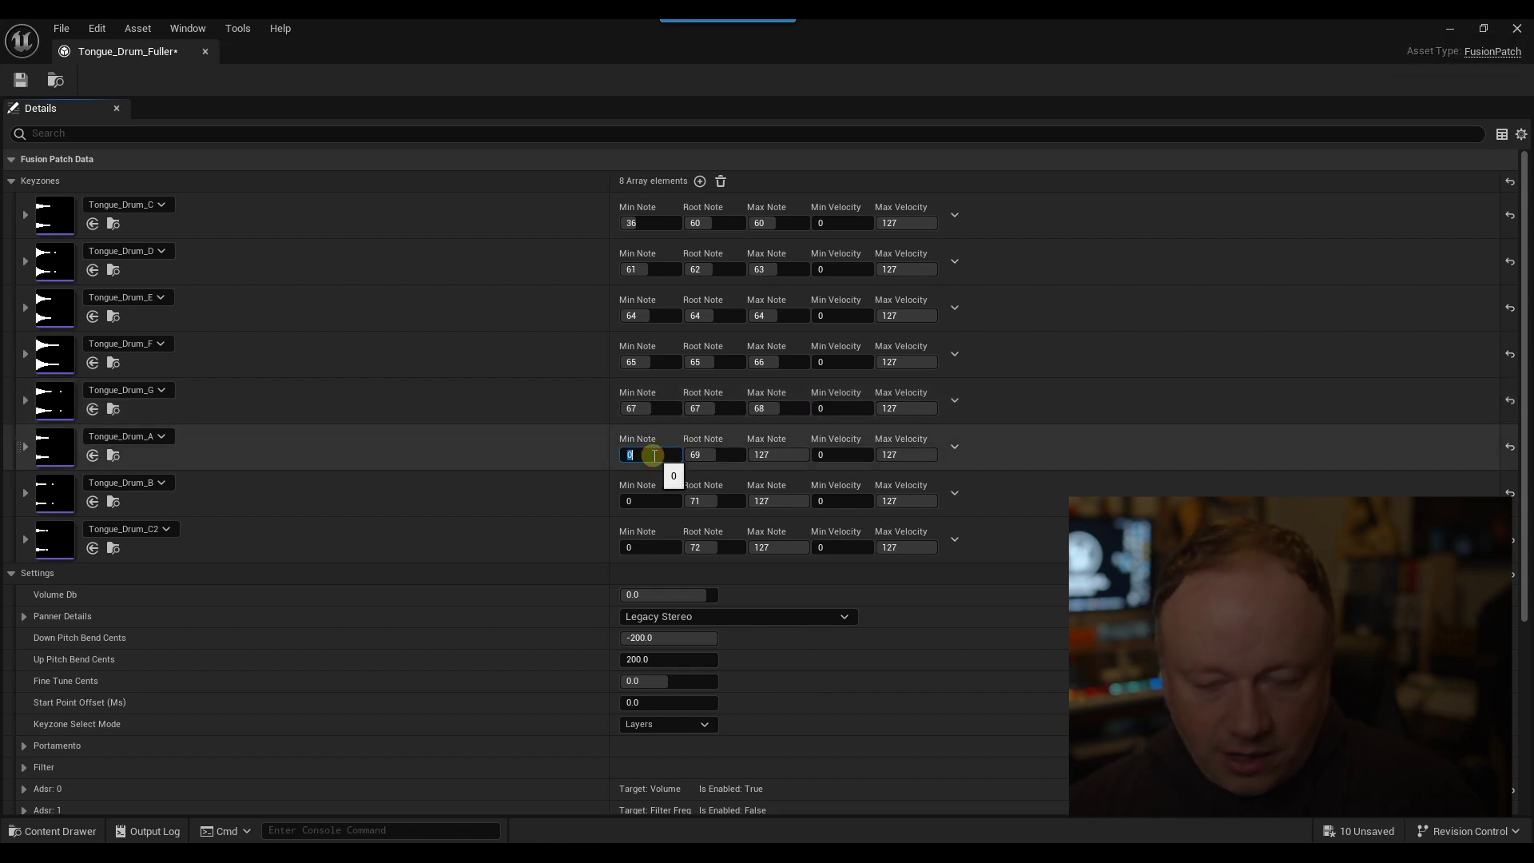
pyautogui.write('54')
pyautogui.press('Return')
pyautogui.write('69')
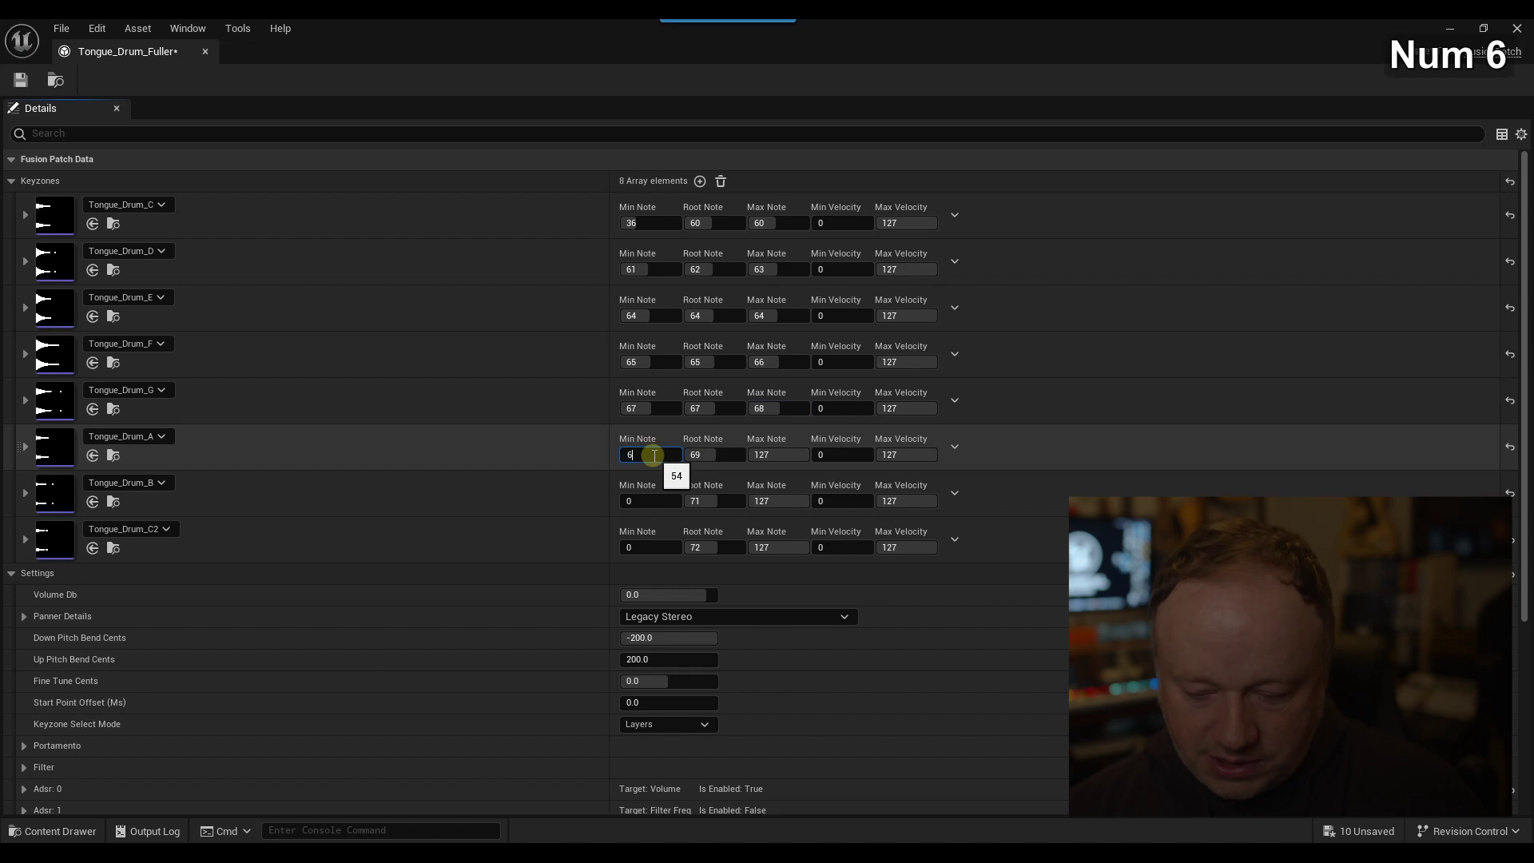
pyautogui.press('Return')
pyautogui.click(763, 454)
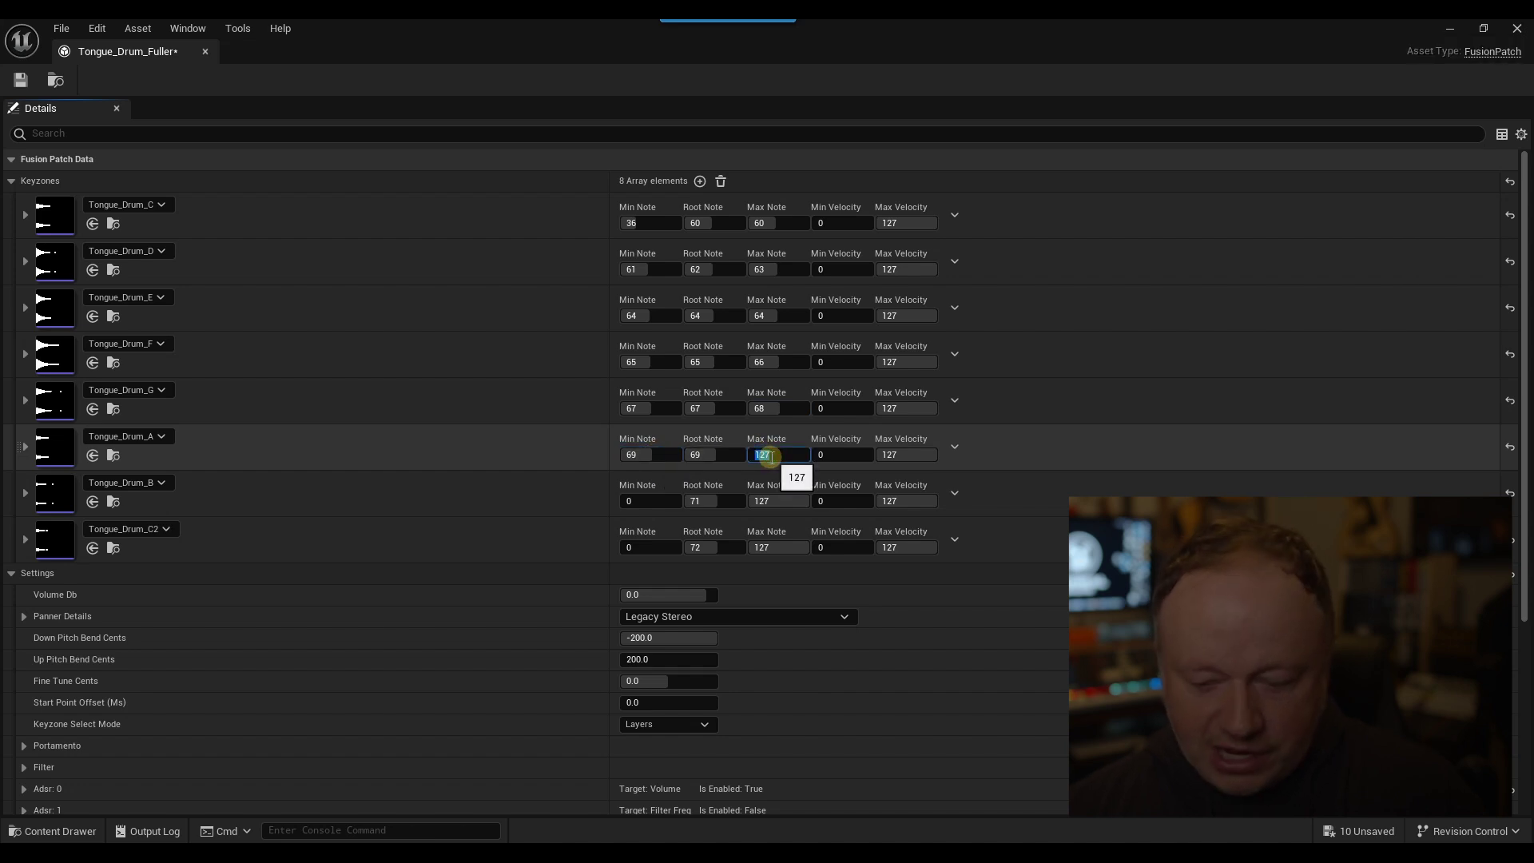
pyautogui.write('70')
pyautogui.press('Return')
# Set both the Min Note and the Max Note of the Tongue_Drum_B keyzone to 71.
pyautogui.click(657, 497)
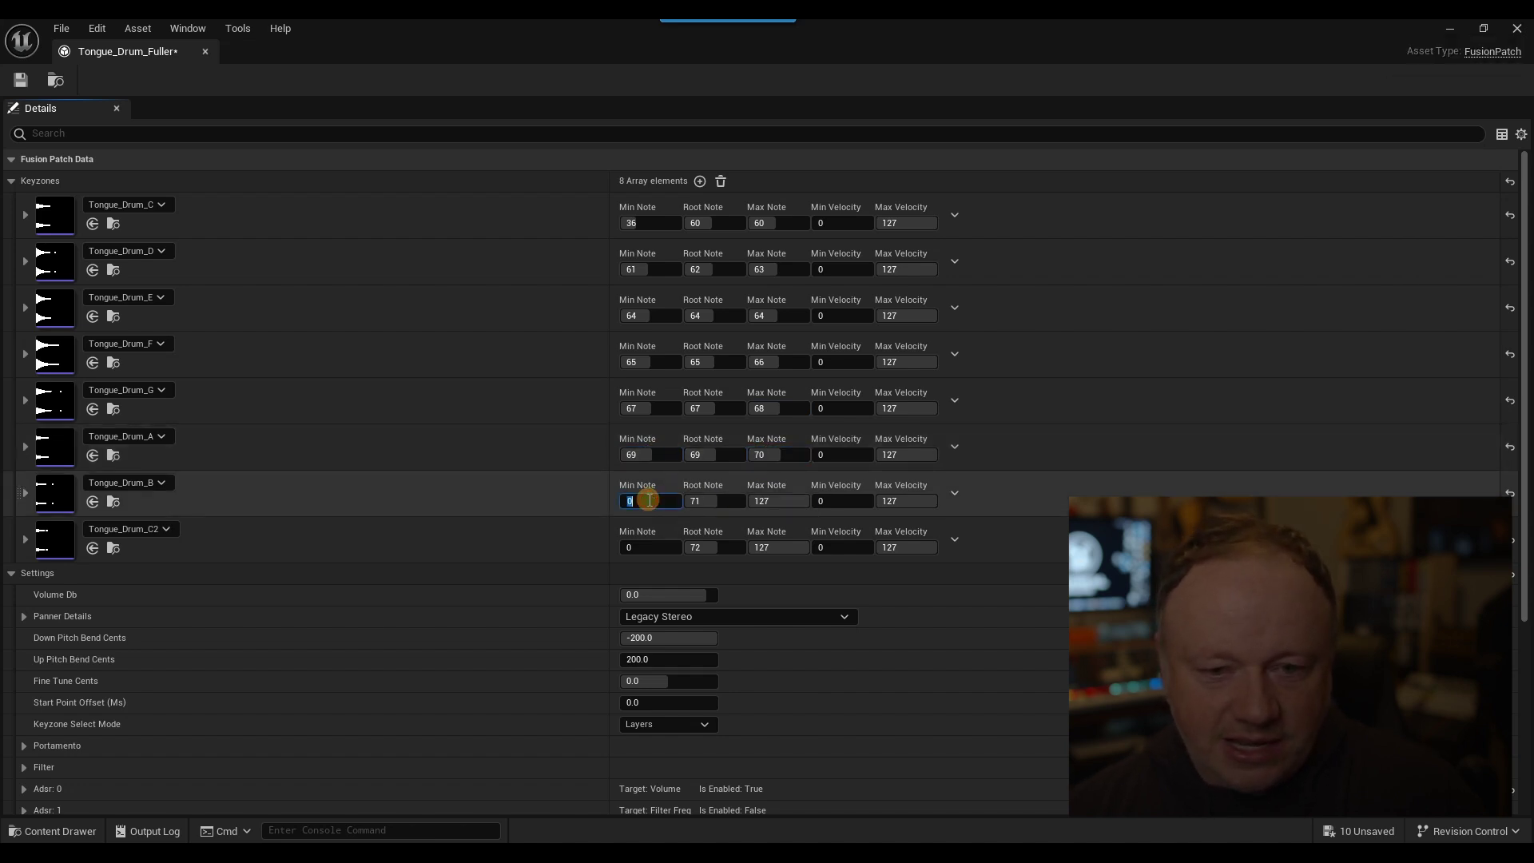
pyautogui.write('71')
pyautogui.press('Return')
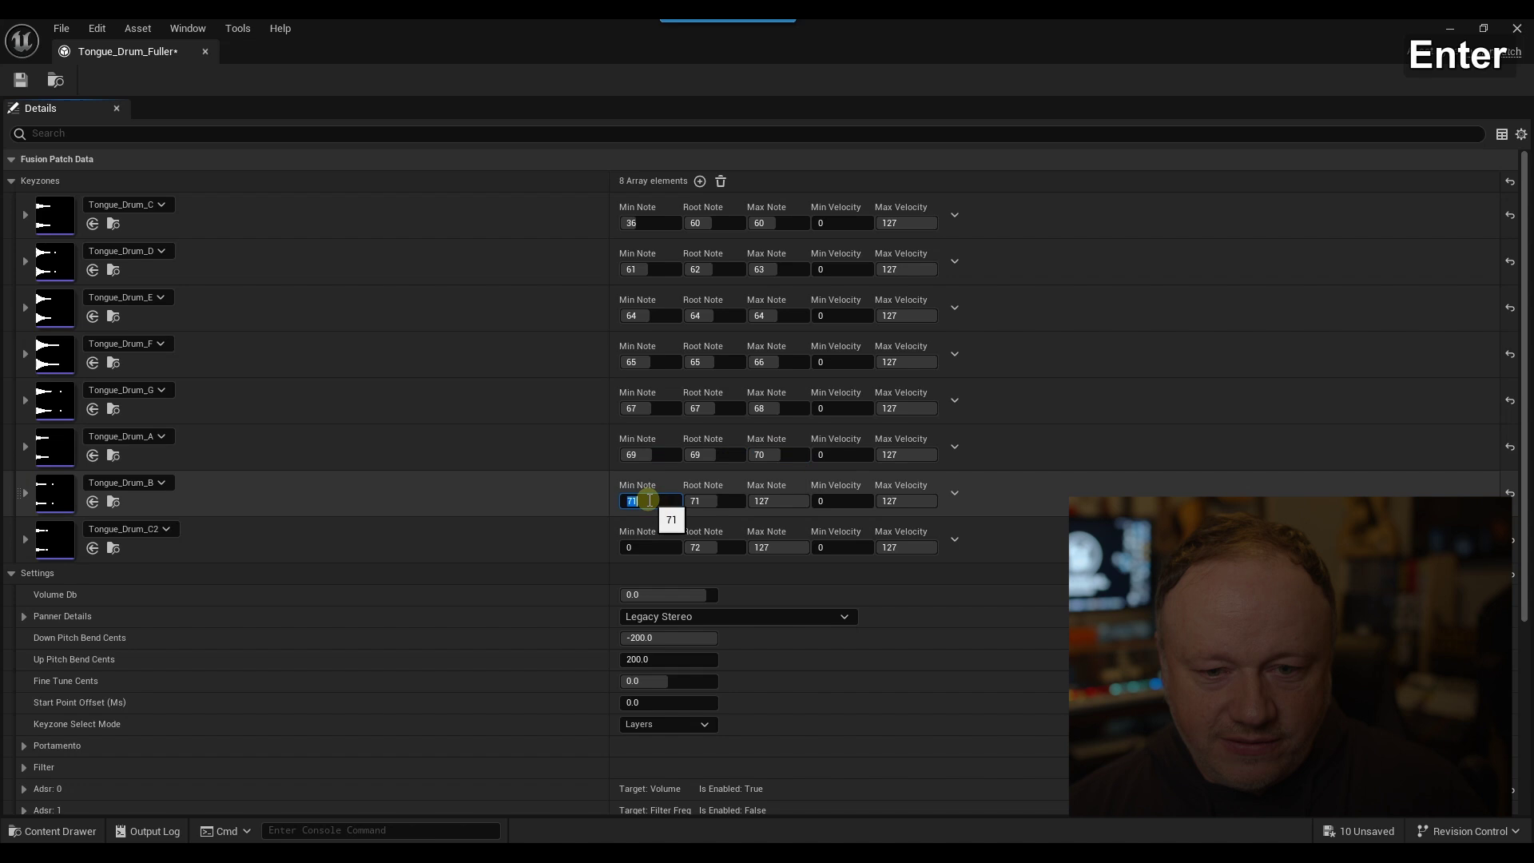
pyautogui.click(762, 501)
pyautogui.write('71')
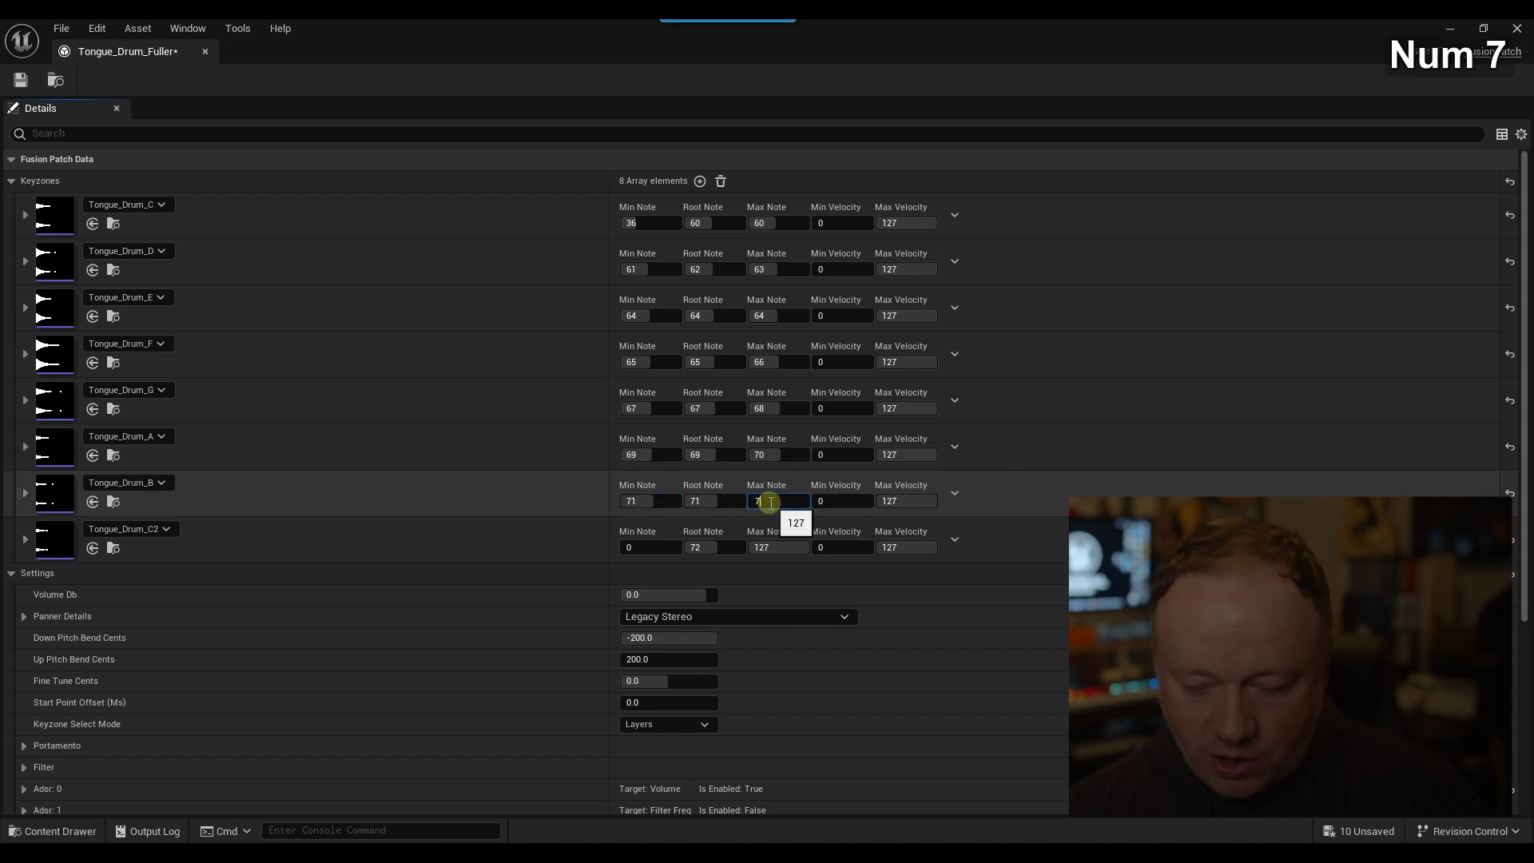
pyautogui.press('Return')
# Limit the Tongue_Drum_C2 keyzone to a Min Note of 72 and a Max Note of 96.
pyautogui.click(639, 550)
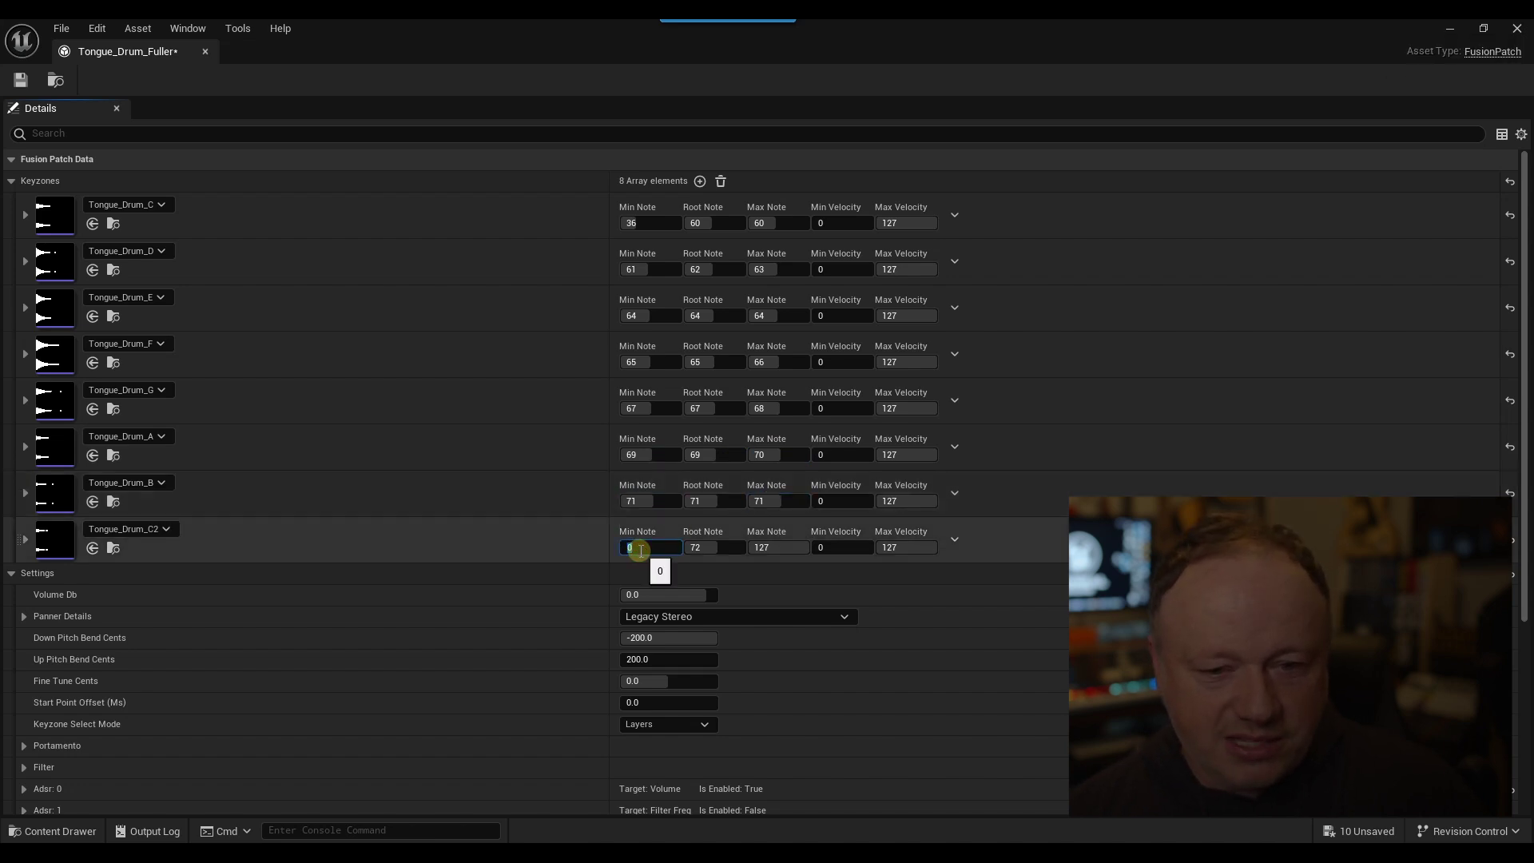
pyautogui.write('72')
pyautogui.press('Return')
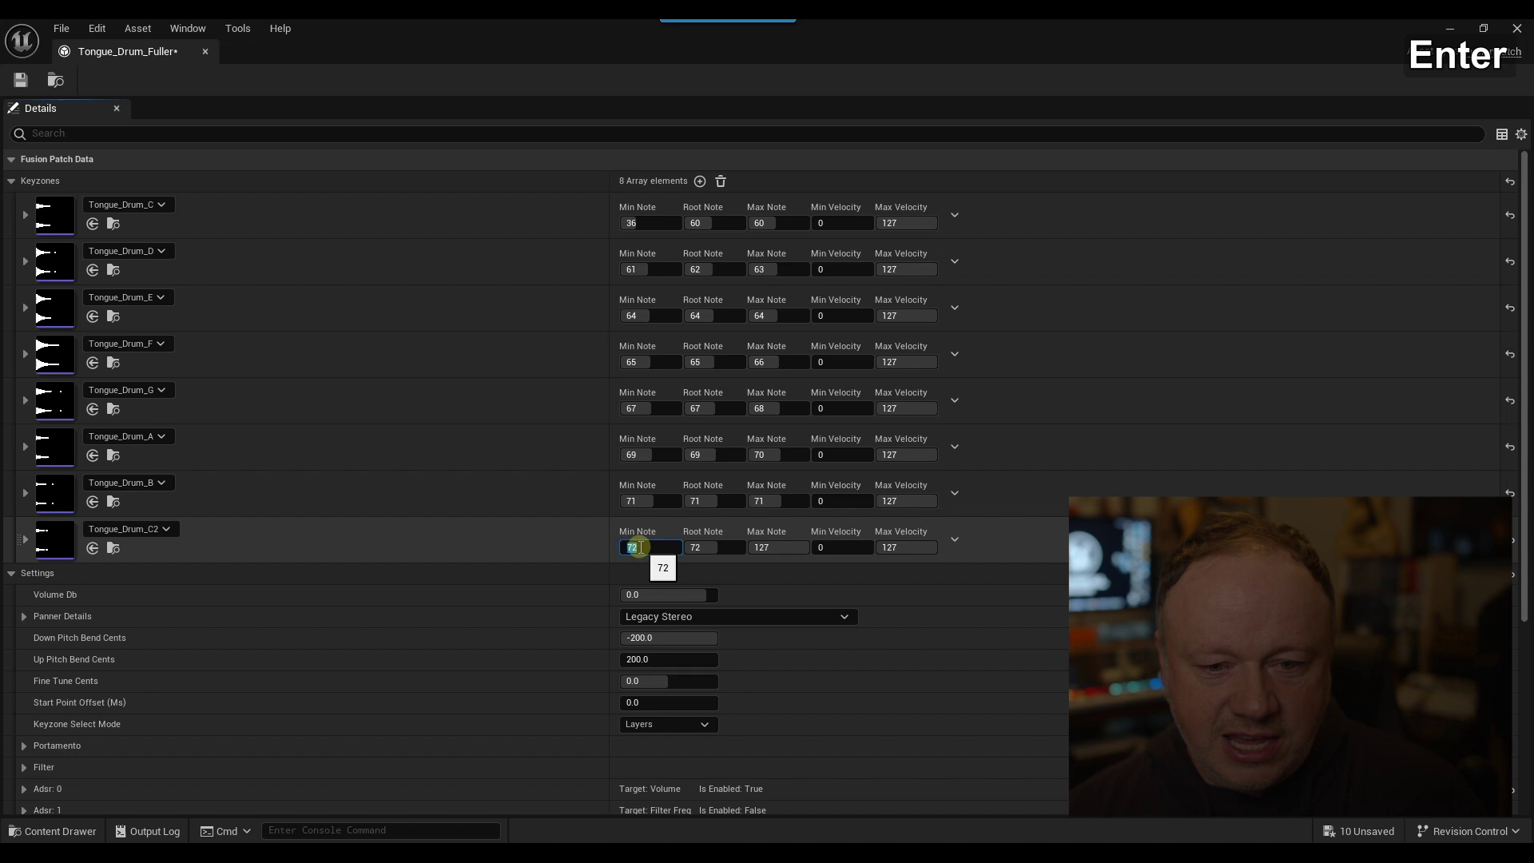
pyautogui.click(764, 550)
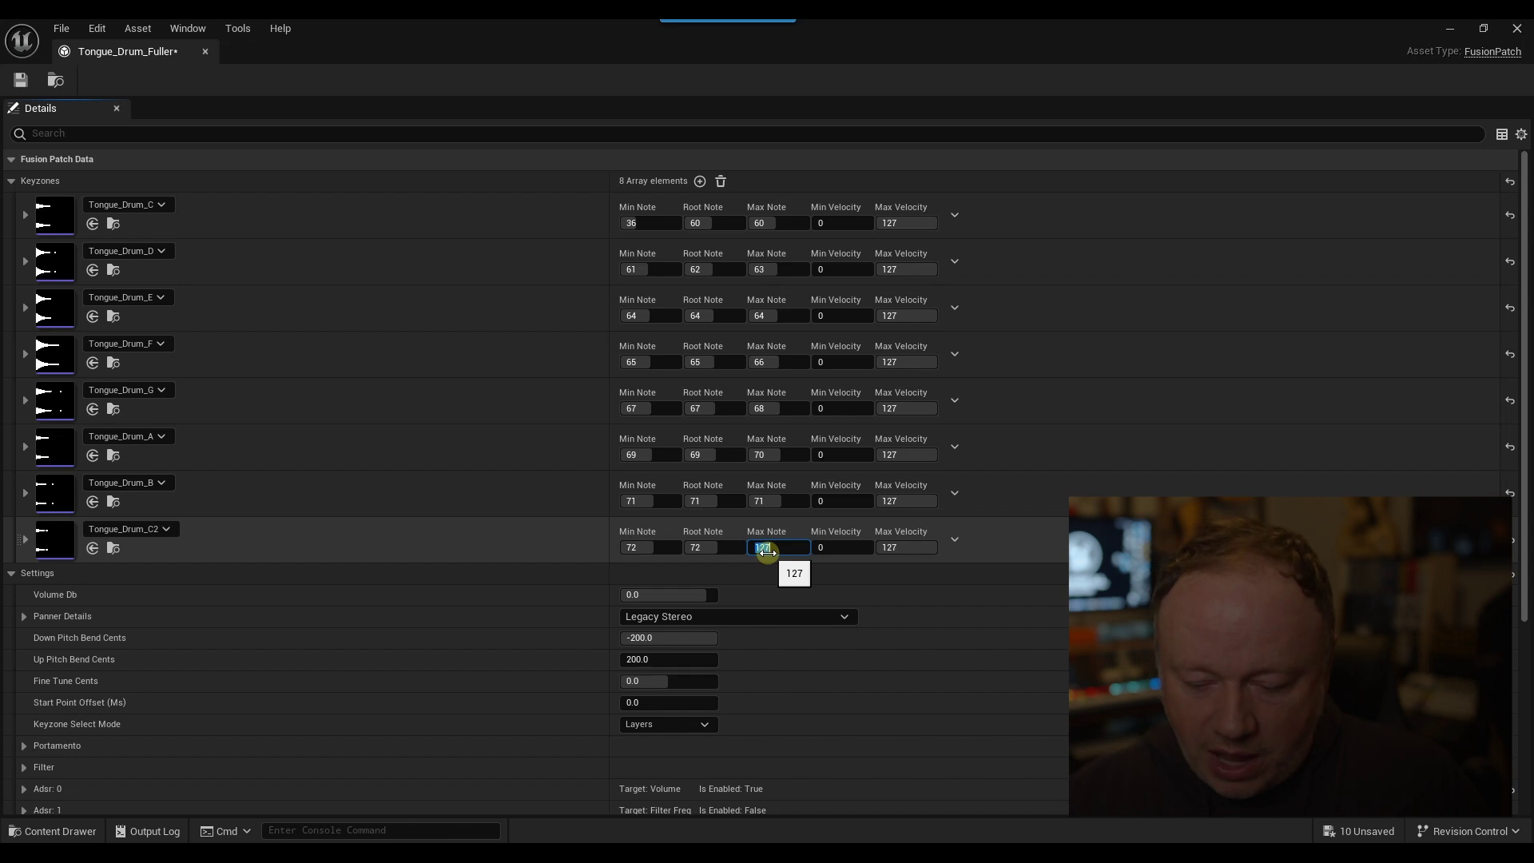
pyautogui.write('84')
pyautogui.press('Return')
pyautogui.click(777, 548)
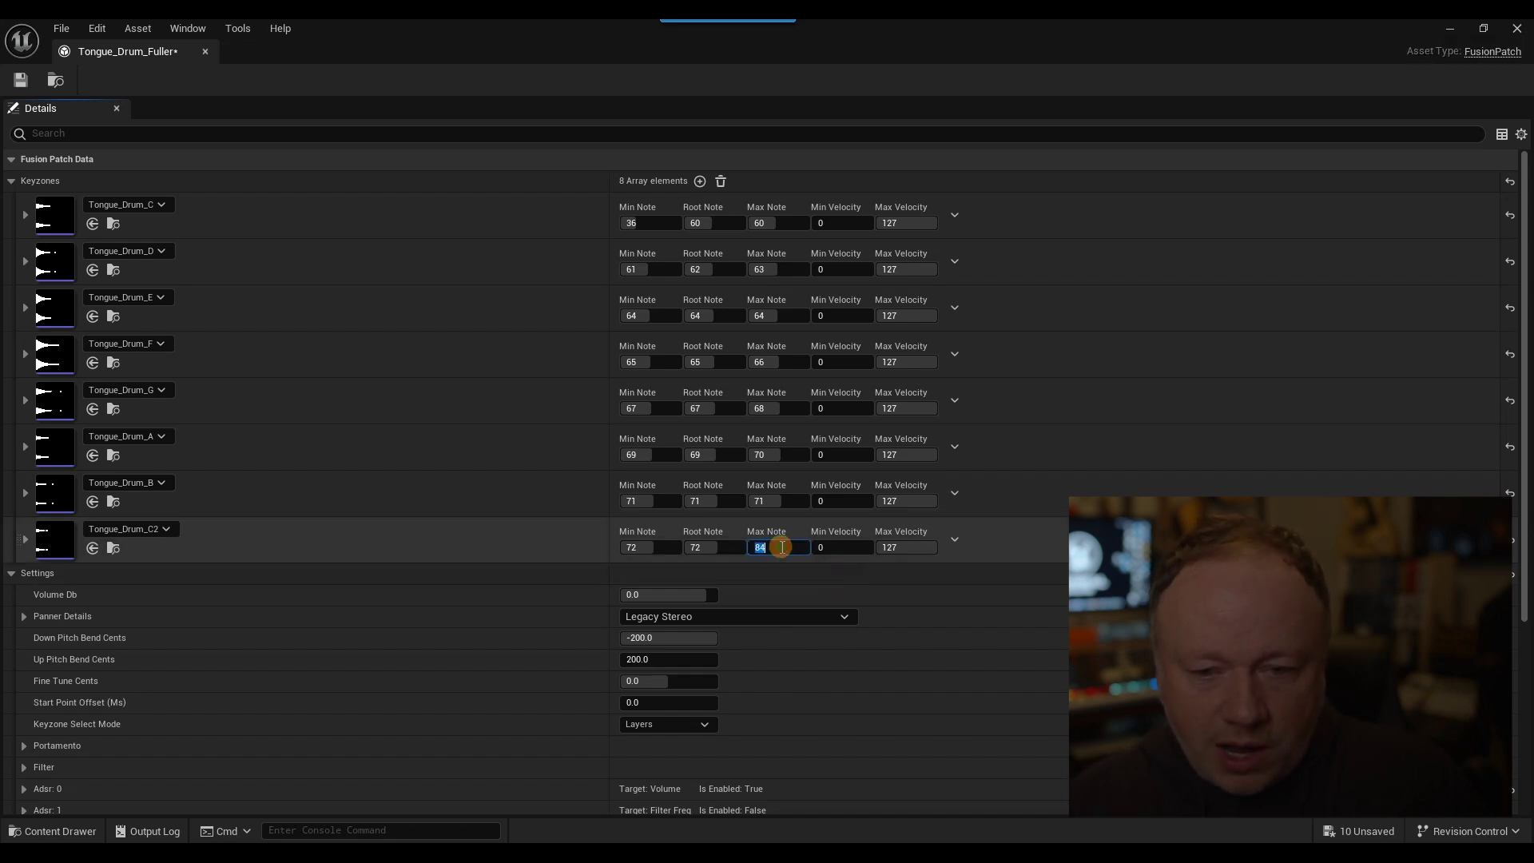
pyautogui.write('96')
pyautogui.press('Return')
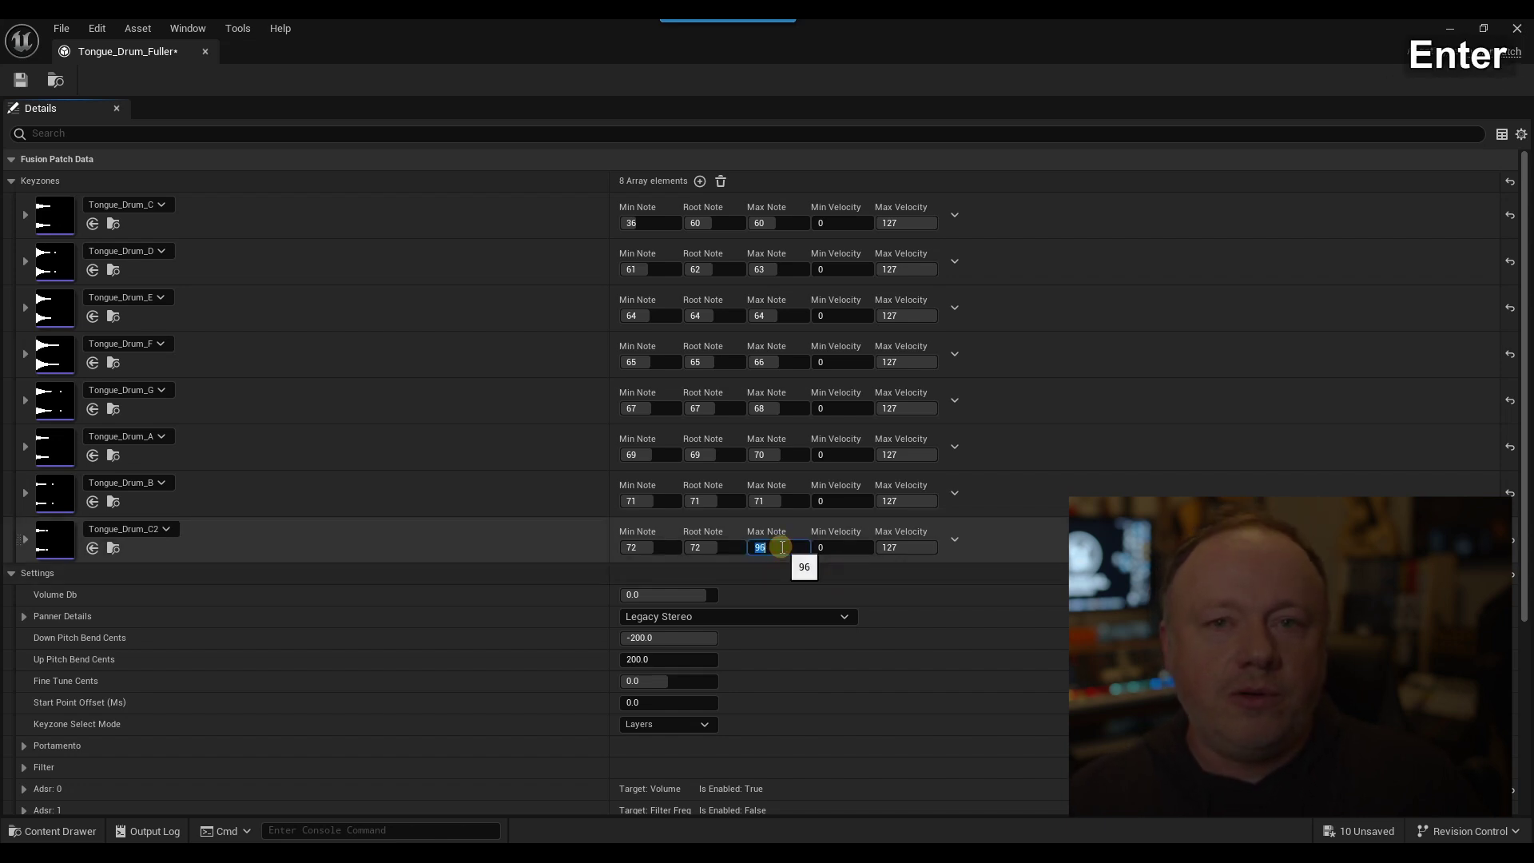
pyautogui.click(799, 575)
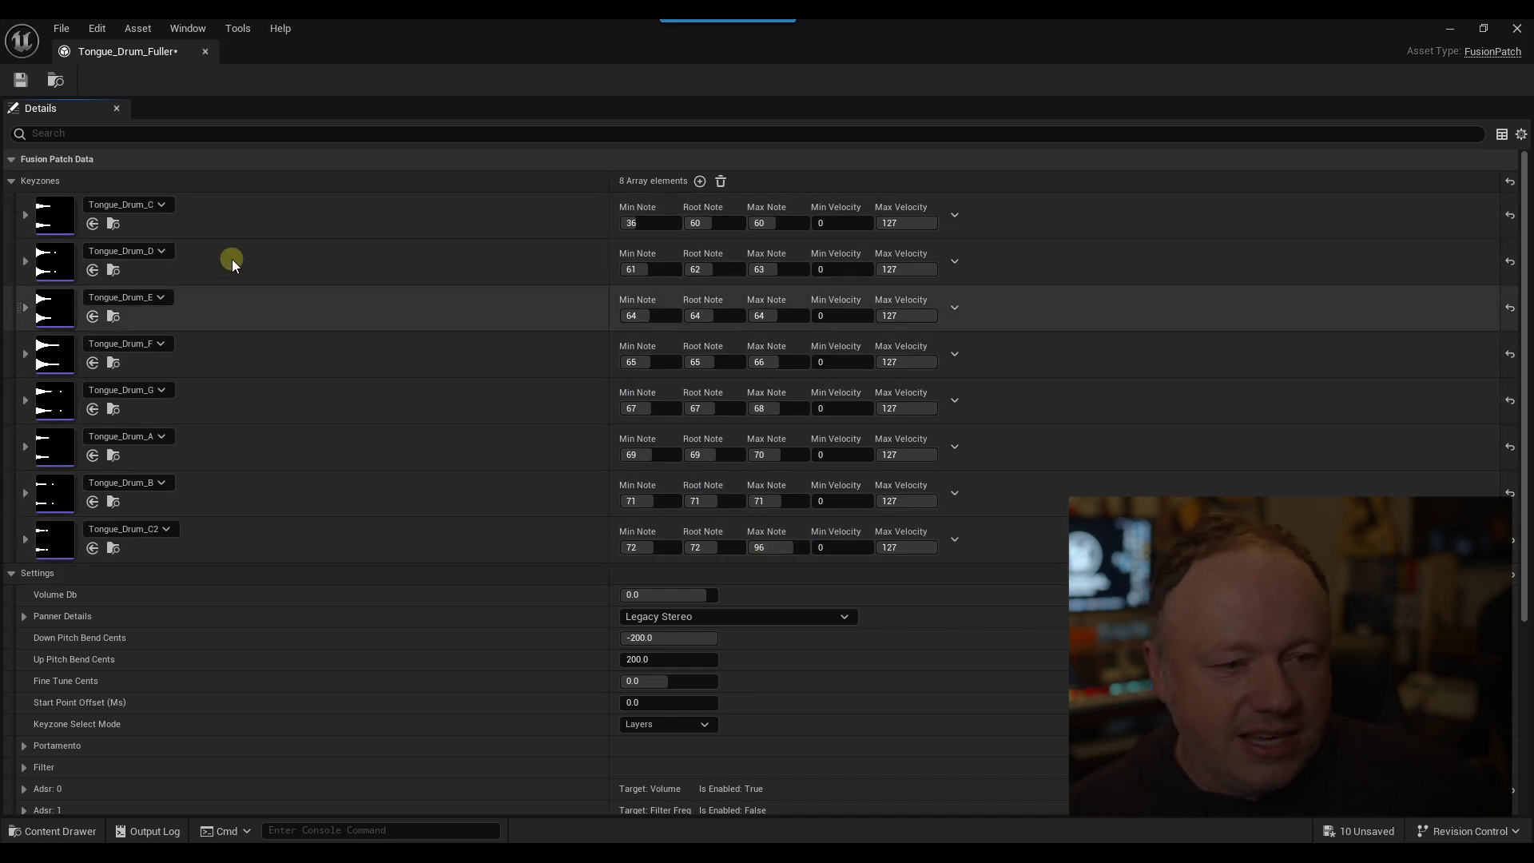
# Save and close the Tongue_Drum_Fuller patch, and return to the MS_HarmonixPart01 MetaSound.
pyautogui.click(22, 81)
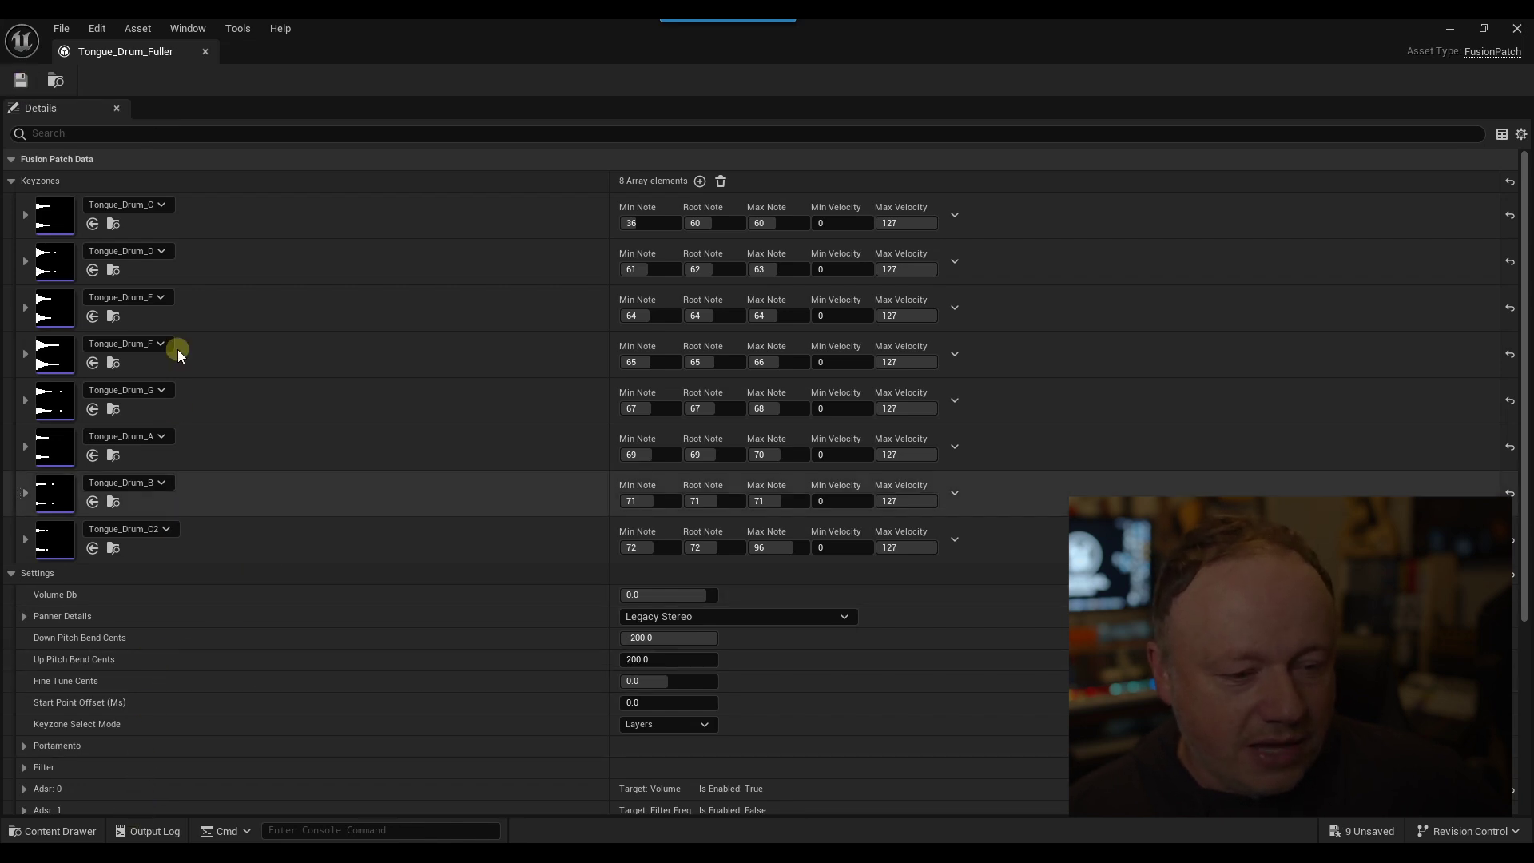
pyautogui.click(205, 52)
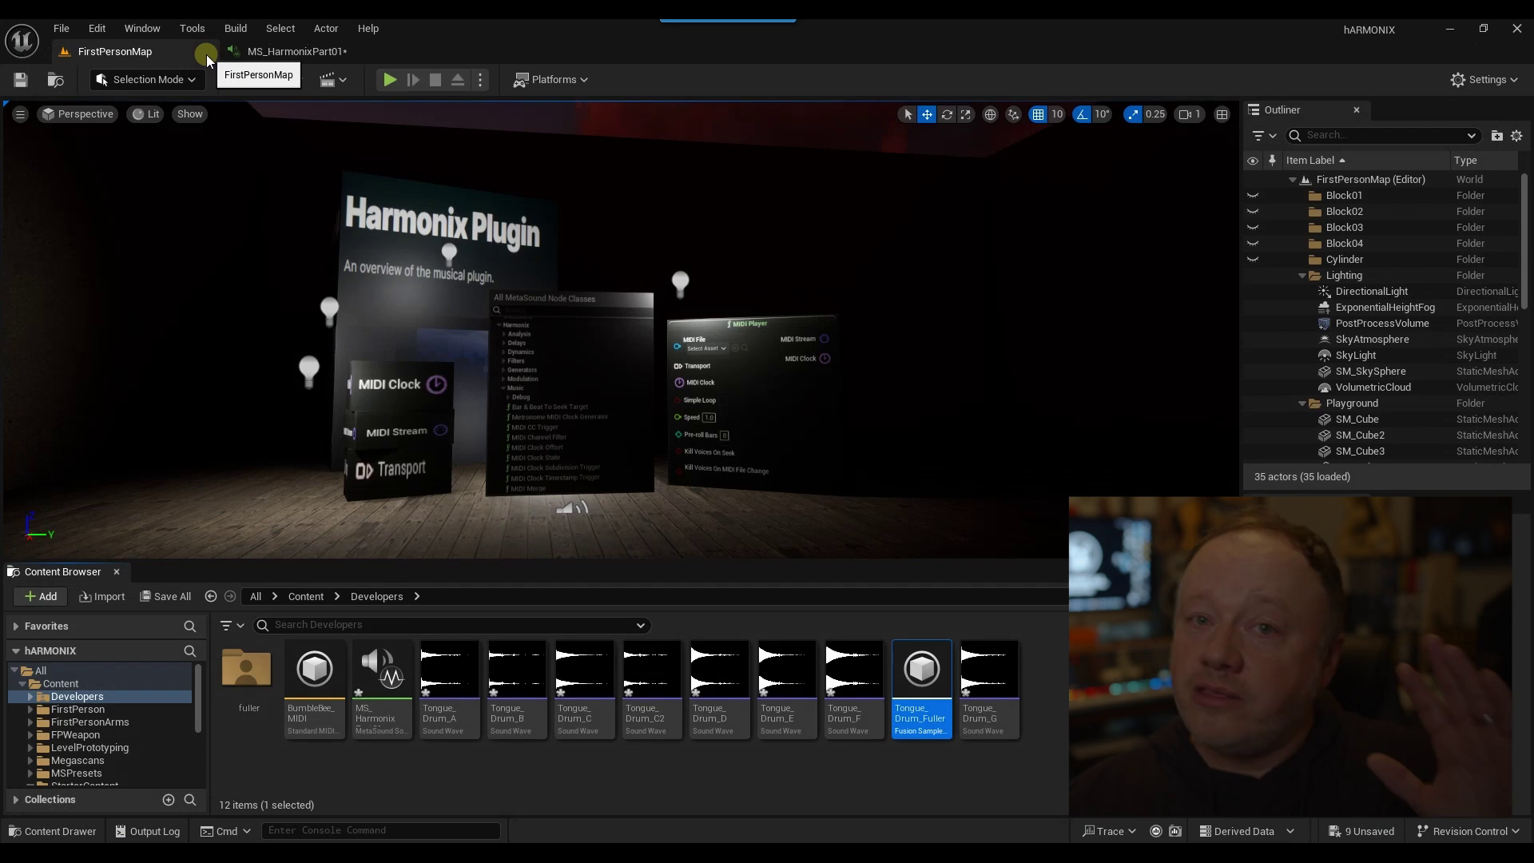
pyautogui.click(285, 52)
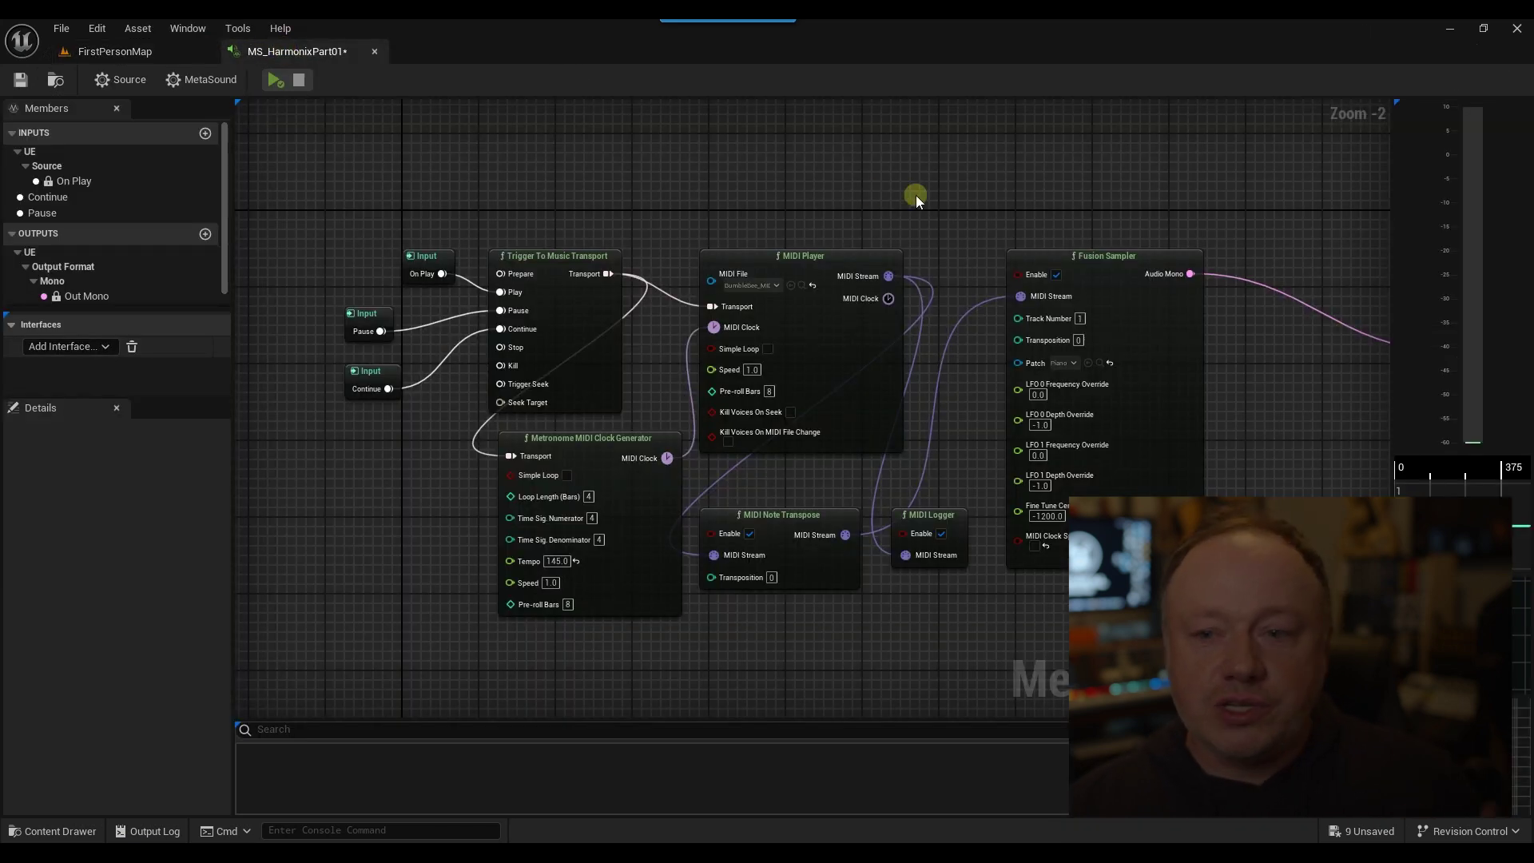
# Assign the Tongue_Drum_Fuller patch to the Fusion Sampler node in place of Piano.
pyautogui.moveTo(969, 192); pyautogui.dragTo(871, 182, button='right')
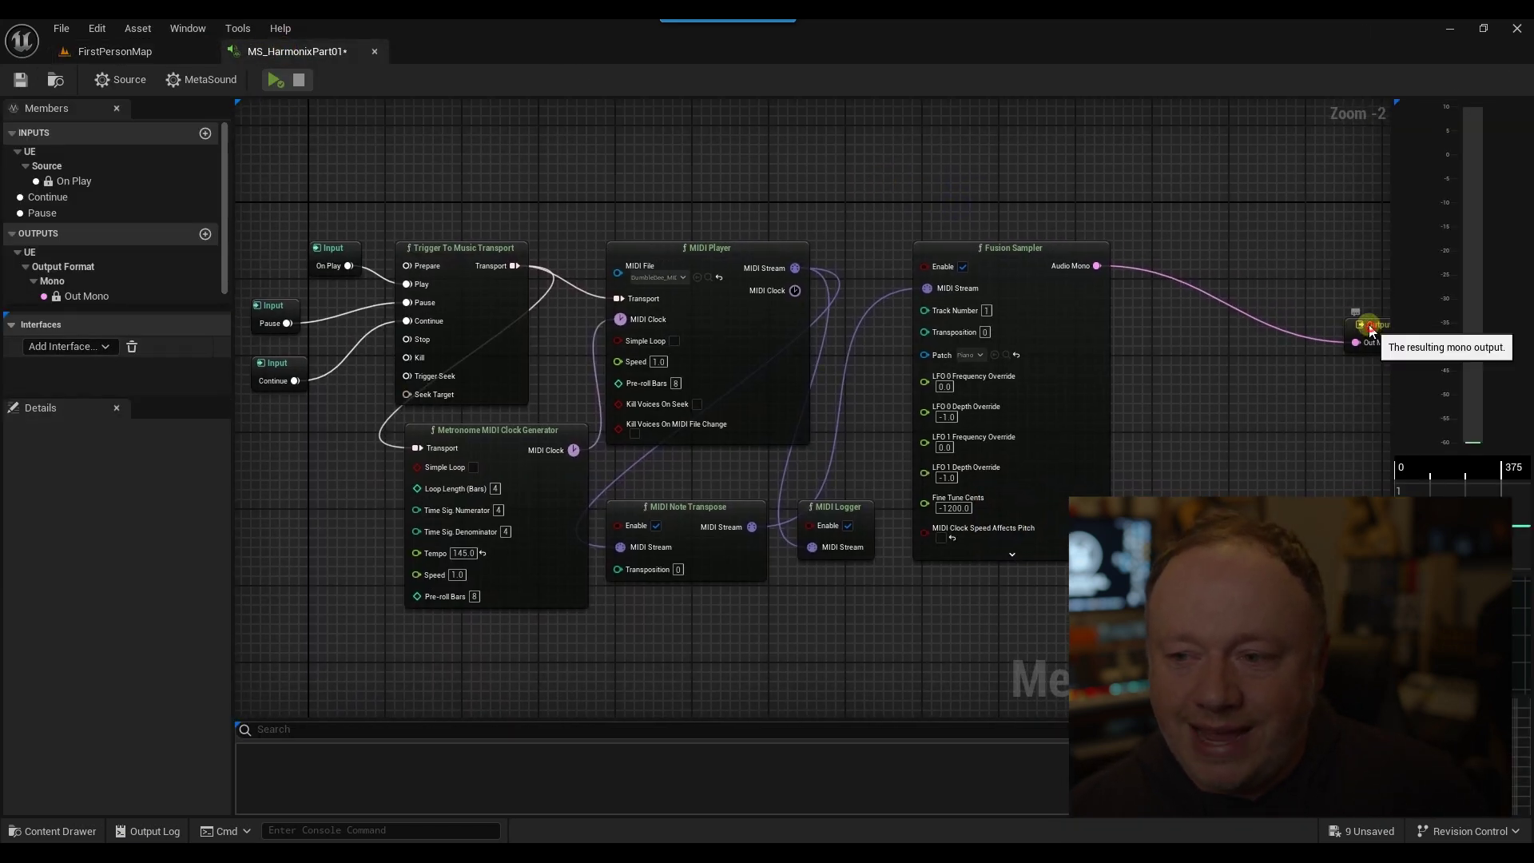
pyautogui.click(1311, 295)
pyautogui.click(997, 252)
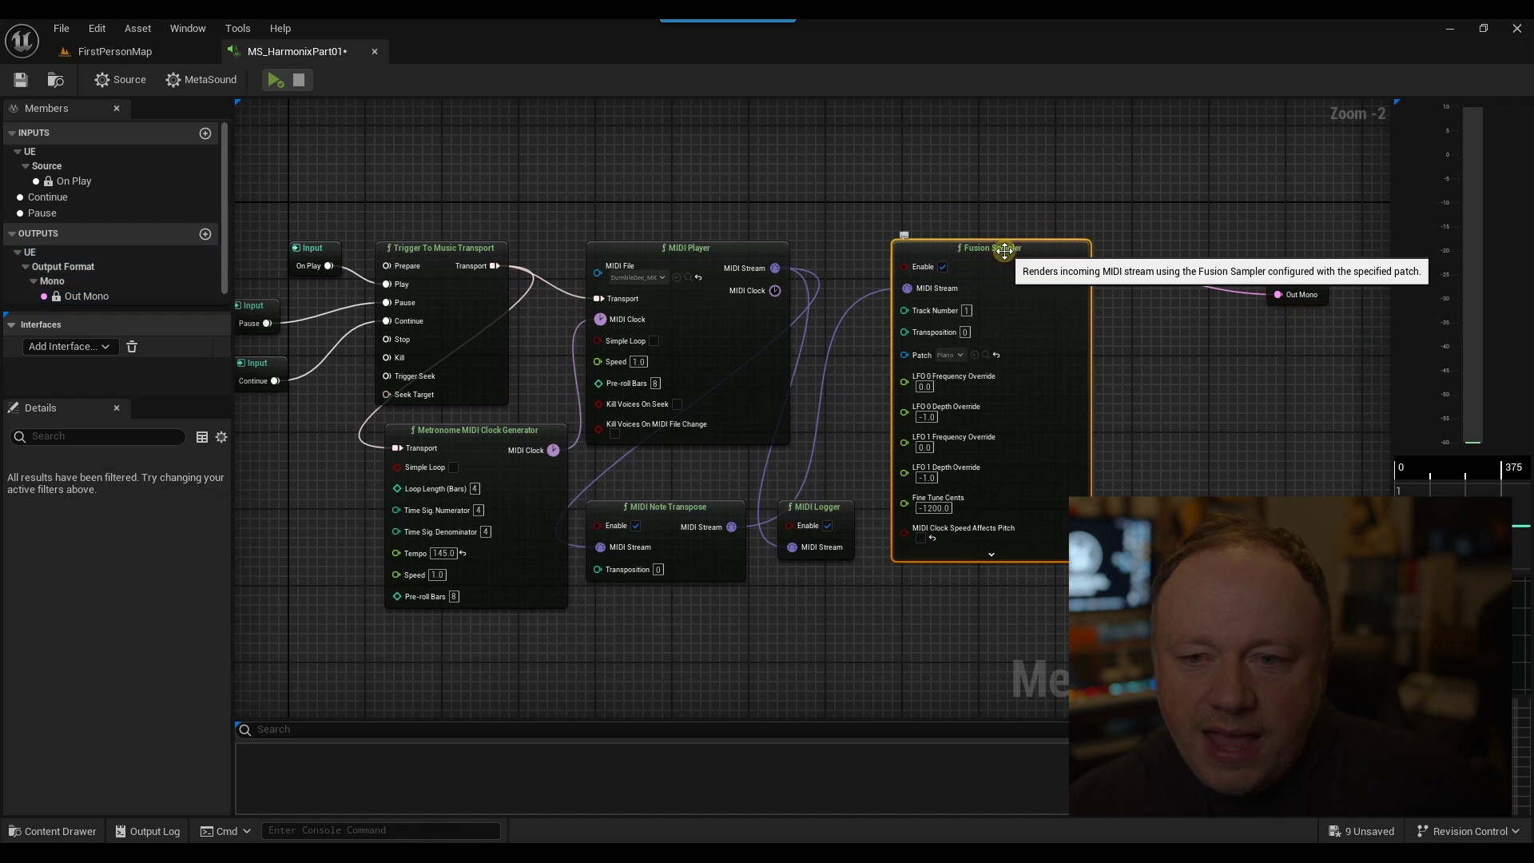
pyautogui.click(951, 356)
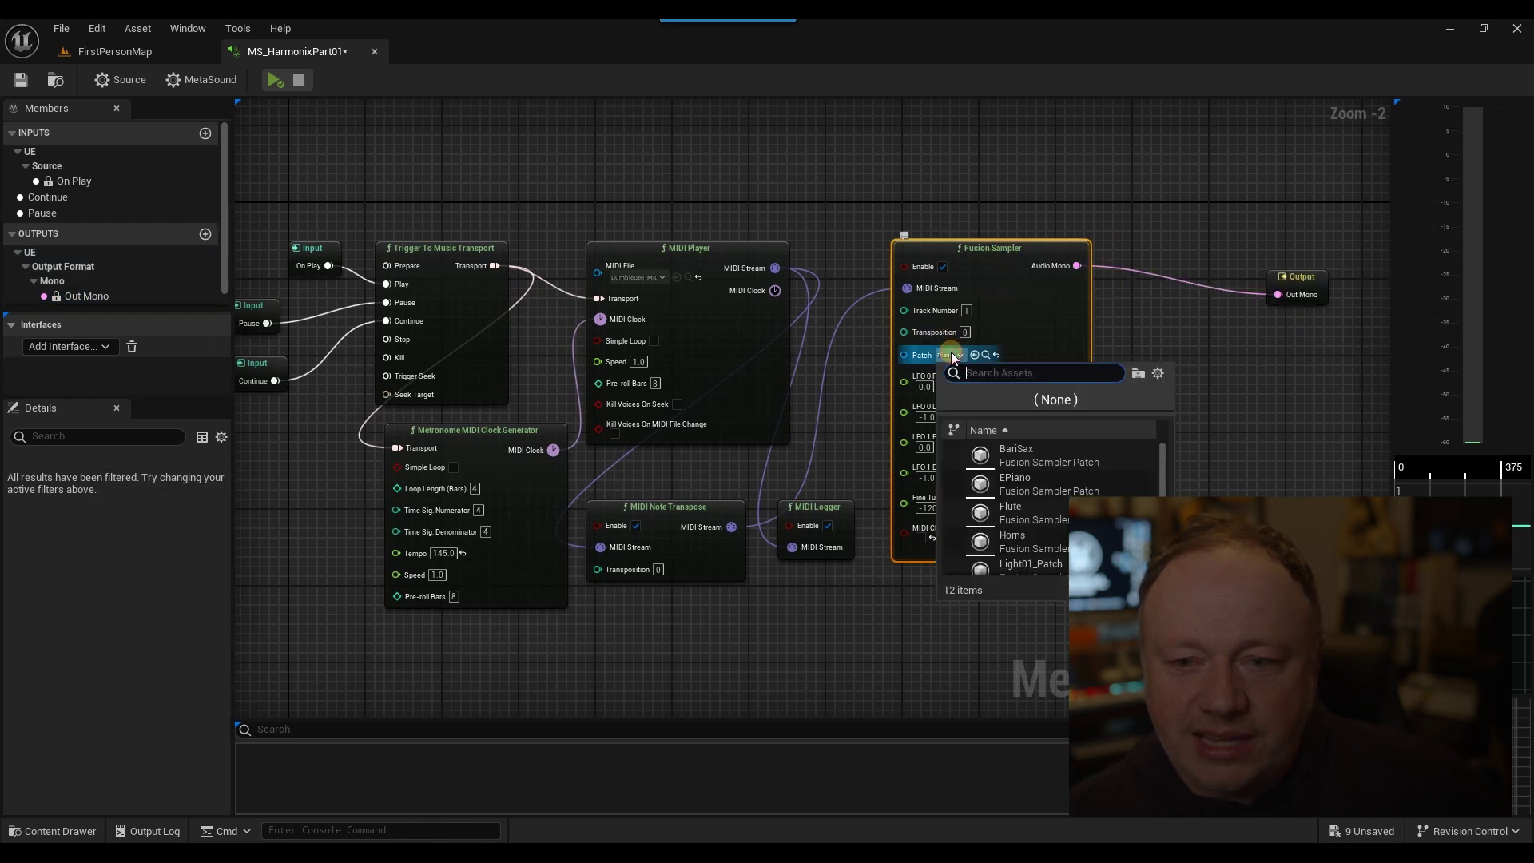
pyautogui.scroll(-3, 1084, 495)
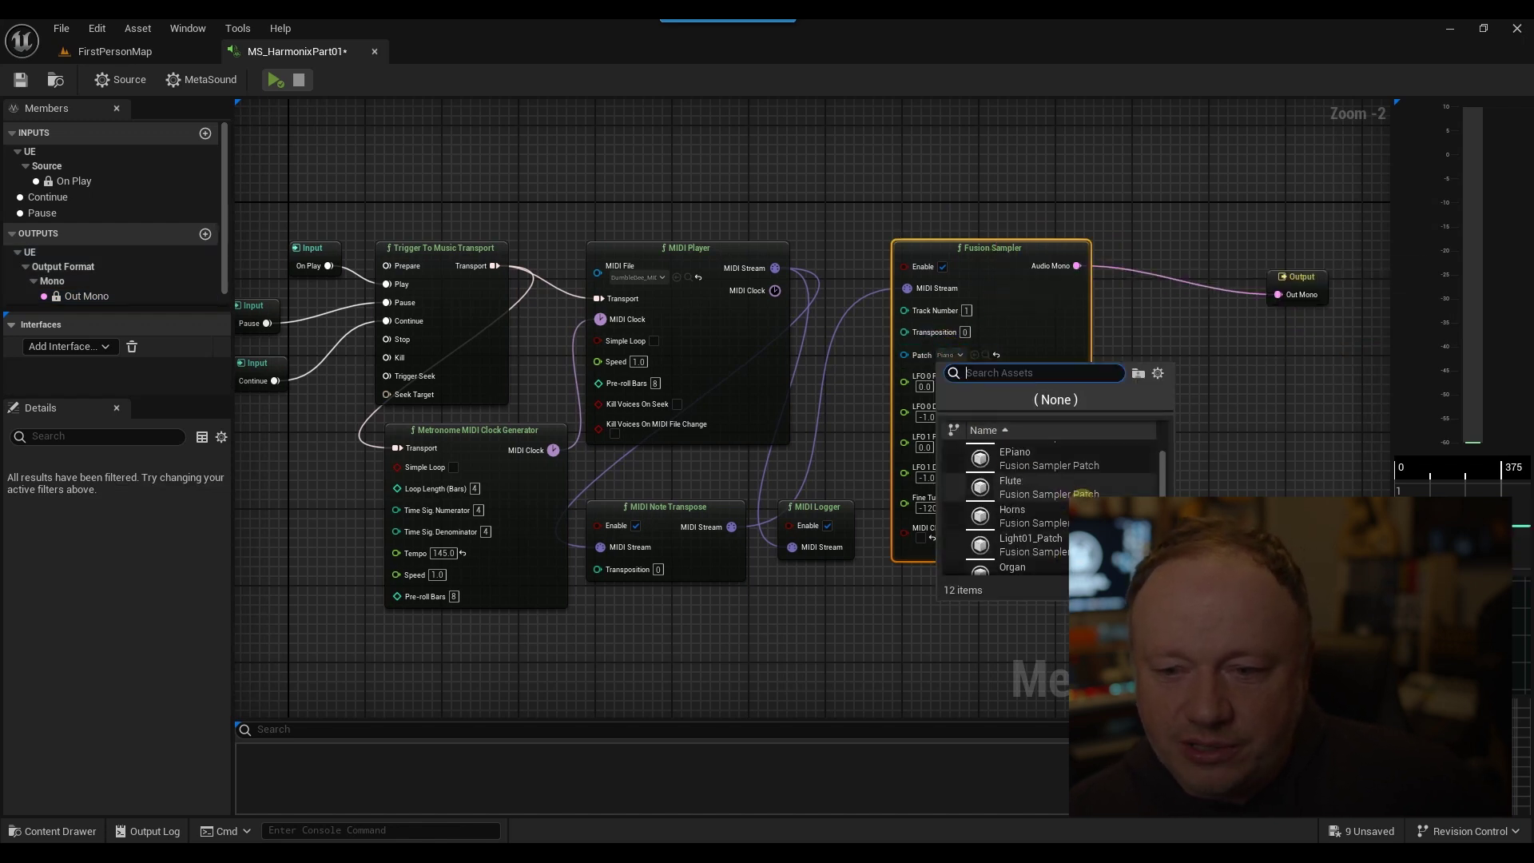
pyautogui.scroll(-2, 1086, 495)
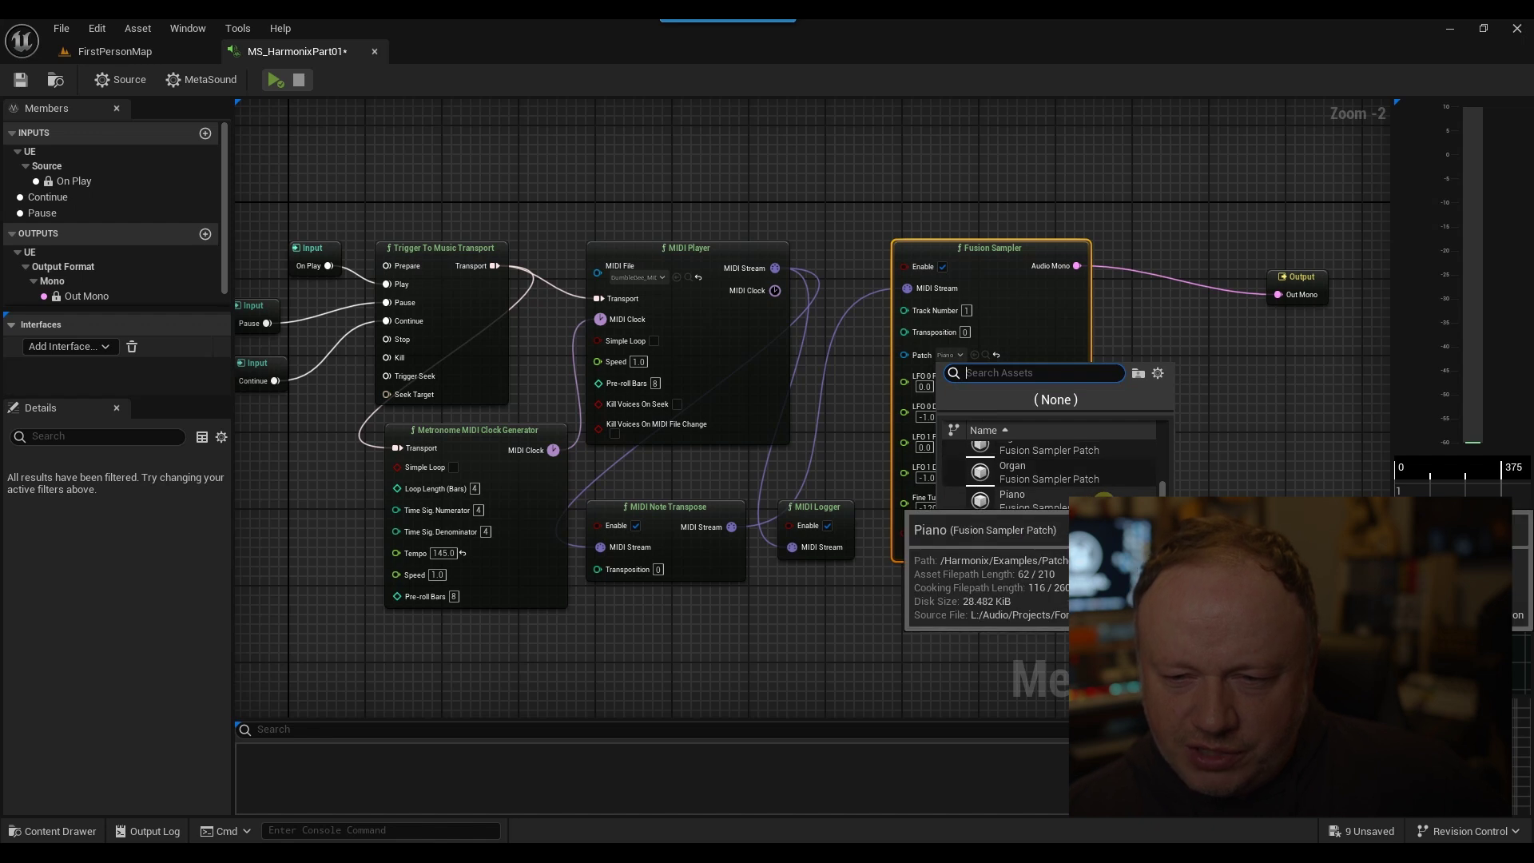
pyautogui.click(1063, 509)
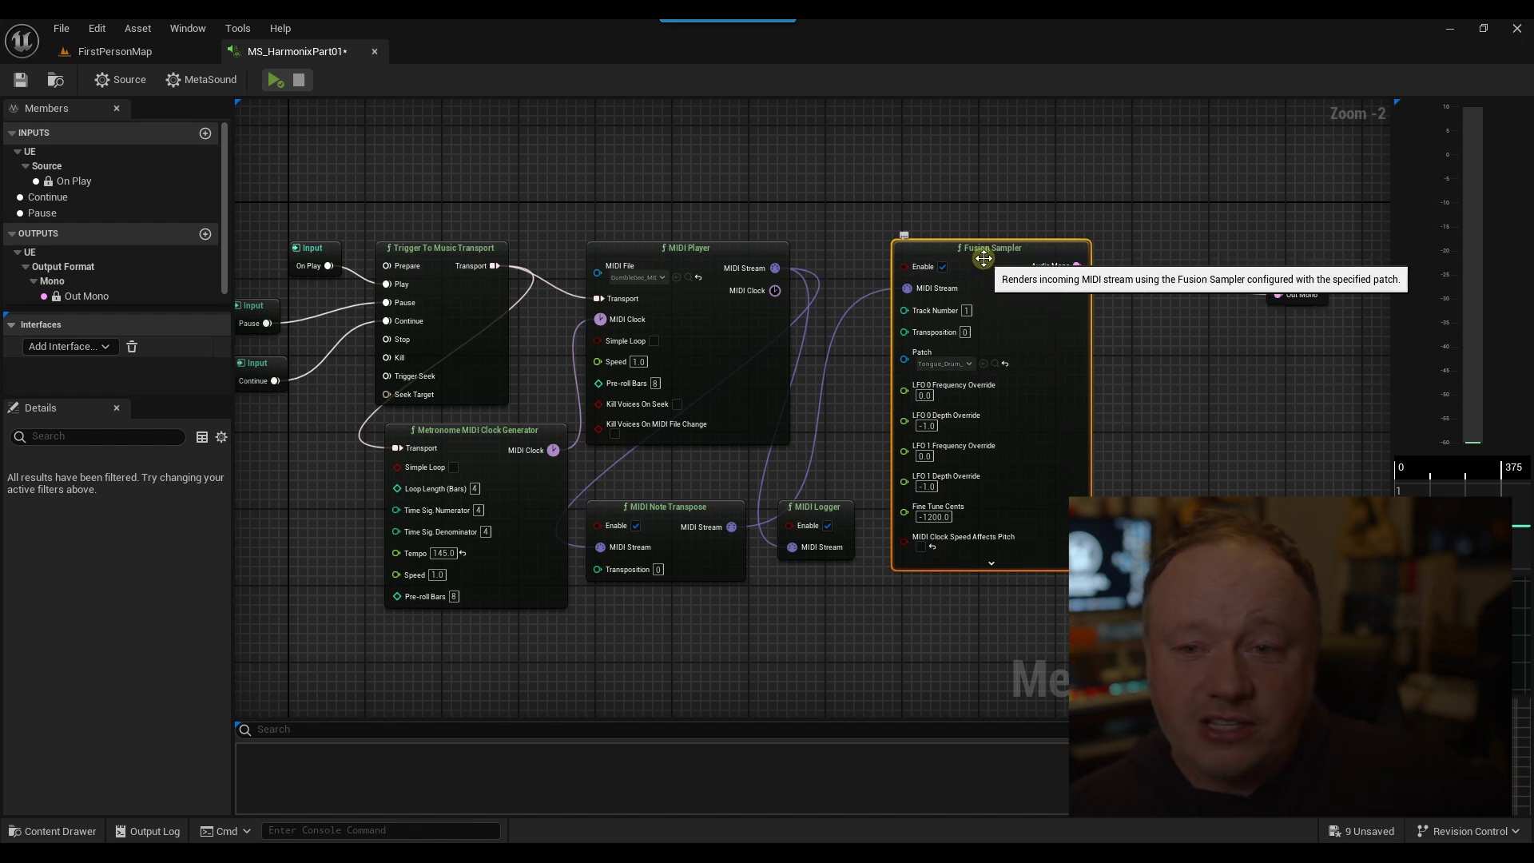
# Save the MetaSound, play it to audition the tongue drum patch, and stop playback.
pyautogui.moveTo(1186, 438); pyautogui.dragTo(1235, 459, button='right')
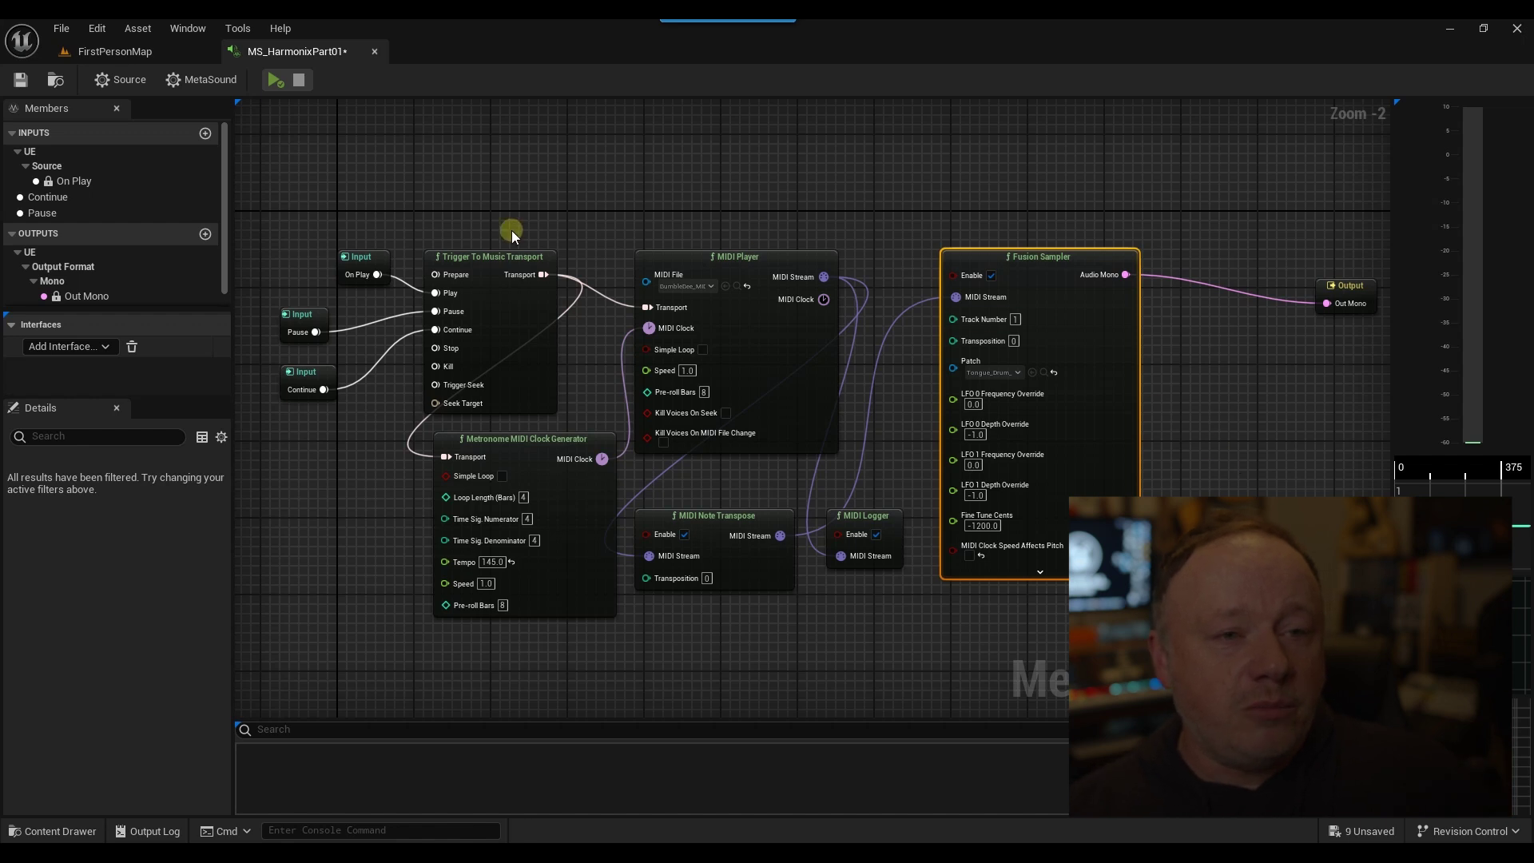
pyautogui.click(37, 83)
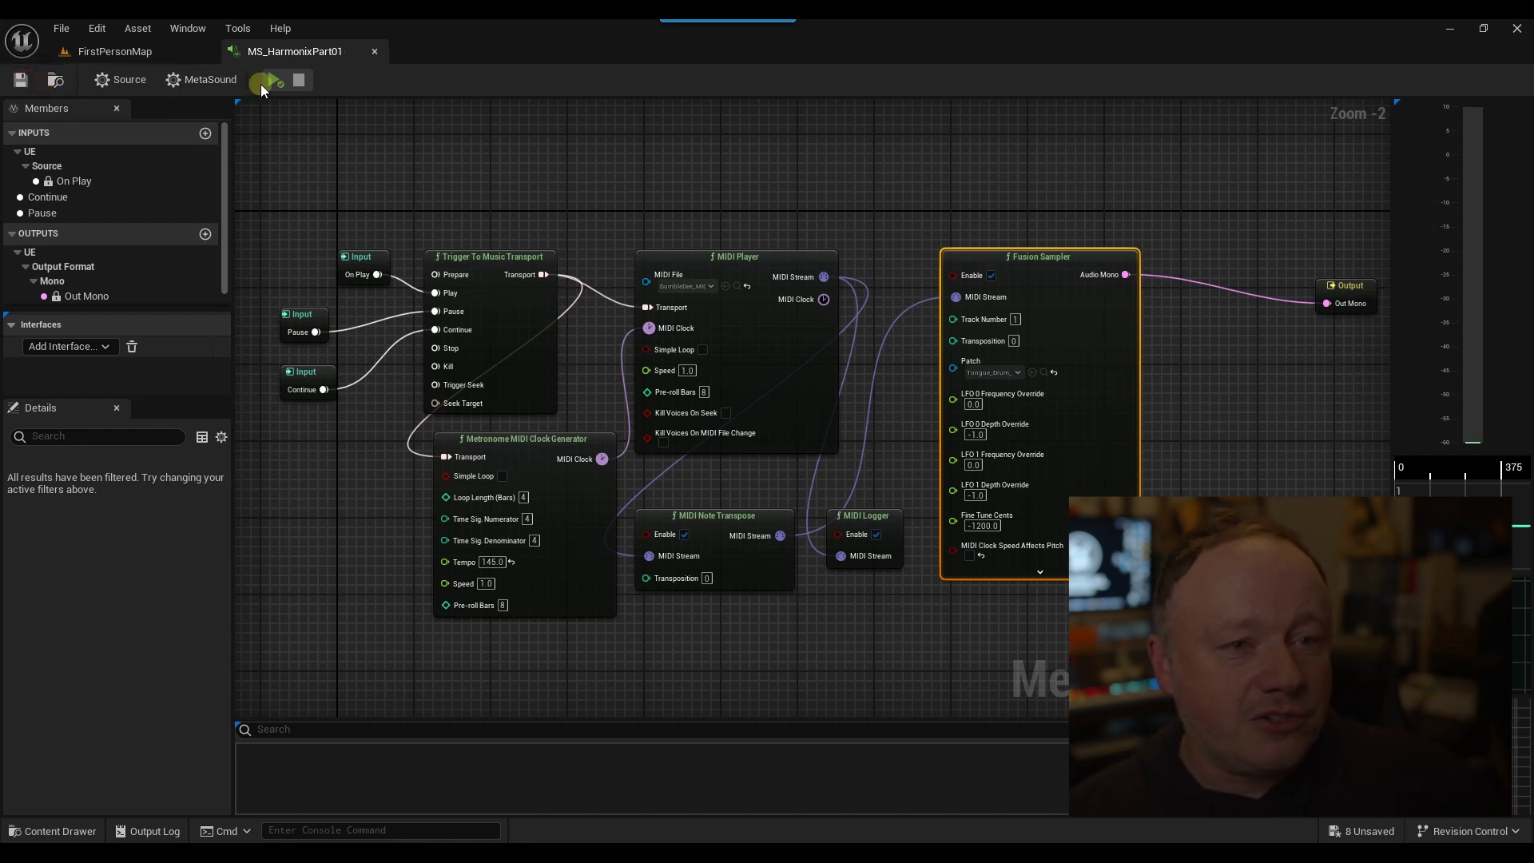
pyautogui.click(267, 83)
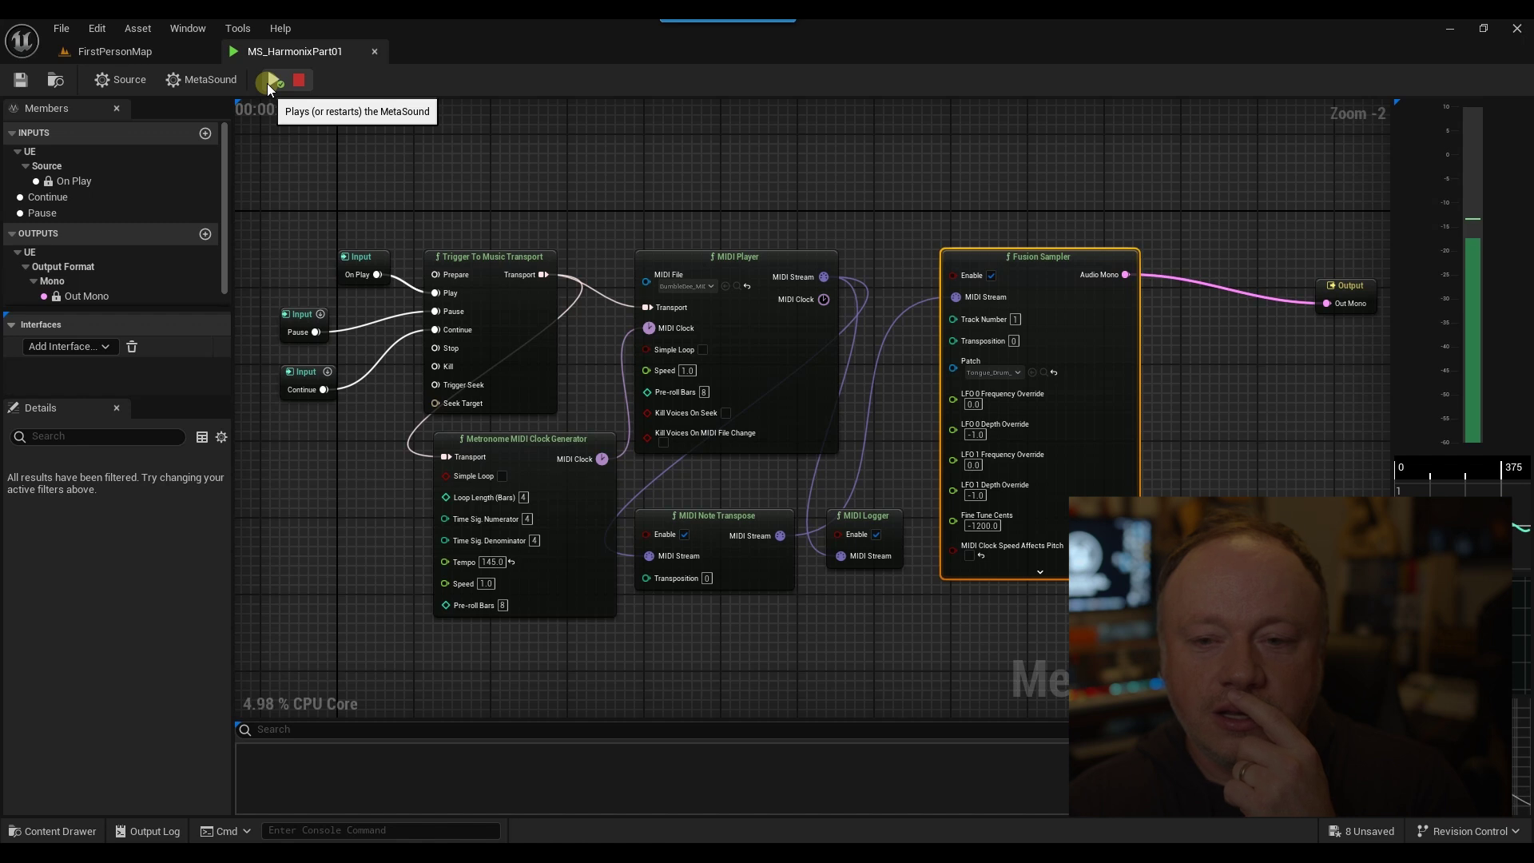
pyautogui.press('space')
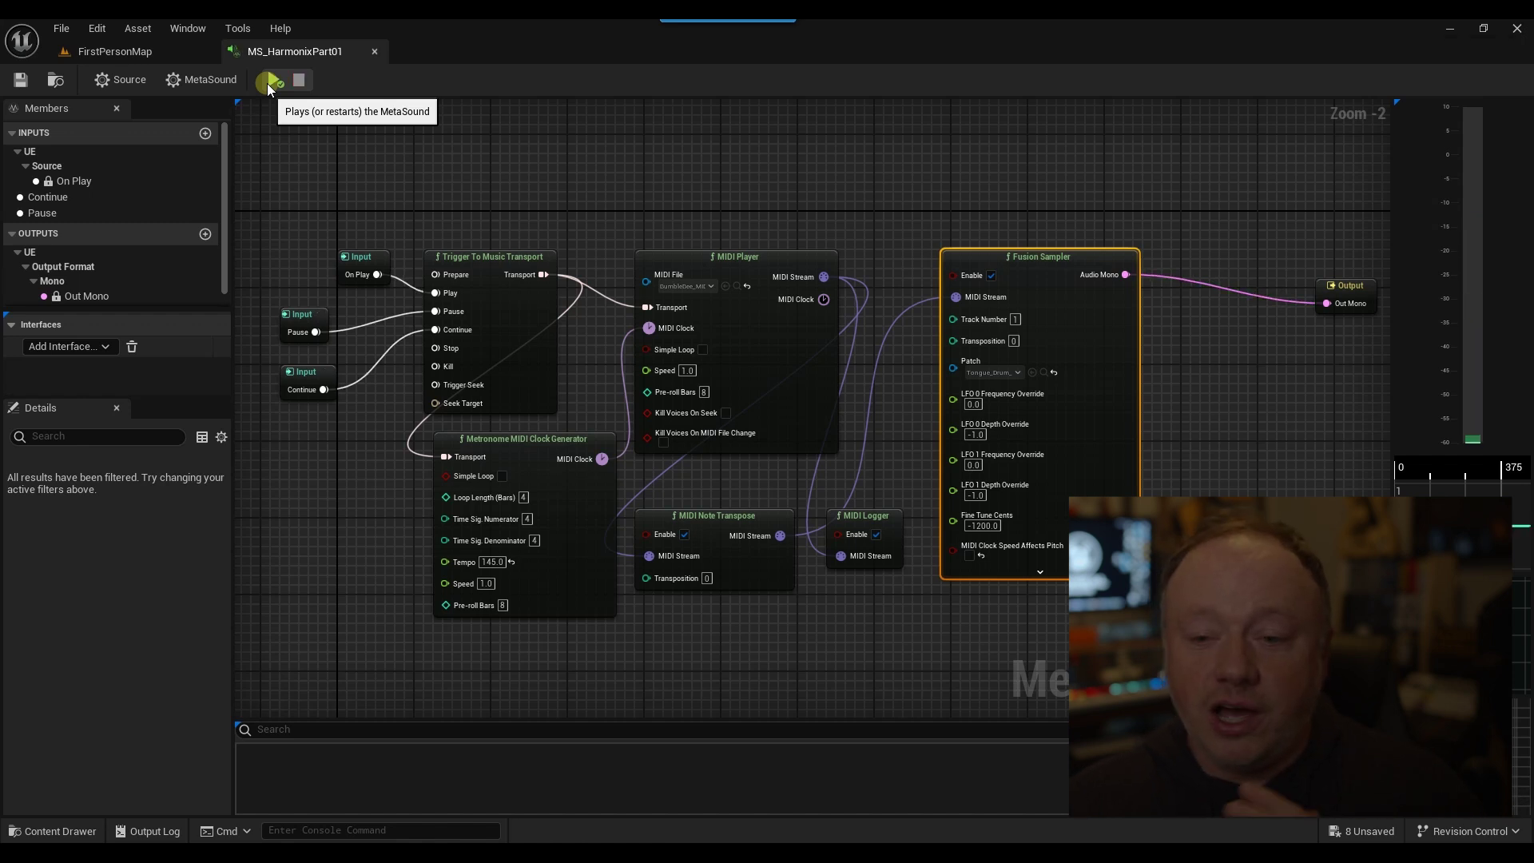
pyautogui.click(1039, 572)
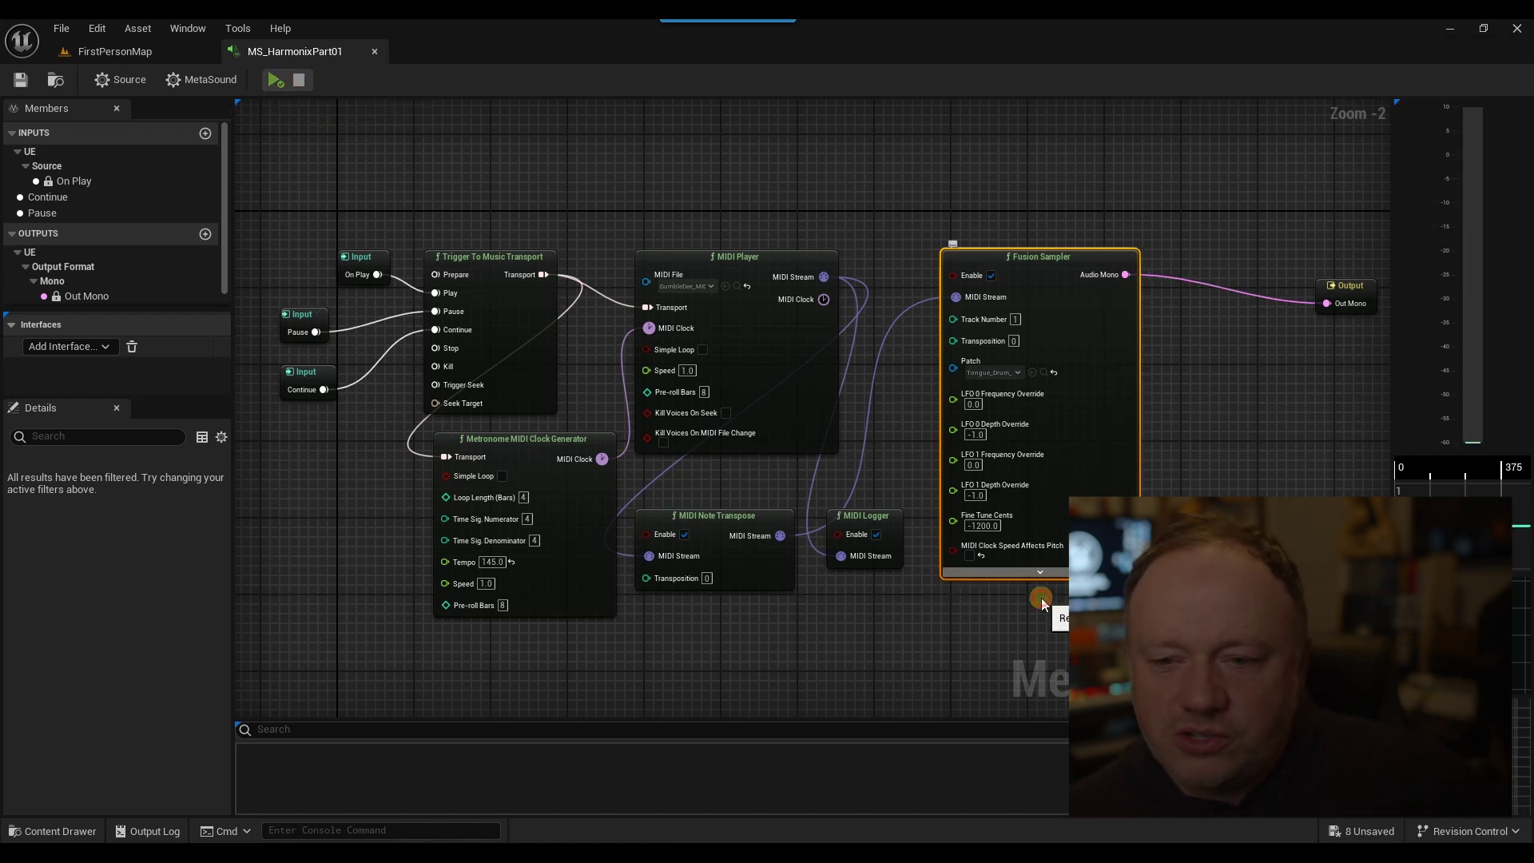
pyautogui.click(1043, 373)
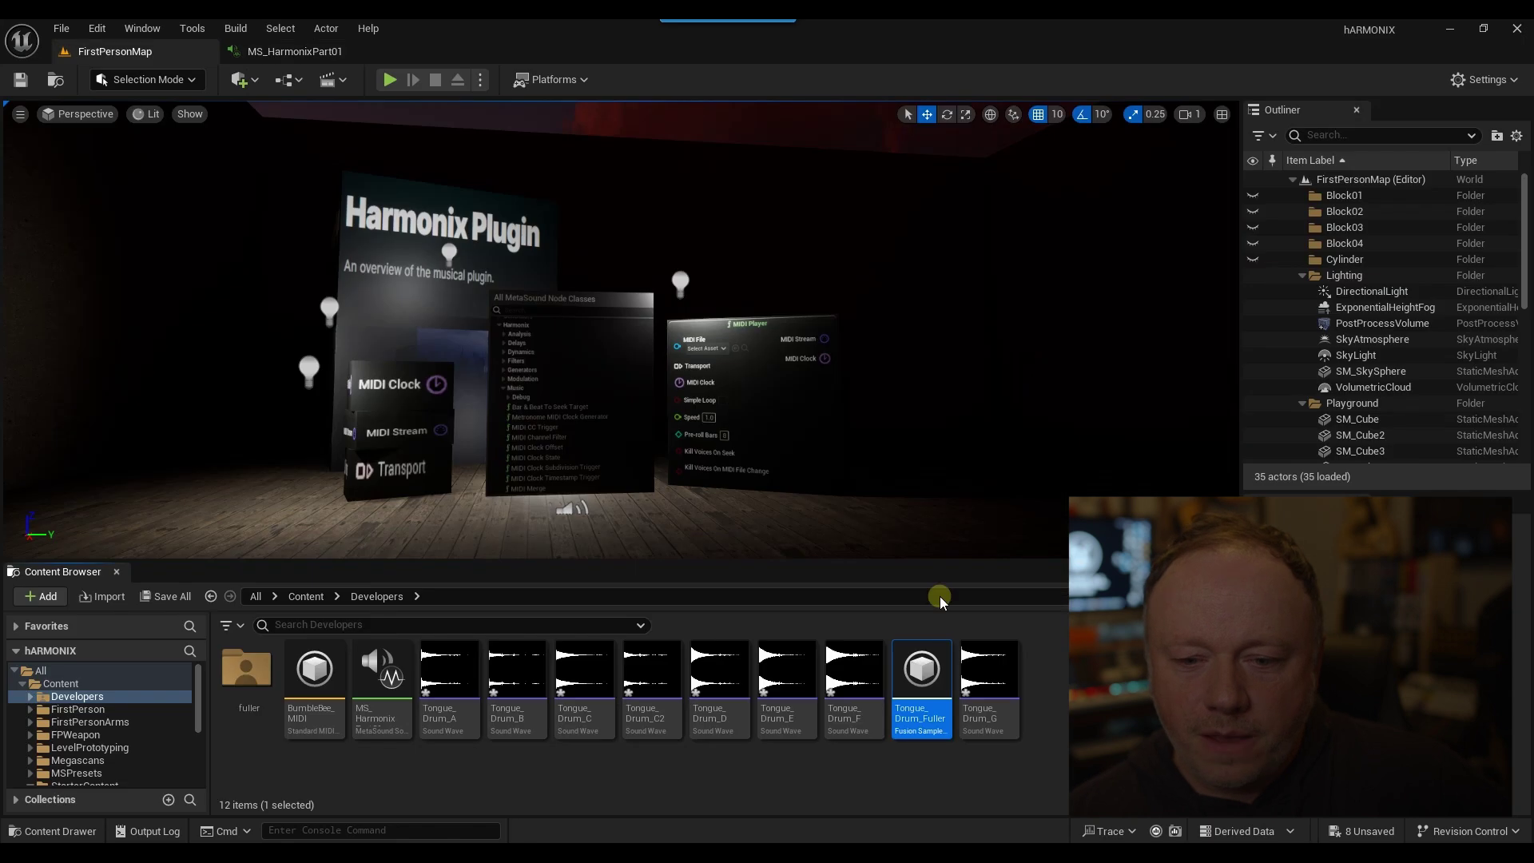
pyautogui.click(921, 711)
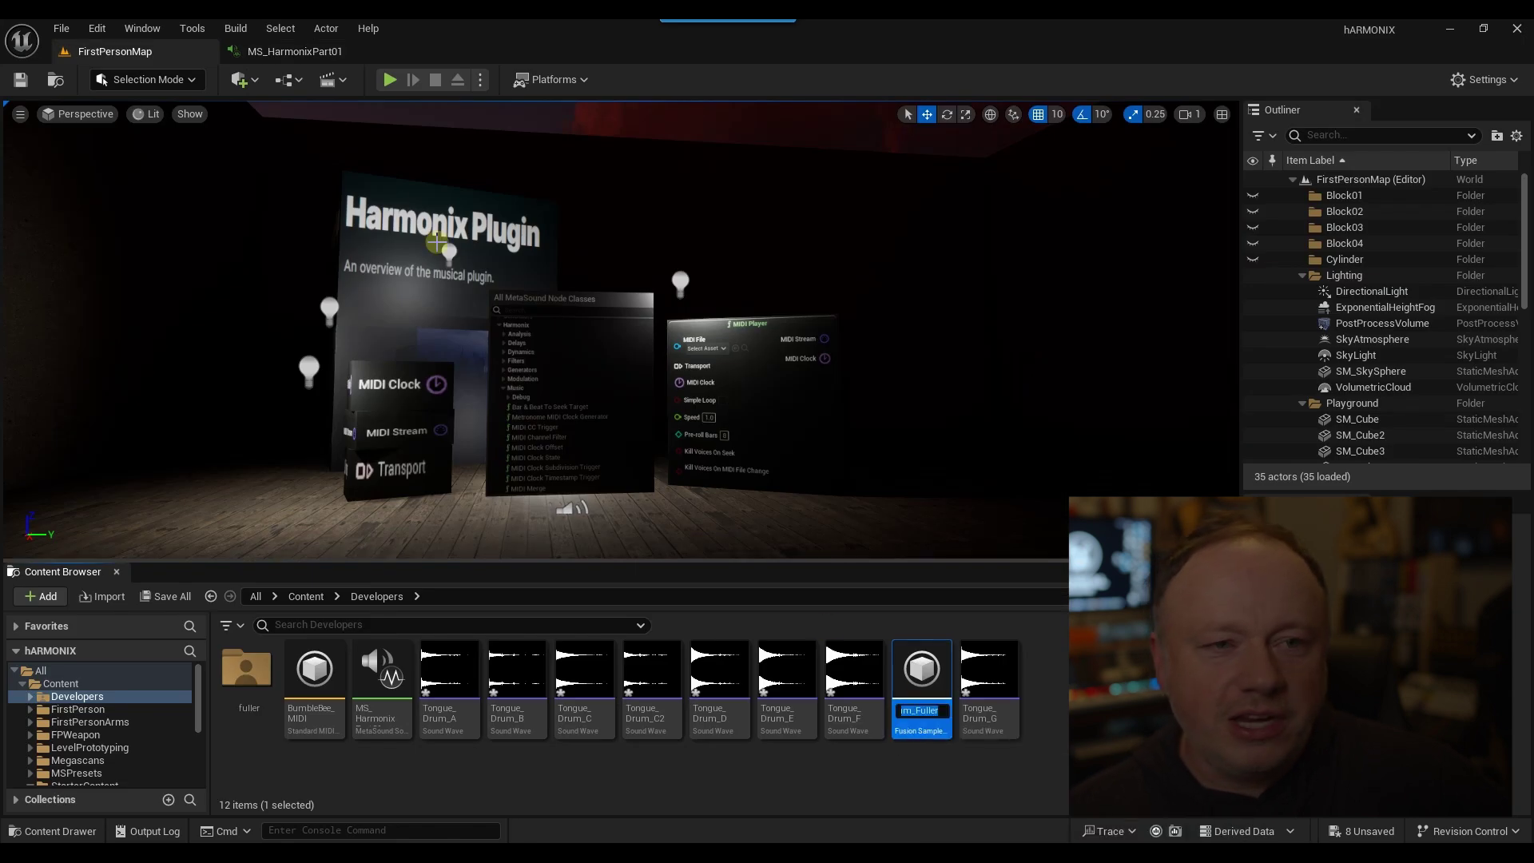
# Return to MS_HarmonixPart01, briefly replay the MetaSound, and stop it.
pyautogui.click(295, 51)
pyautogui.click(273, 80)
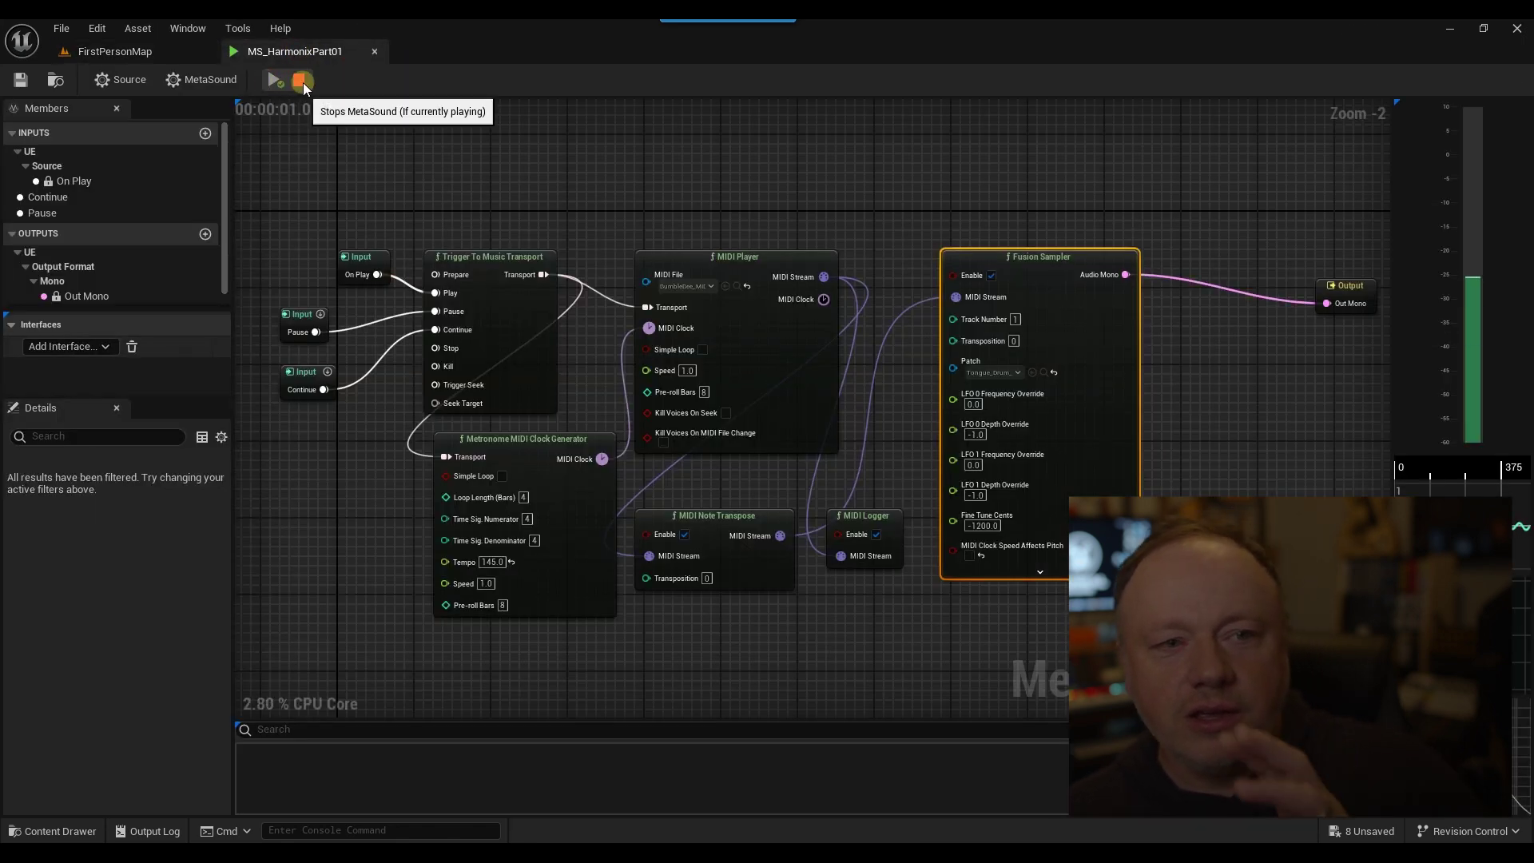
pyautogui.click(298, 81)
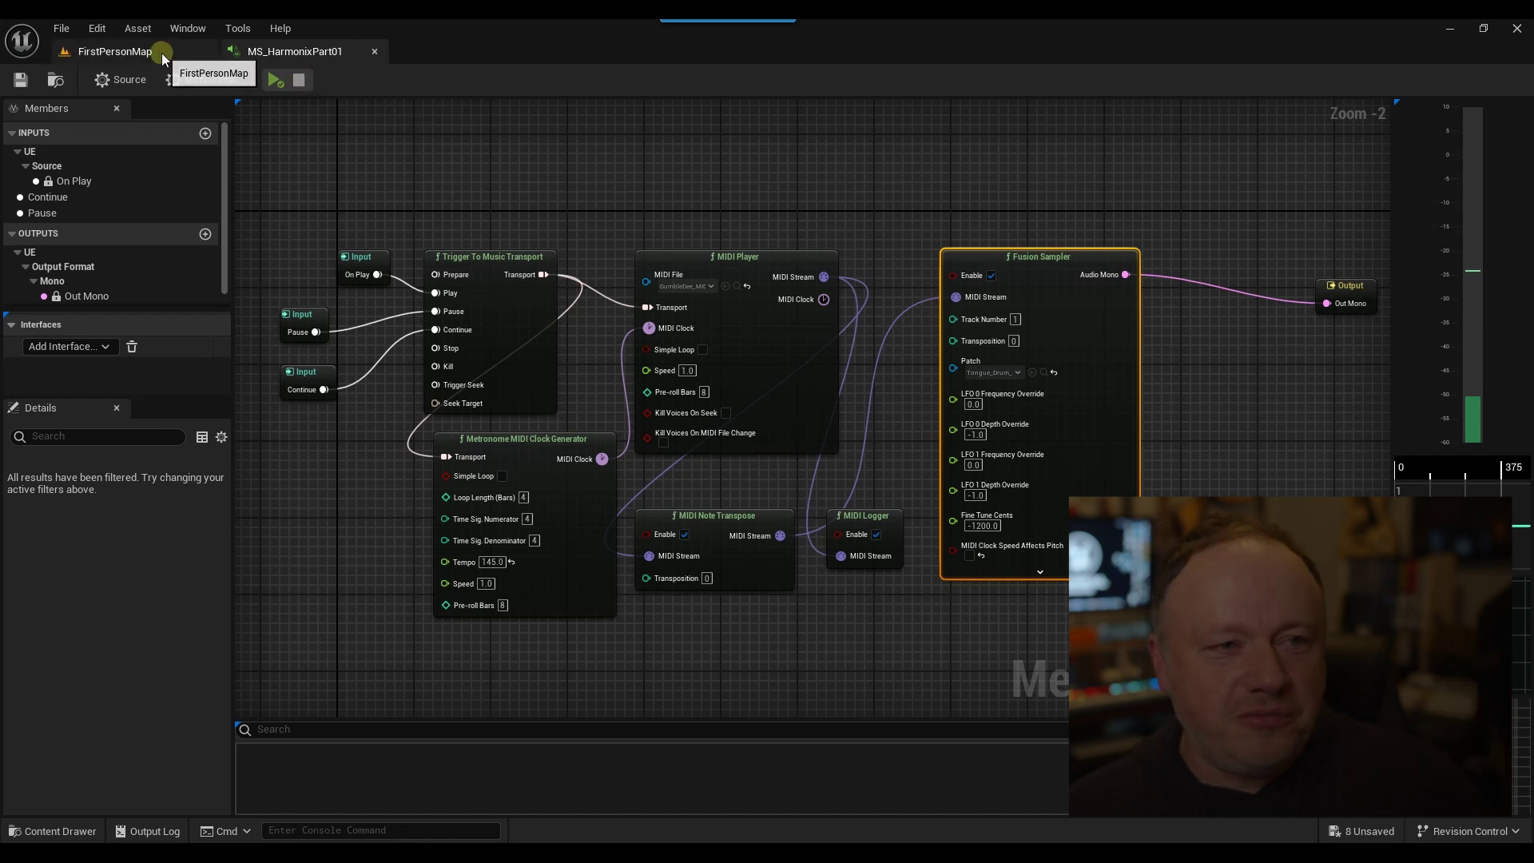
# Locate the patch used by the Fusion Sampler node, open Tongue_Drum_Fuller, and collapse its Keyzones list.
pyautogui.click(1043, 372)
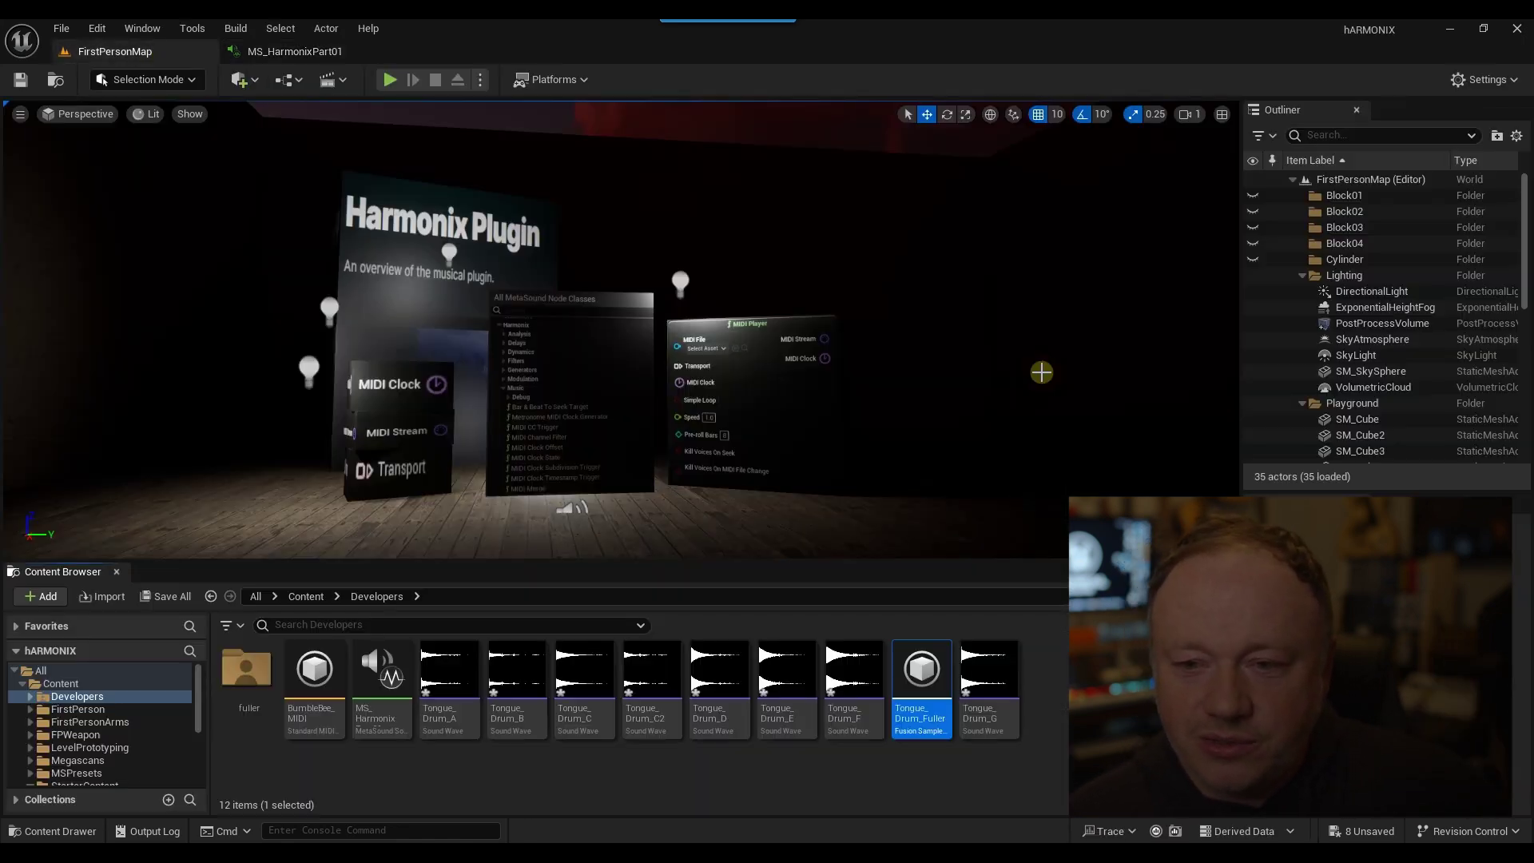
pyautogui.doubleClick(919, 703)
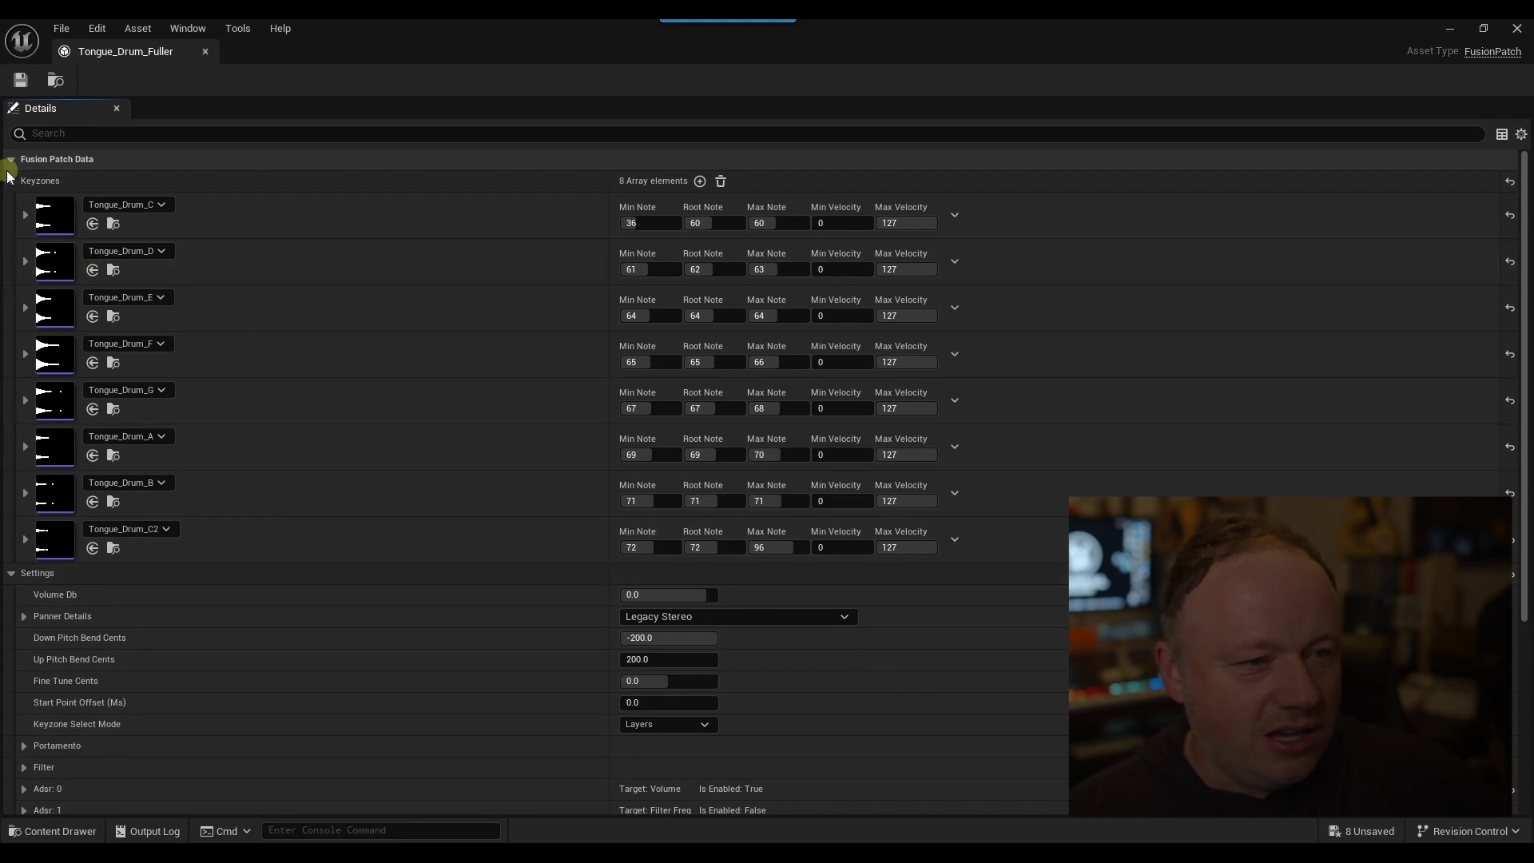
pyautogui.click(44, 180)
# Enable the patch's filter as a High Pass with a frequency of 550 Hz.
pyautogui.click(19, 396)
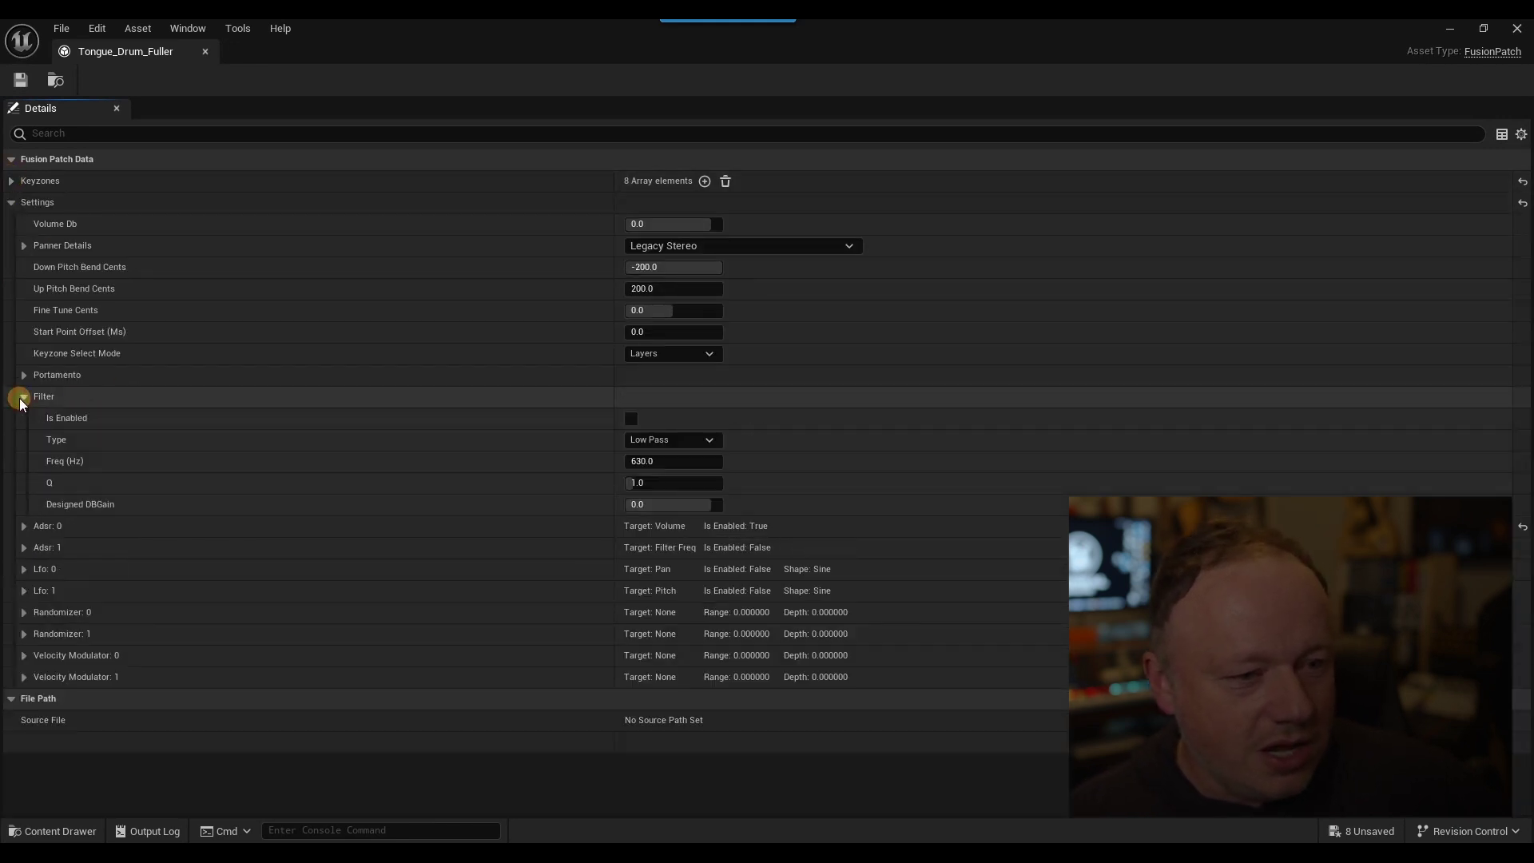
pyautogui.click(631, 418)
pyautogui.click(646, 439)
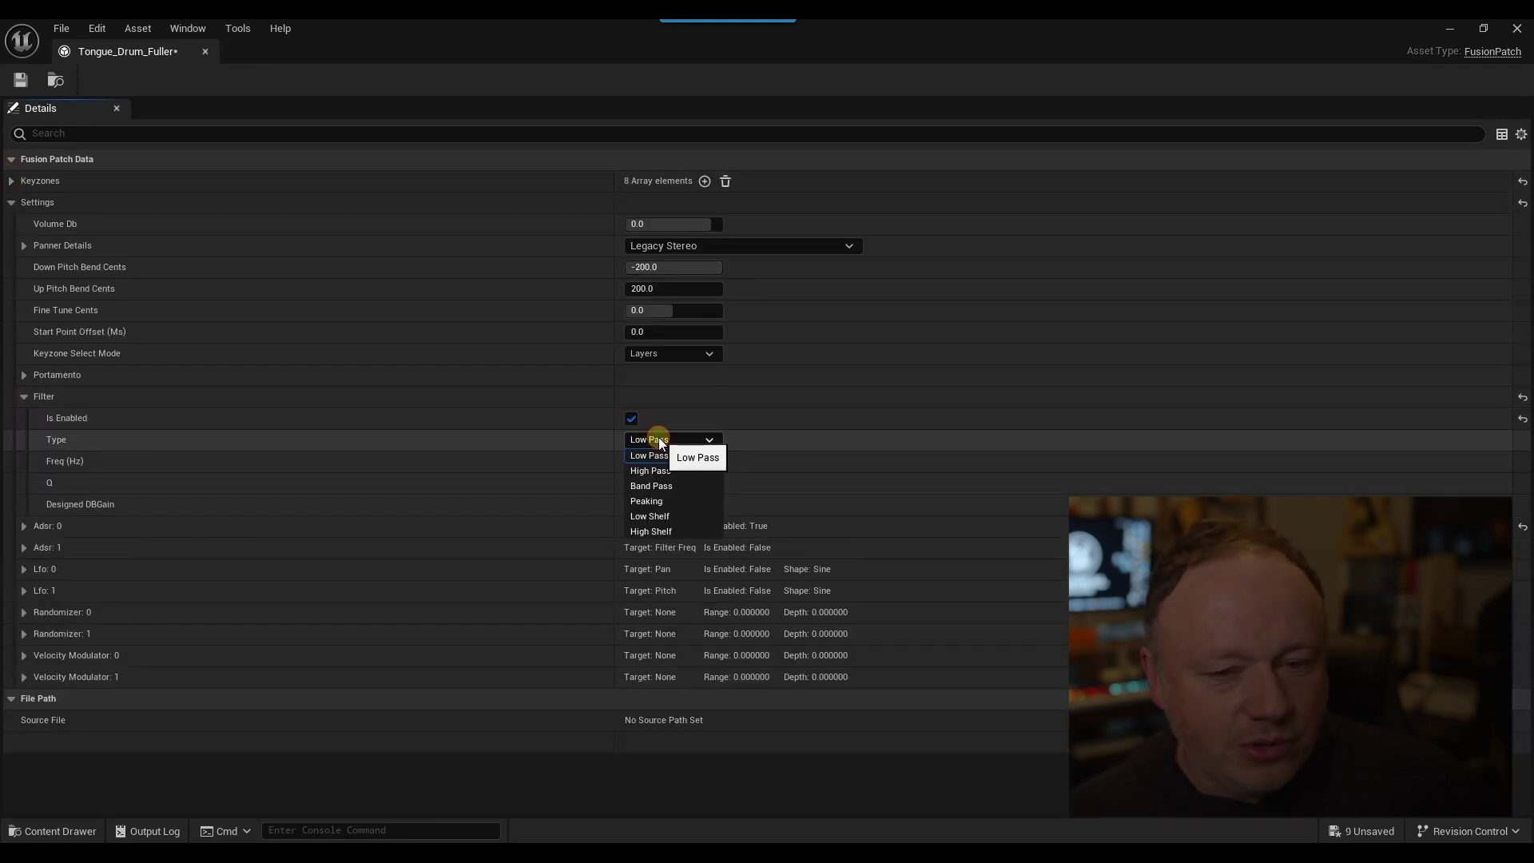
pyautogui.click(659, 466)
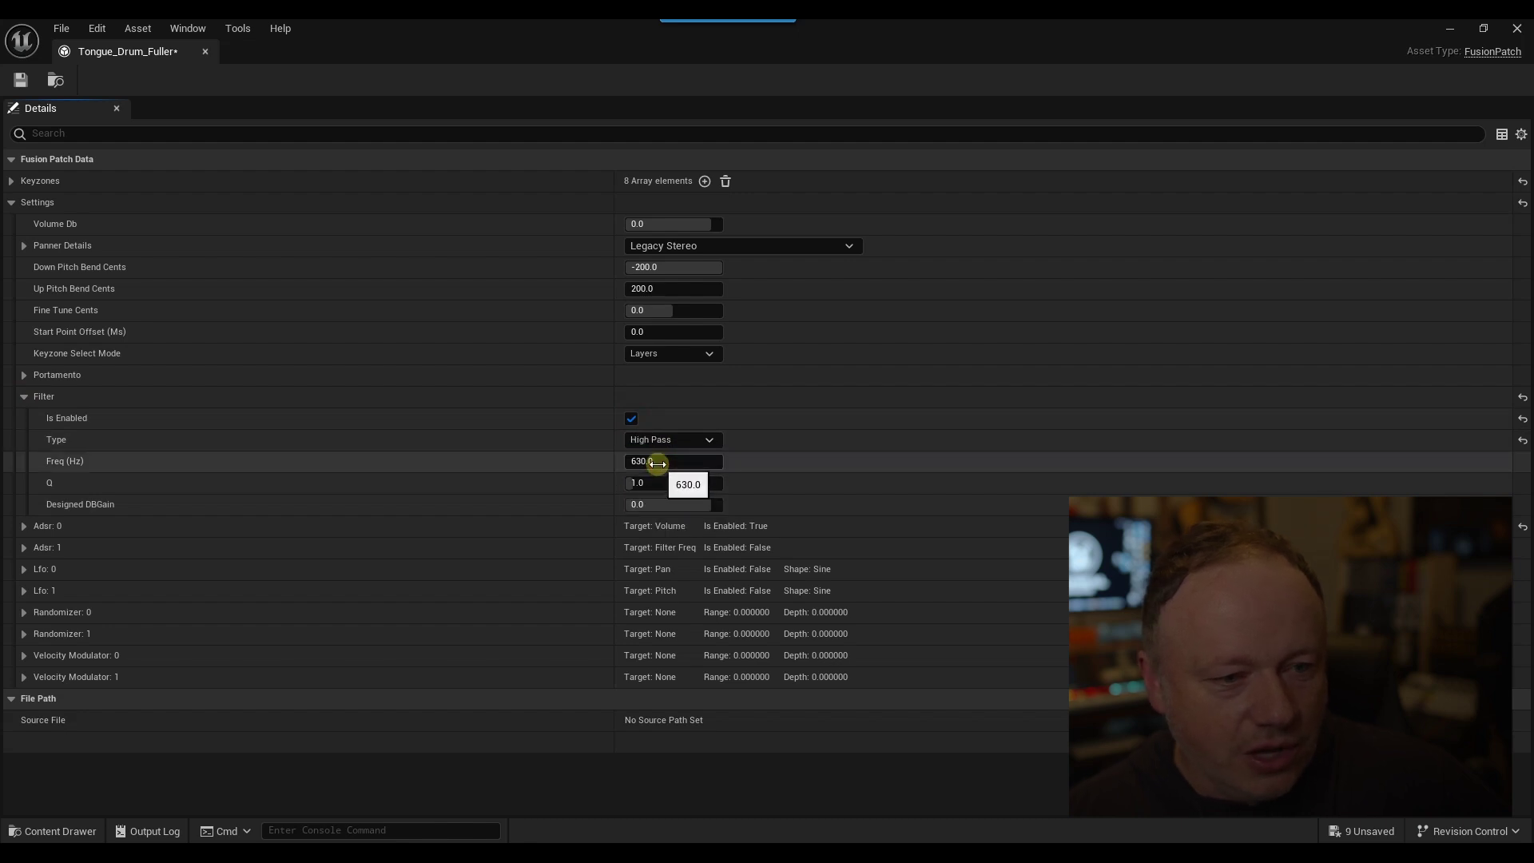
pyautogui.click(656, 463)
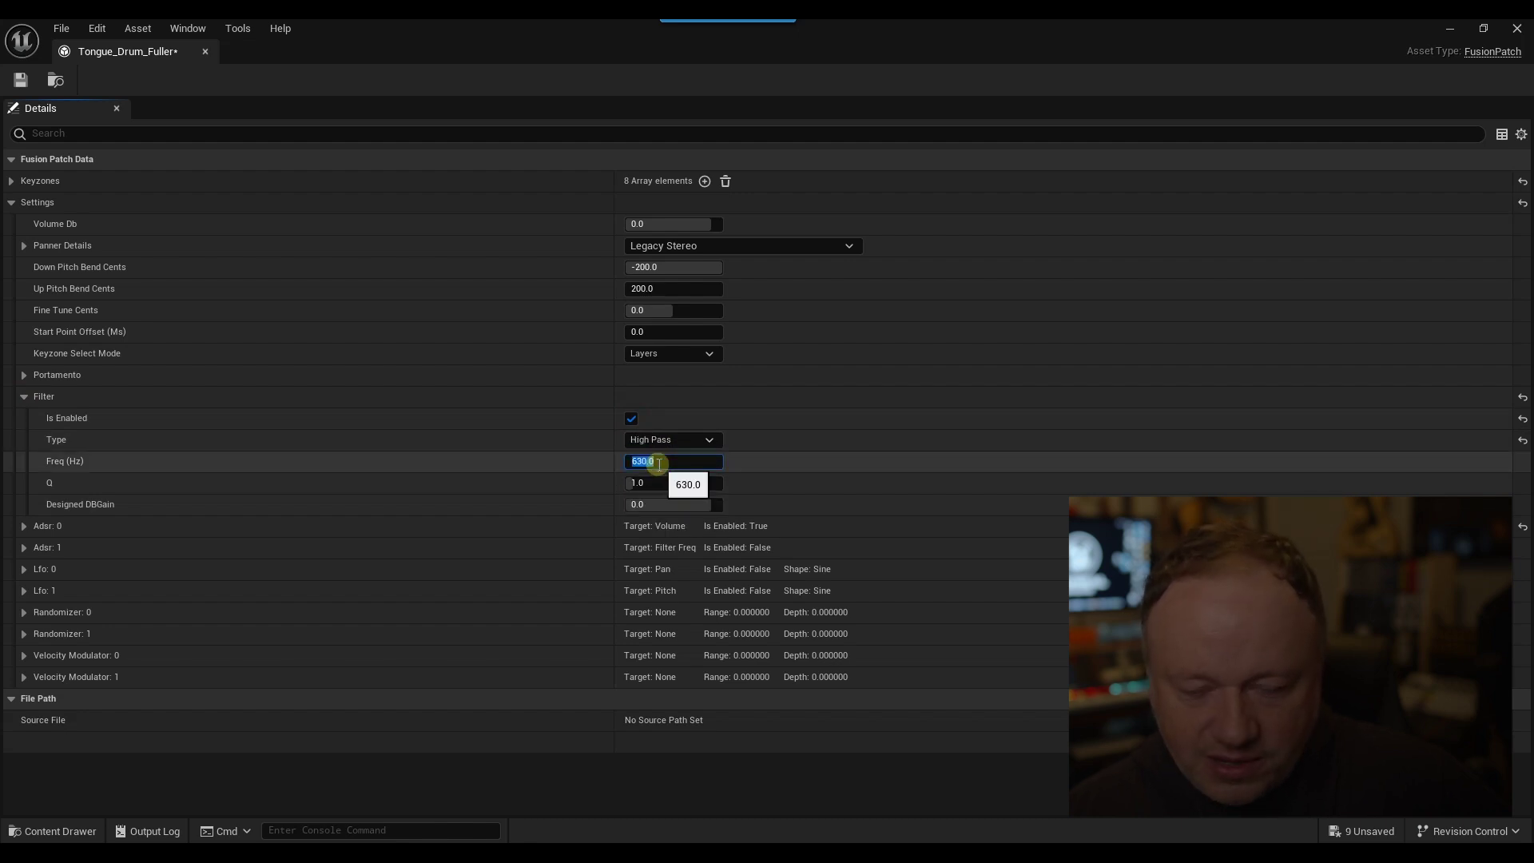
pyautogui.write('550')
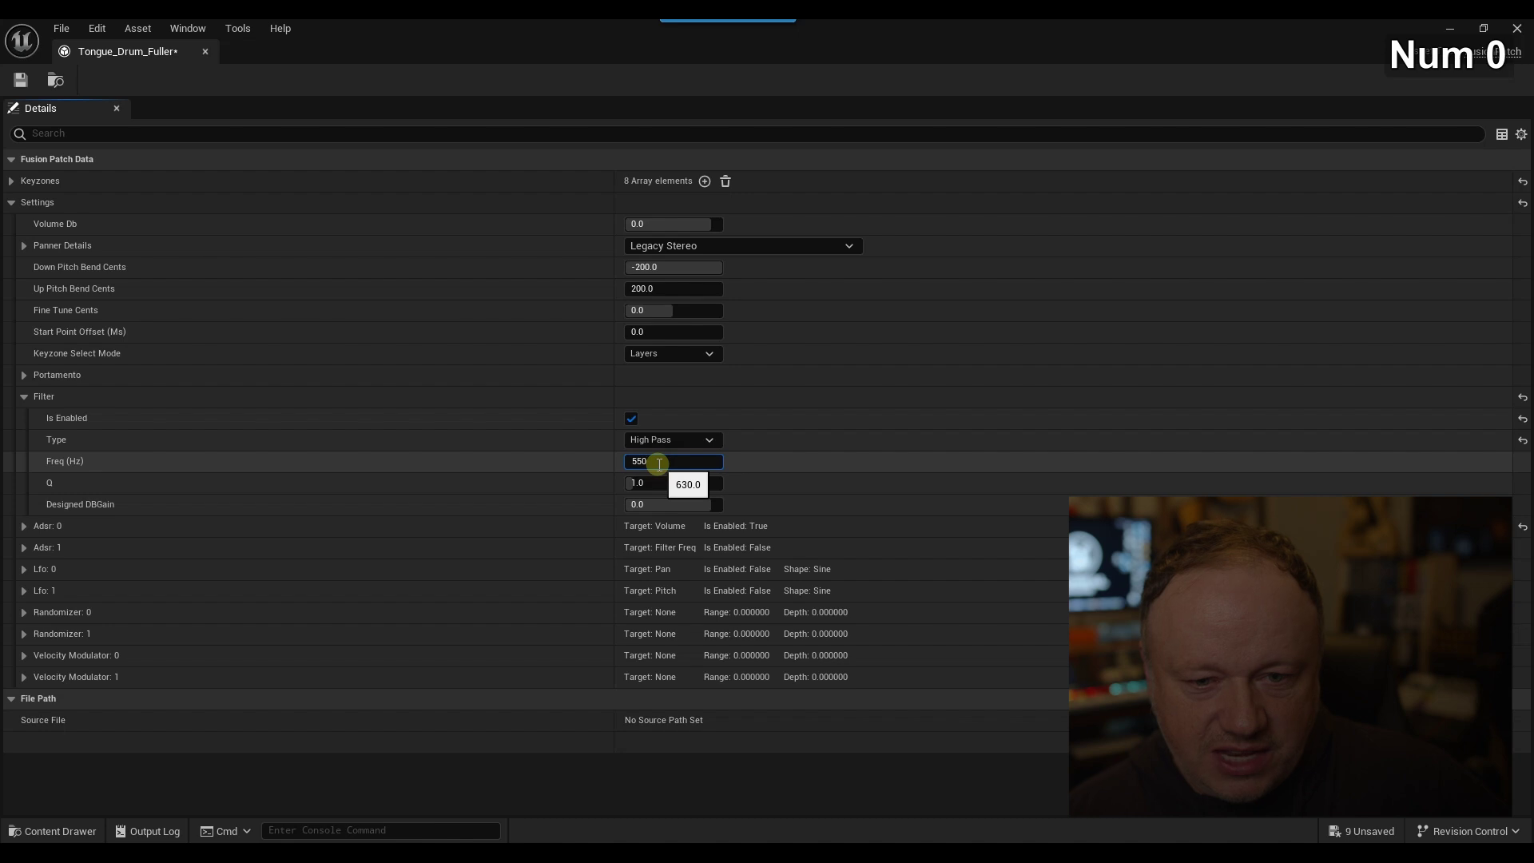
pyautogui.press('Return')
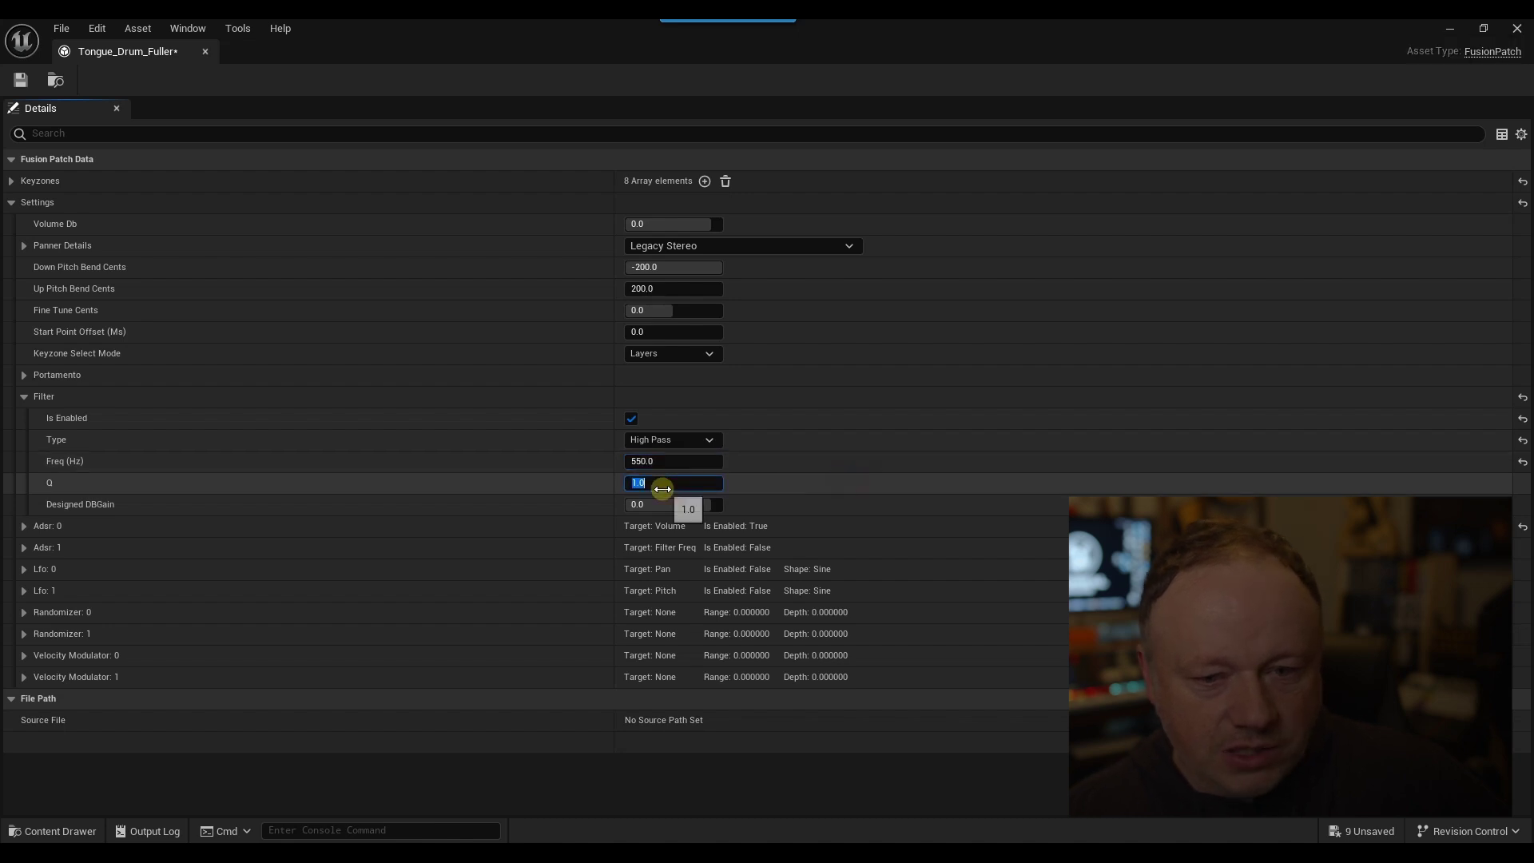
# Set the filter's Q to 1.4 and its Designed DBGain to -12.
pyautogui.write('1.')
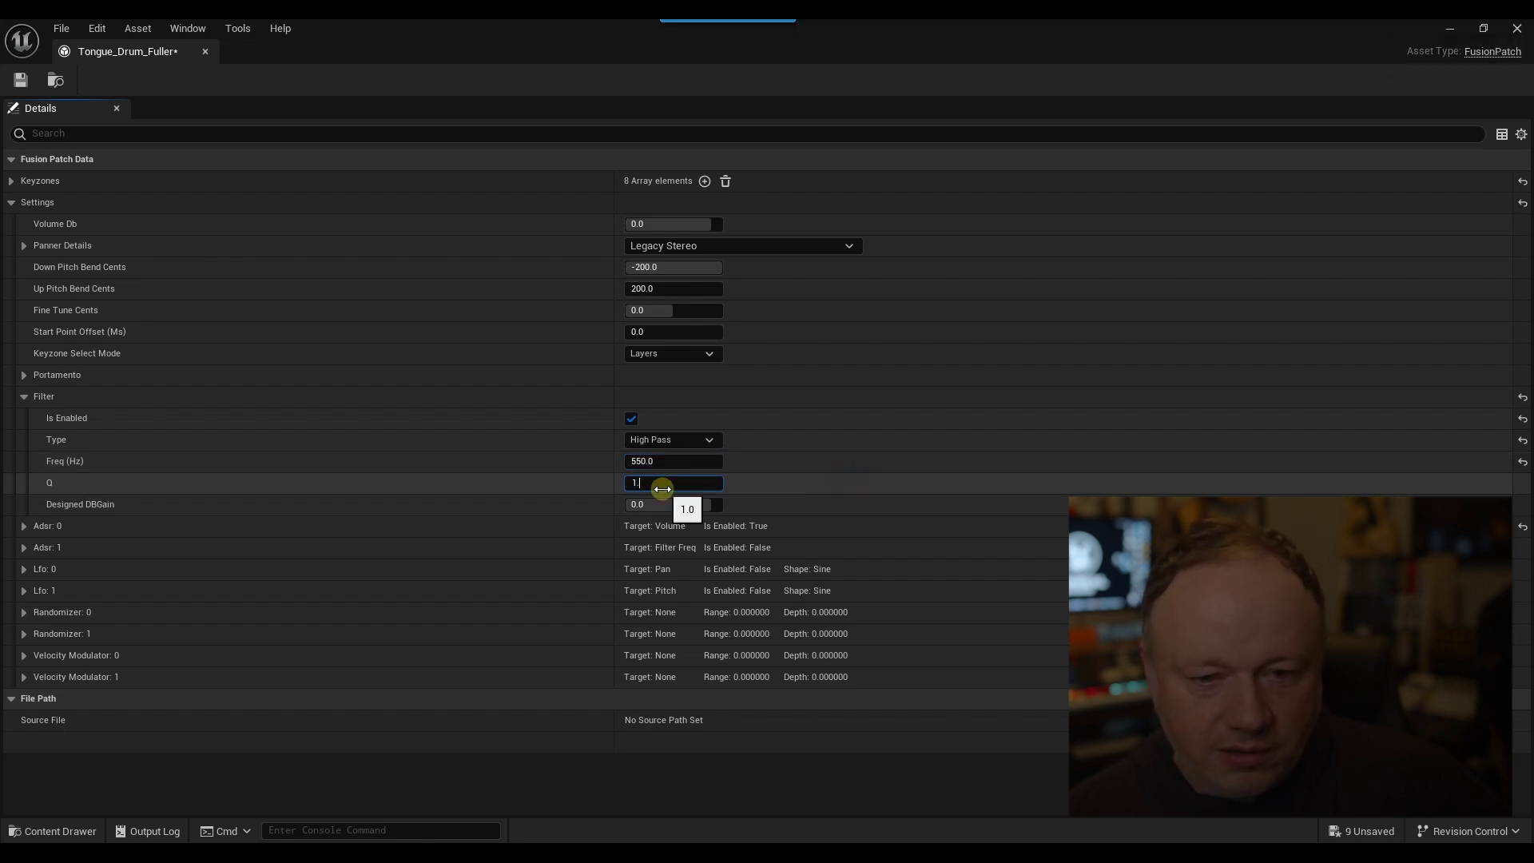
pyautogui.write('4')
pyautogui.press('Return')
pyautogui.click(664, 504)
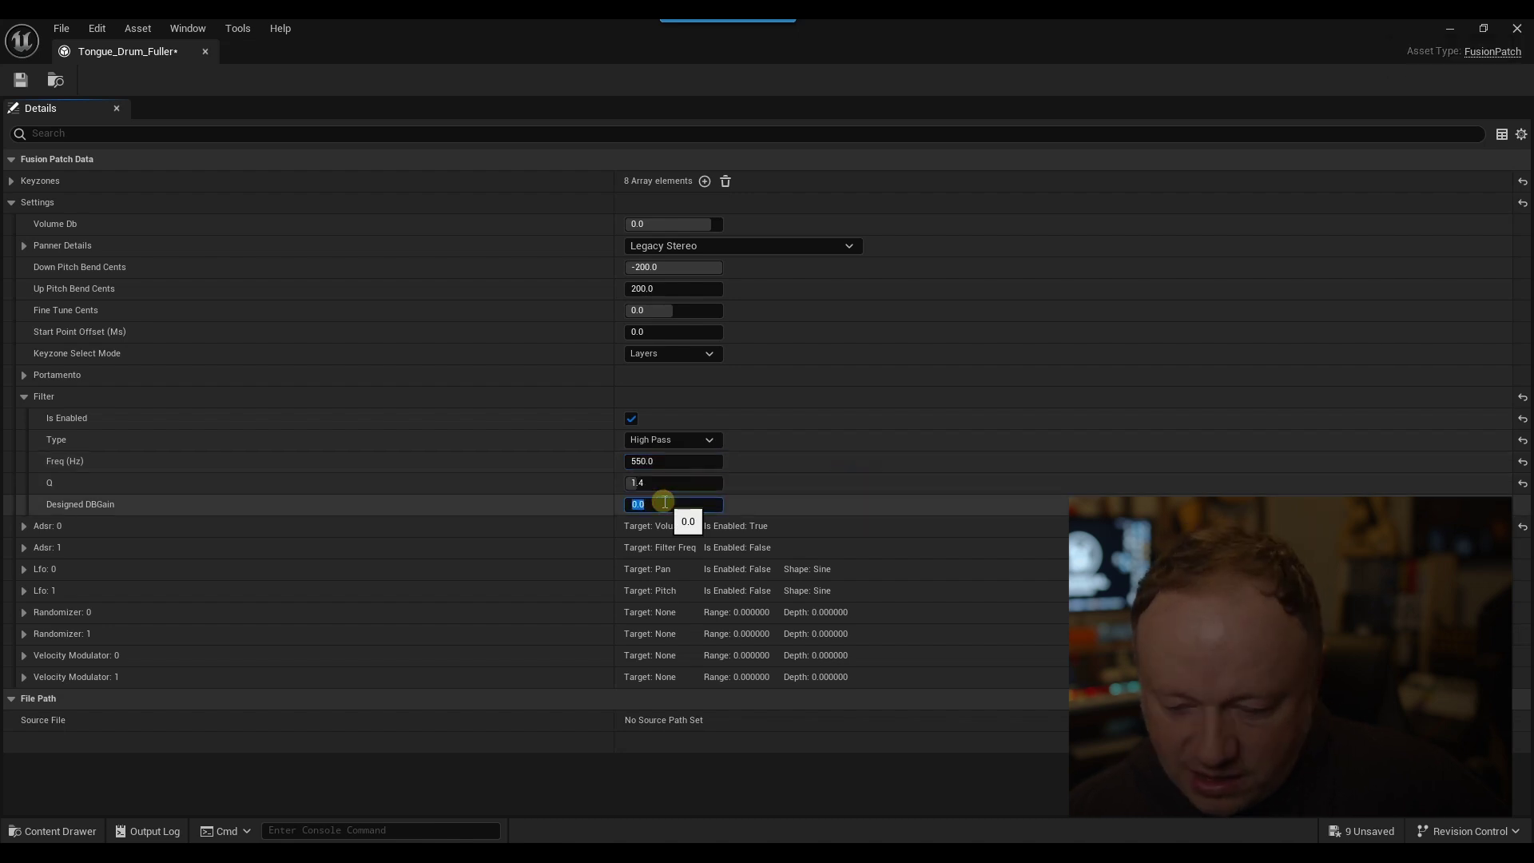
pyautogui.write('-12')
pyautogui.press('Return')
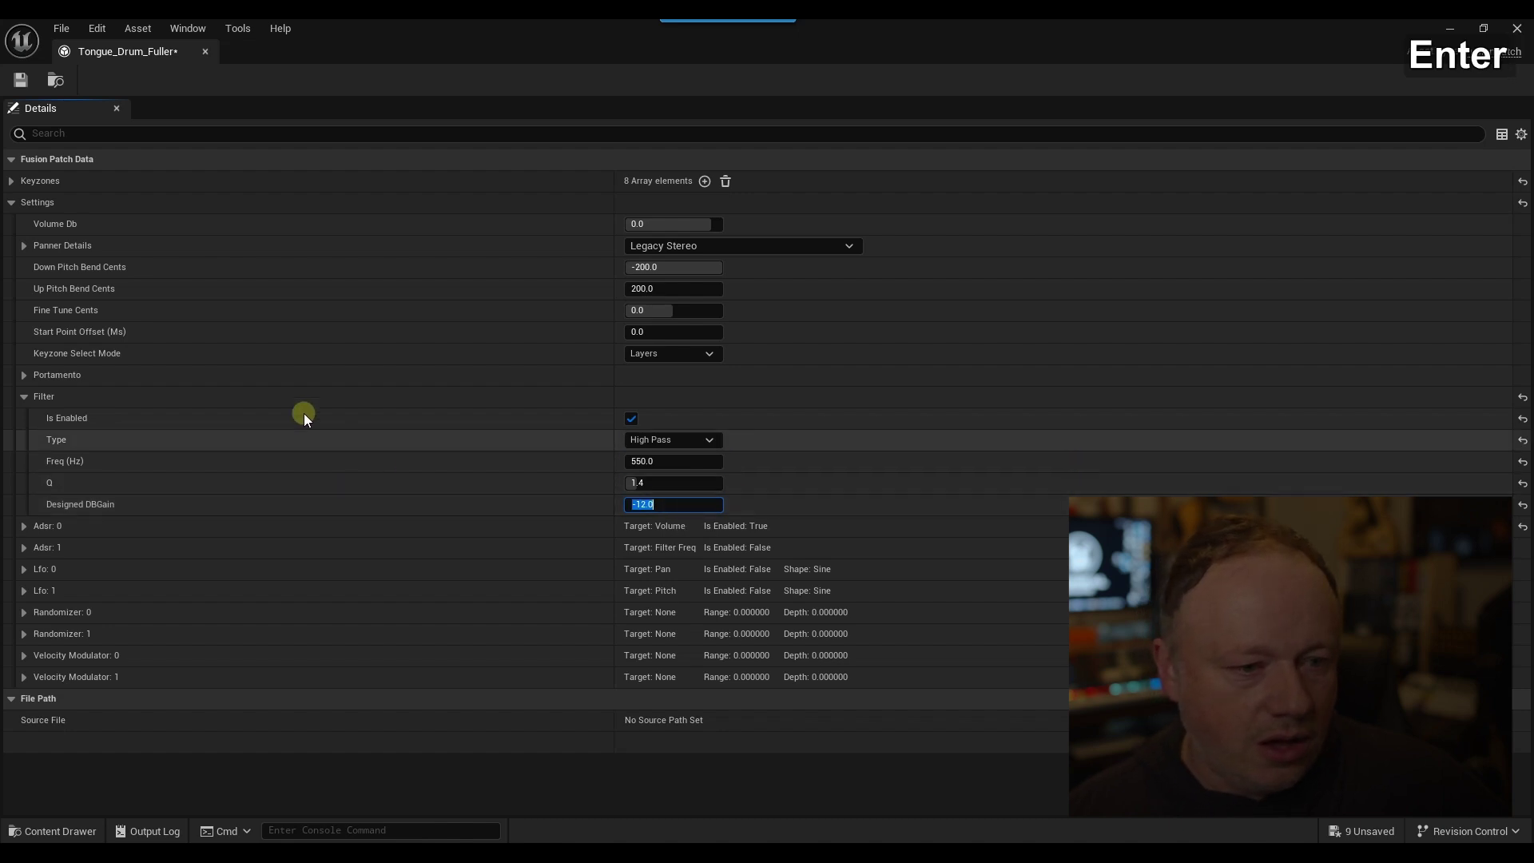
# Save the Tongue_Drum_Fuller patch, close its editor, and play the level to audition the filtered sound.
pyautogui.click(22, 83)
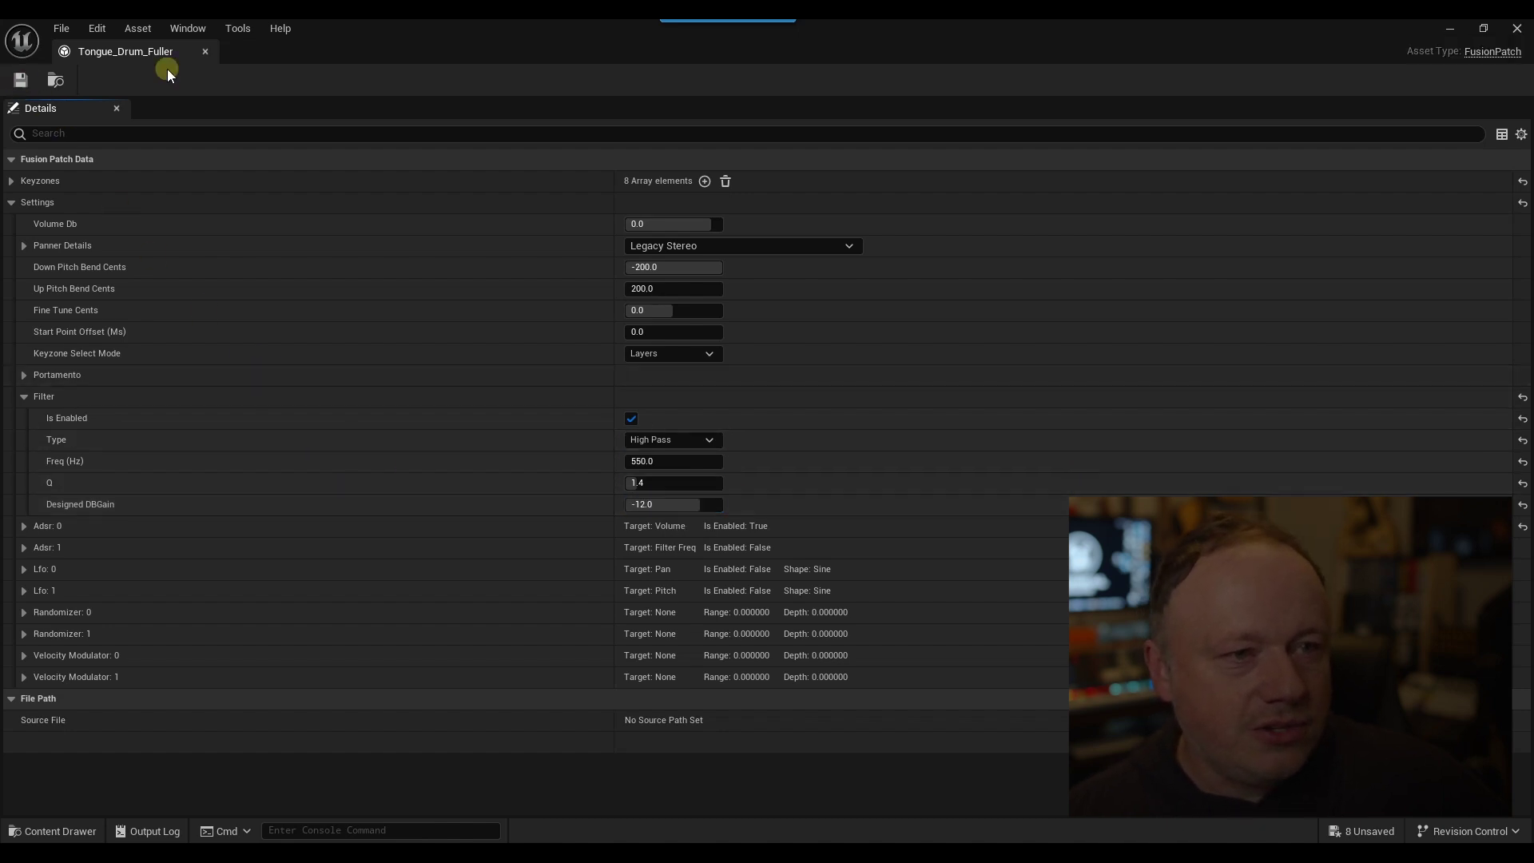
pyautogui.click(205, 51)
pyautogui.click(391, 80)
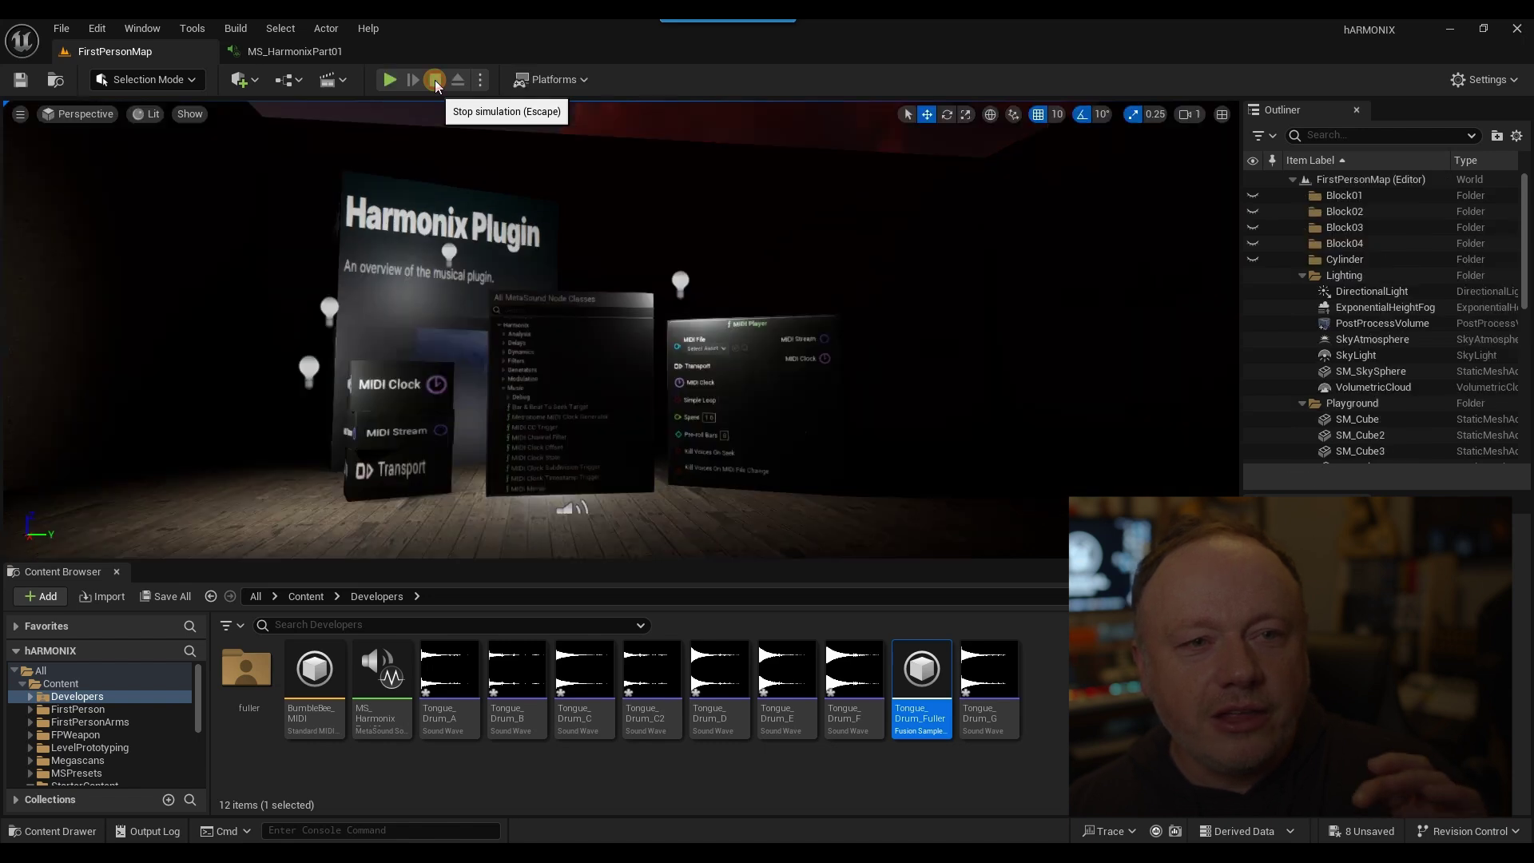
# Reopen the Tongue_Drum_Fuller patch, set its filter frequency to 350 Hz, and save the patch.
pyautogui.click(295, 51)
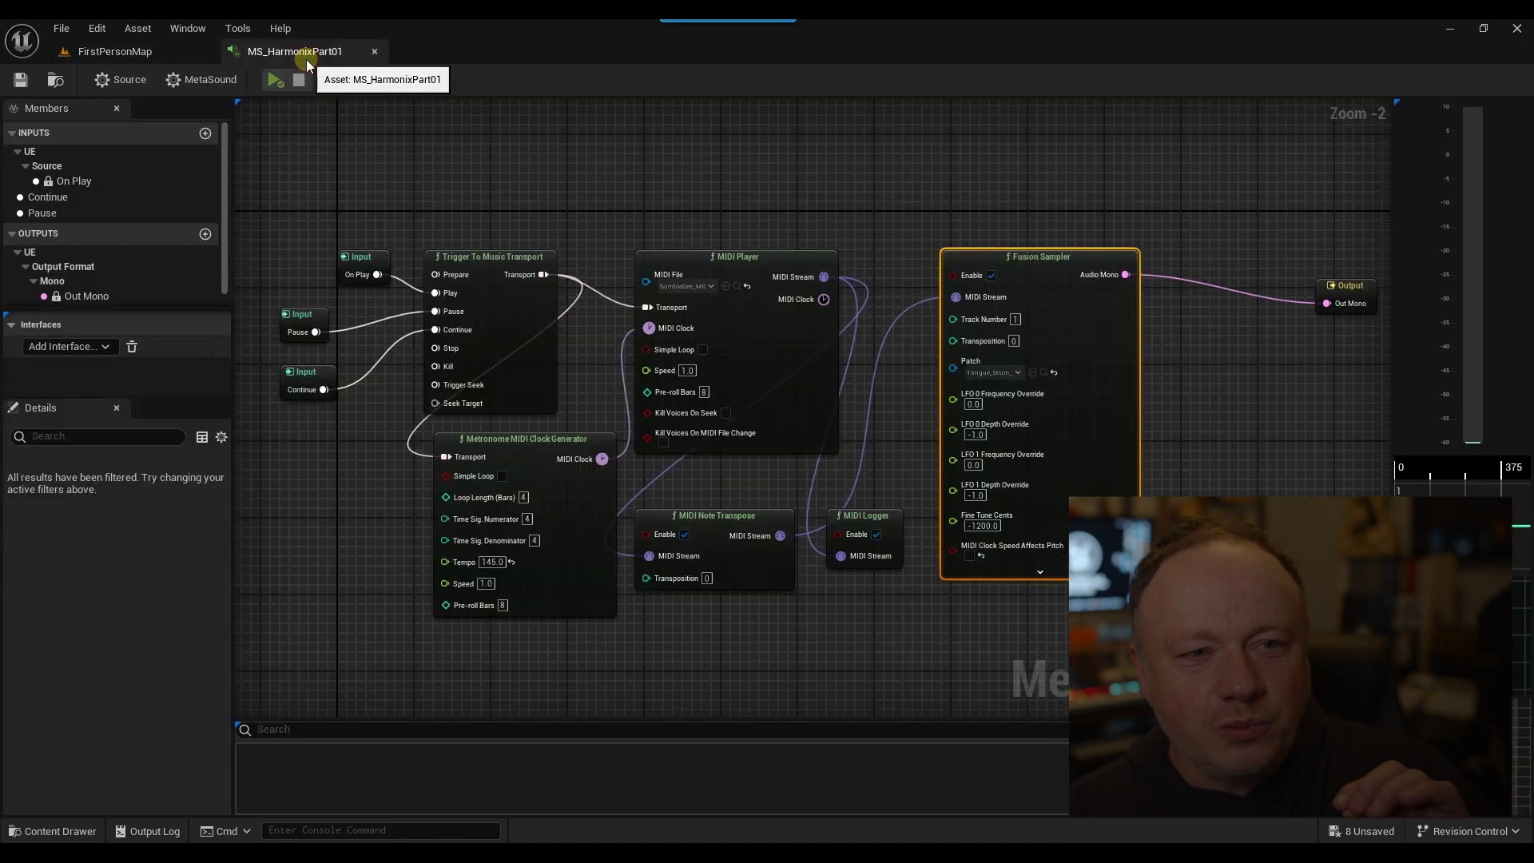
pyautogui.click(145, 51)
pyautogui.doubleClick(909, 733)
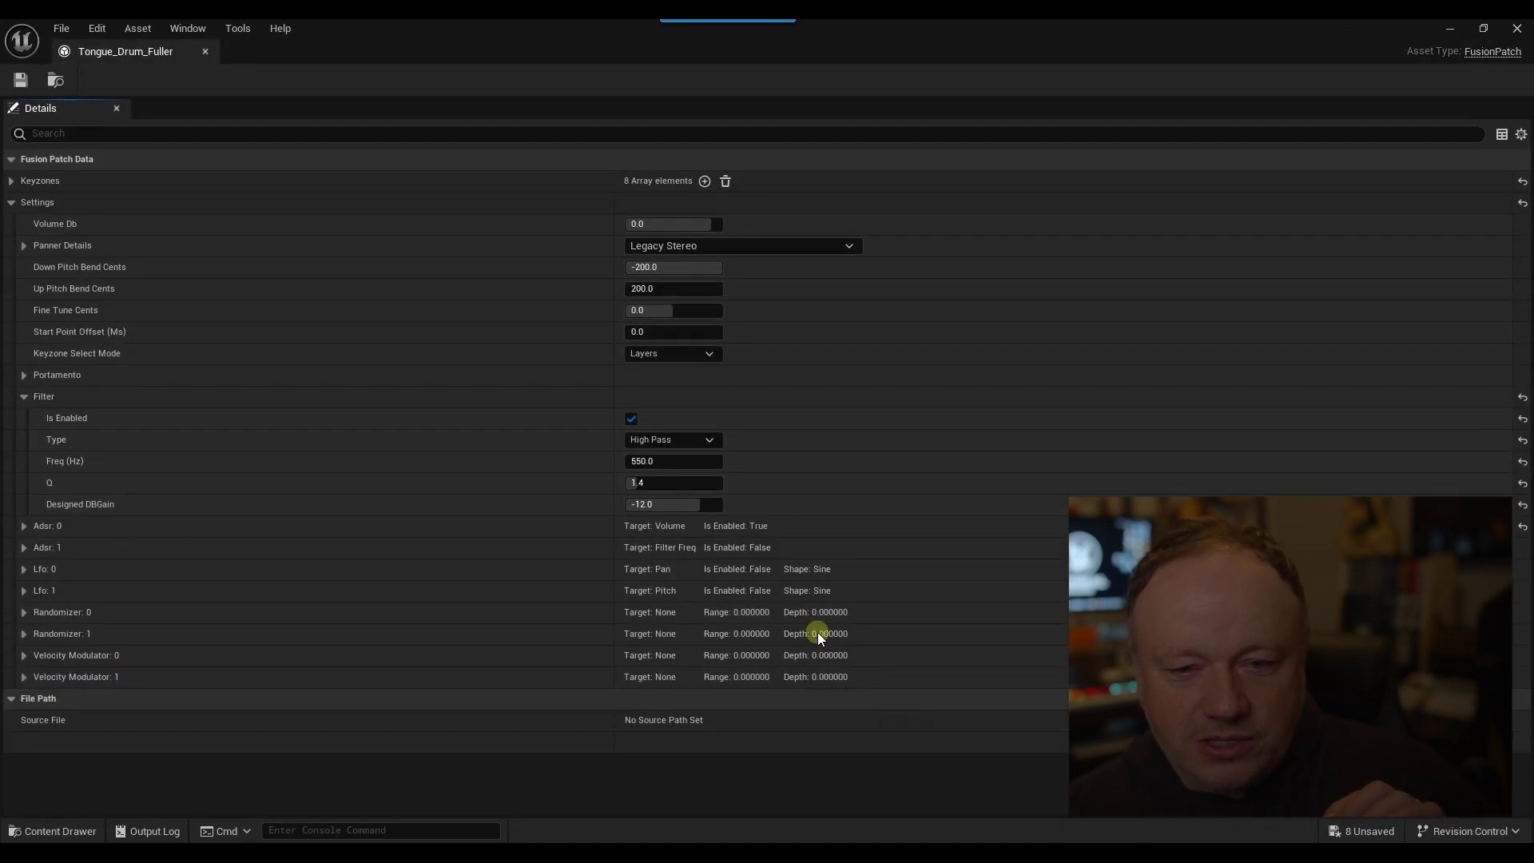
pyautogui.click(667, 463)
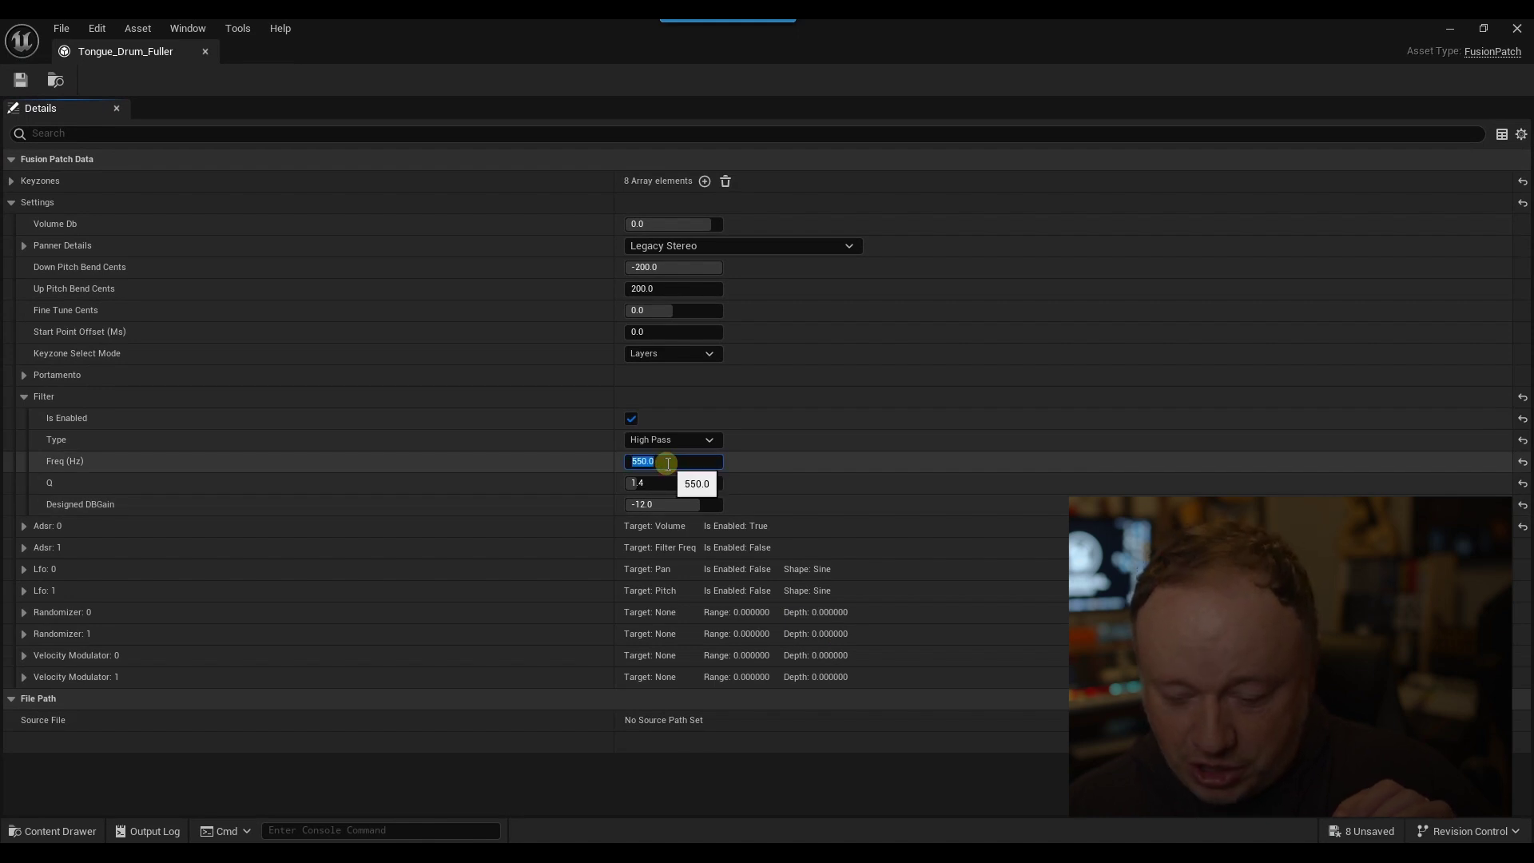
pyautogui.write('35')
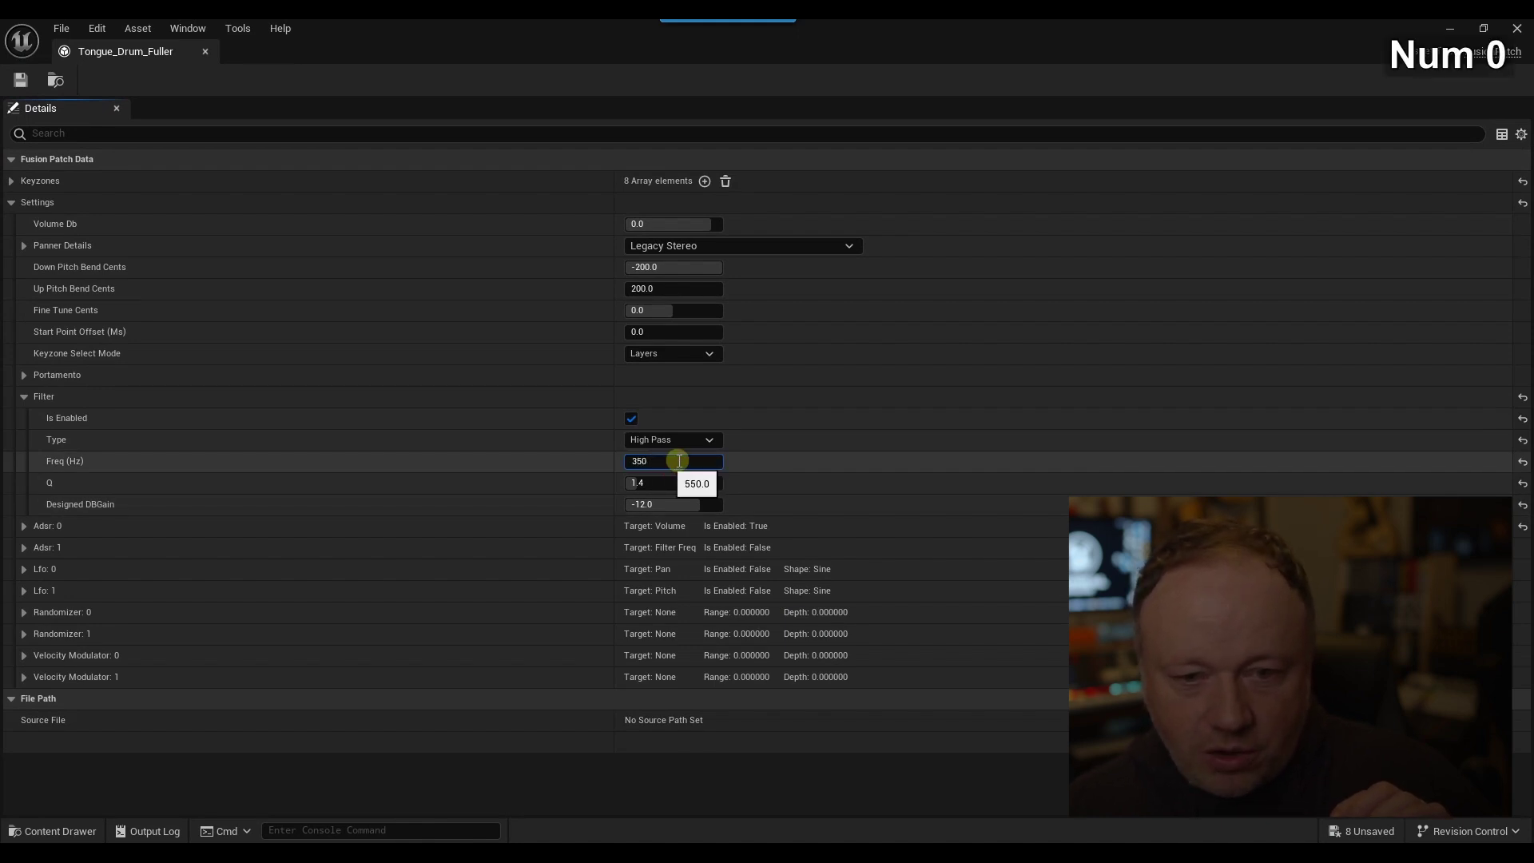
pyautogui.write('0')
pyautogui.click(132, 112)
pyautogui.click(20, 81)
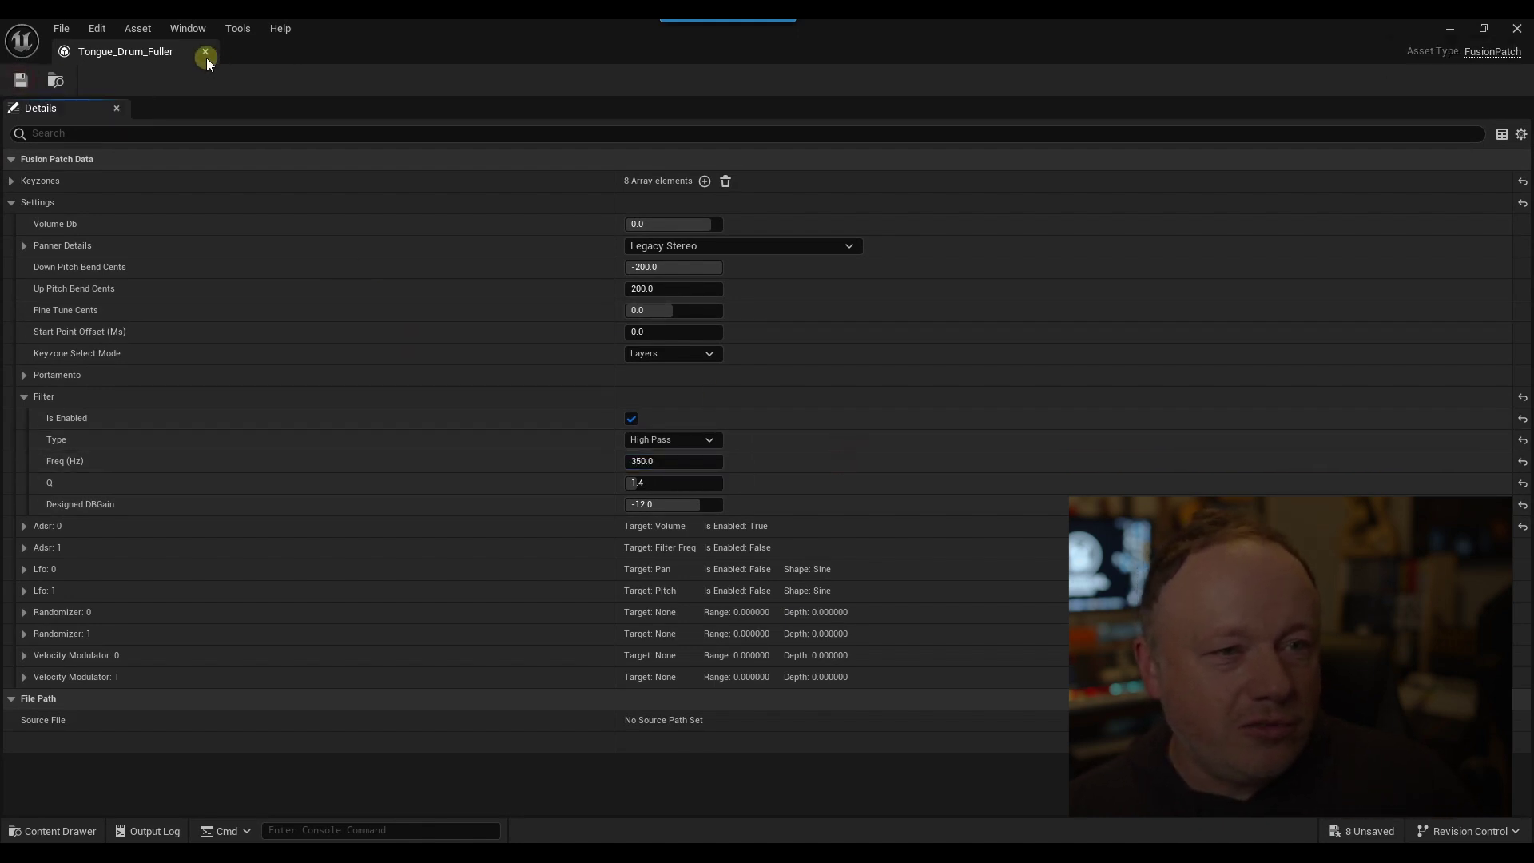
# Close the patch editor, play the level to audition the adjusted filter, and stop the simulation.
pyautogui.click(205, 51)
pyautogui.click(389, 80)
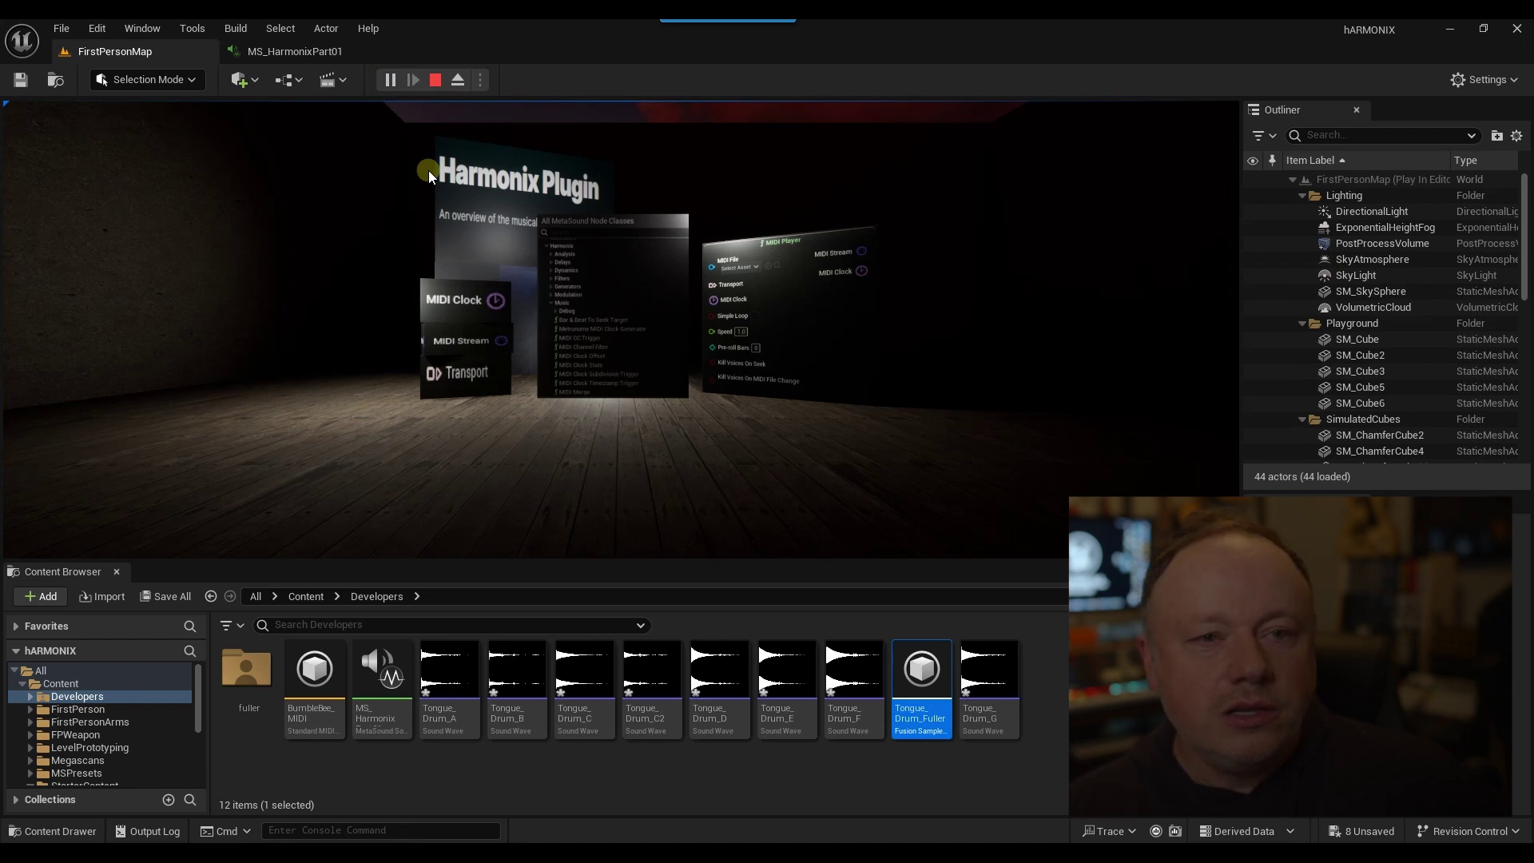
pyautogui.click(435, 82)
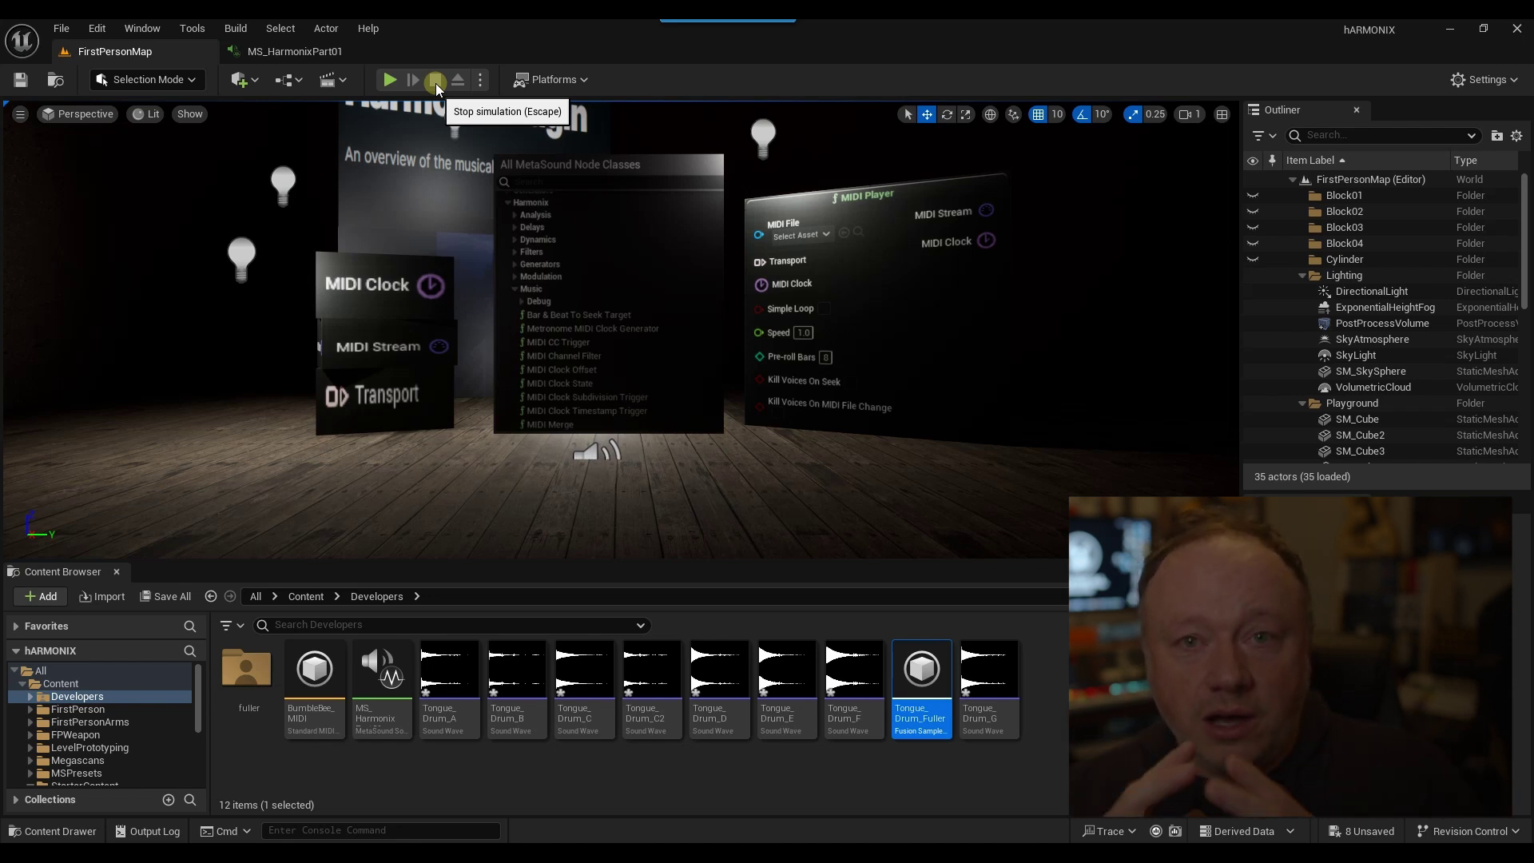
# Switch to MS_HarmonixPart01 and start playing the MetaSound.
pyautogui.click(294, 51)
pyautogui.moveTo(414, 157); pyautogui.dragTo(492, 120, button='right')
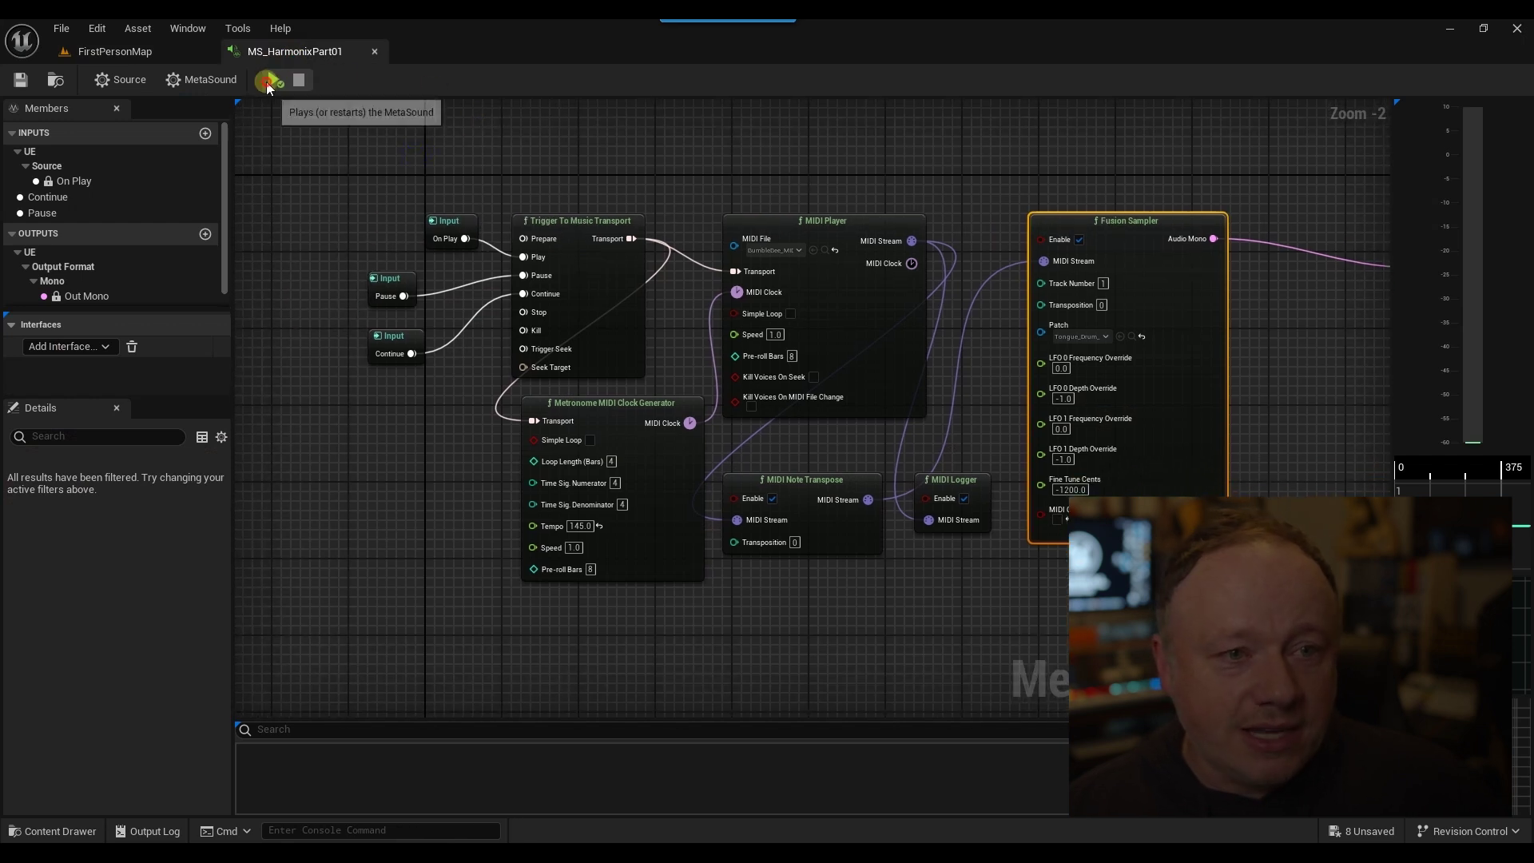
pyautogui.click(275, 80)
pyautogui.moveTo(750, 147); pyautogui.dragTo(674, 143, button='right')
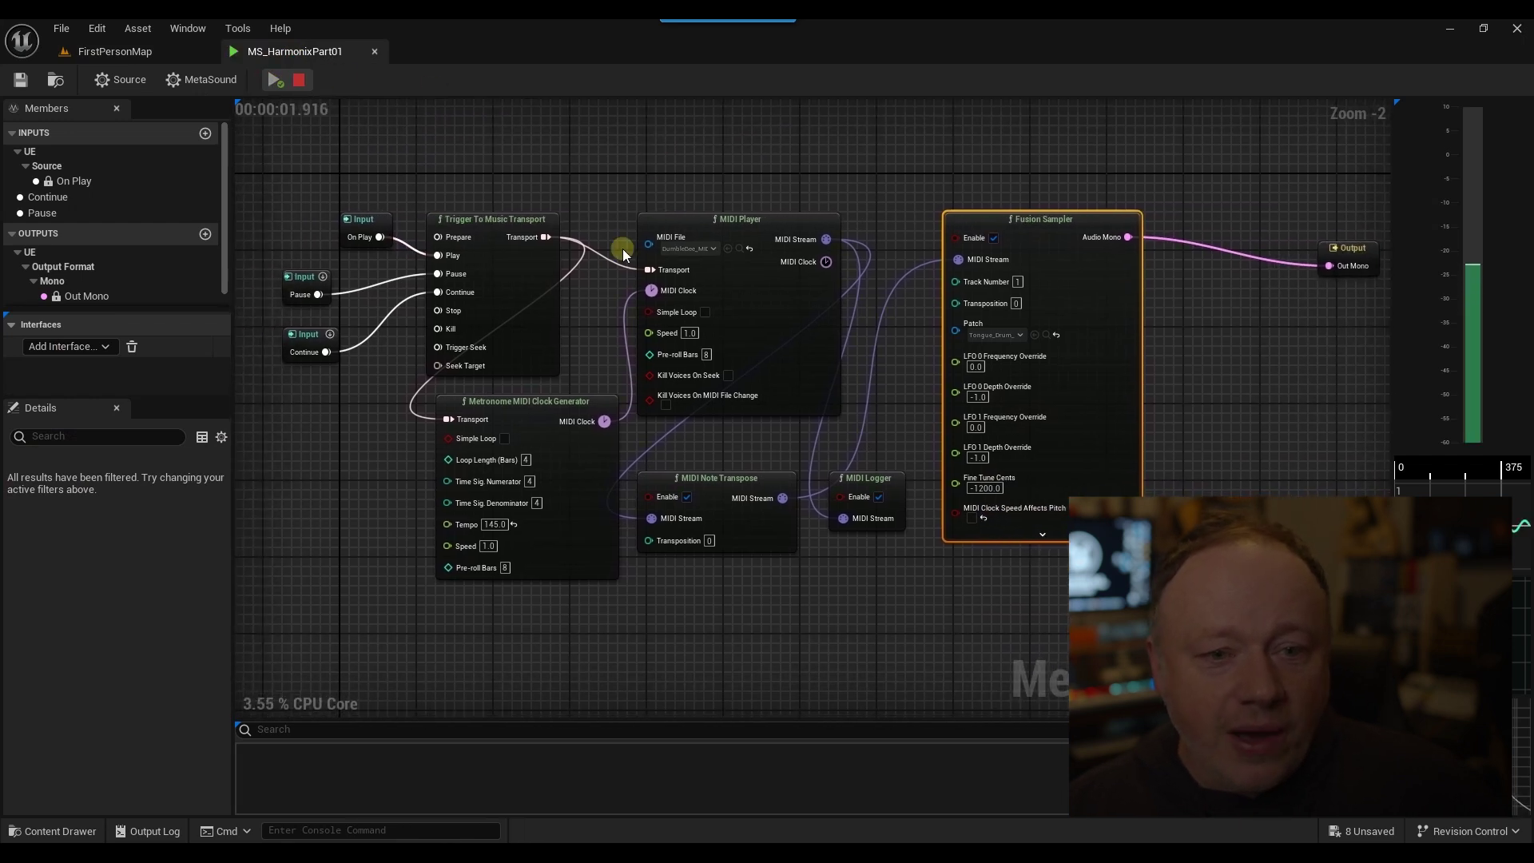
# Try a tempo of 122 on the Metronome MIDI Clock Generator during playback, and stop the MetaSound.
pyautogui.click(495, 524)
pyautogui.write('122')
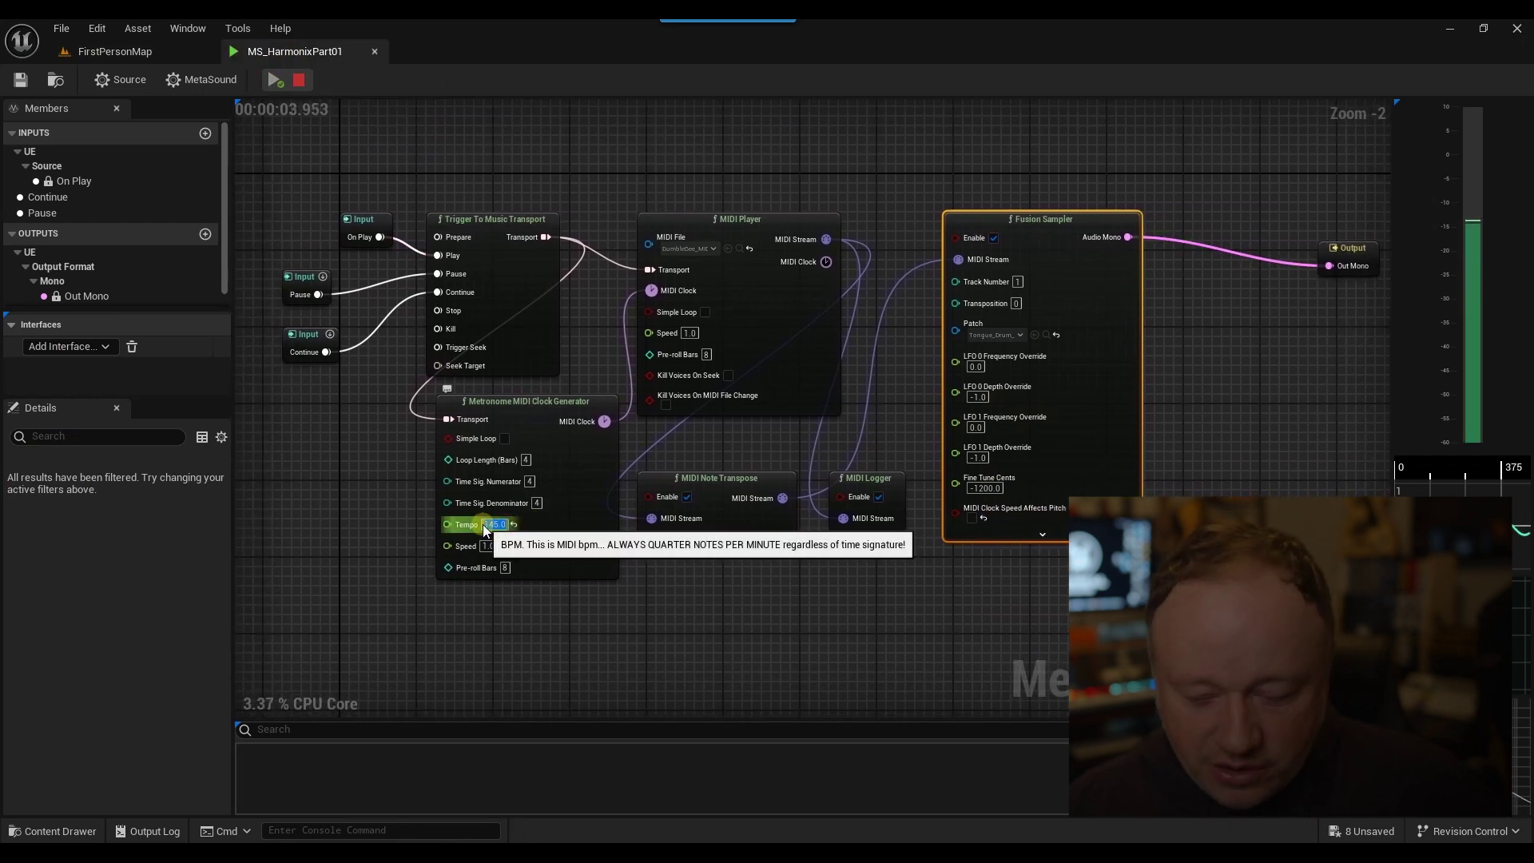
pyautogui.press('Return')
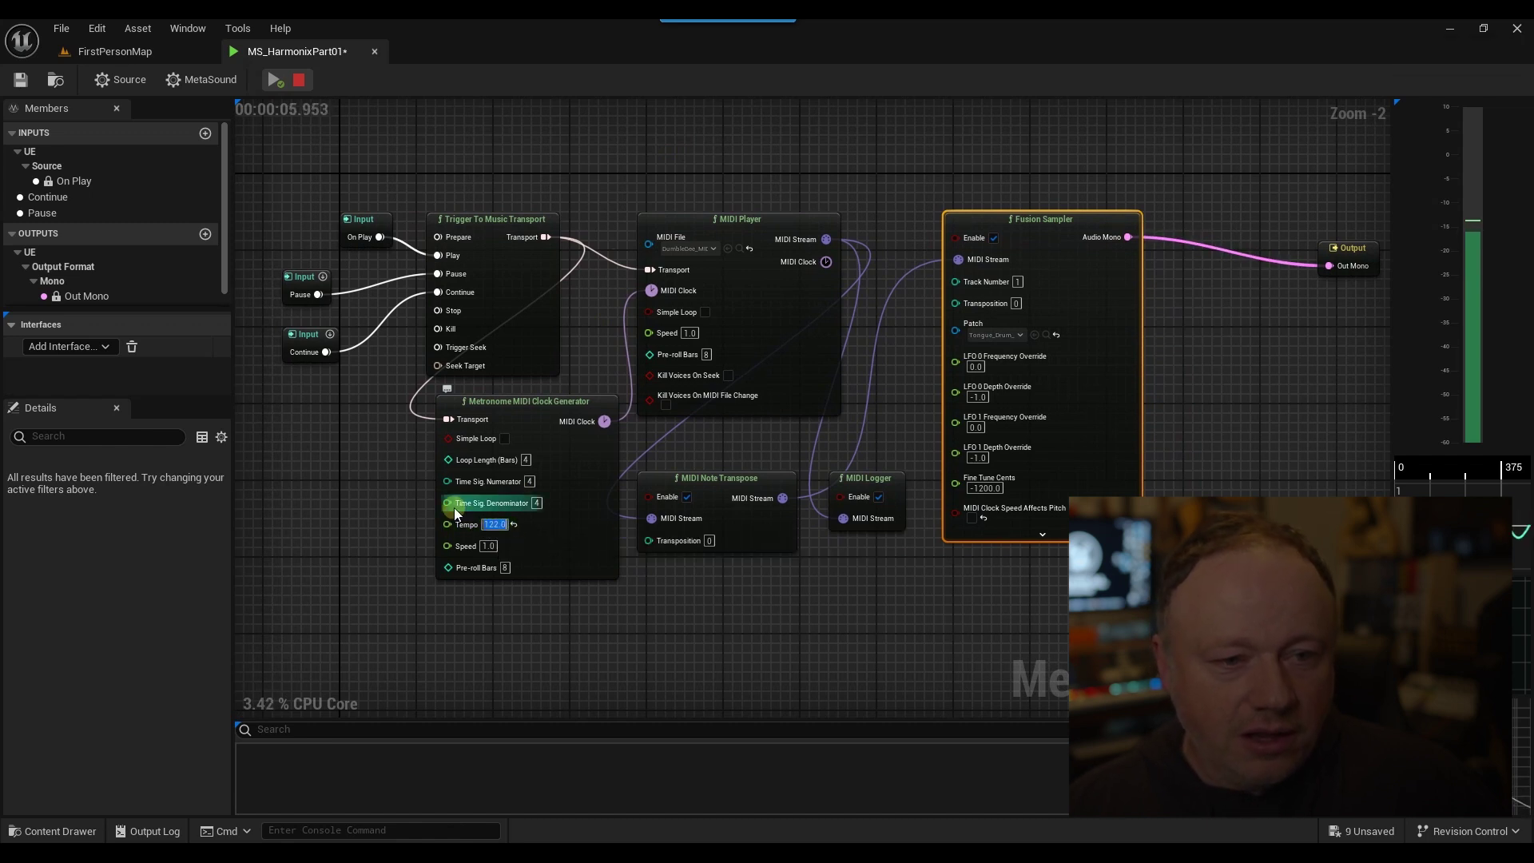
pyautogui.click(299, 80)
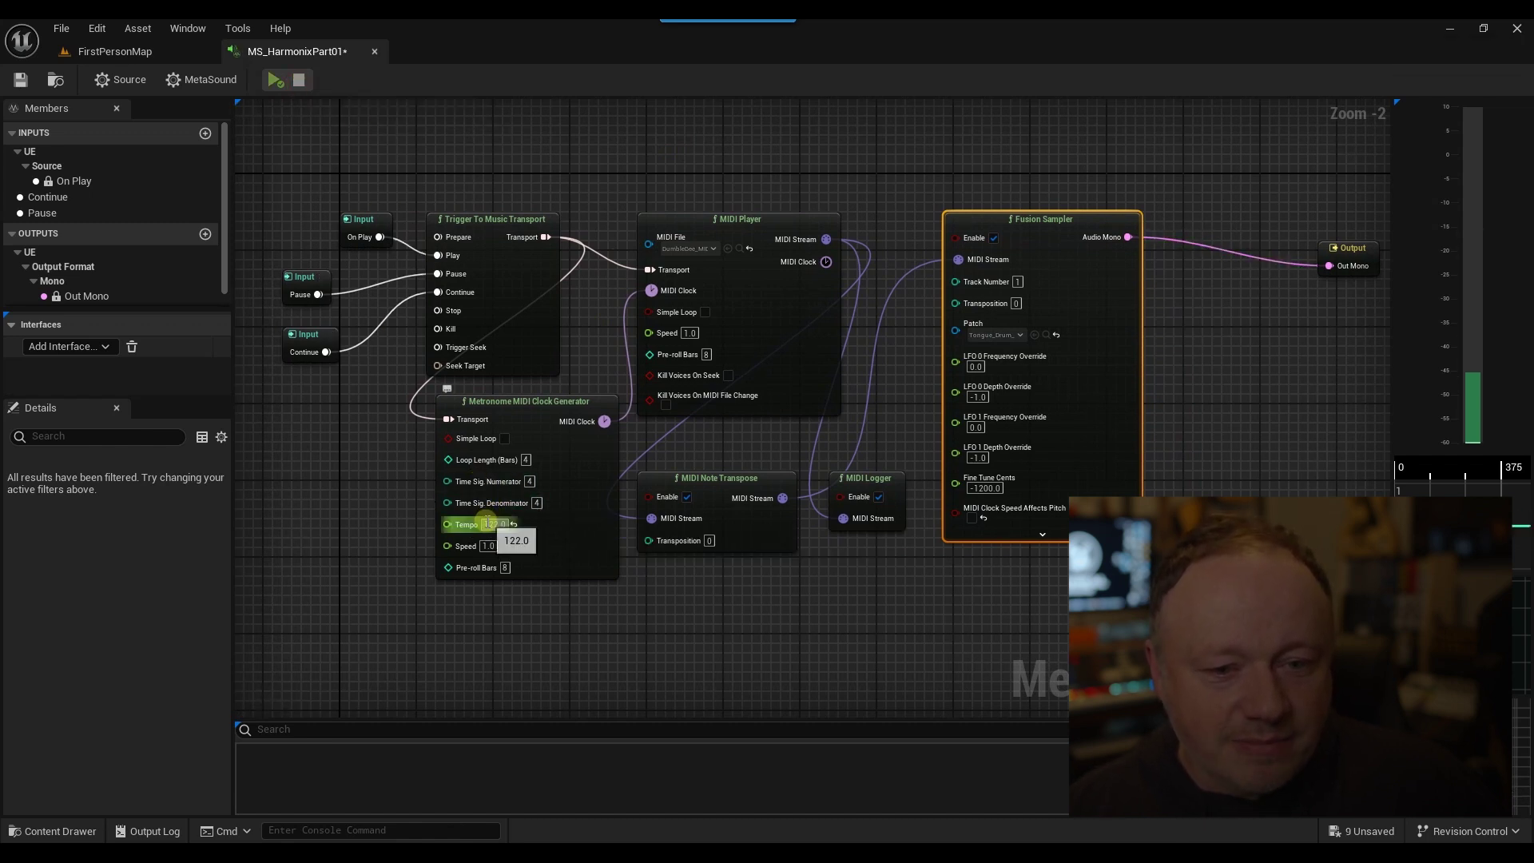
# Try a tempo of 90 on the Metronome MIDI Clock Generator, briefly playing and stopping the MetaSound.
pyautogui.click(523, 525)
pyautogui.write('90')
pyautogui.press('Return')
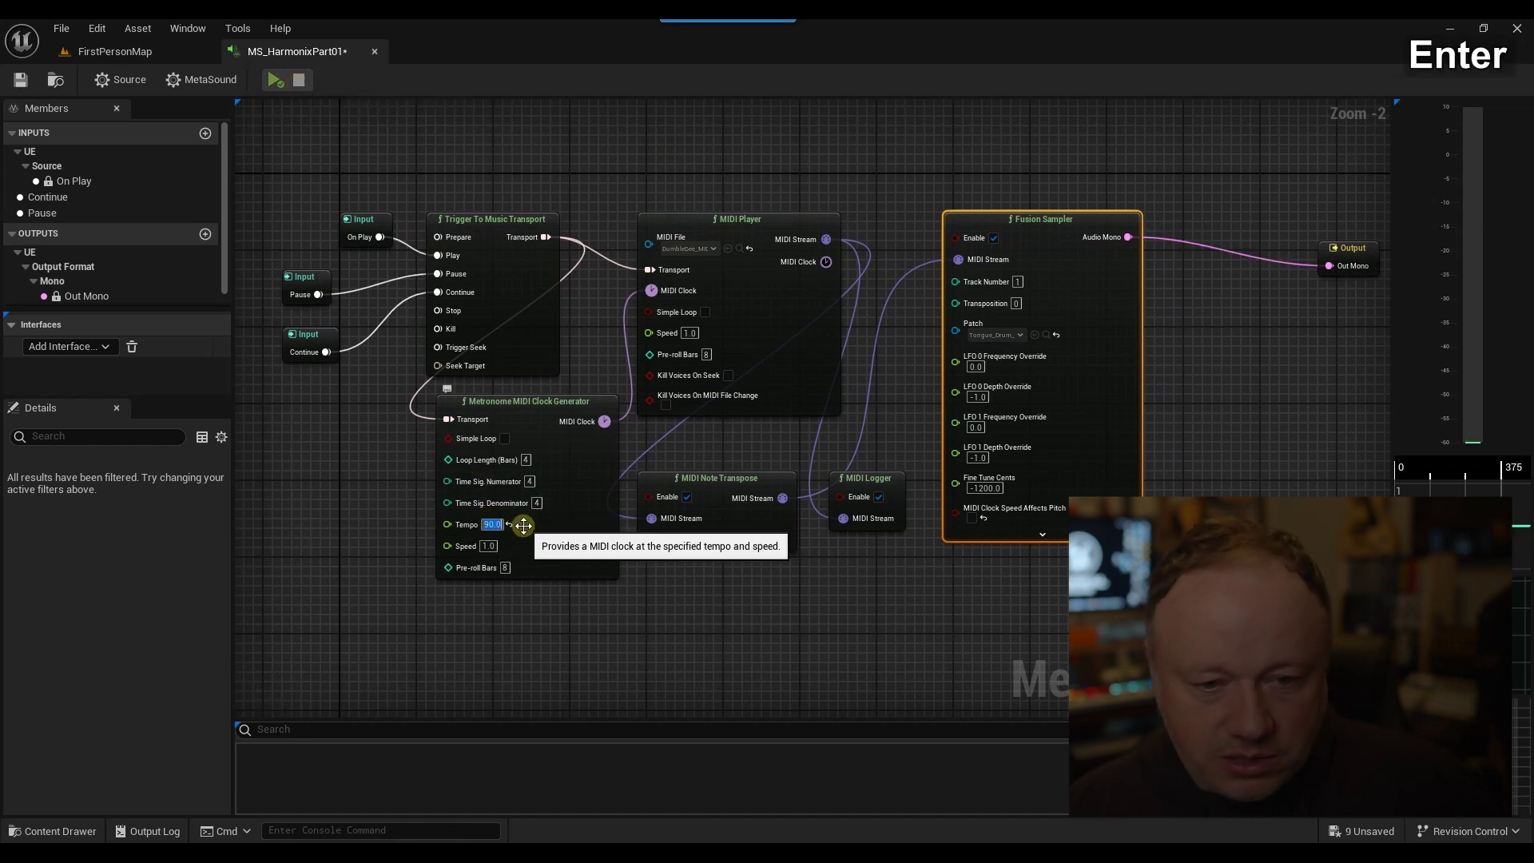
pyautogui.click(417, 448)
pyautogui.click(272, 81)
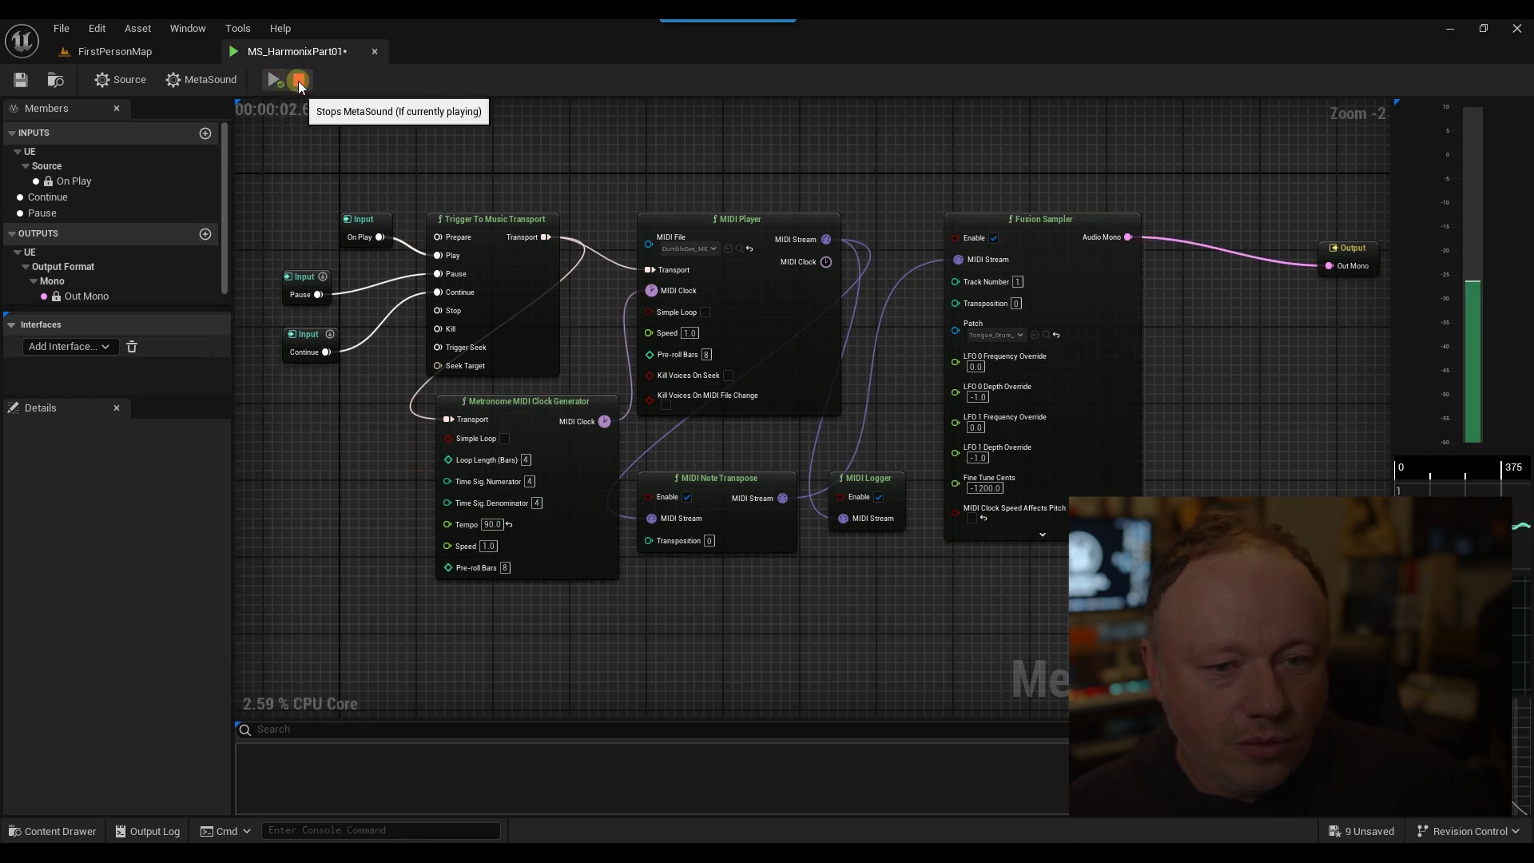
pyautogui.click(299, 81)
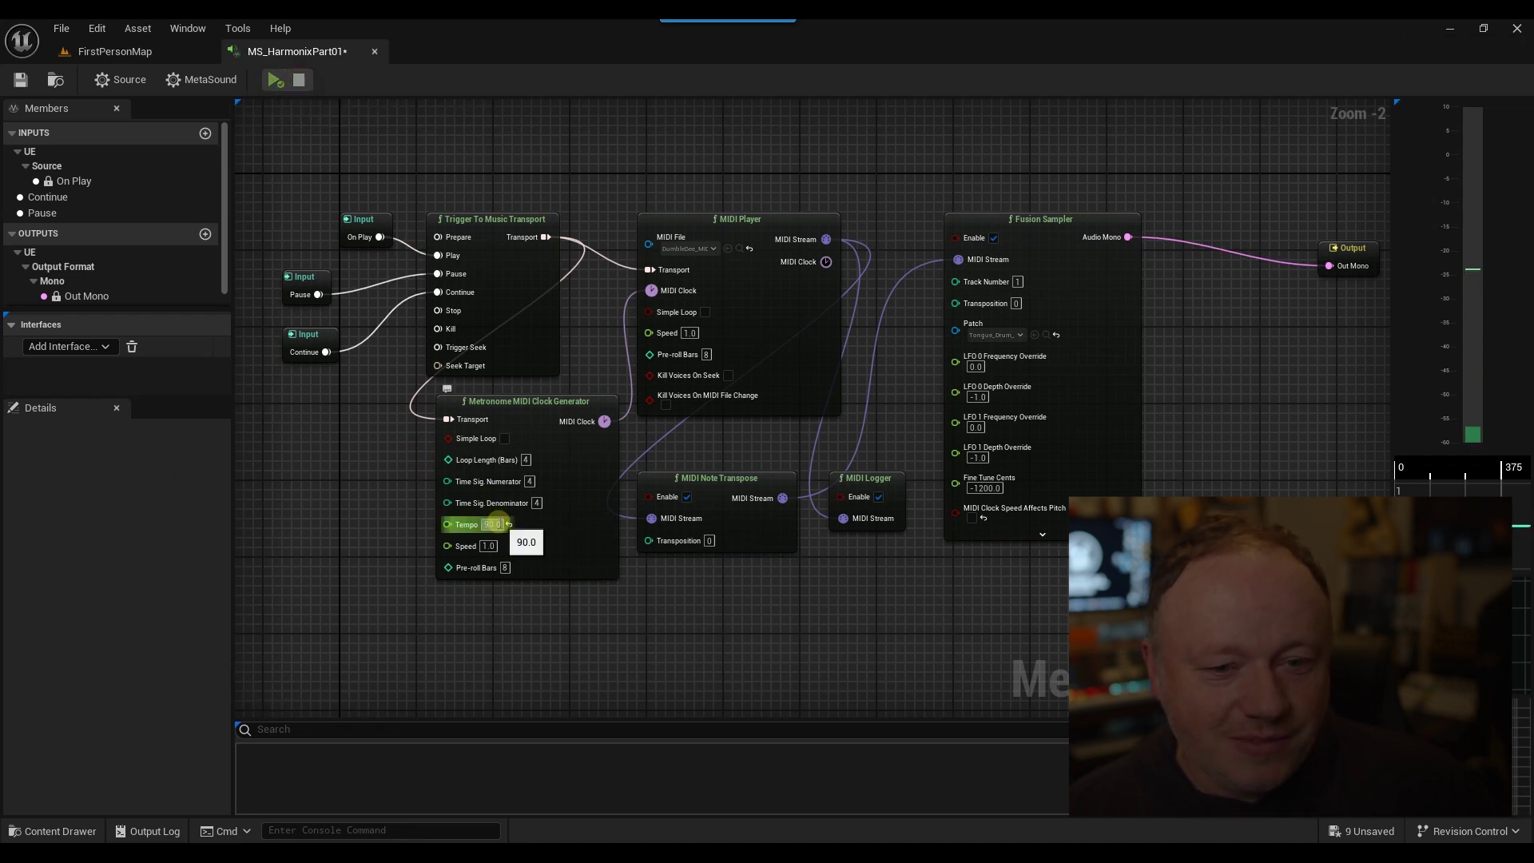
# Try a tempo of 60 on the Metronome MIDI Clock Generator and audition the MetaSound at that speed.
pyautogui.click(485, 523)
pyautogui.write('60')
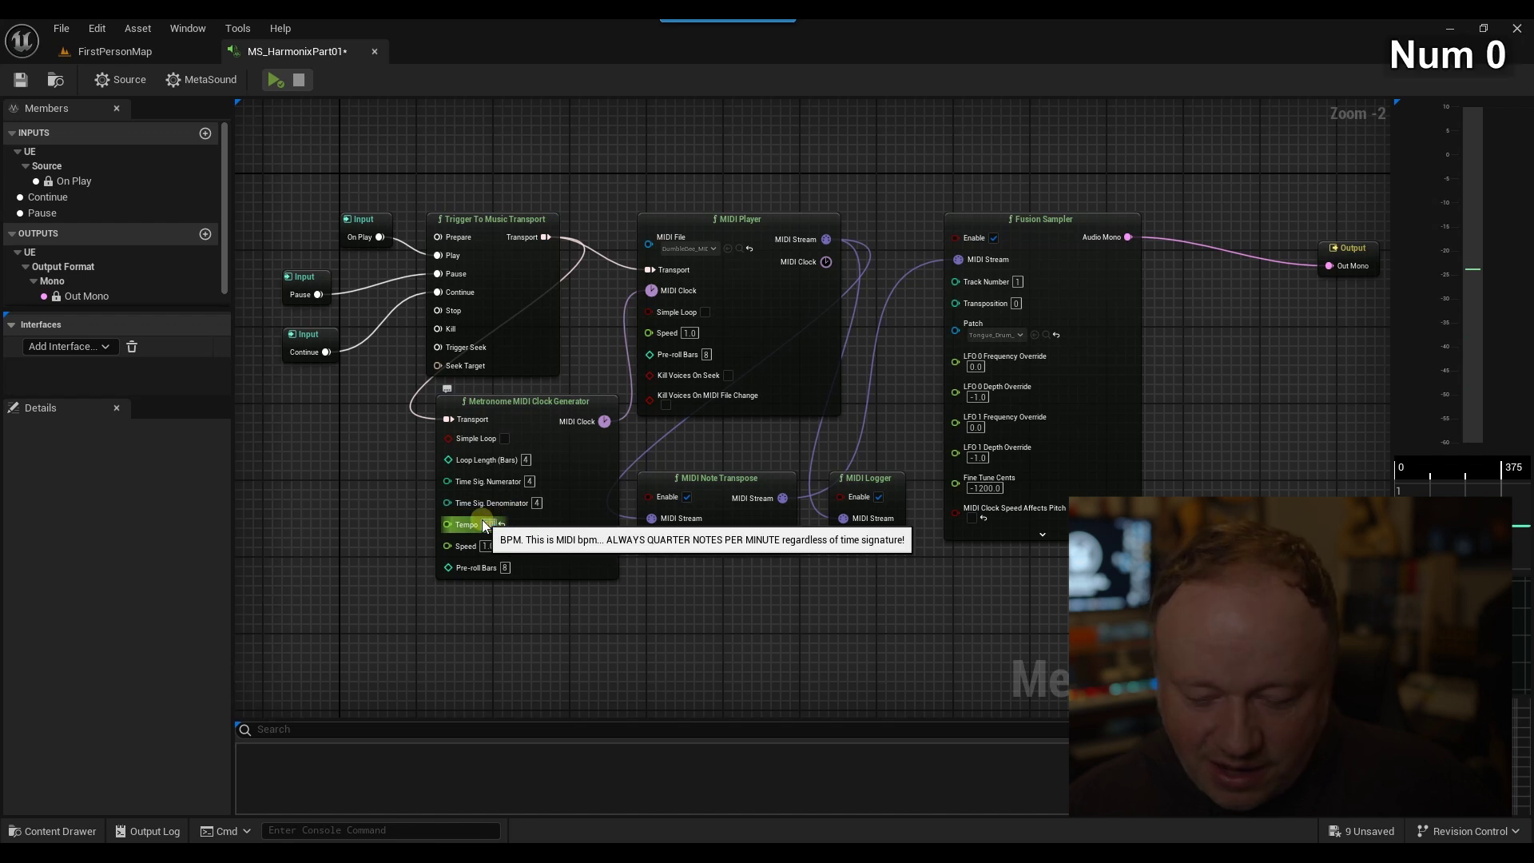
pyautogui.press('KP_Enter')
pyautogui.click(271, 80)
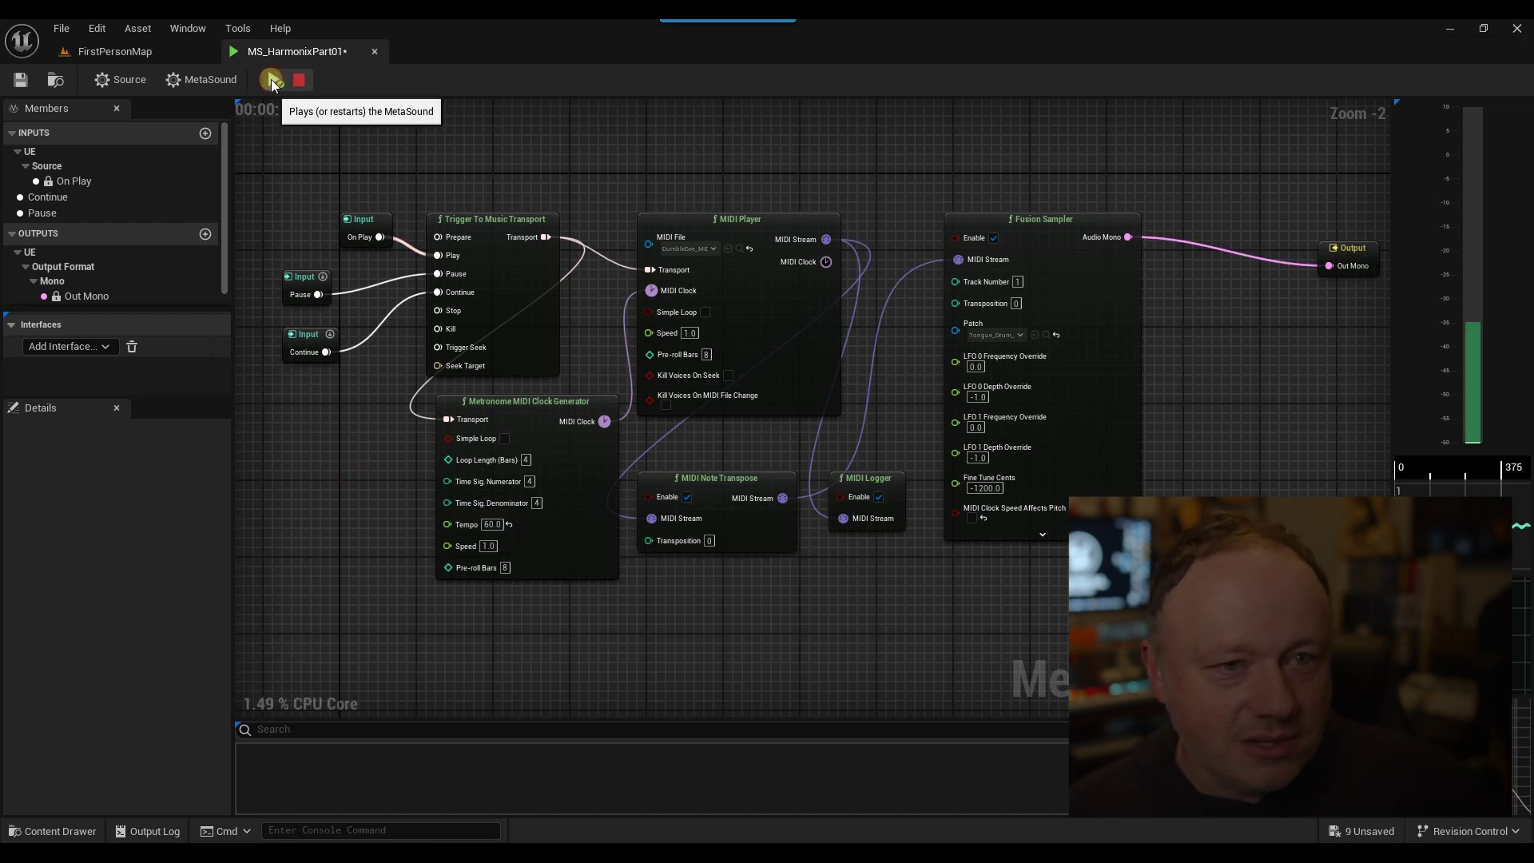
pyautogui.click(299, 80)
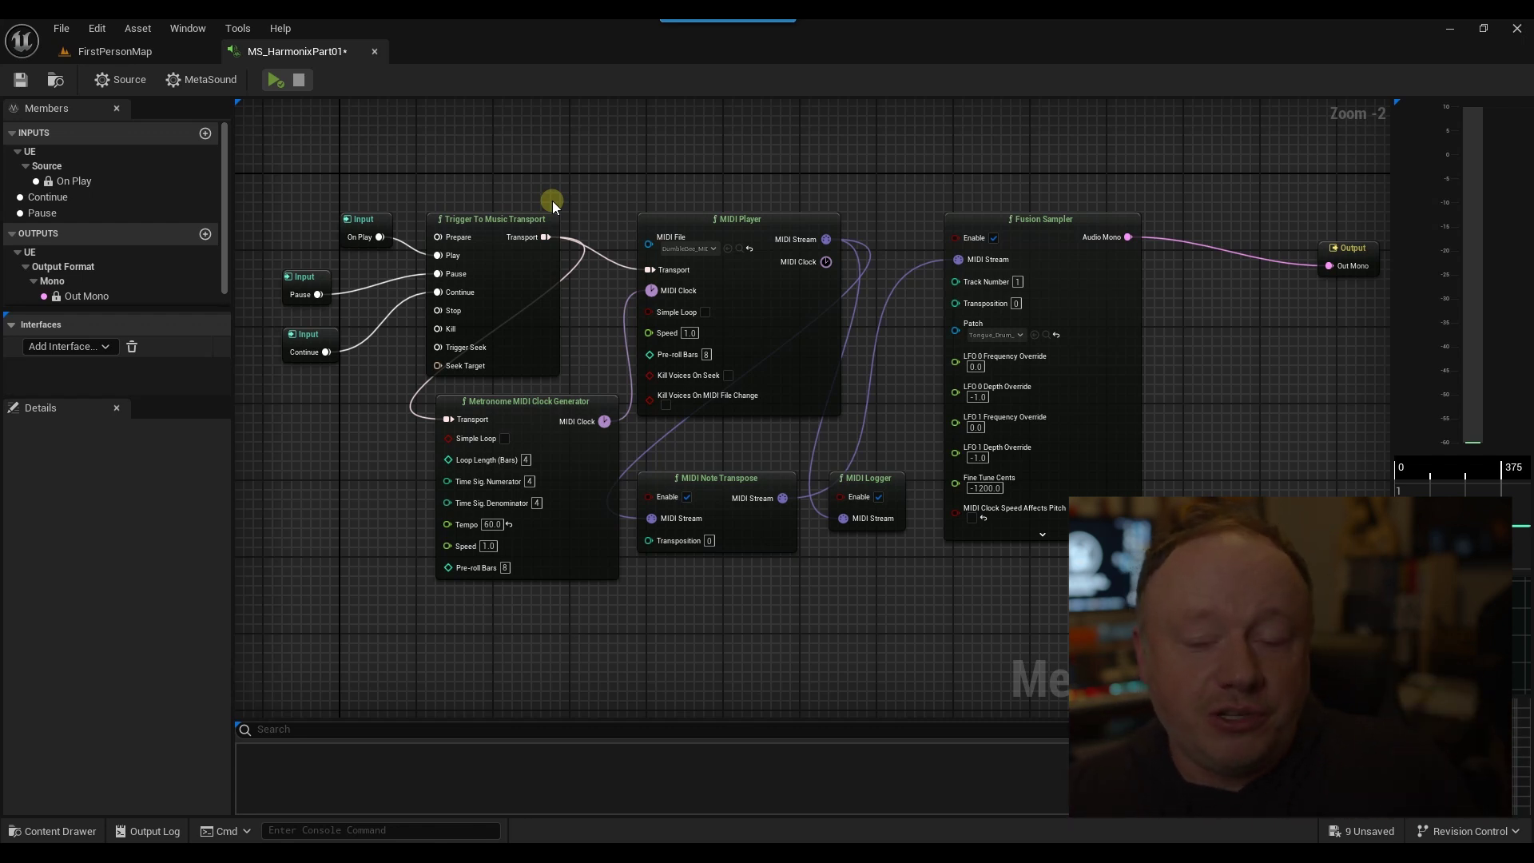
pyautogui.click(275, 79)
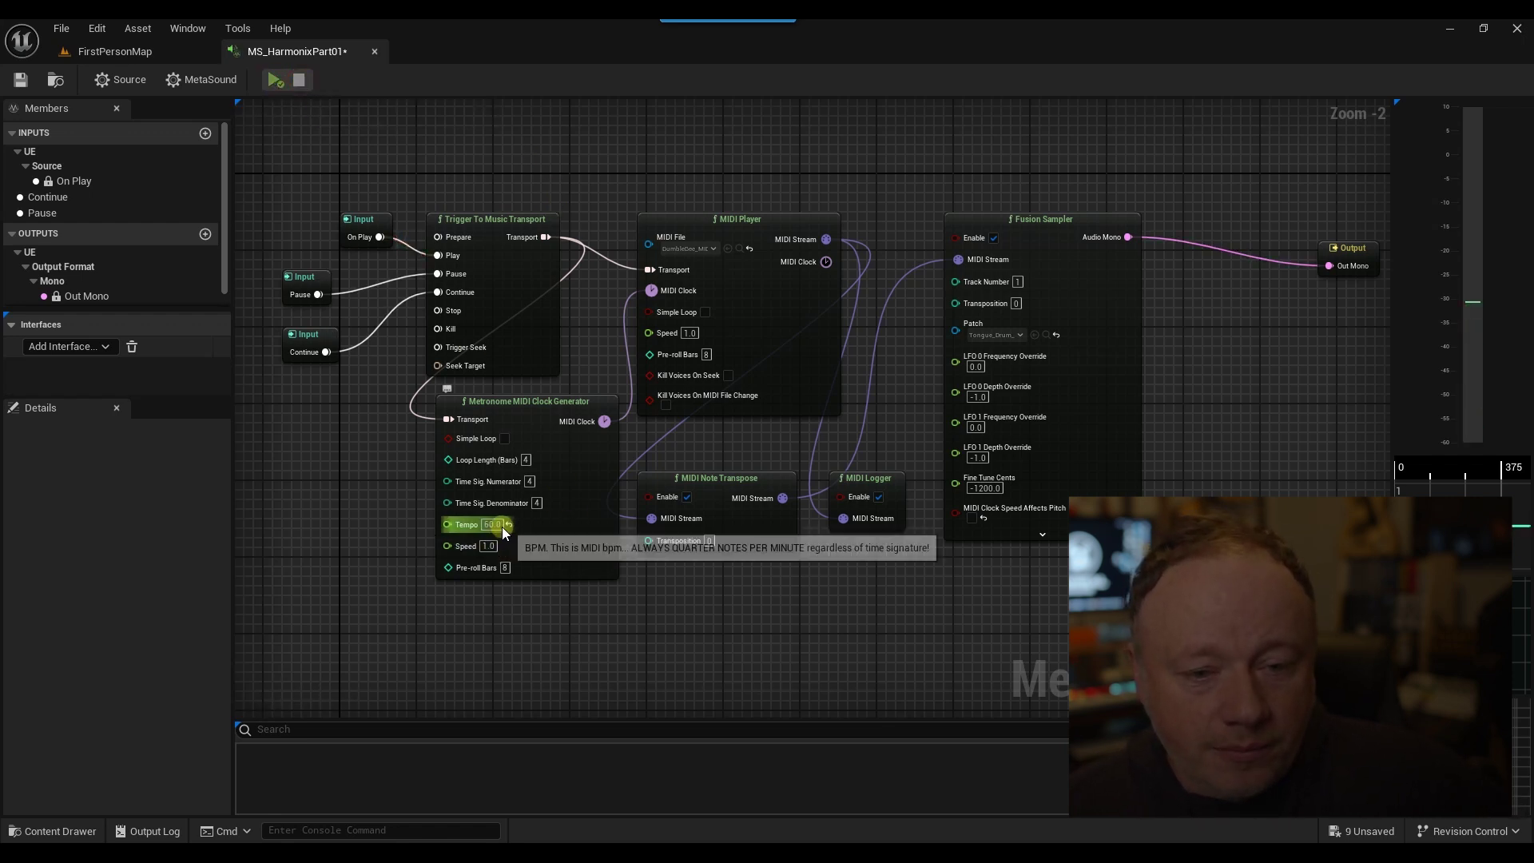
# Set the Metronome MIDI Clock Generator's tempo to 148, play the MetaSound, and stop it.
pyautogui.click(491, 524)
pyautogui.write('148')
pyautogui.press('Return')
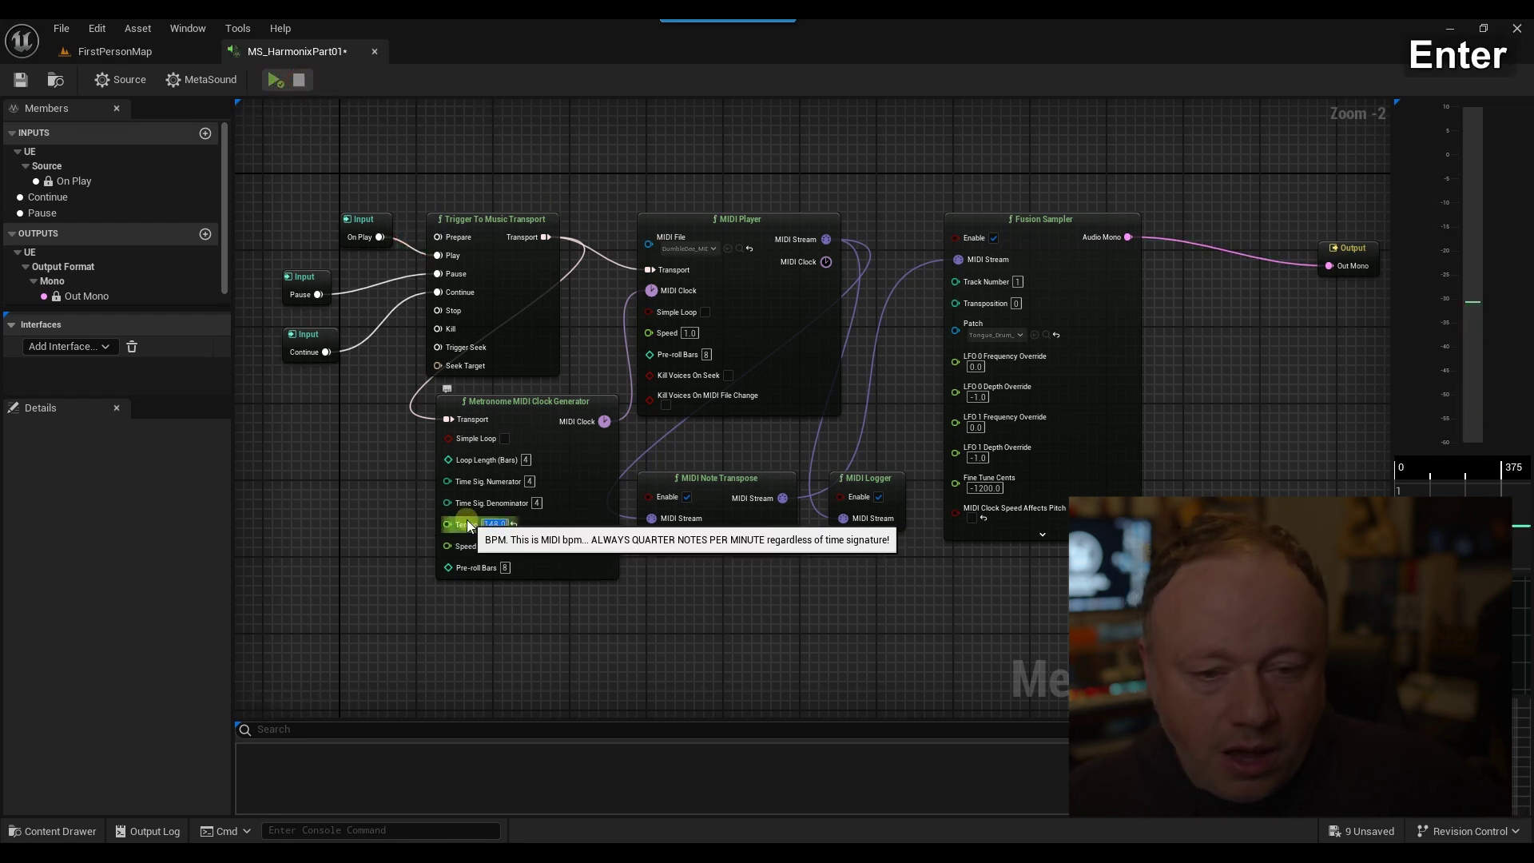
pyautogui.click(269, 81)
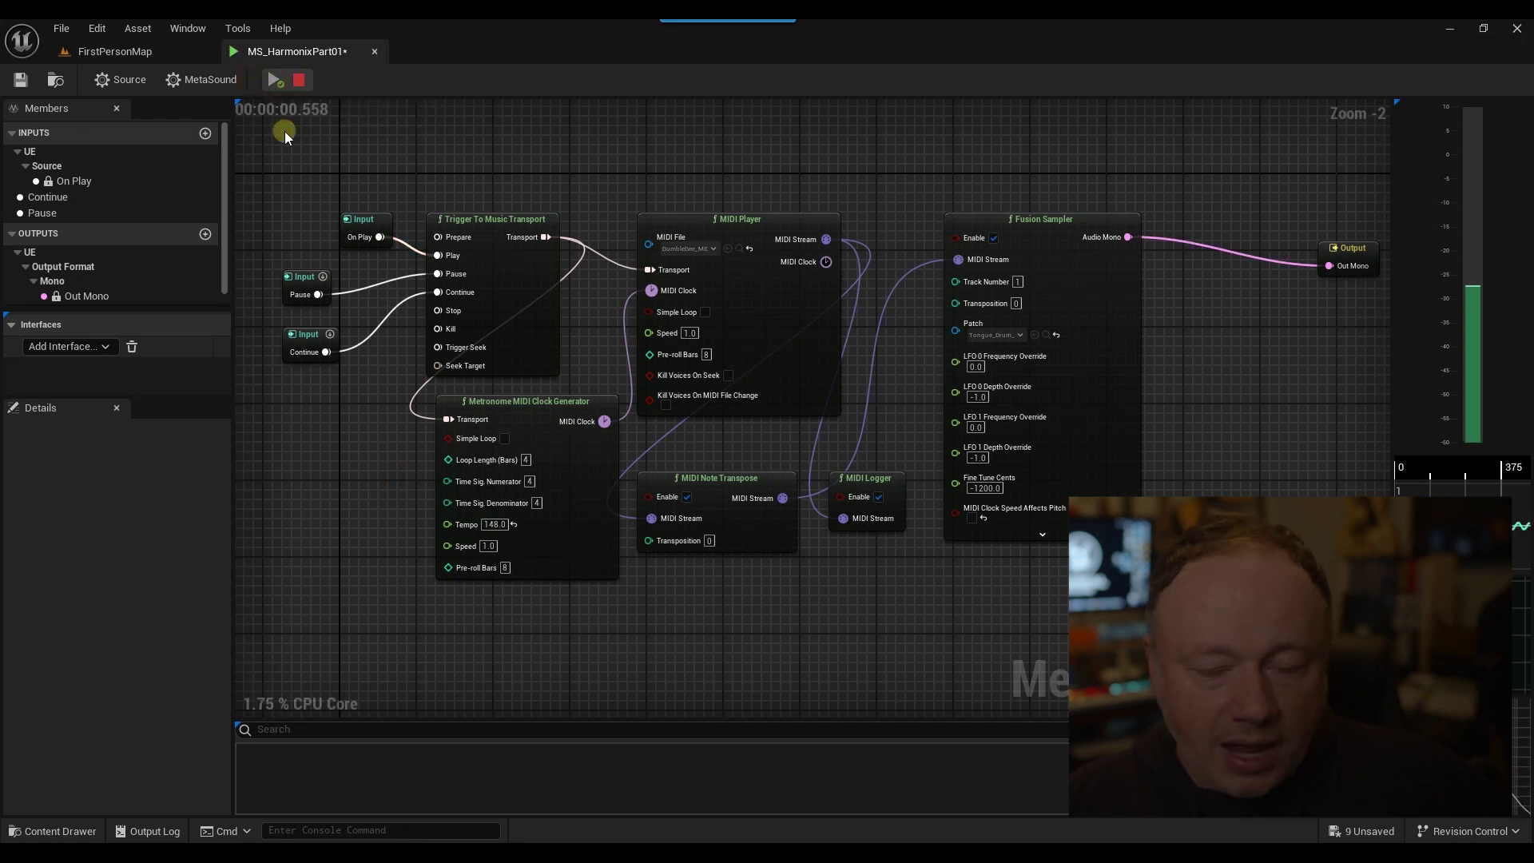
pyautogui.click(299, 81)
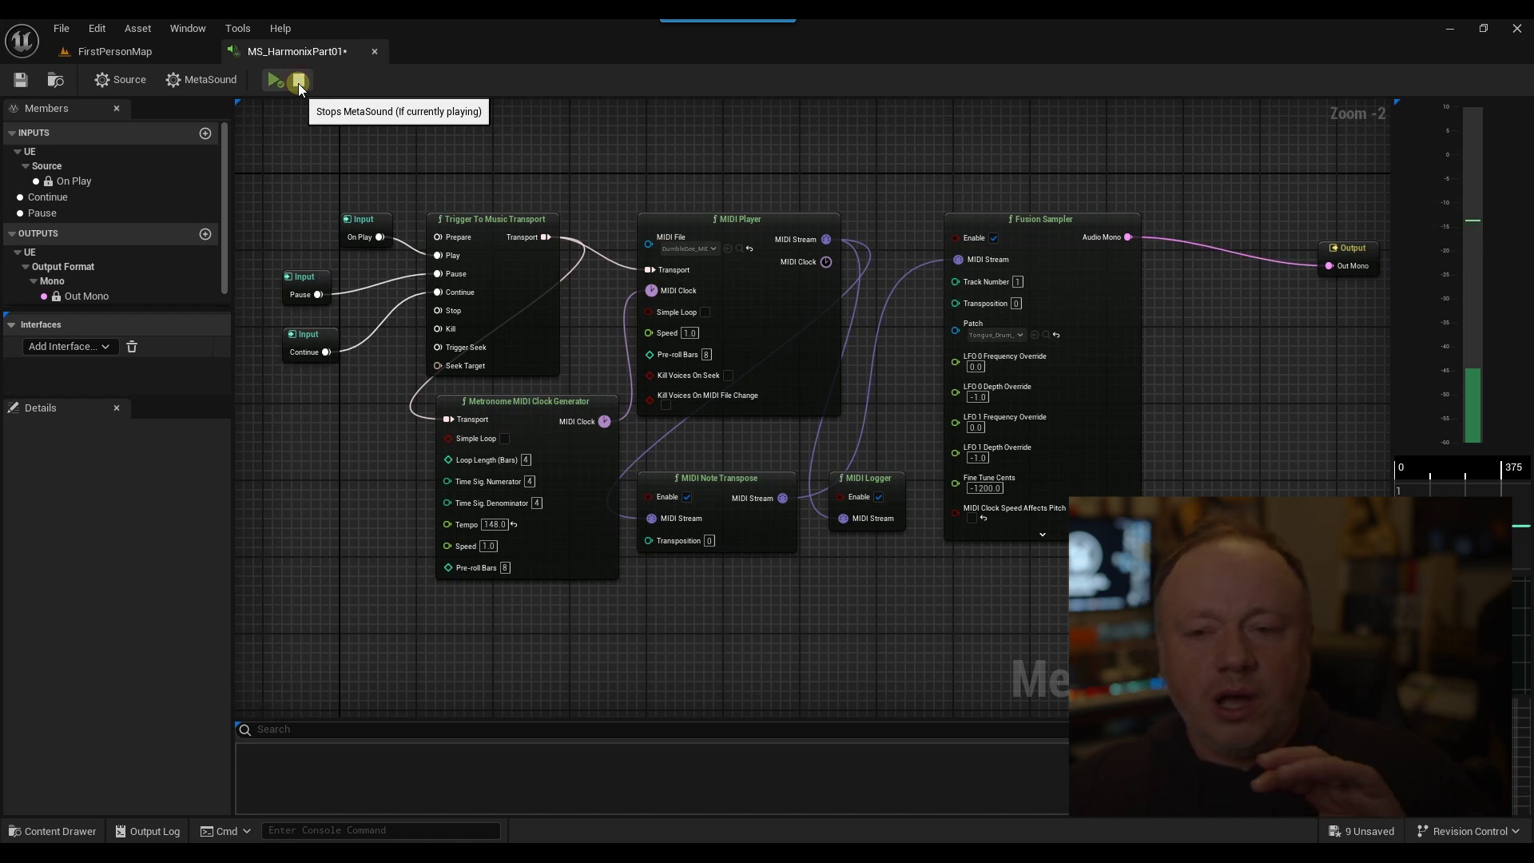